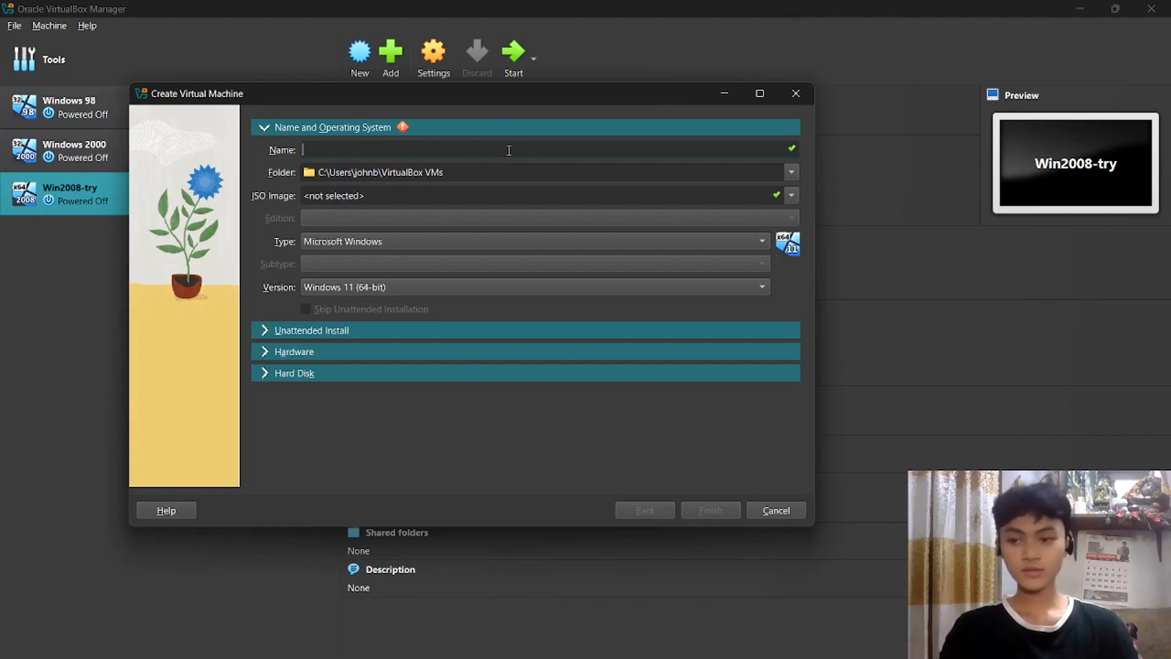
# Restart the new machine setup and name the VM Windows2008-Act1.
pyautogui.click(795, 95)
pyautogui.click(359, 55)
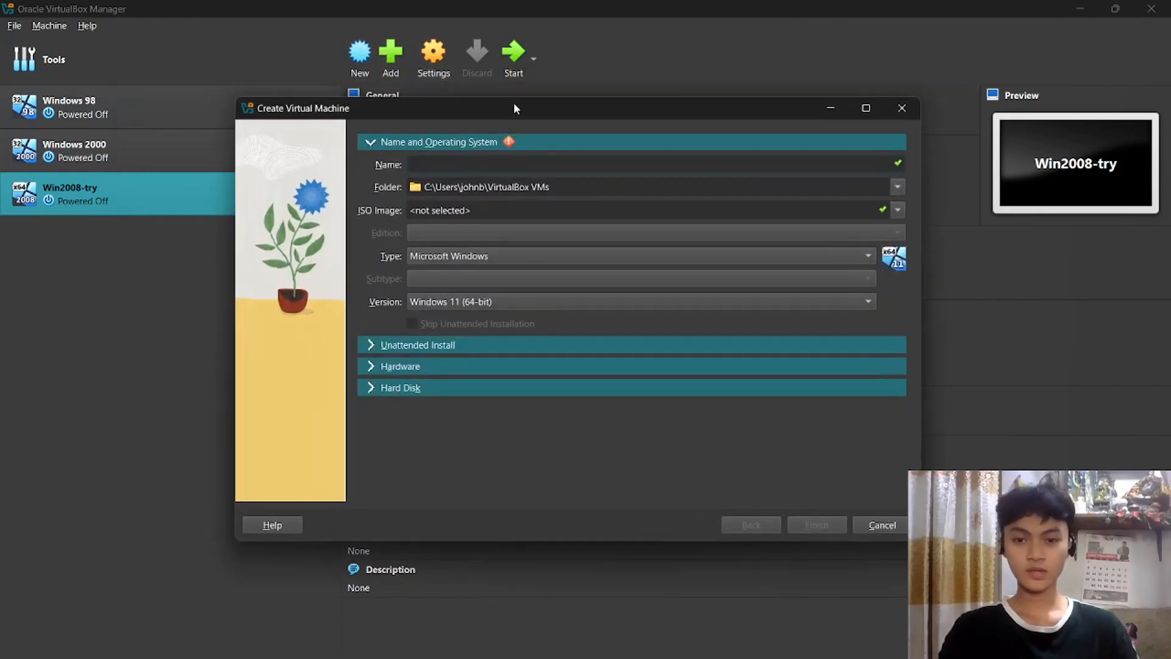
pyautogui.moveTo(513, 102); pyautogui.dragTo(462, 84)
pyautogui.write('Win')
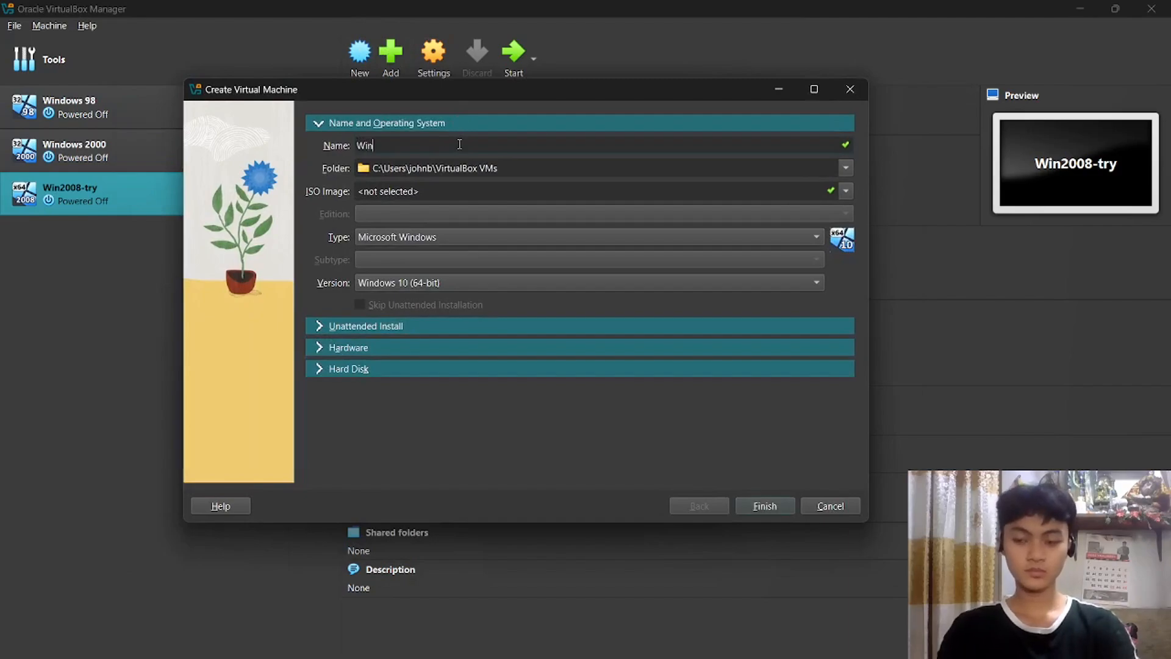
pyautogui.write('dows2008')
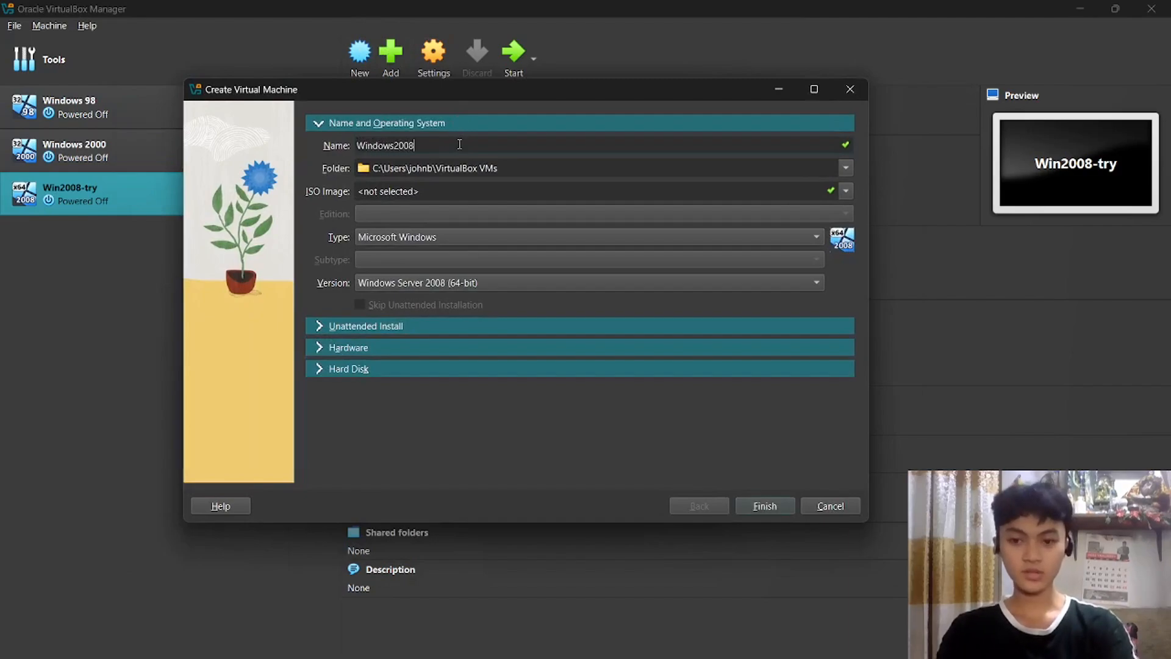
pyautogui.write('-Act1')
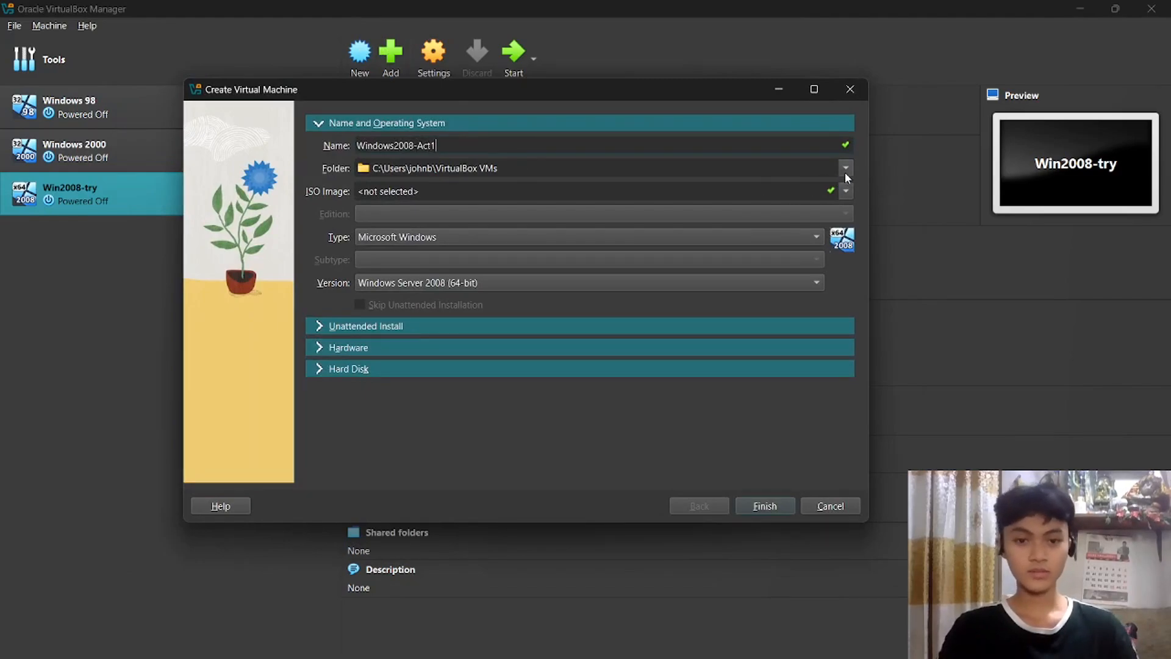
# Store the VM in D:\VirtualBoxVms and attach the Windows Server 2008 R2 ISO.
pyautogui.click(844, 172)
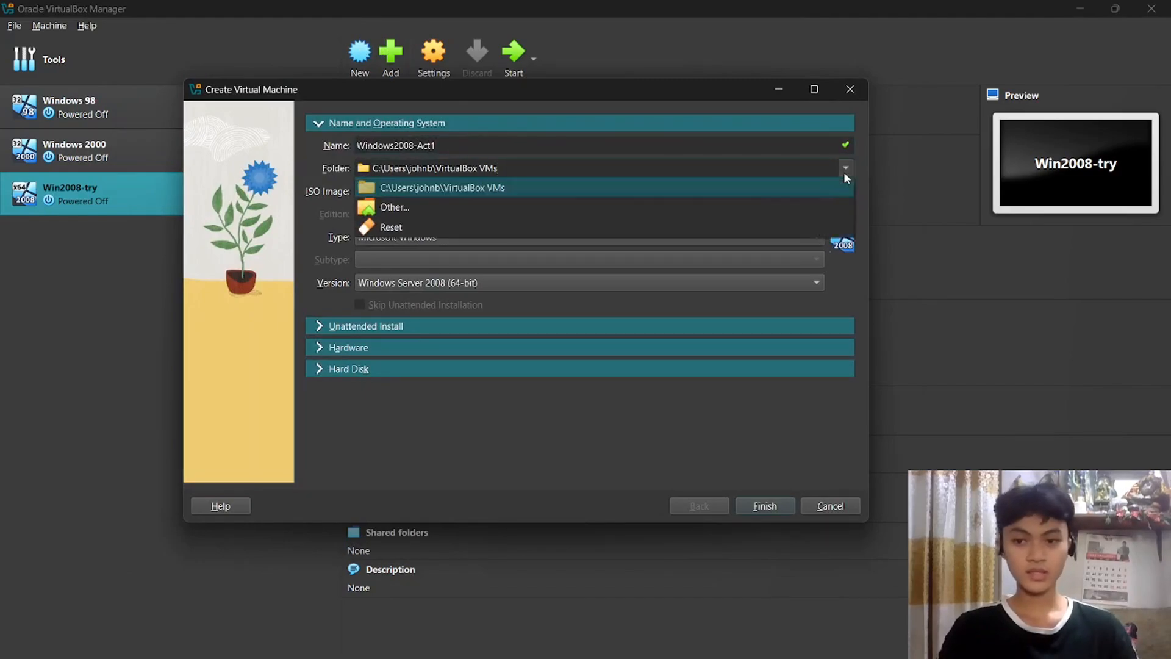
pyautogui.click(535, 206)
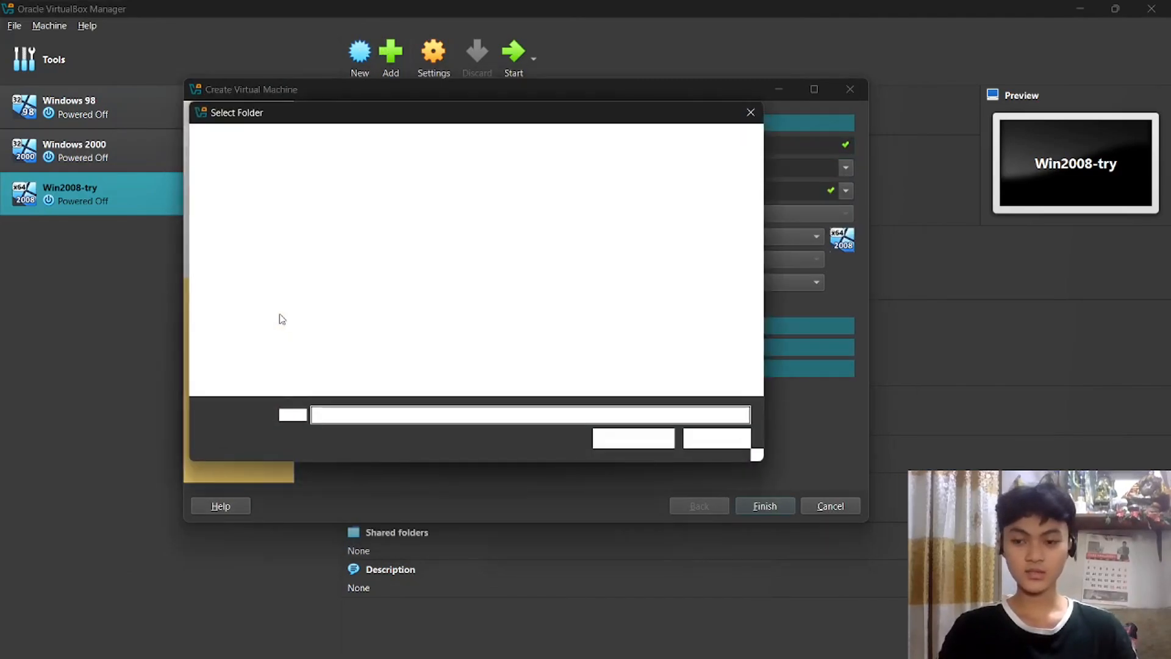
pyautogui.click(308, 321)
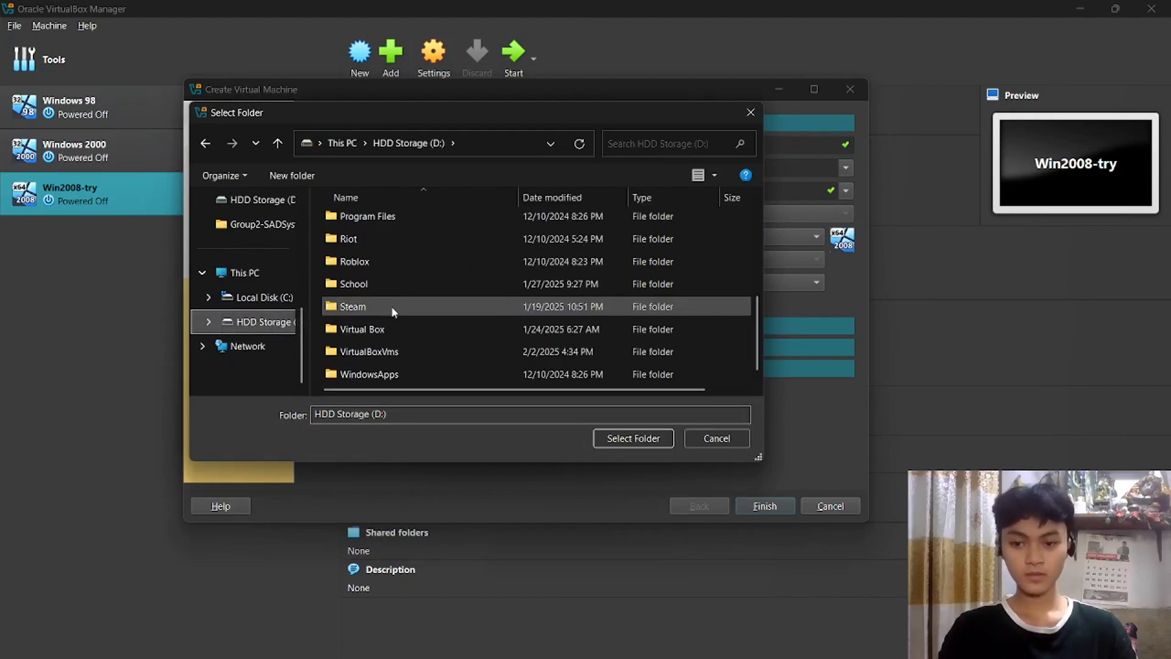
pyautogui.click(414, 372)
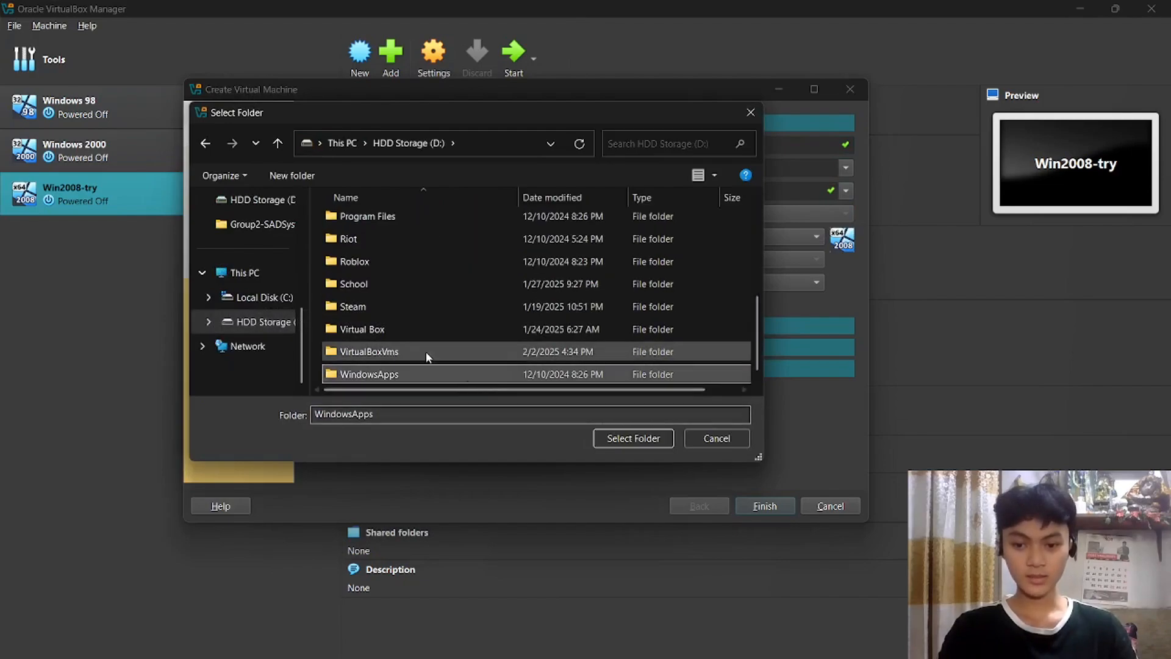
pyautogui.click(426, 351)
pyautogui.click(634, 438)
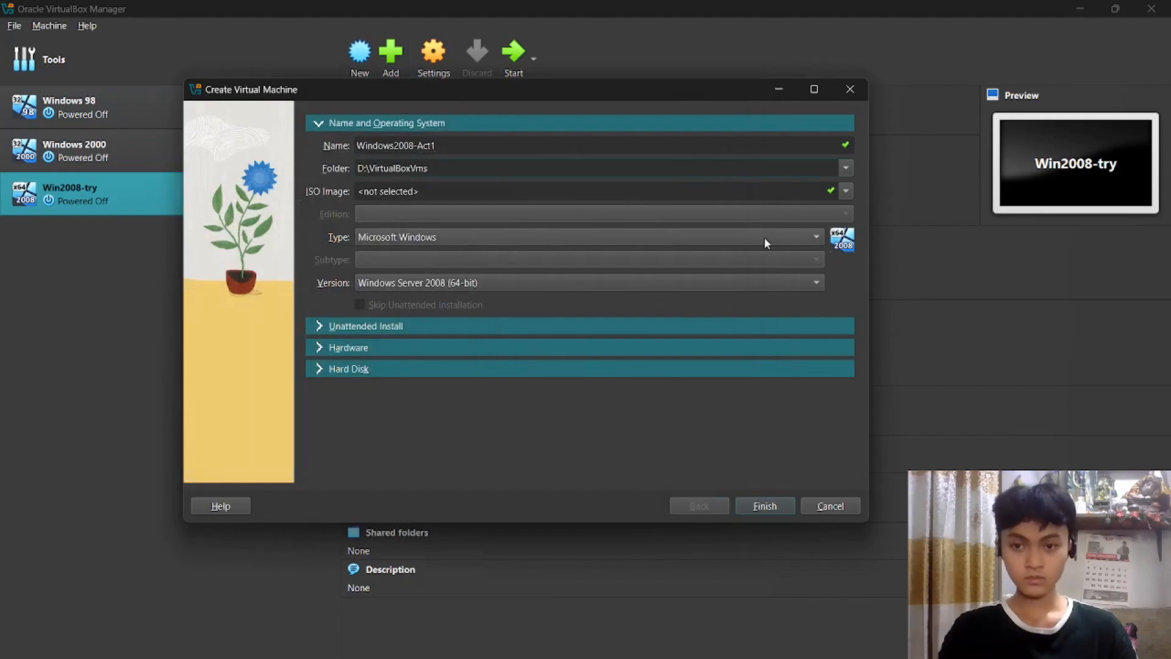
pyautogui.click(842, 192)
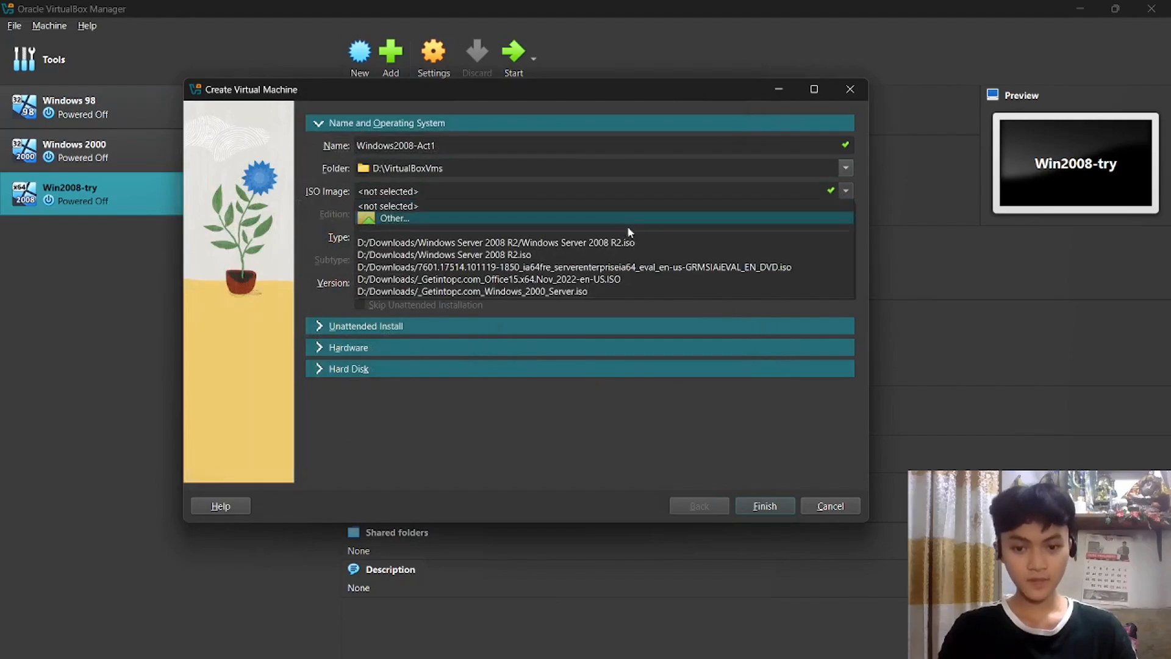
pyautogui.click(640, 244)
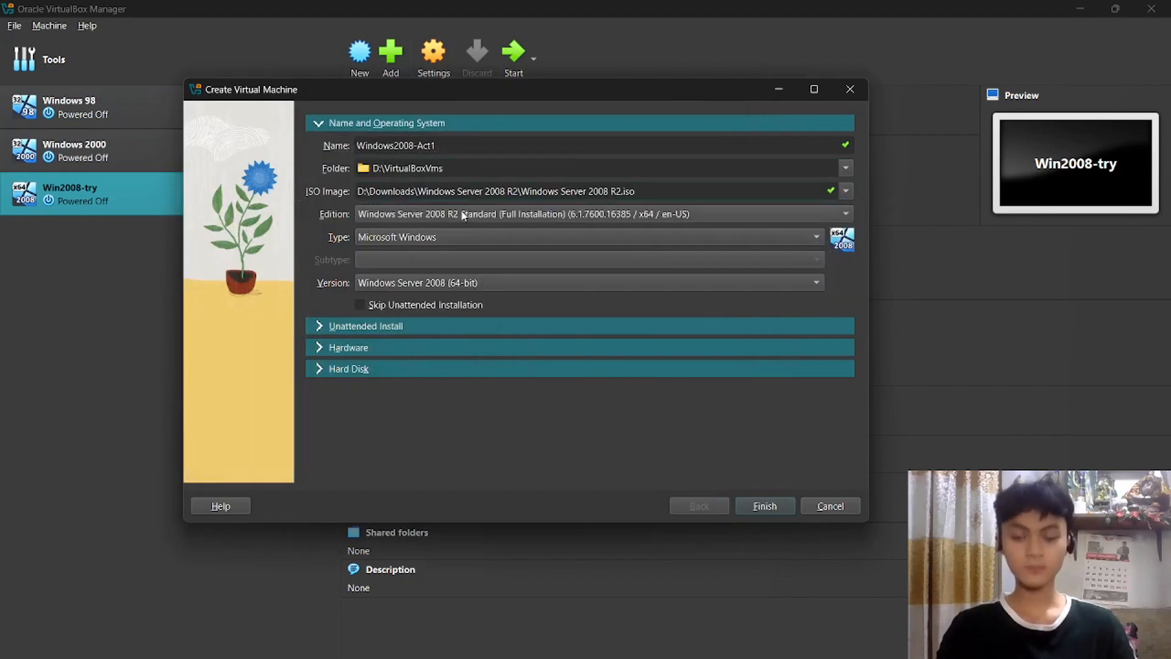
# Expand Unattended Install and set the username to TUPTAccount.
pyautogui.click(334, 328)
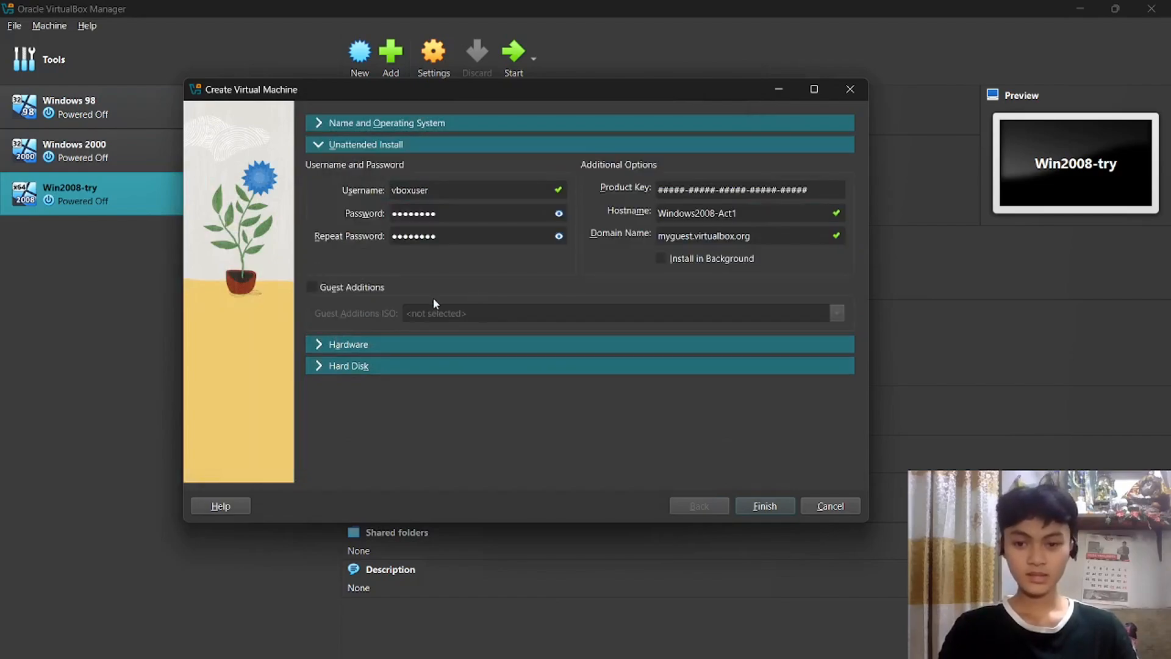
pyautogui.doubleClick(467, 189)
pyautogui.press('BackSpace')
pyautogui.write('TU')
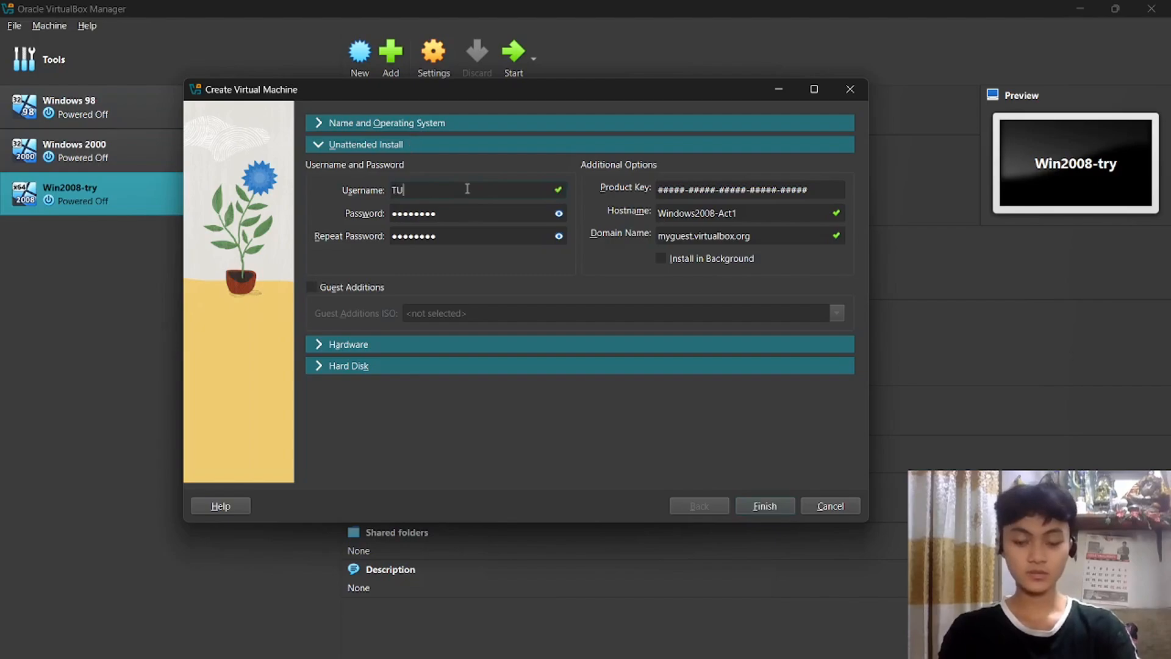
pyautogui.write('PTAc')
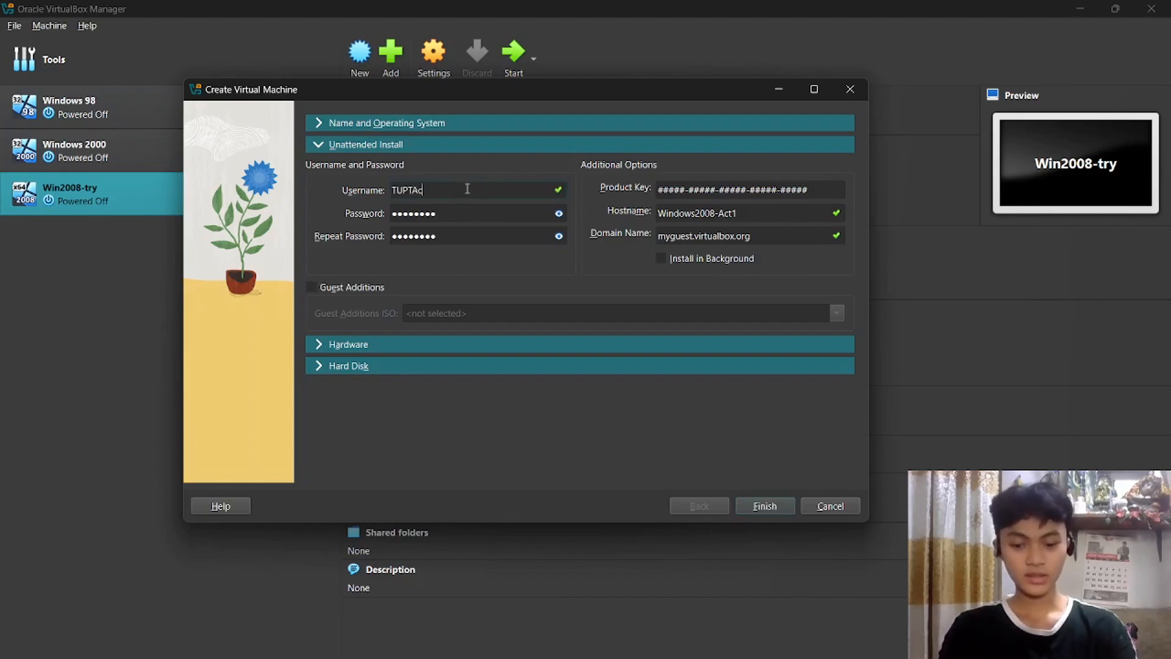
pyautogui.write('count')
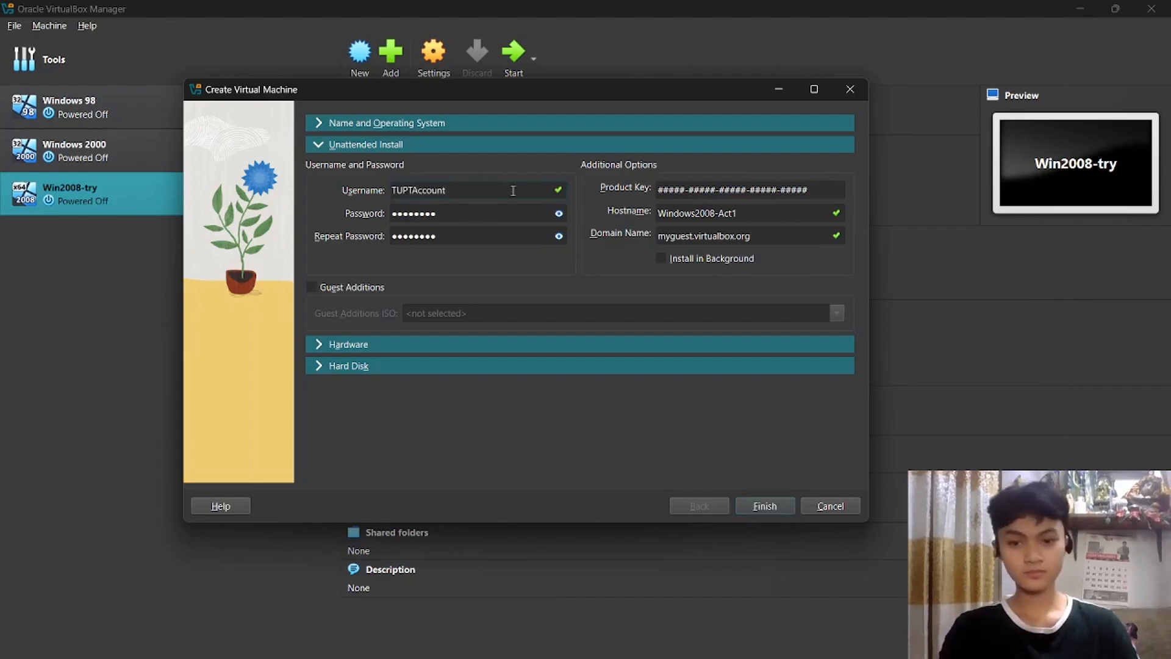
# Set the account password and copy the same password into the confirmation field.
pyautogui.click(559, 213)
pyautogui.doubleClick(510, 221)
pyautogui.press('BackSpace')
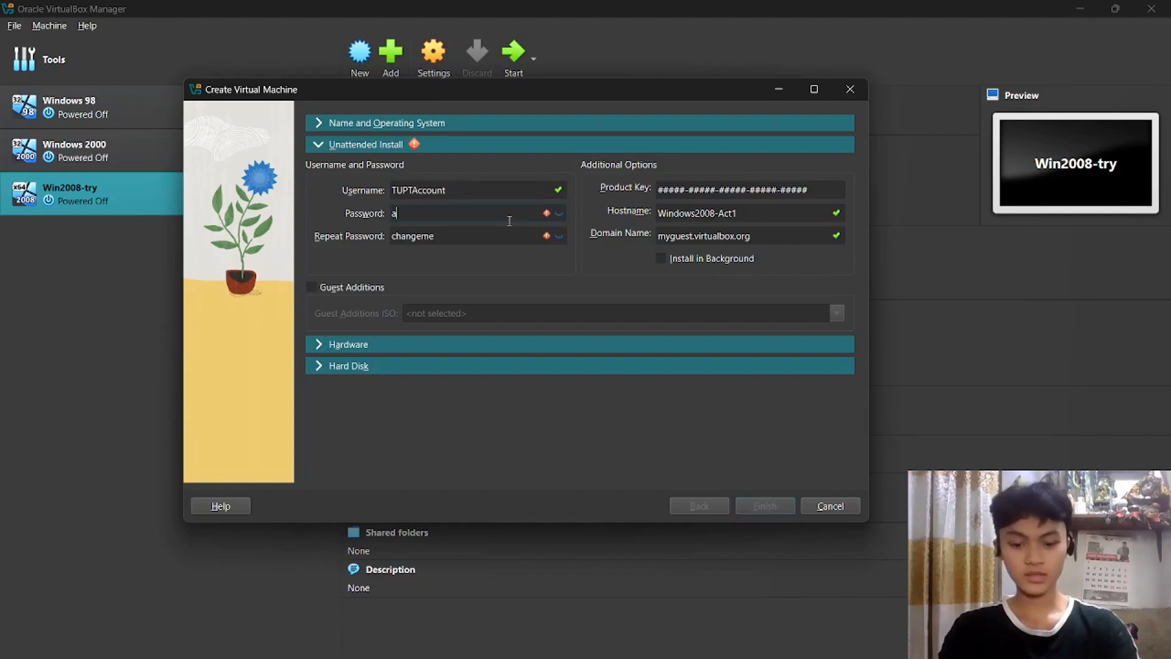
pyautogui.write('Admin_123')
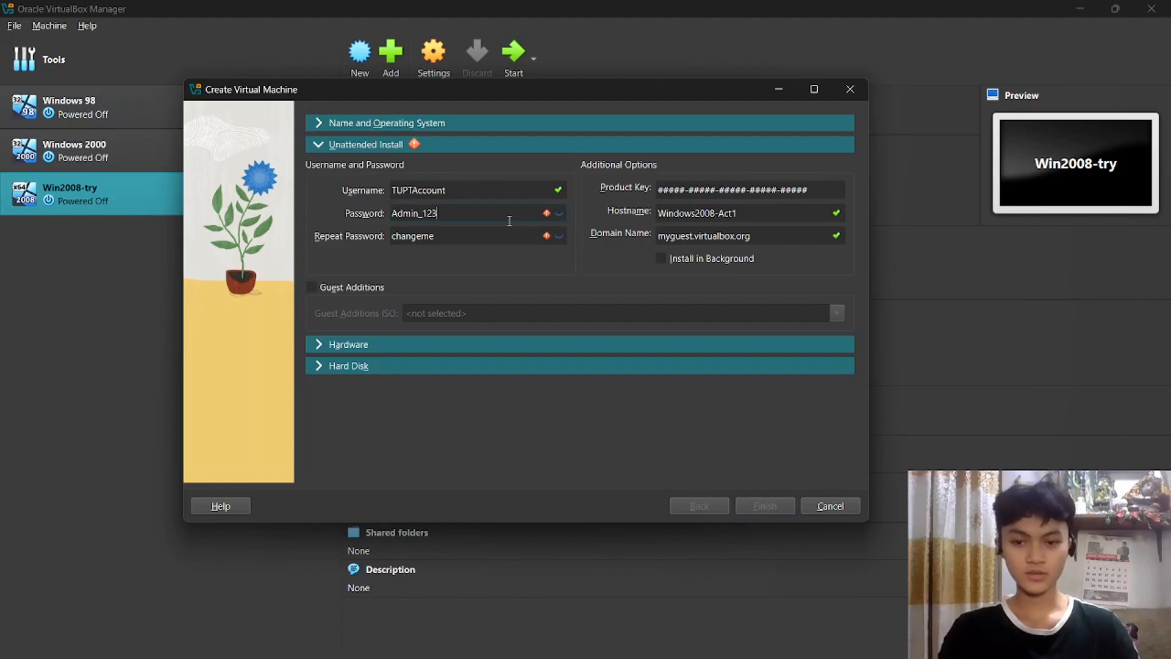
pyautogui.hotkey('ctrl', 'a')
pyautogui.hotkey('ctrl', 'c')
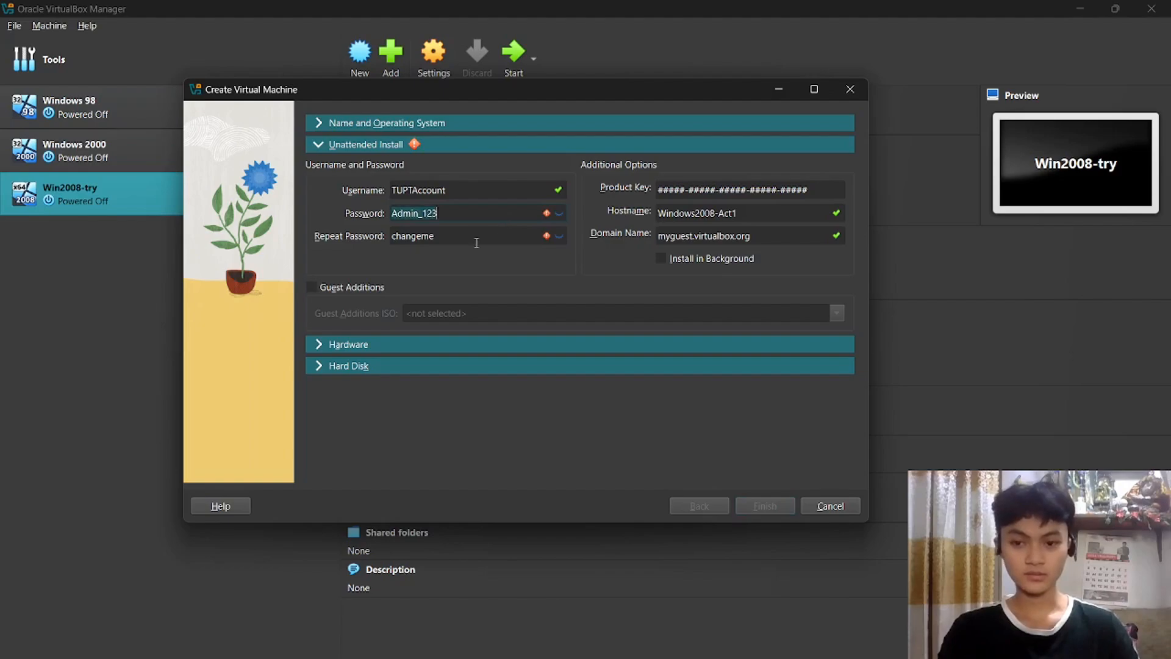
pyautogui.click(476, 242)
pyautogui.hotkey('ctrl', 'a')
pyautogui.hotkey('ctrl', 'v')
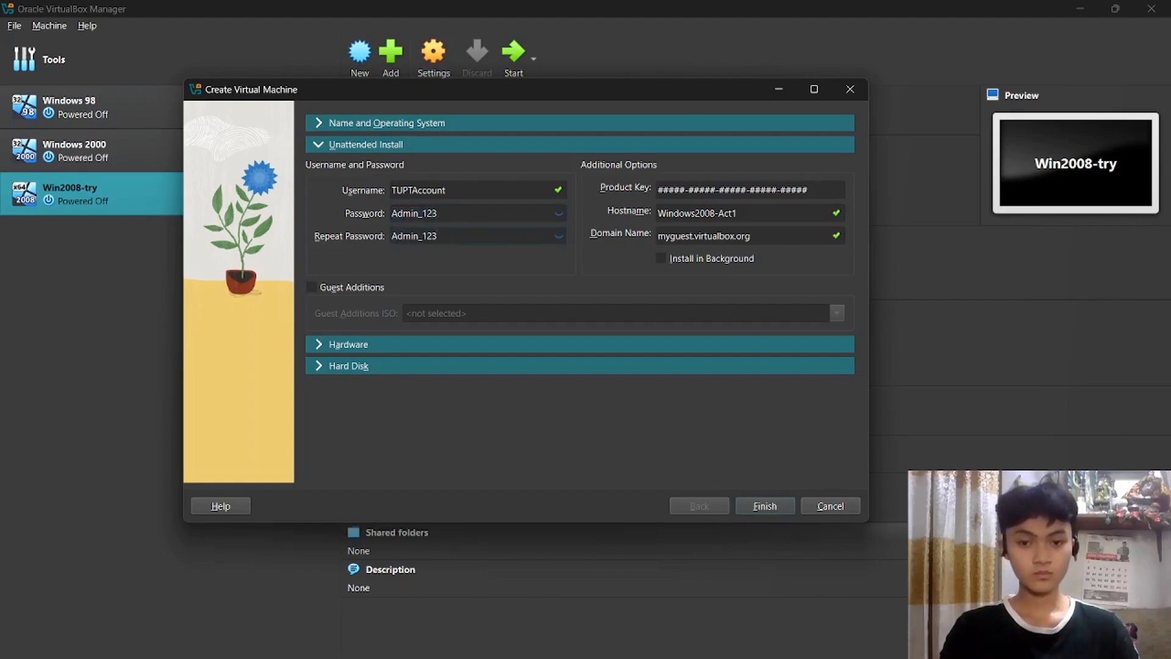
# Copy the product key from the setup notes into the Product Key field.
pyautogui.click(669, 643)
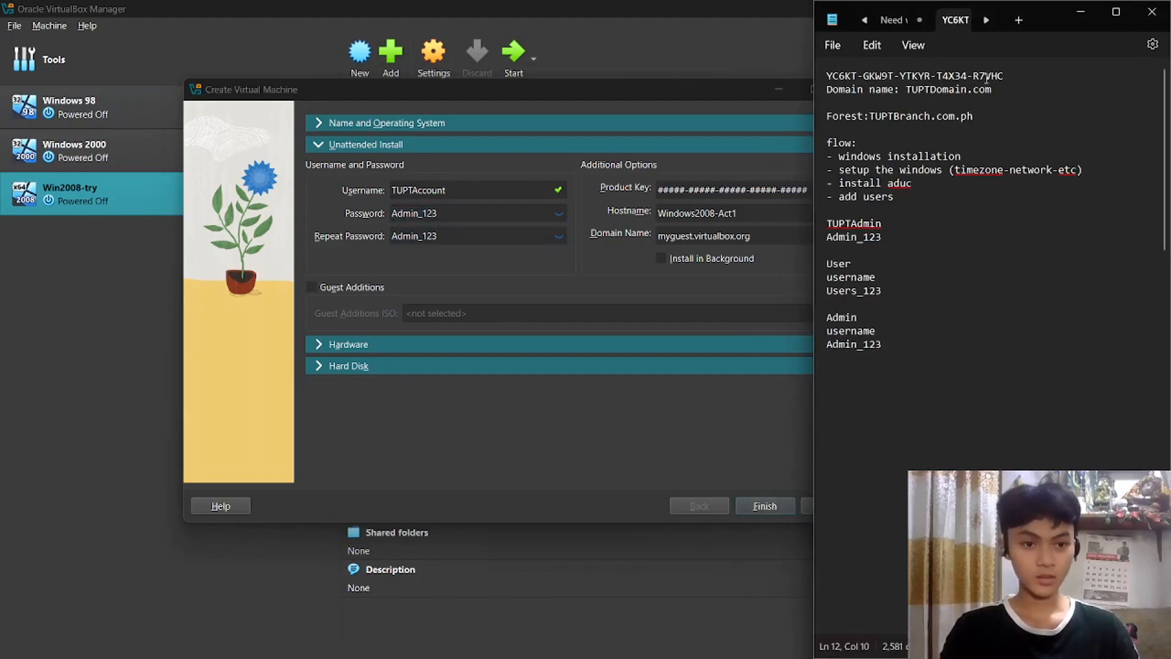
pyautogui.moveTo(827, 76); pyautogui.dragTo(1005, 75)
pyautogui.hotkey('ctrl', 'c')
pyautogui.click(722, 154)
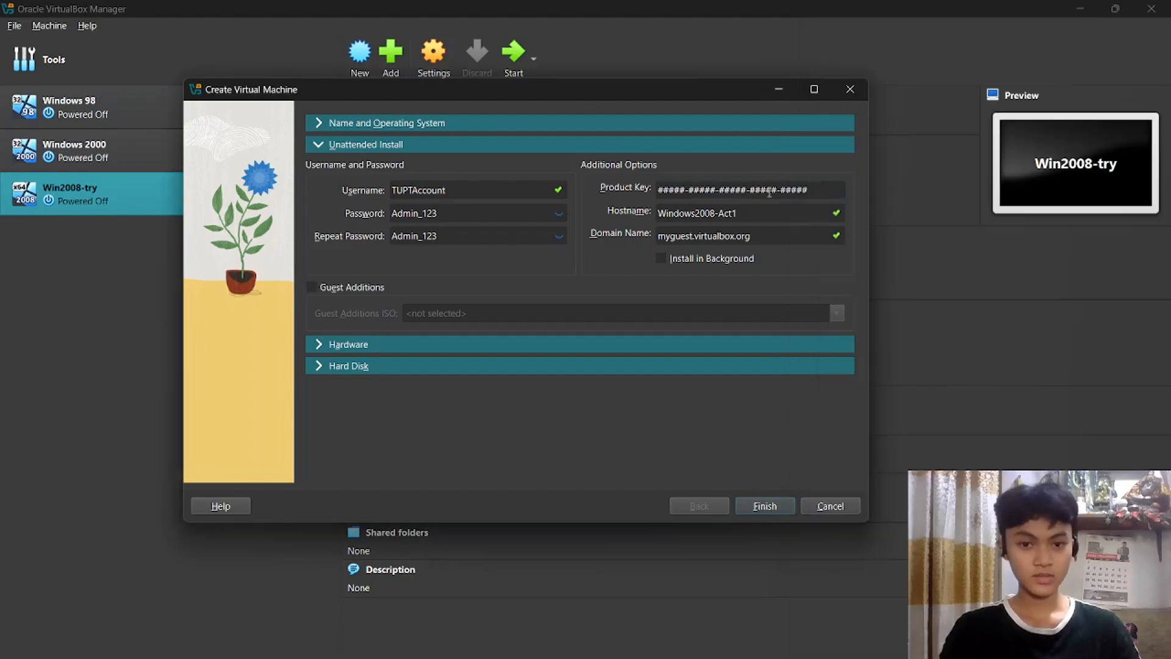
pyautogui.click(829, 183)
pyautogui.hotkey('ctrl', 'a')
pyautogui.hotkey('ctrl', 'v')
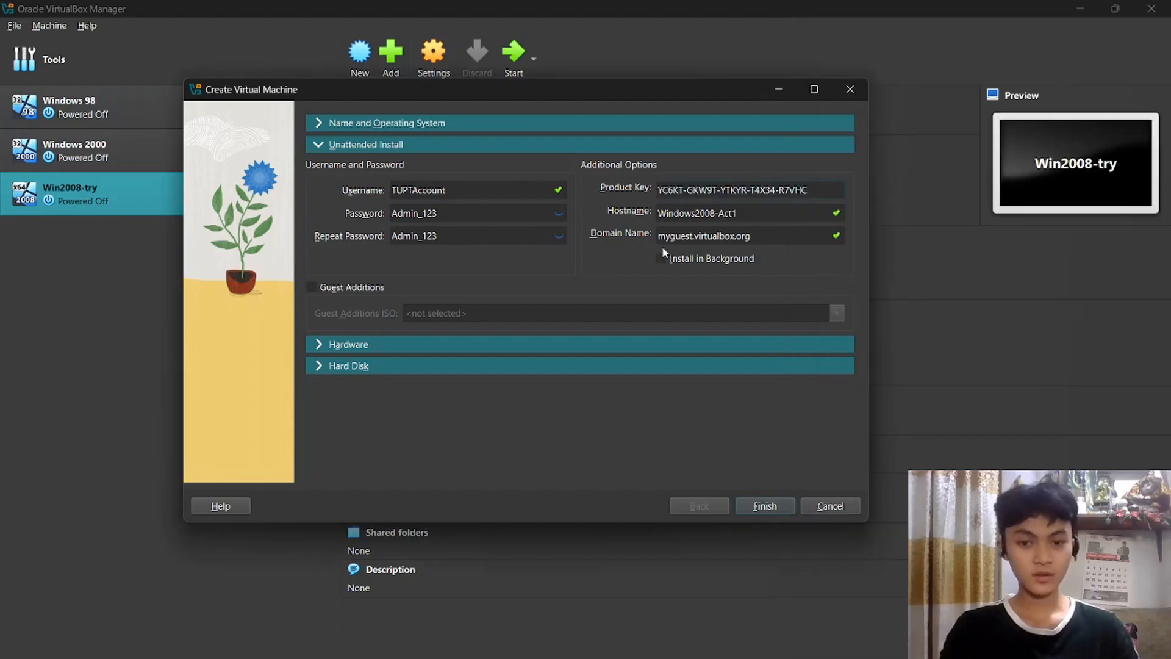
# Replace the default domain name with TUPTDomain.com copied from the notes.
pyautogui.moveTo(775, 237); pyautogui.dragTo(665, 243)
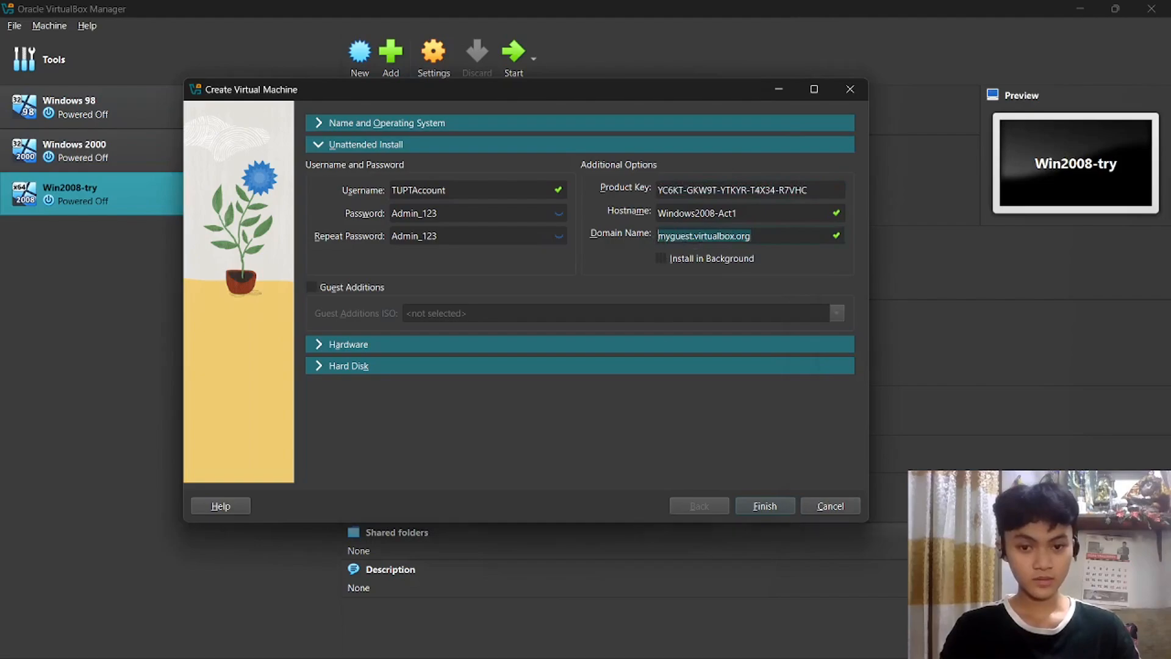
pyautogui.click(669, 641)
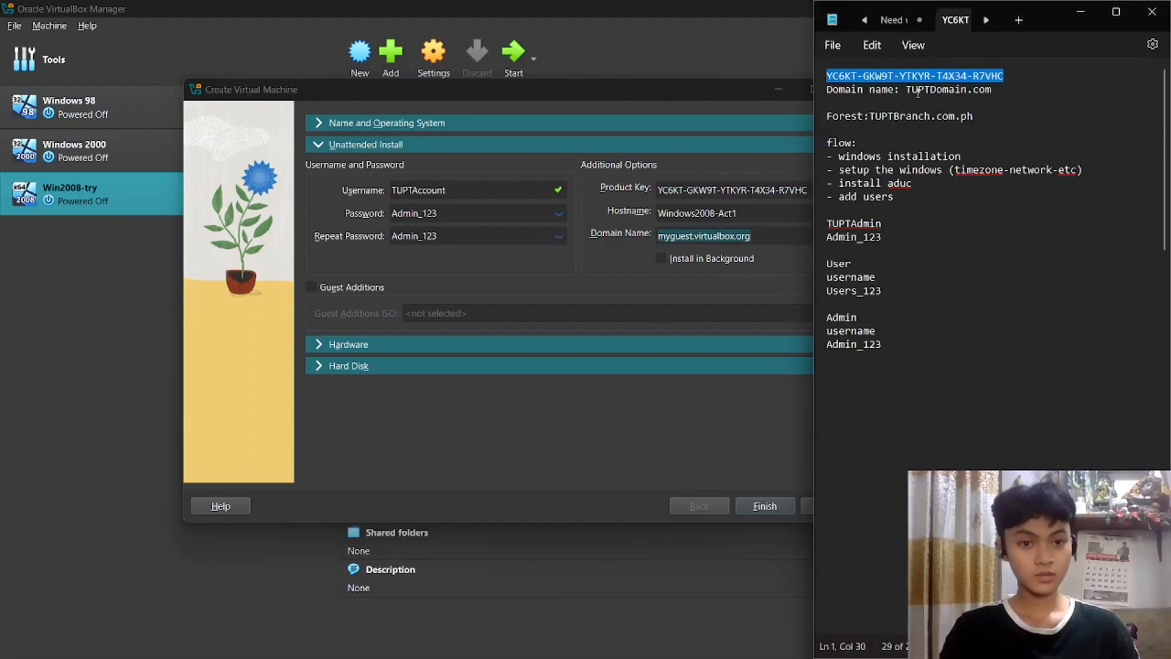
pyautogui.moveTo(908, 93); pyautogui.dragTo(991, 93)
pyautogui.click(772, 239)
pyautogui.hotkey('ctrl', 'a')
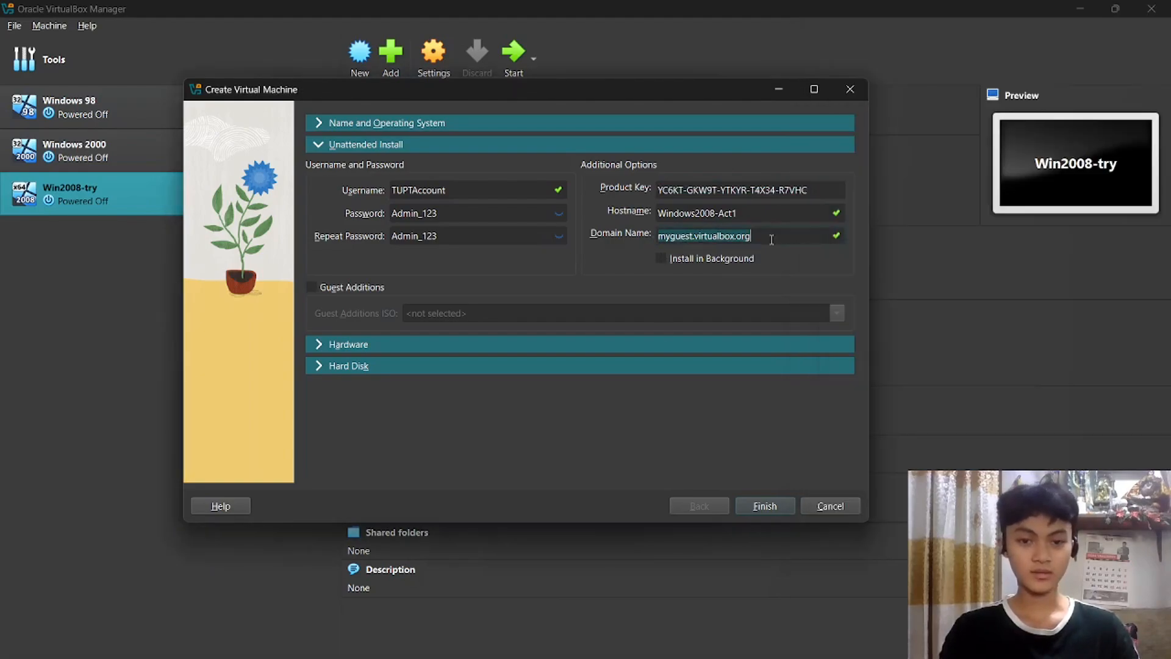
pyautogui.hotkey('ctrl', 'v')
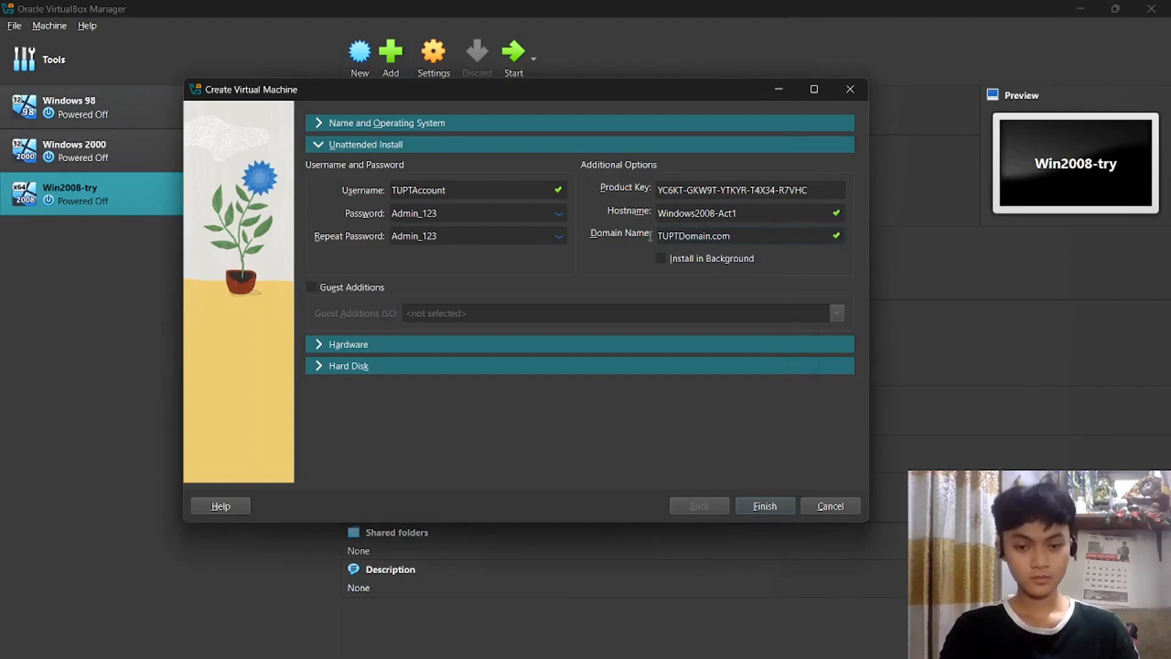
# Review the Hardware and 32 GB Hard Disk defaults, then finish creating Windows2008-Act1.
pyautogui.click(347, 346)
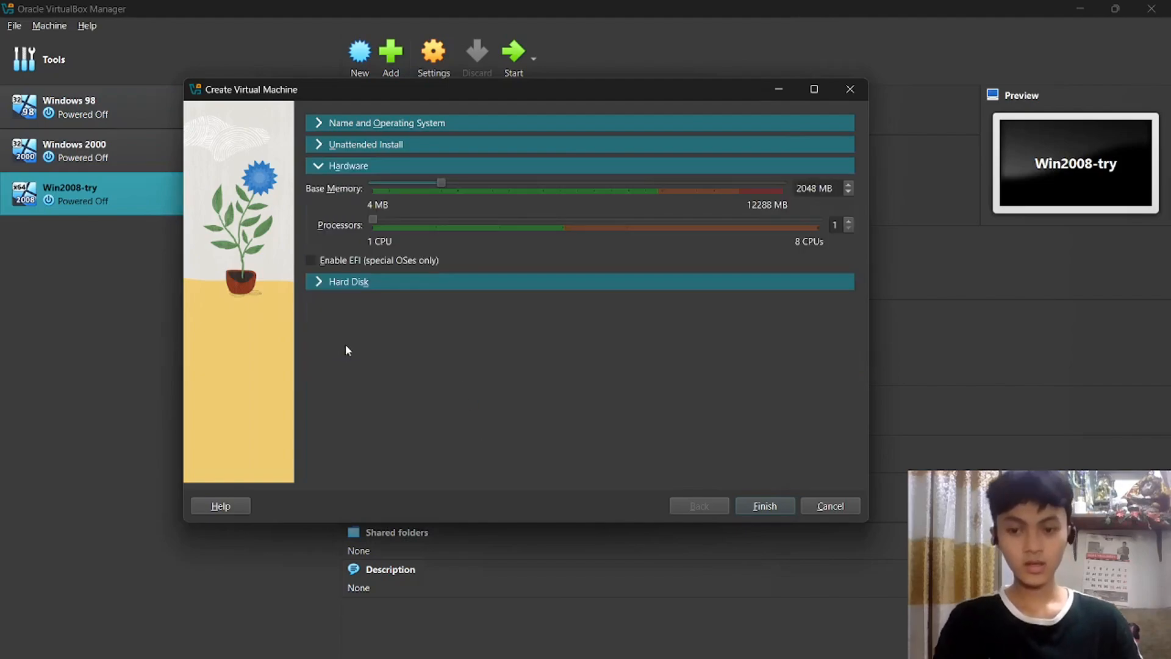
pyautogui.click(345, 284)
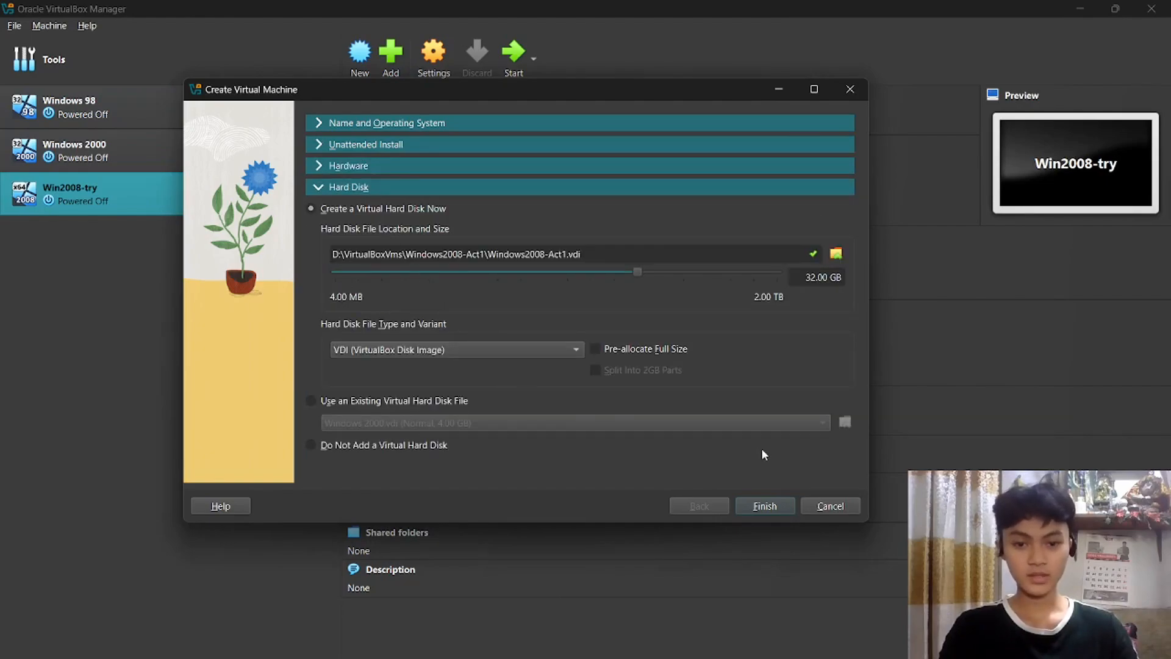
pyautogui.click(766, 508)
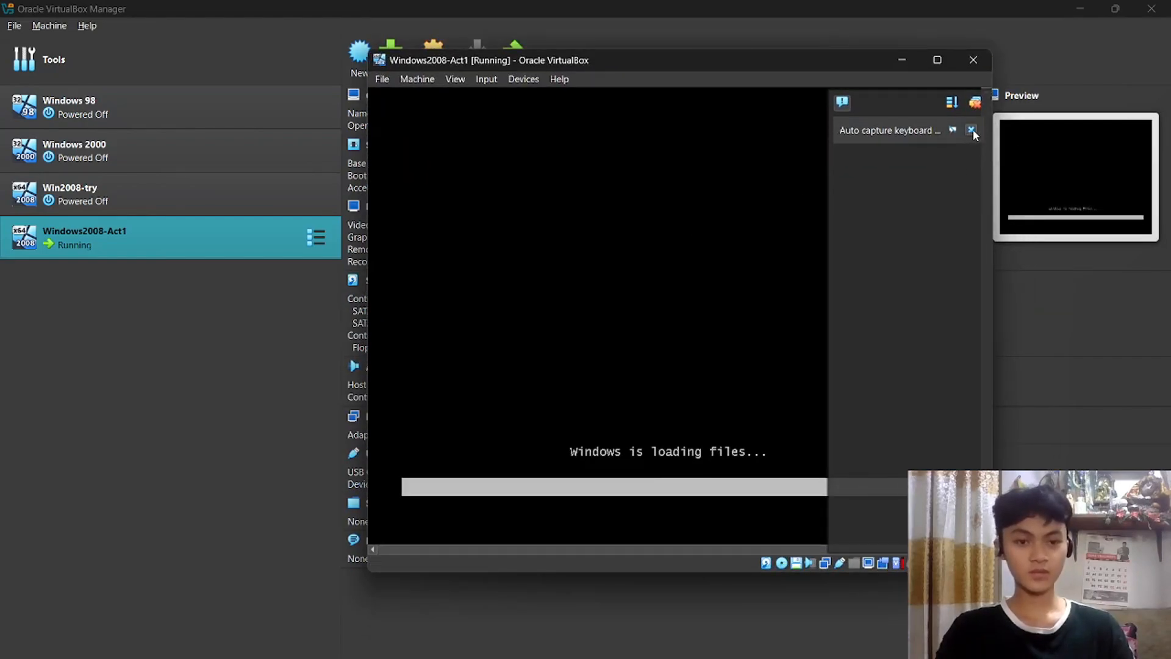
# Maximize the VM window and restart the guest to complete the Windows Server installation.
pyautogui.click(973, 130)
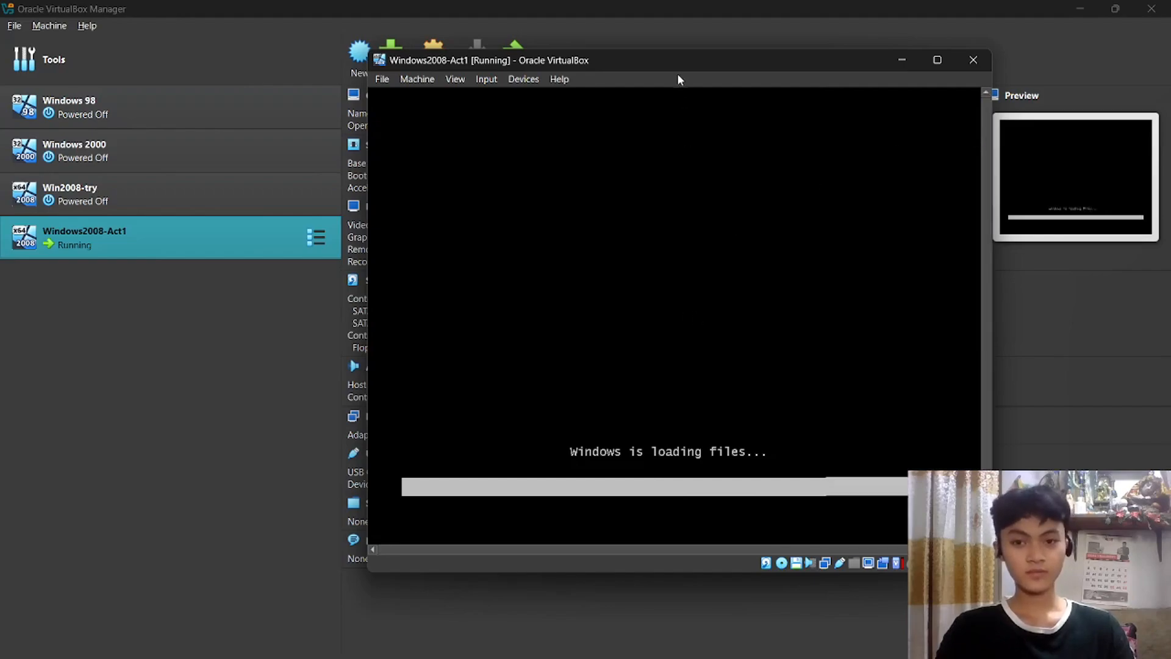
pyautogui.click(854, 51)
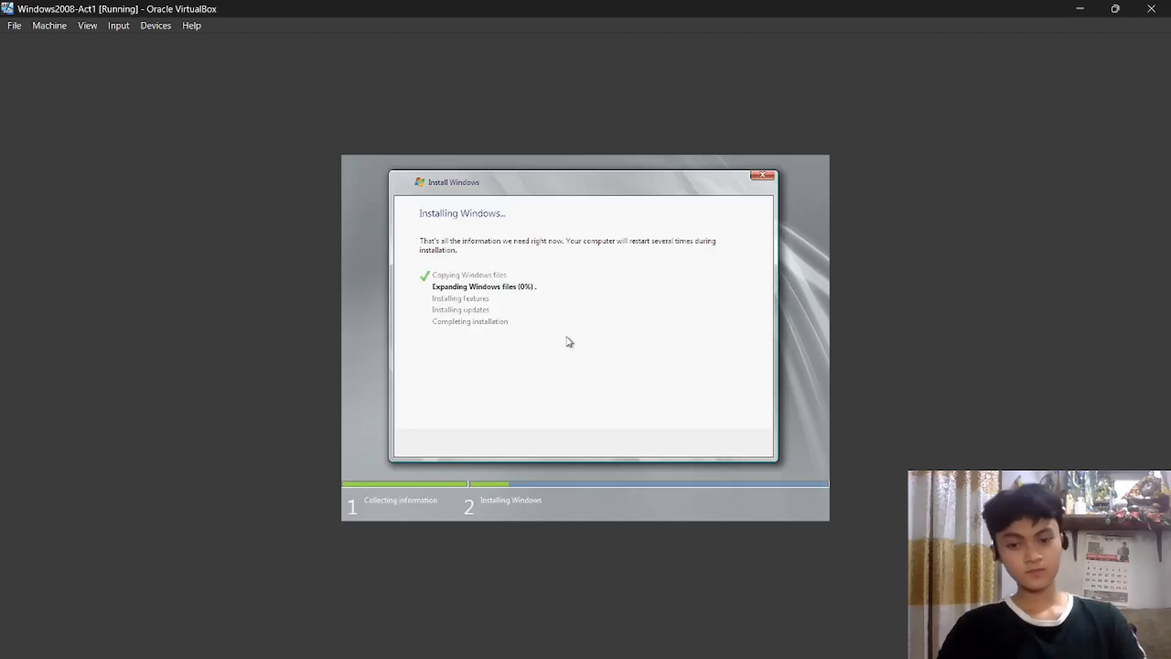
pyautogui.click(618, 646)
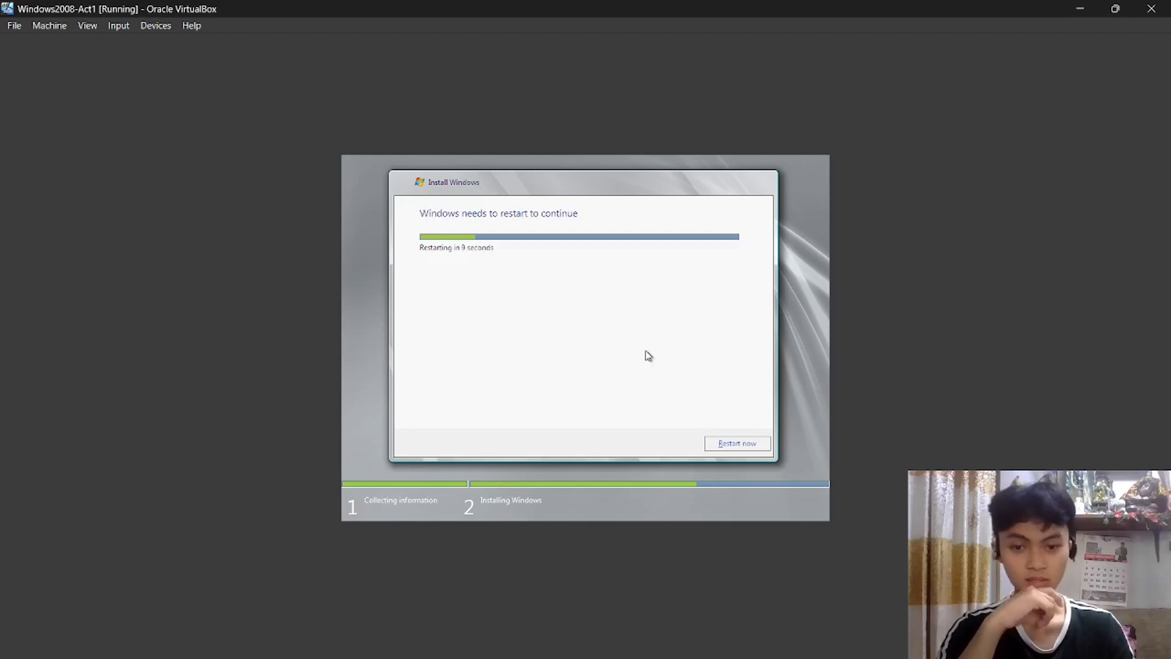
pyautogui.click(748, 447)
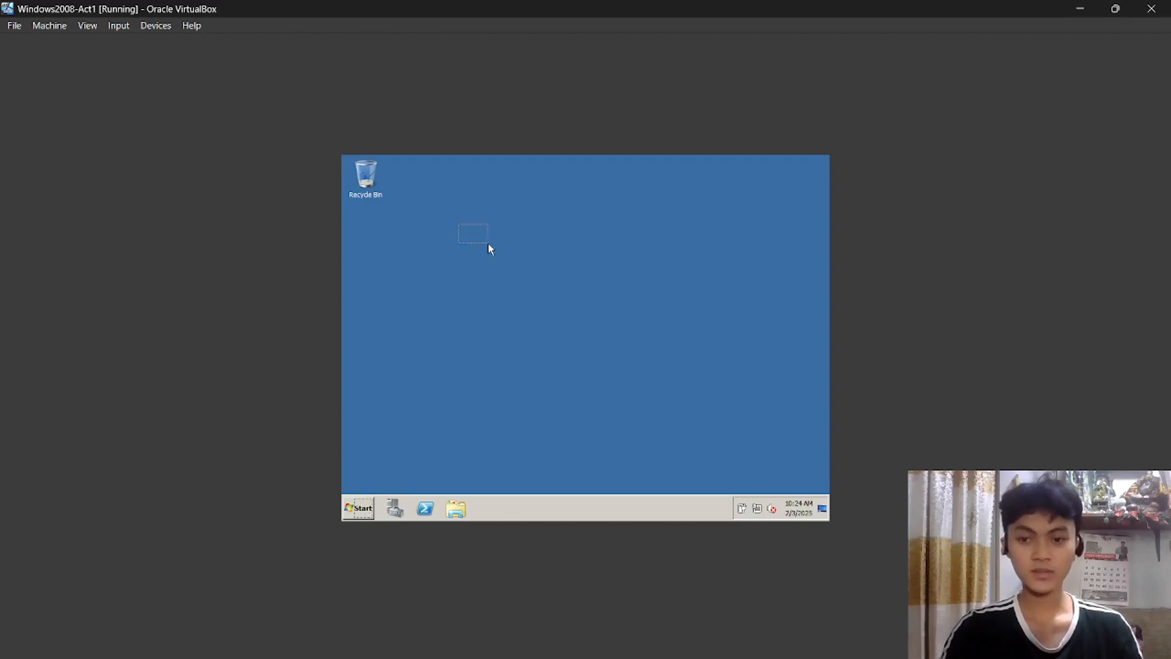
# Refresh the guest desktop, then open and close its Start menu.
pyautogui.rightClick(525, 276)
pyautogui.click(510, 253)
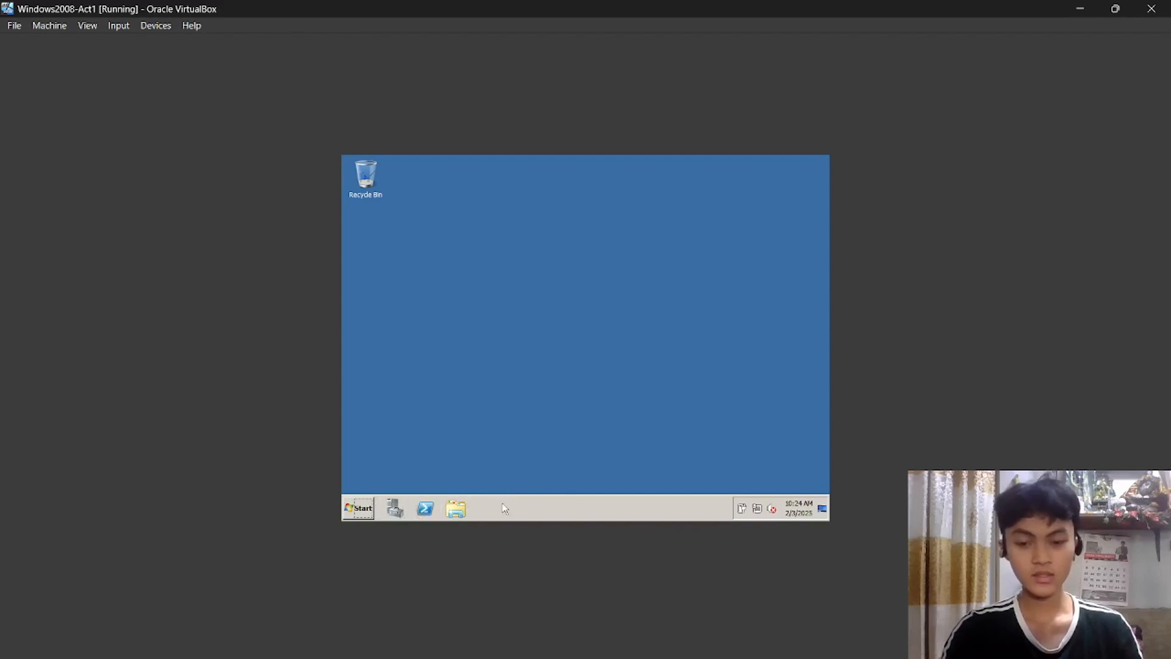
pyautogui.click(369, 509)
pyautogui.click(369, 510)
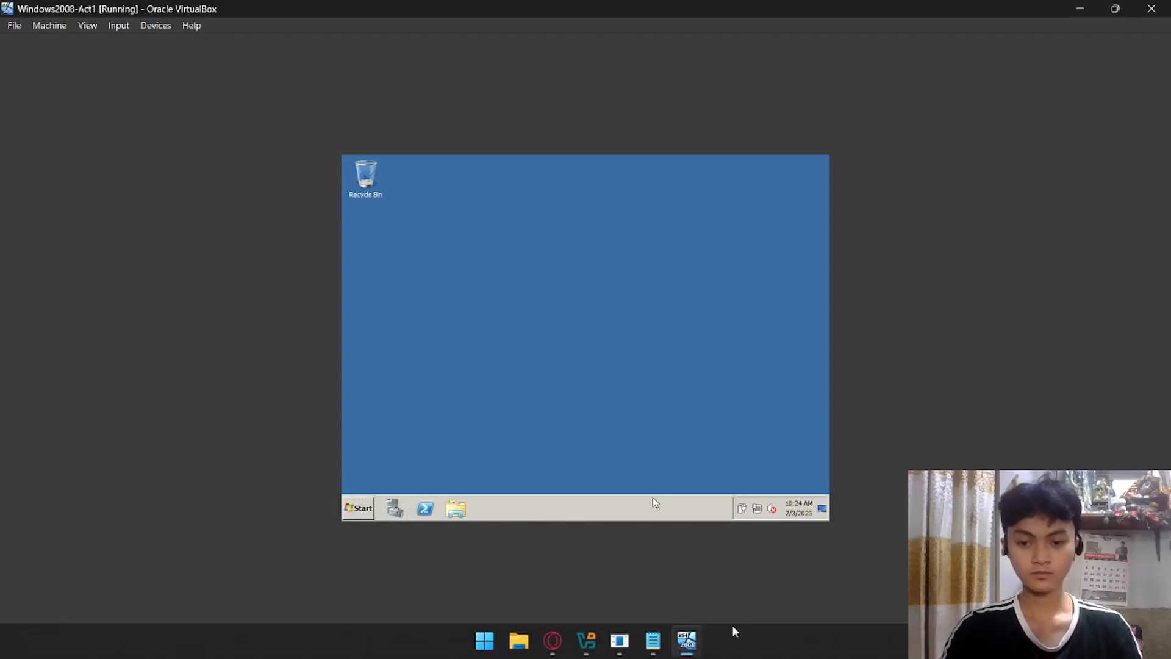
# Minimize OBS Studio to bring back the guest's Initial Configuration Tasks window.
pyautogui.click(620, 642)
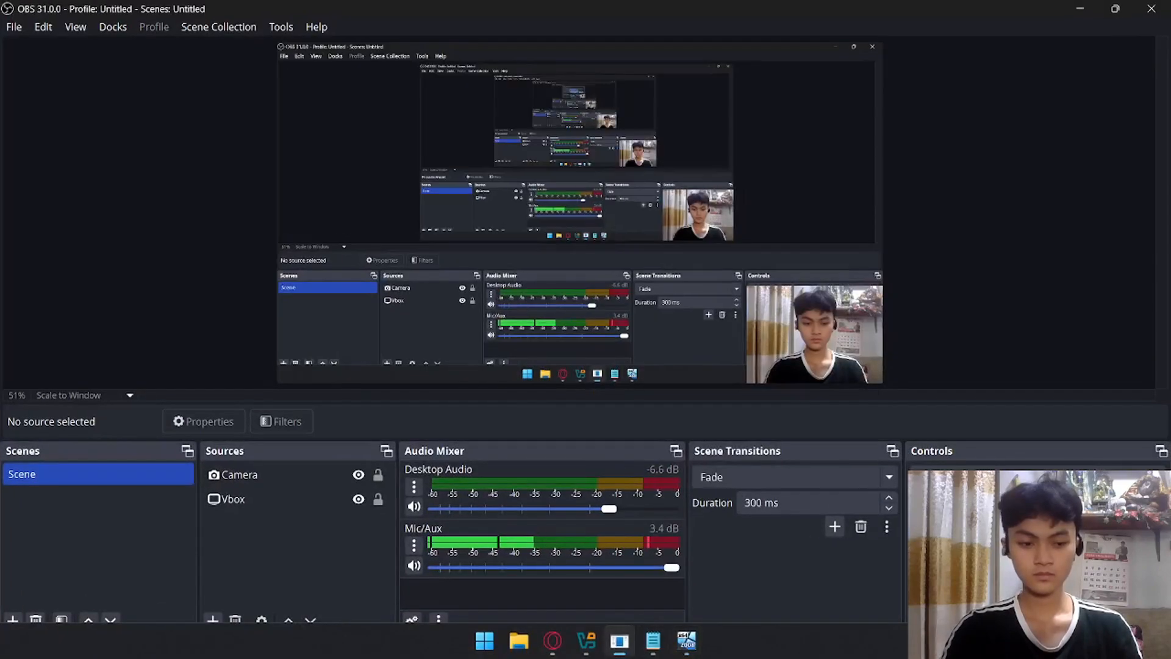
pyautogui.click(1080, 9)
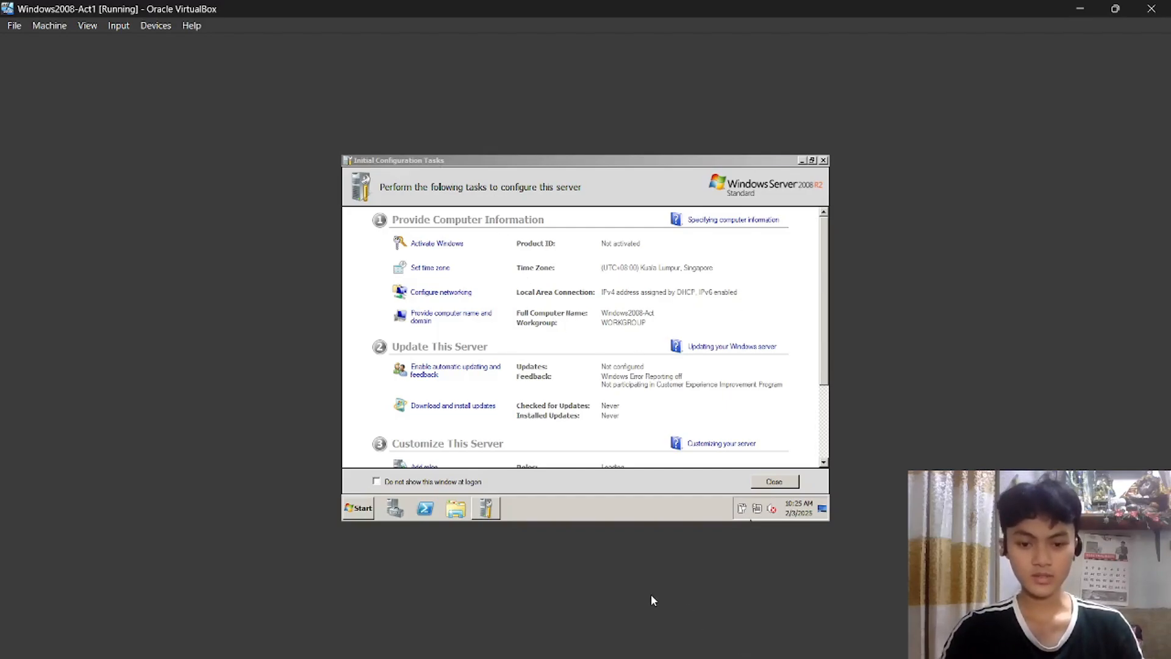
pyautogui.scroll(-3, 650, 594)
pyautogui.click(654, 640)
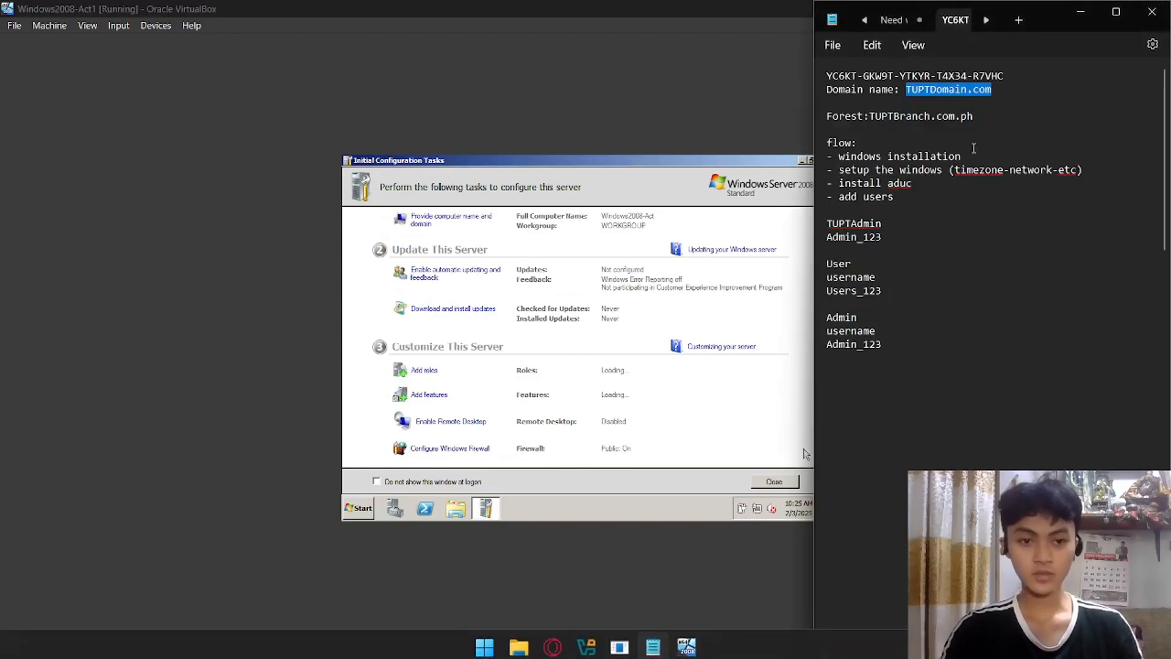
pyautogui.moveTo(840, 157); pyautogui.dragTo(1028, 176)
pyautogui.click(979, 171)
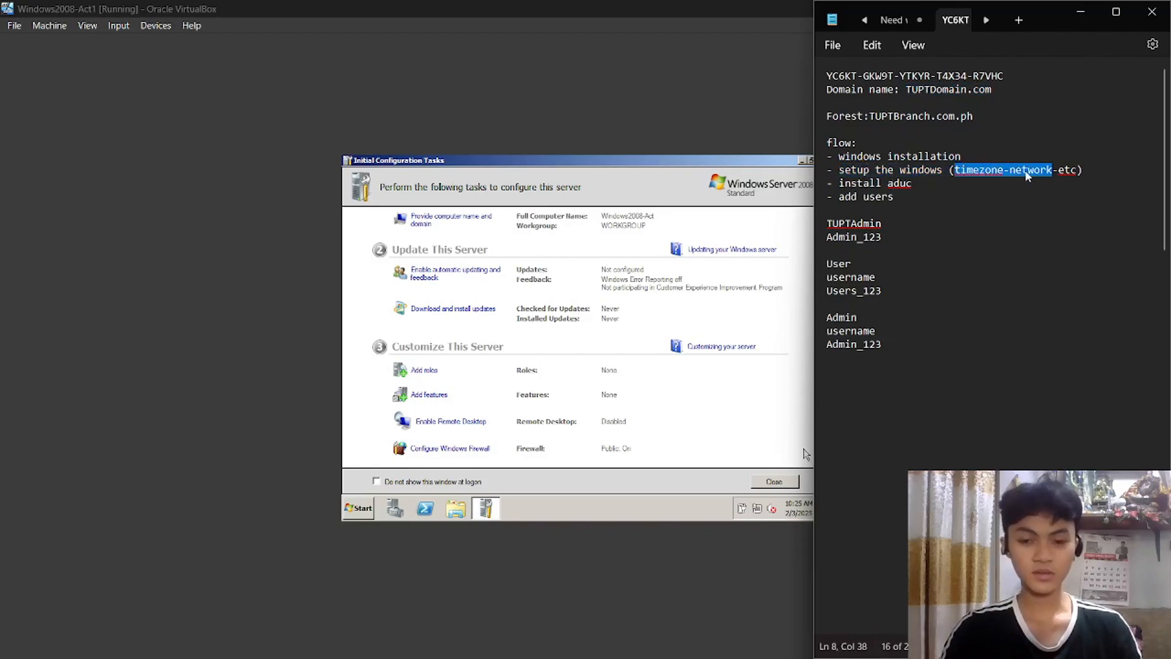
pyautogui.moveTo(839, 183); pyautogui.dragTo(913, 187)
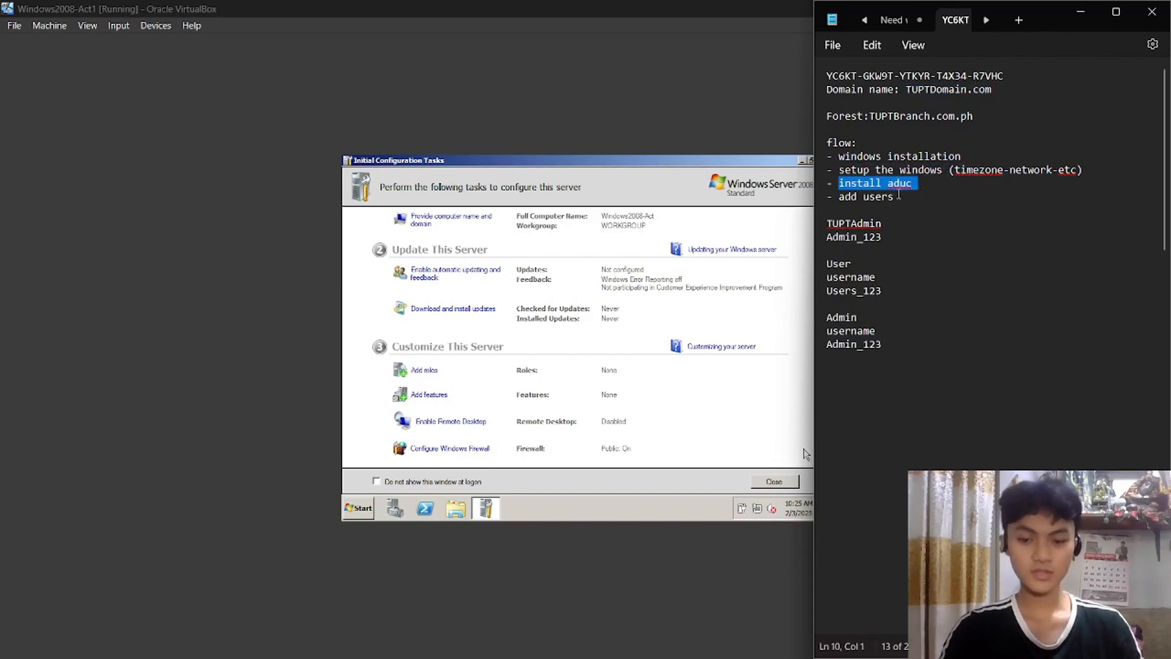
pyautogui.moveTo(840, 197); pyautogui.dragTo(932, 209)
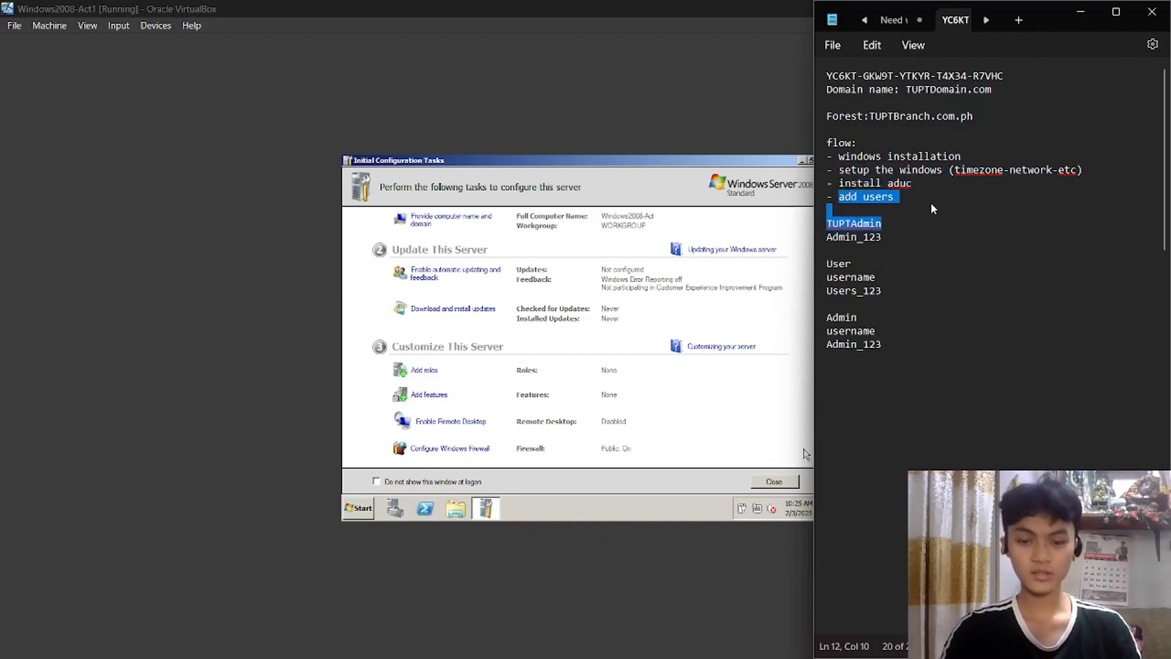
pyautogui.click(945, 197)
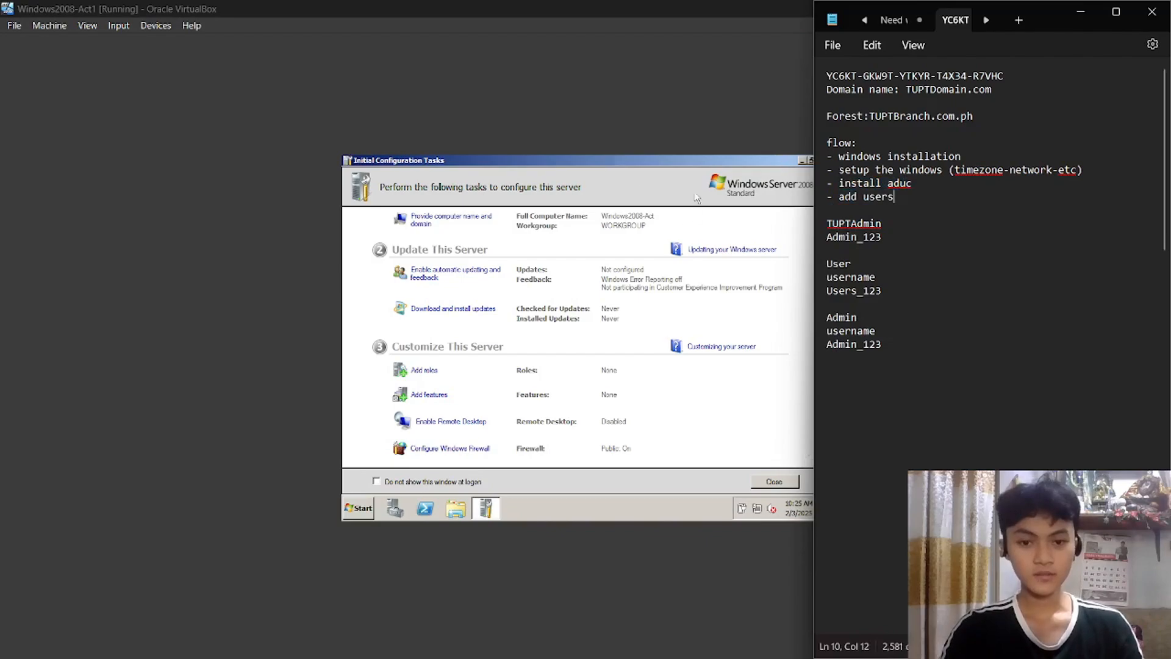
pyautogui.click(664, 171)
pyautogui.scroll(3, 616, 268)
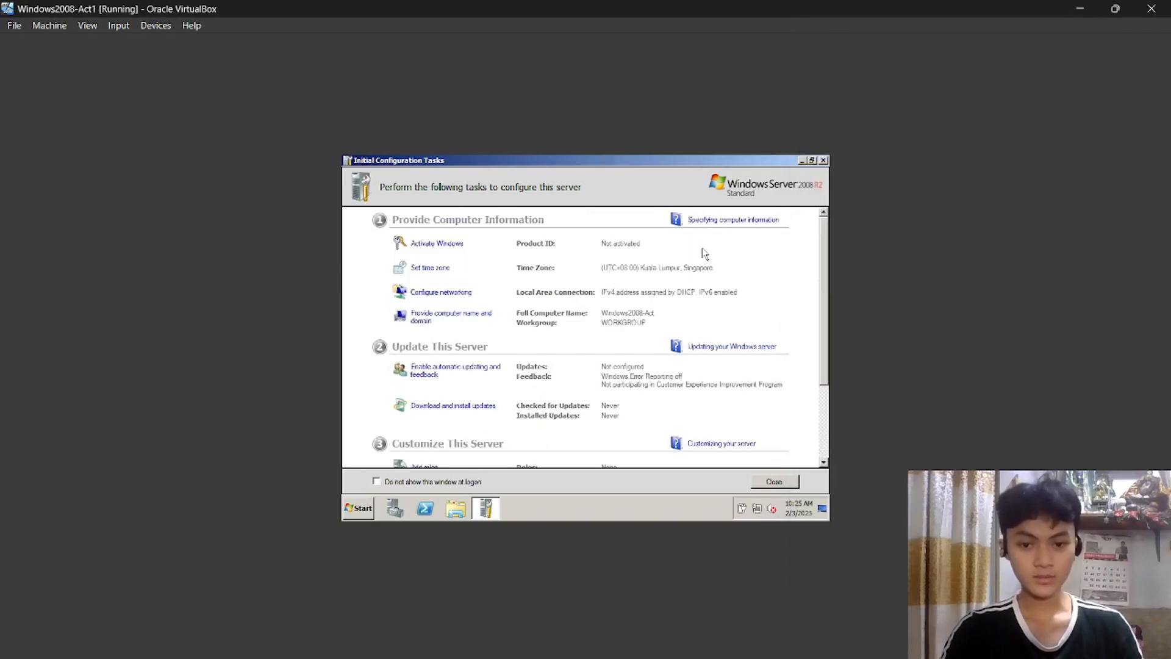
# Change the server time zone to (UTC+08:00) Beijing, Chongqing, Hong Kong, Urumqi.
pyautogui.click(442, 275)
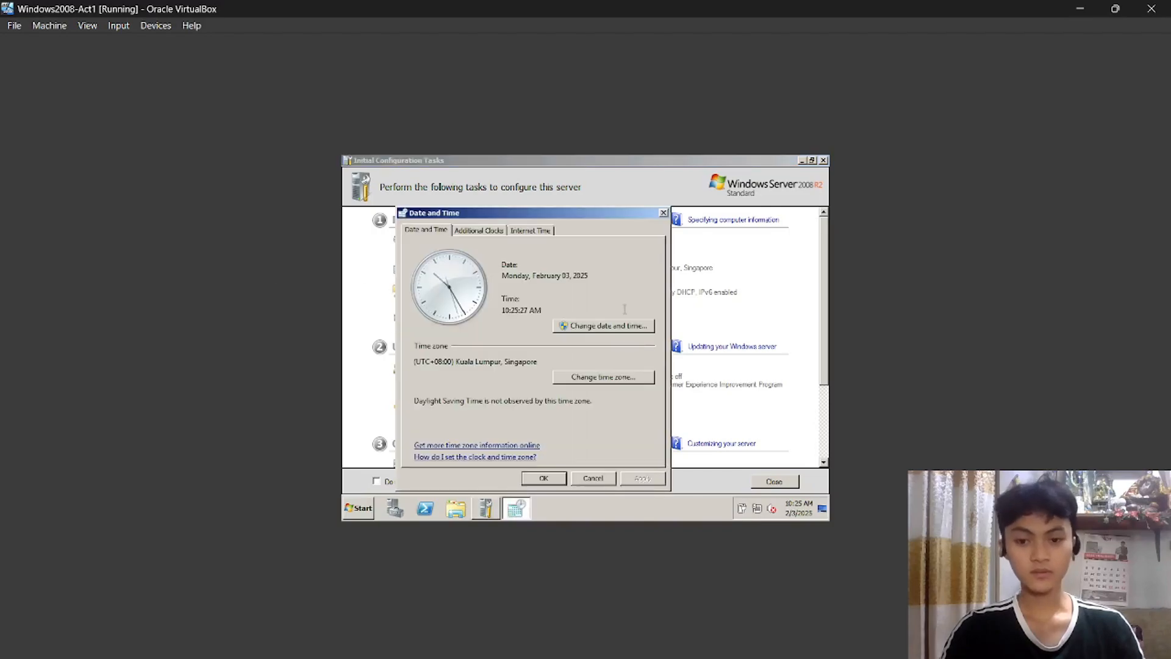
pyautogui.click(618, 377)
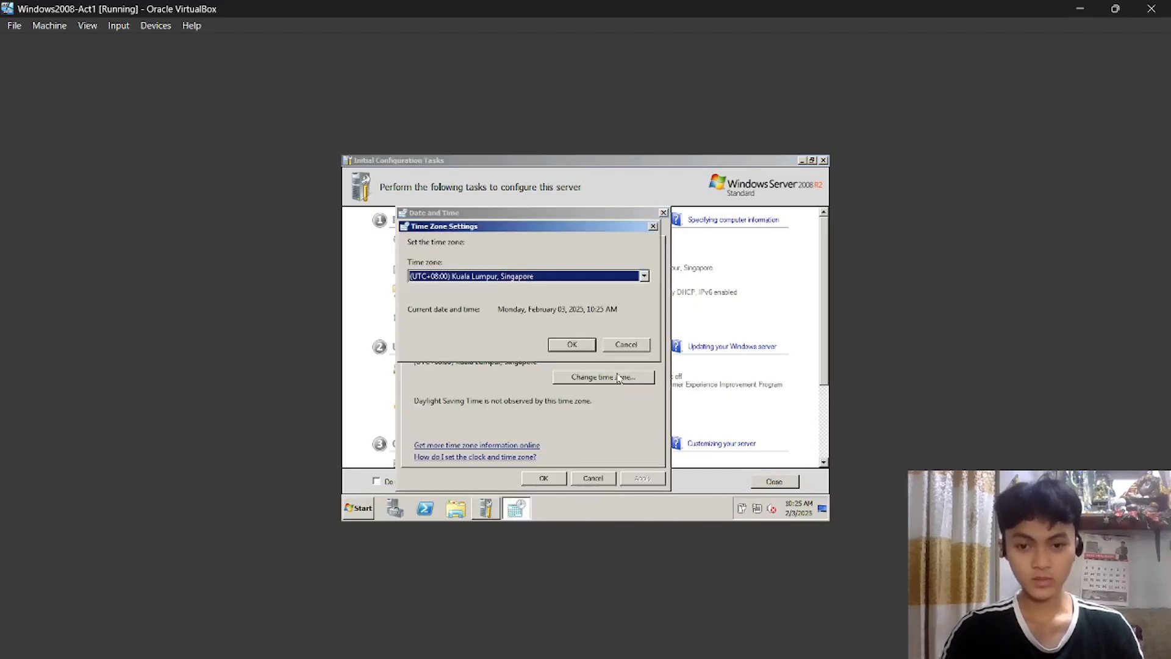
pyautogui.click(637, 281)
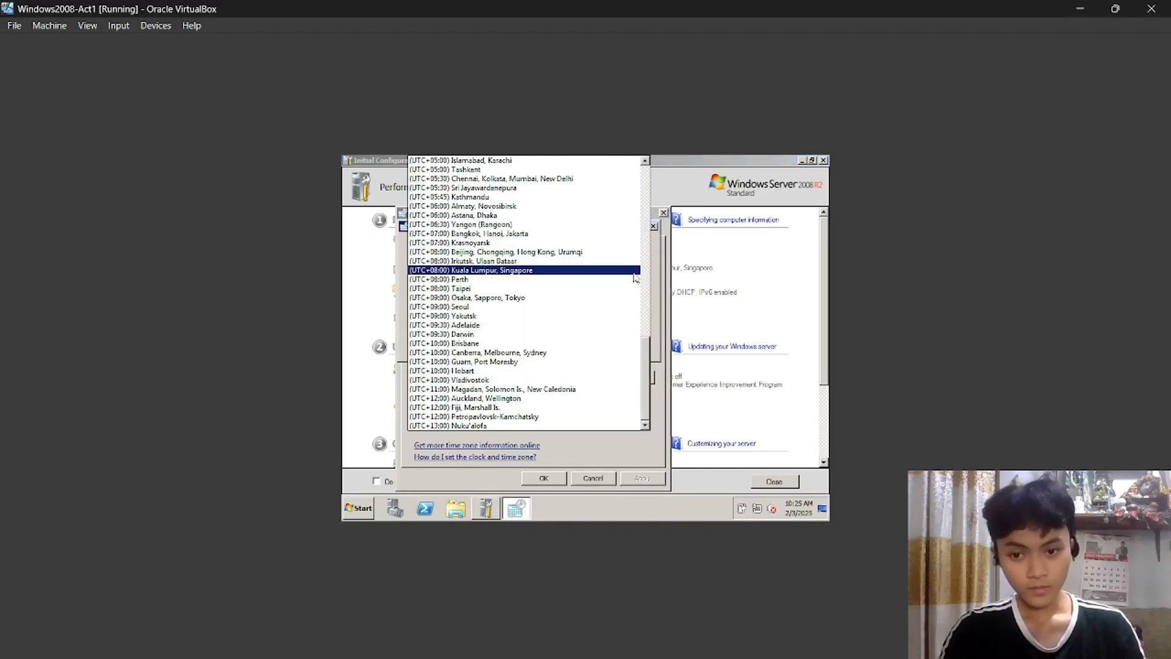
pyautogui.click(535, 252)
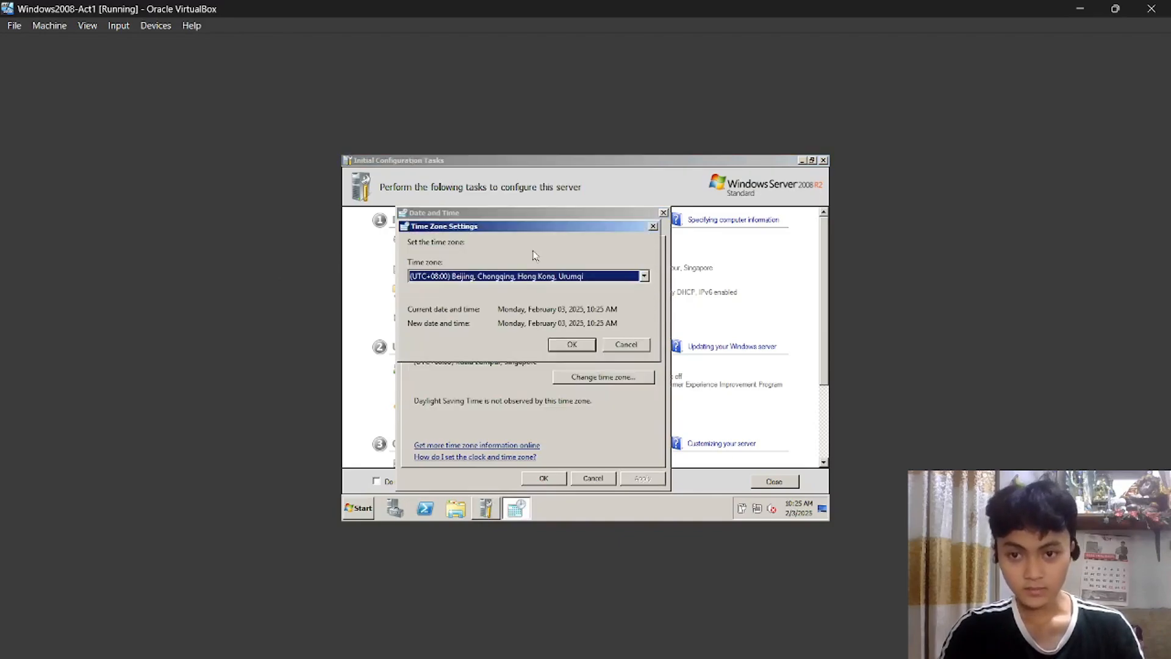
pyautogui.click(571, 345)
pyautogui.click(544, 478)
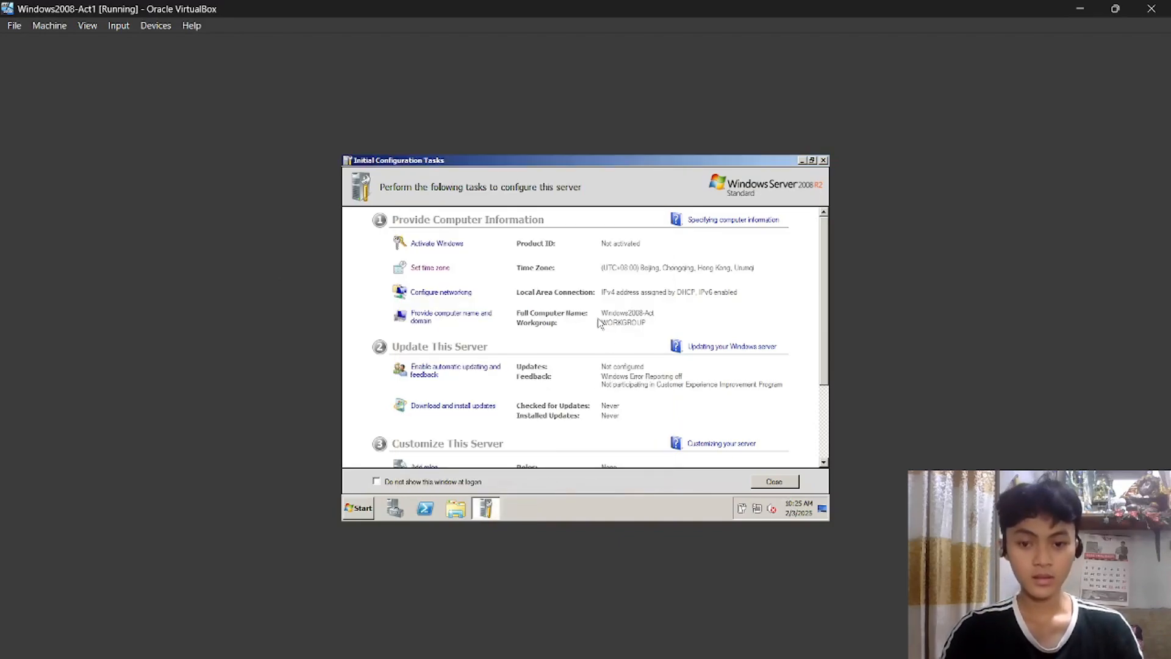
# Open Local Area Connection's TCP/IPv4 properties and select Use the following IP address.
pyautogui.click(454, 302)
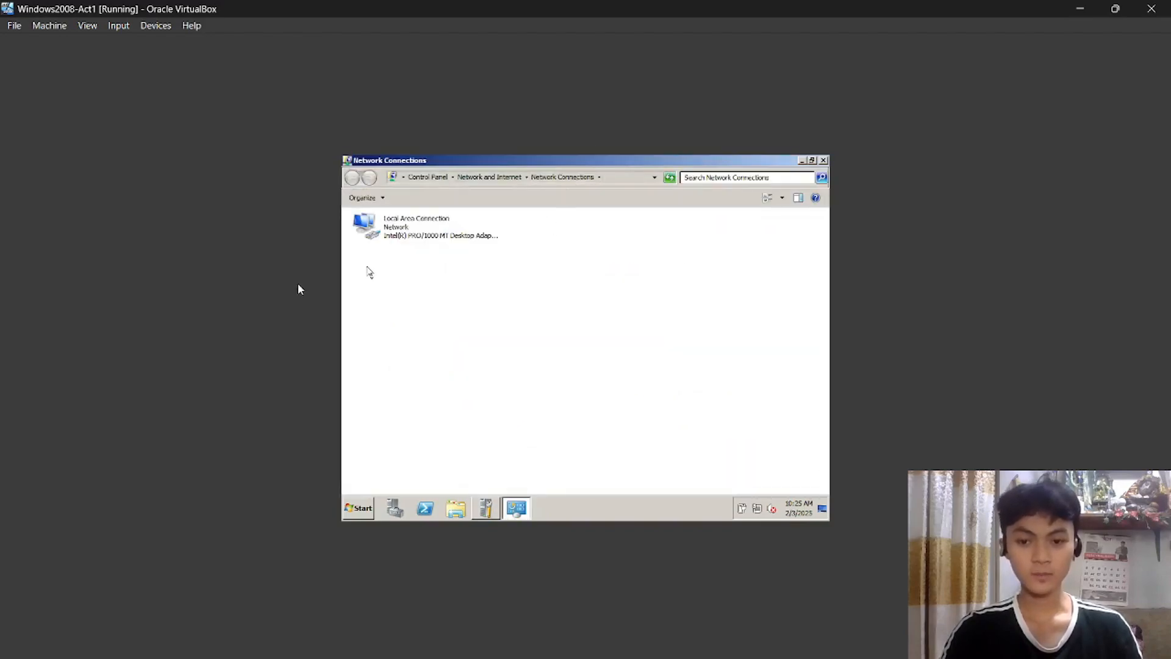
pyautogui.click(421, 235)
pyautogui.doubleClick(421, 235)
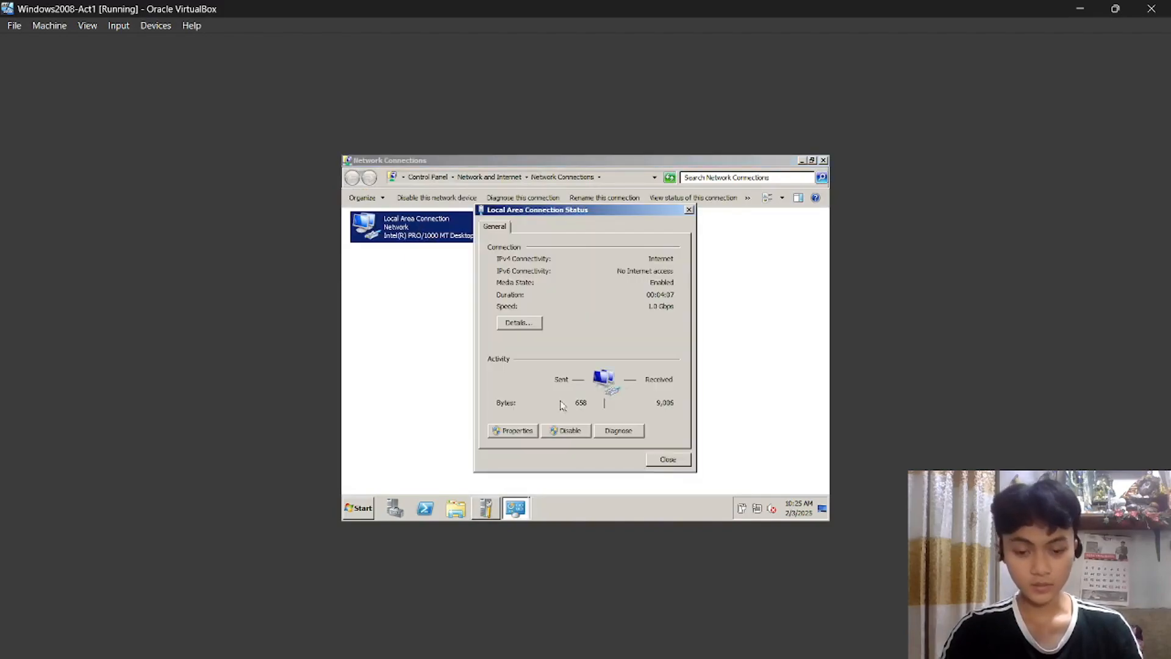
pyautogui.click(515, 431)
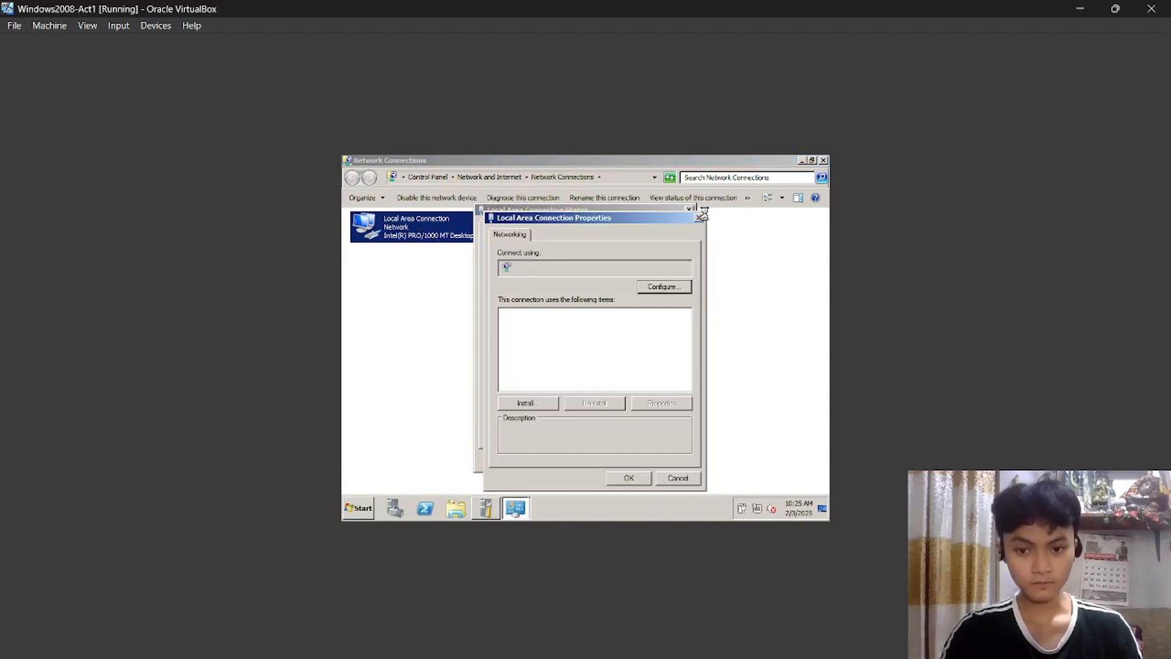
pyautogui.moveTo(645, 219); pyautogui.dragTo(533, 196)
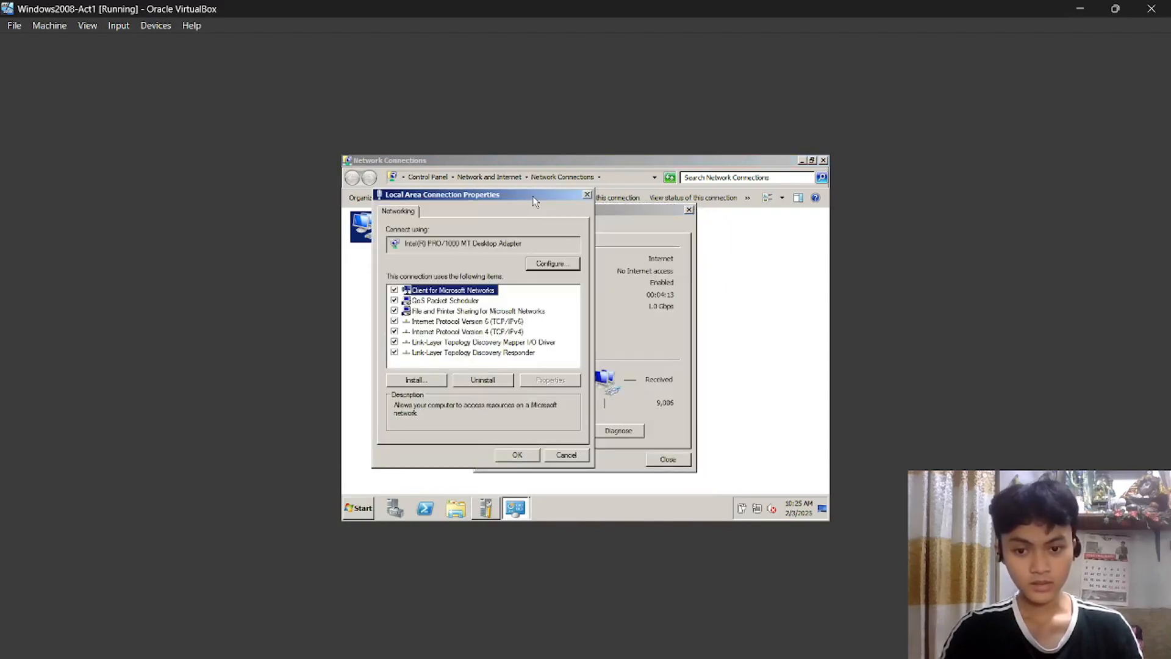
pyautogui.click(456, 332)
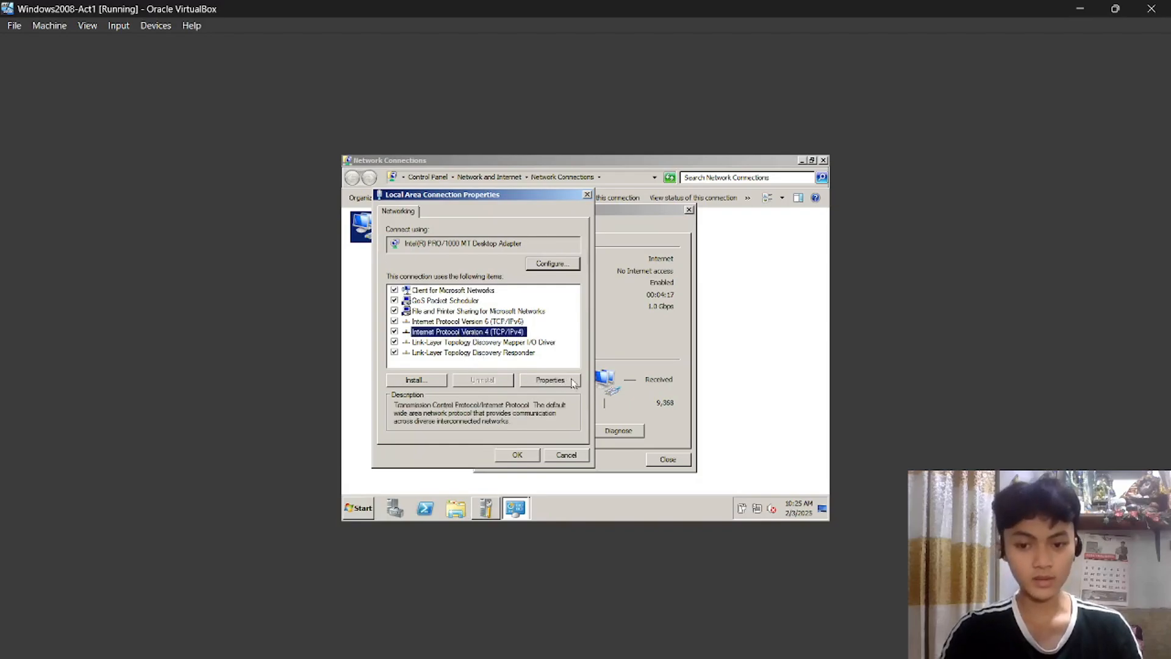
pyautogui.click(573, 381)
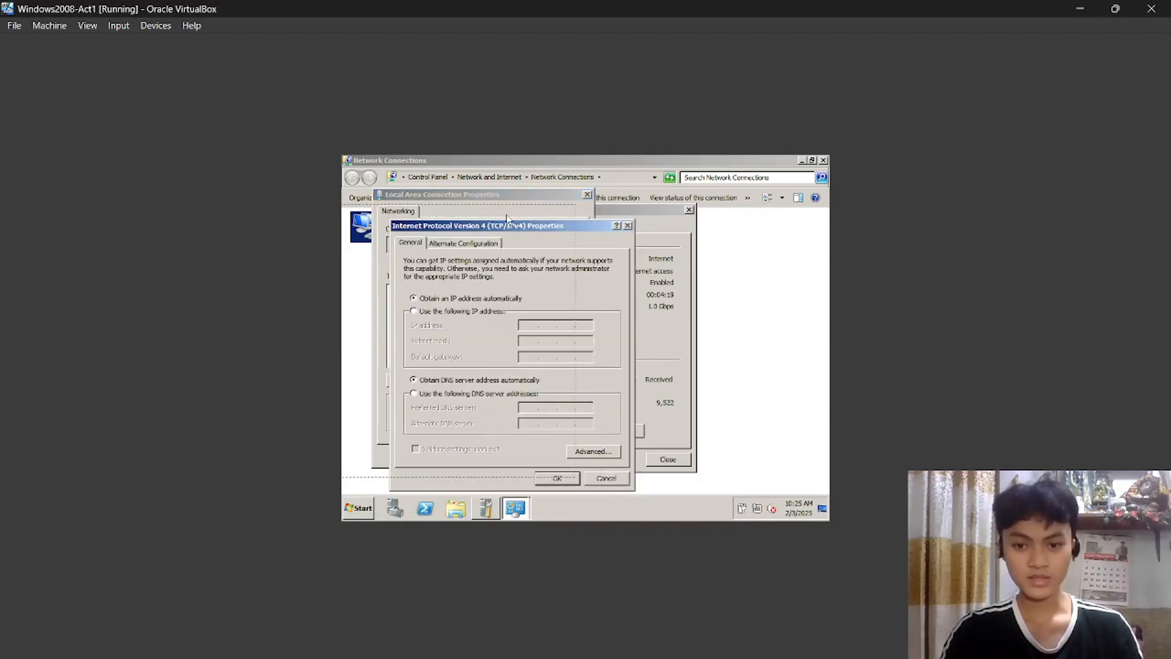
pyautogui.moveTo(506, 218); pyautogui.dragTo(518, 192)
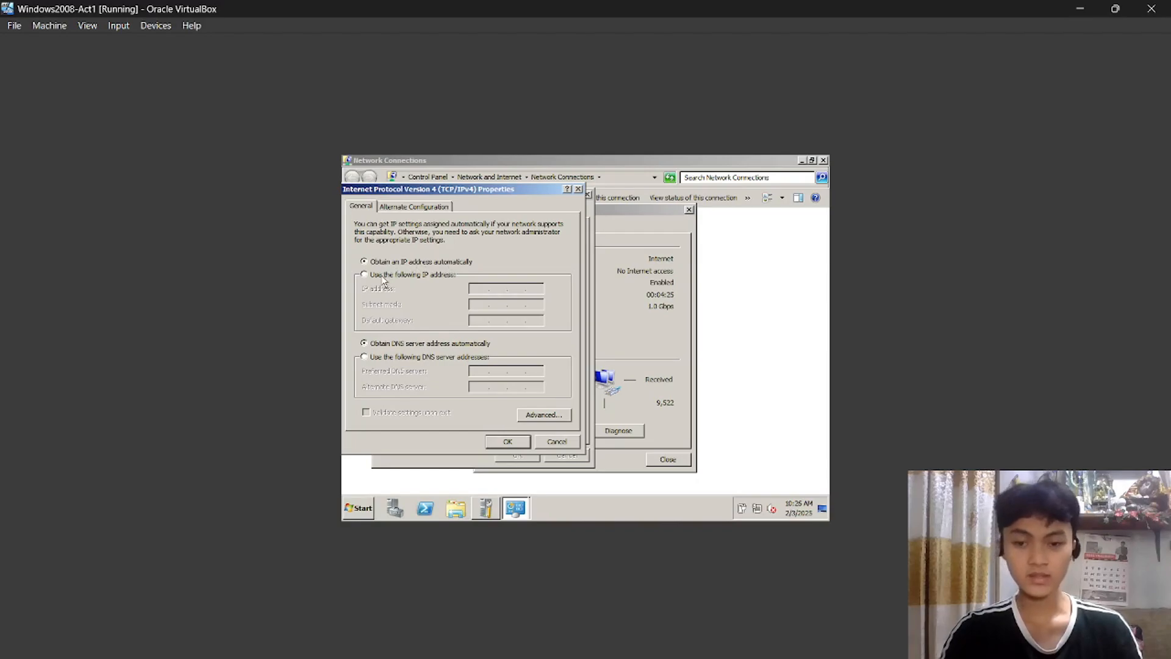
pyautogui.click(365, 274)
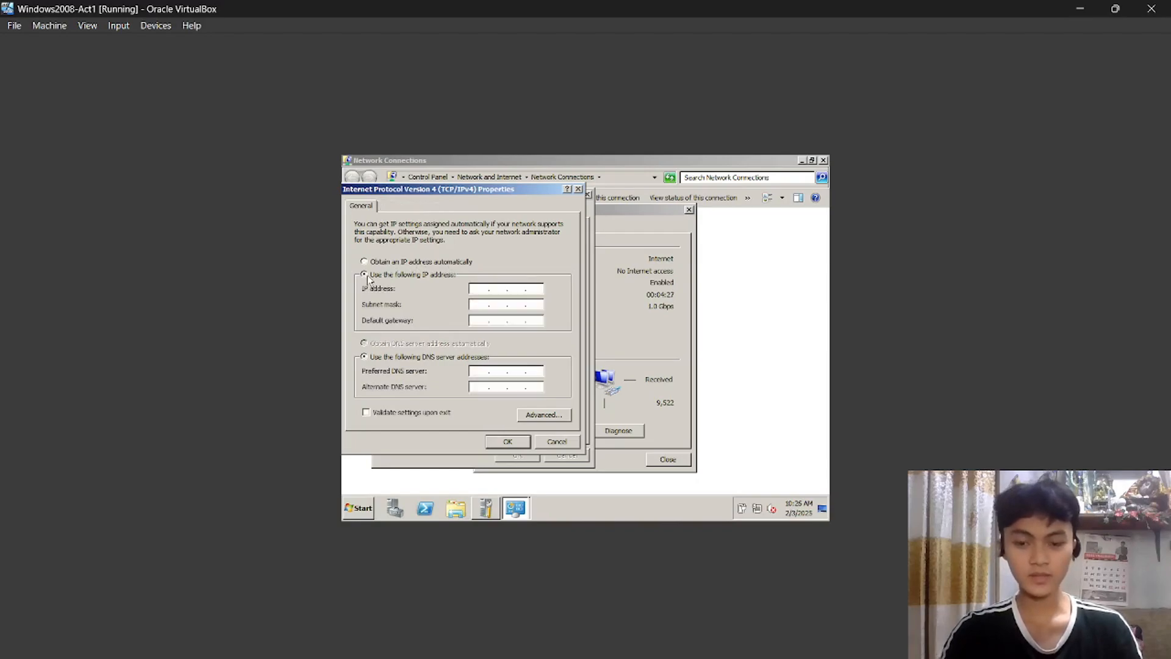
pyautogui.click(486, 287)
# Run ipconfig in a Command Prompt to read IPv4 10.0.2.15, mask 255.255.255.0, gateway 10.0.2.2.
pyautogui.click(361, 508)
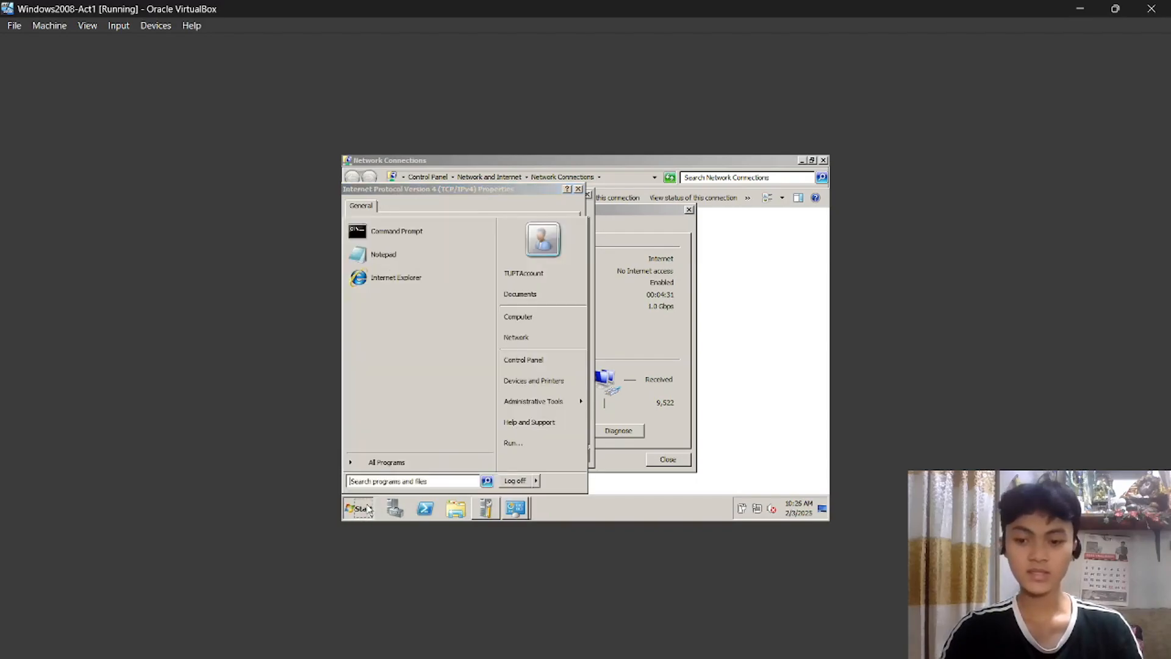
pyautogui.click(397, 231)
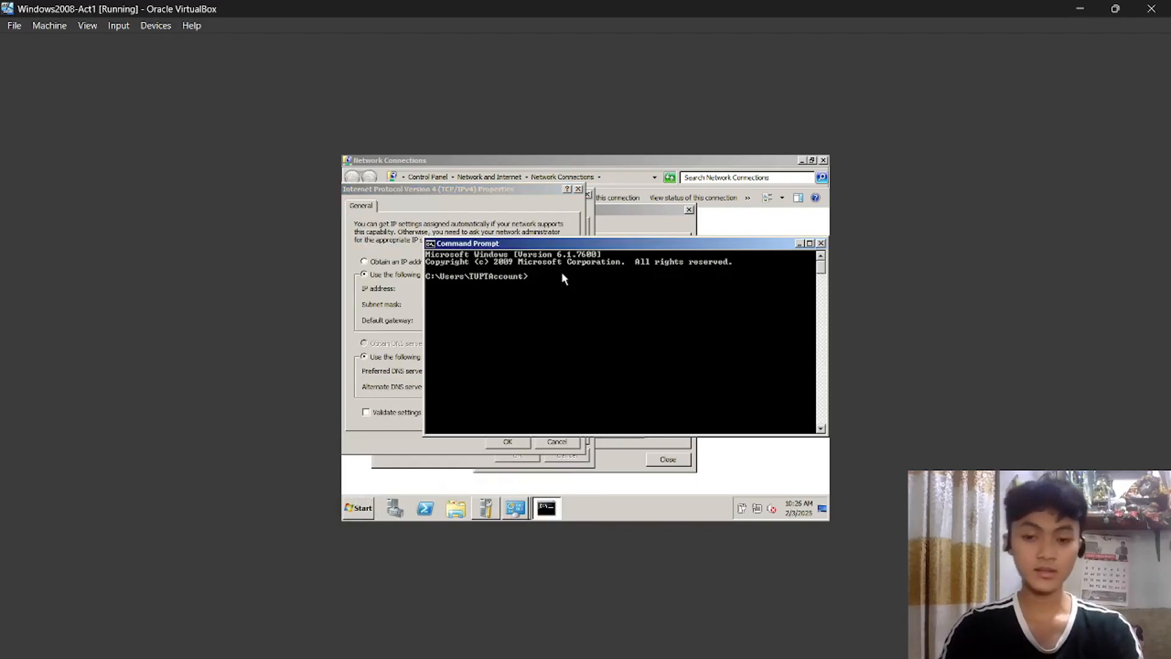
pyautogui.write('ip')
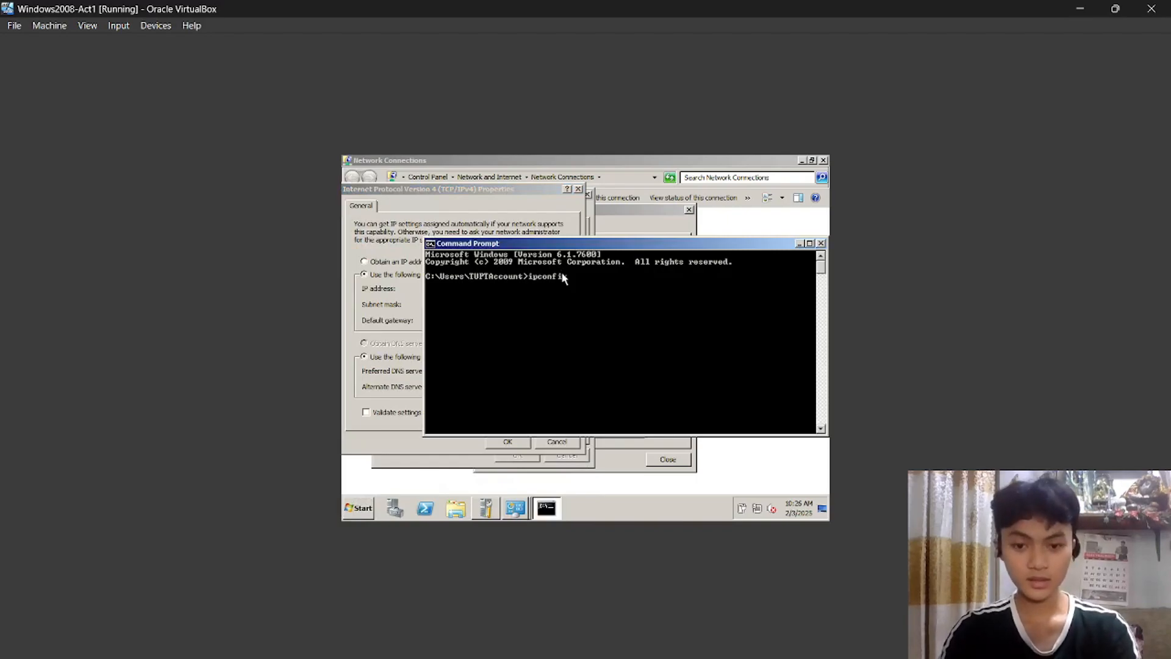
pyautogui.write('config')
pyautogui.press('Return')
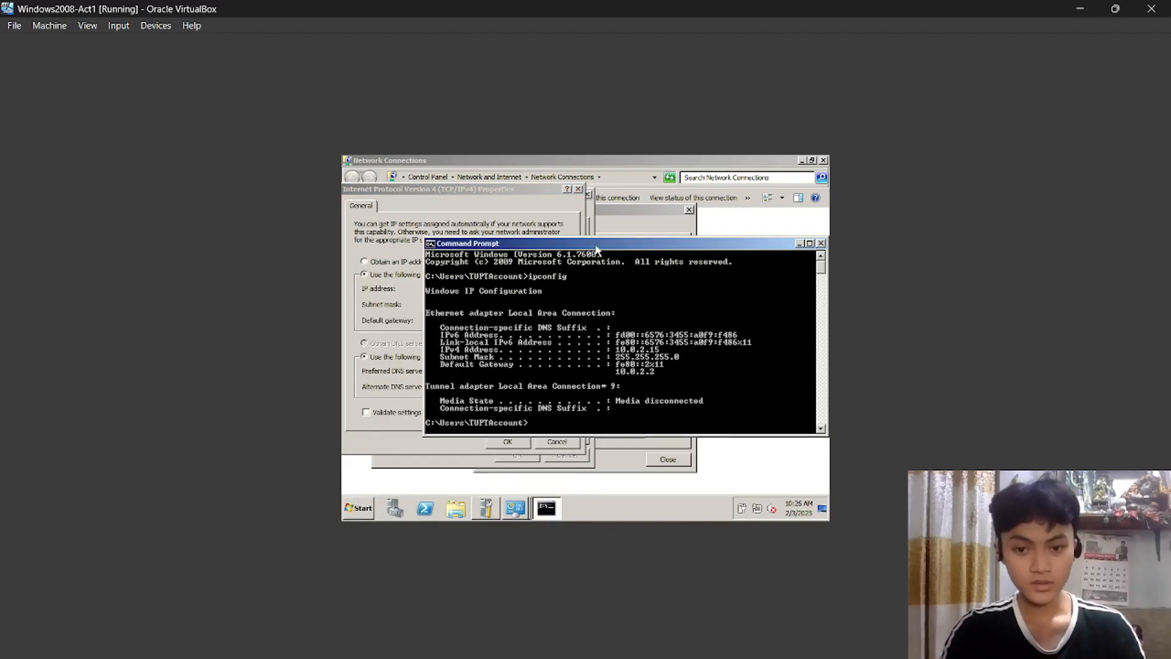
pyautogui.moveTo(594, 244); pyautogui.dragTo(592, 345)
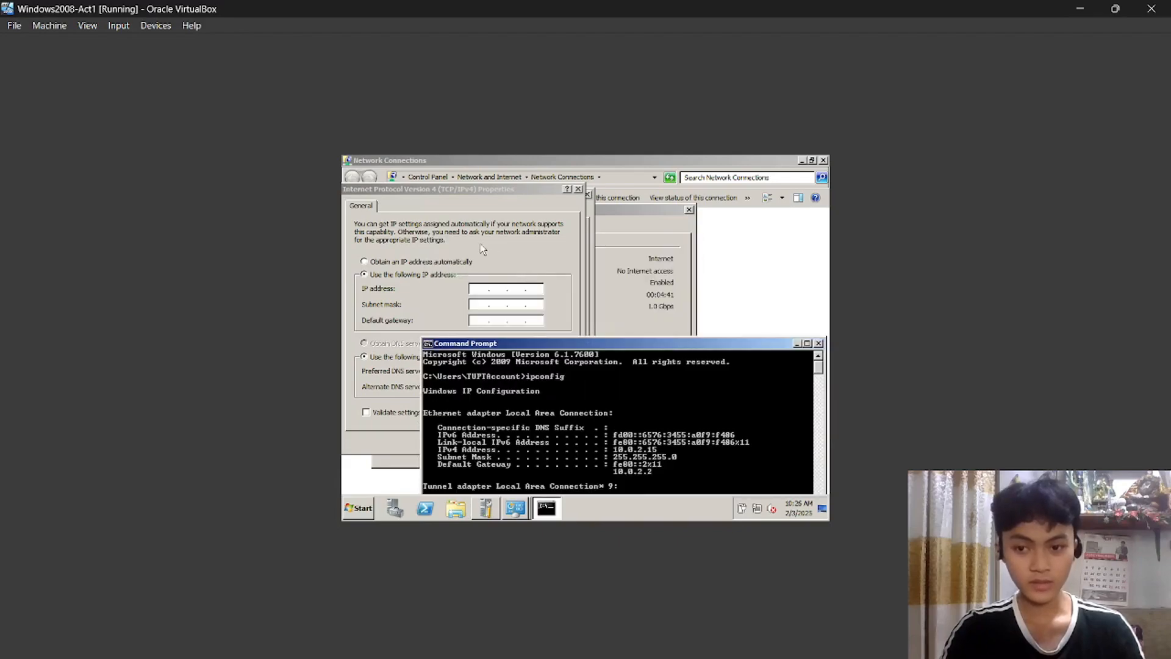
pyautogui.scroll(-1, 604, 402)
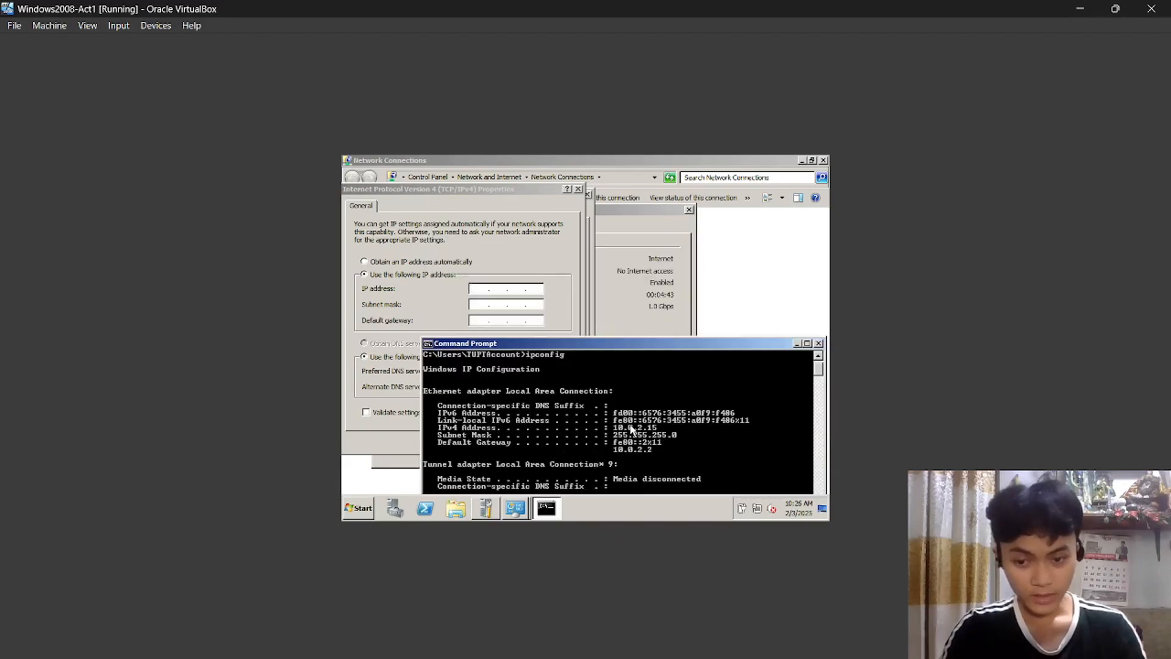
pyautogui.scroll(-1, 561, 418)
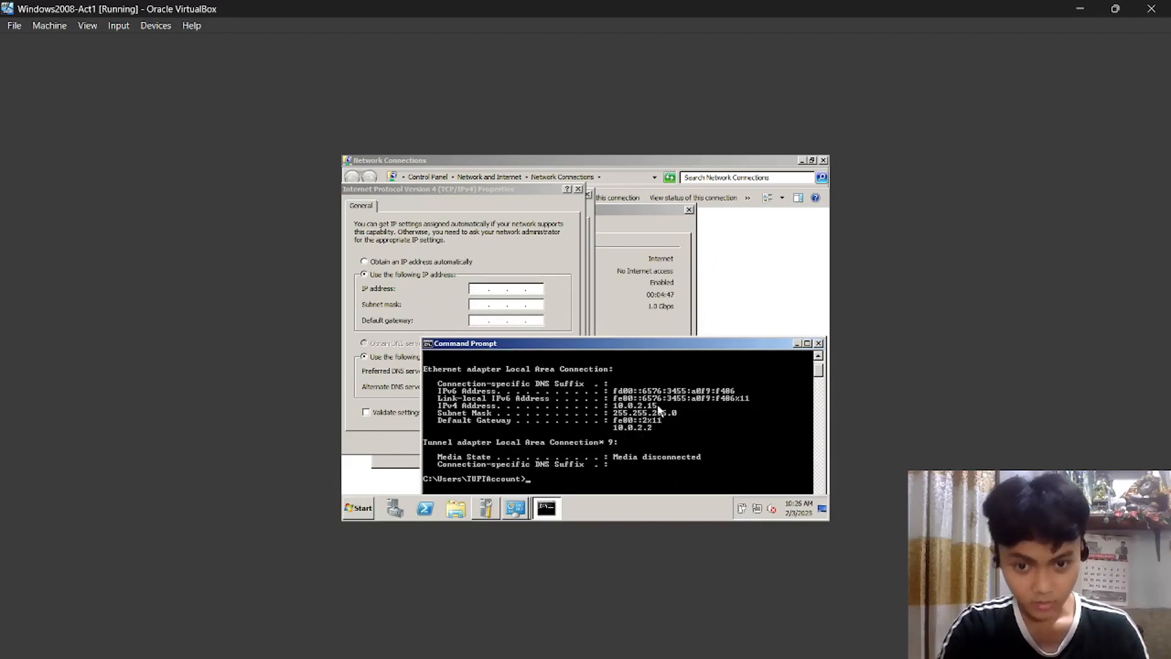
# Enter IP 10.0.2.15, subnet mask 255.255.255.0 and gateway 10.0.2.2 in the IPv4 settings.
pyautogui.click(480, 291)
pyautogui.write('1')
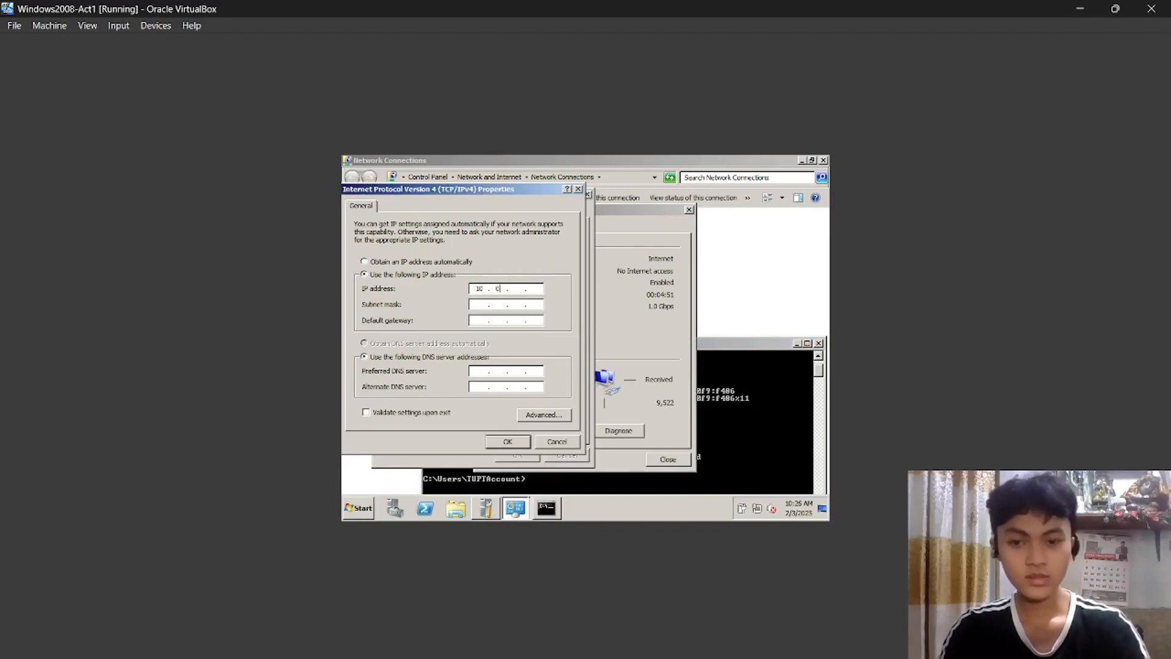
pyautogui.write('0 . 0 . 2 . 15')
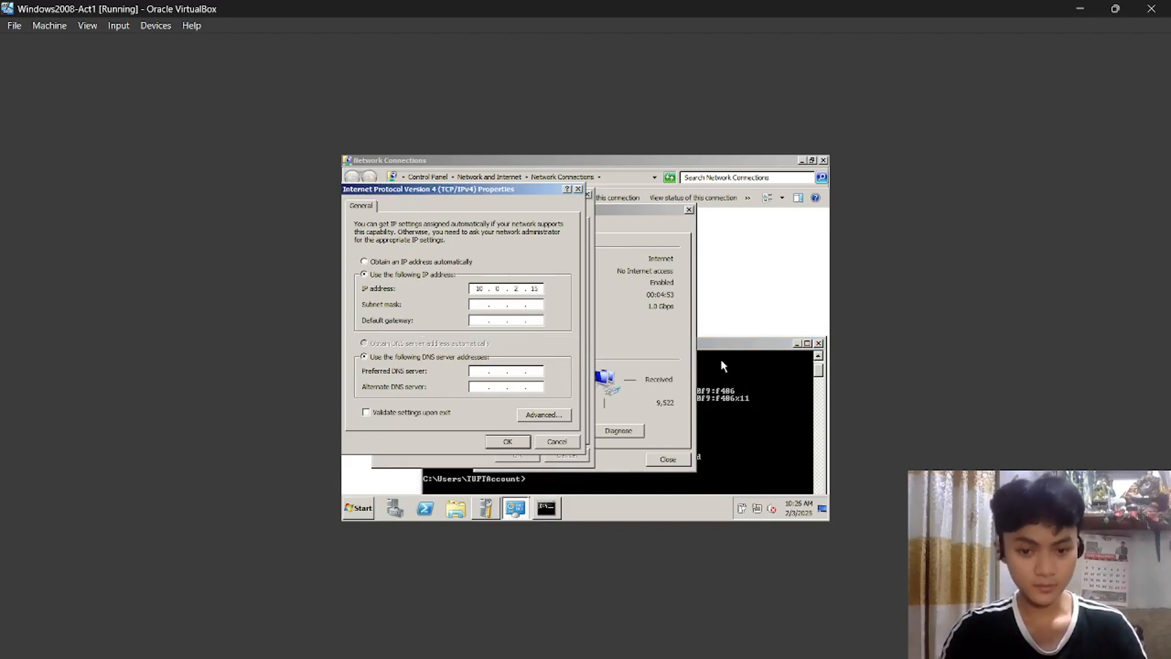
pyautogui.click(721, 365)
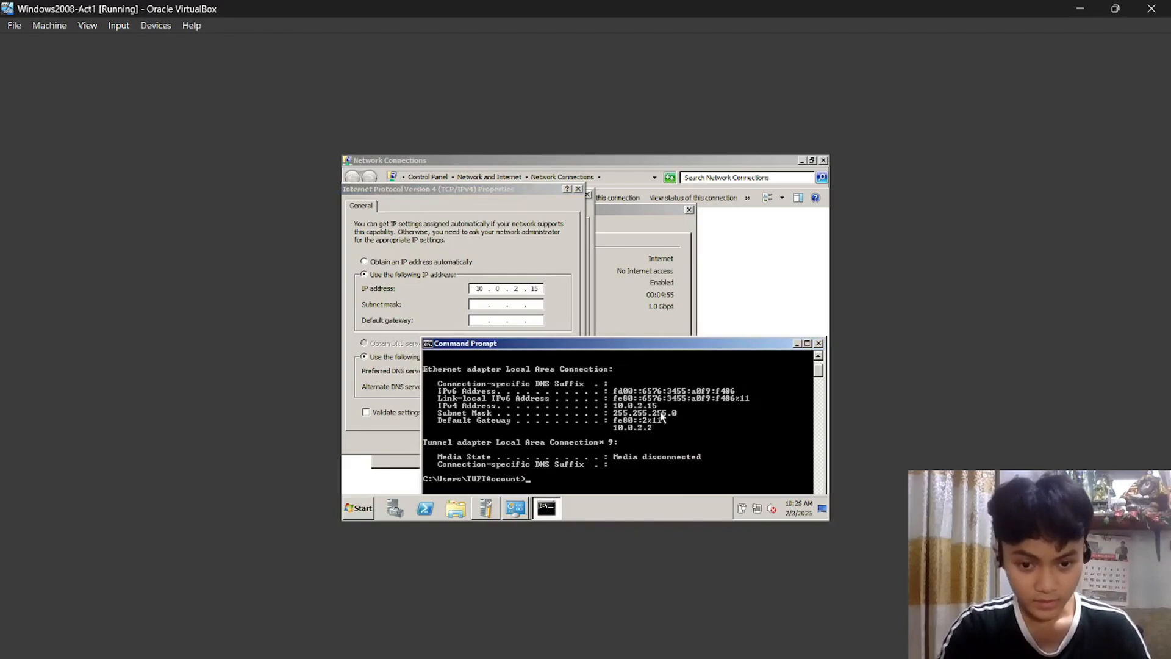
pyautogui.click(477, 304)
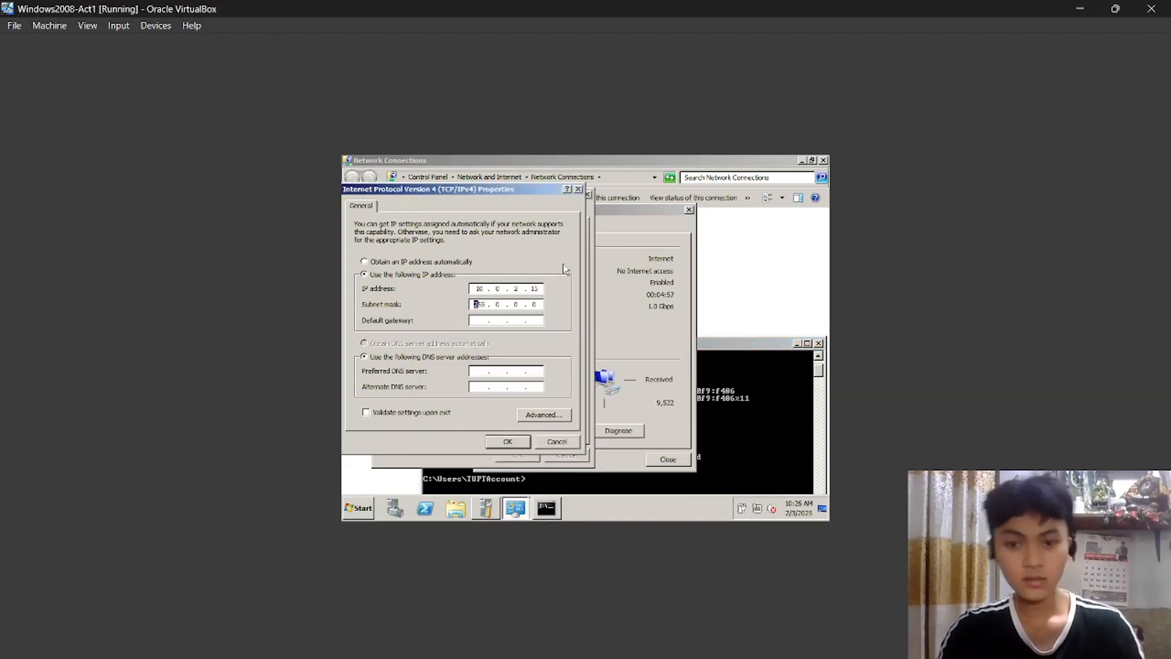
pyautogui.write('2')
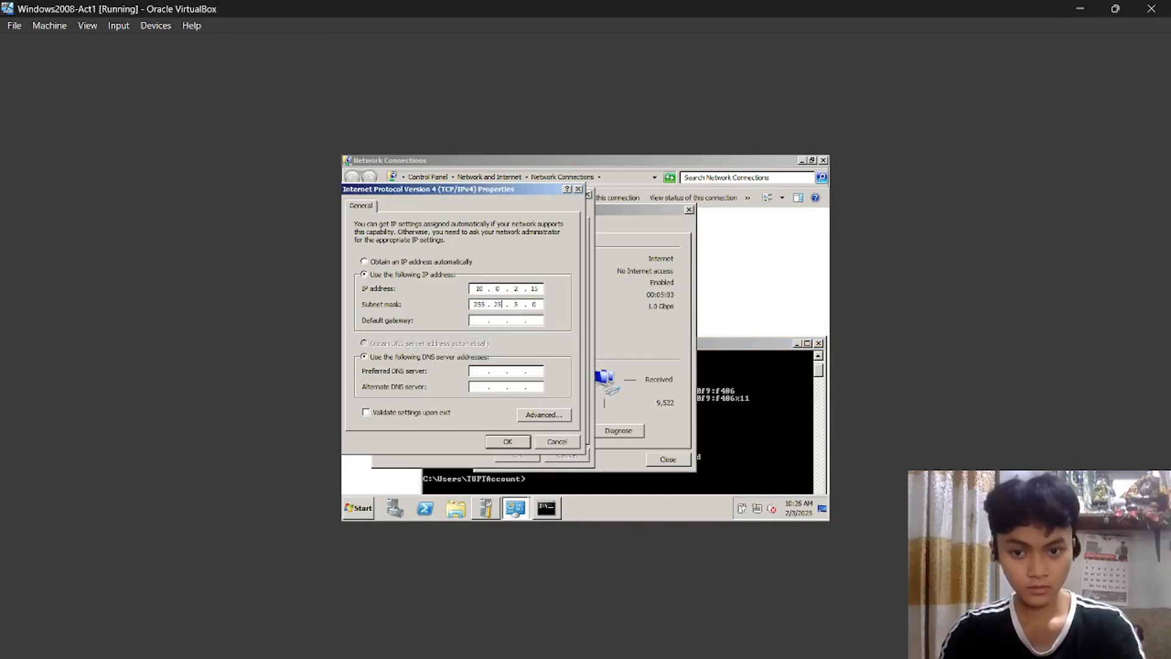
pyautogui.write('5')
pyautogui.press('BackSpace')
pyautogui.write('255')
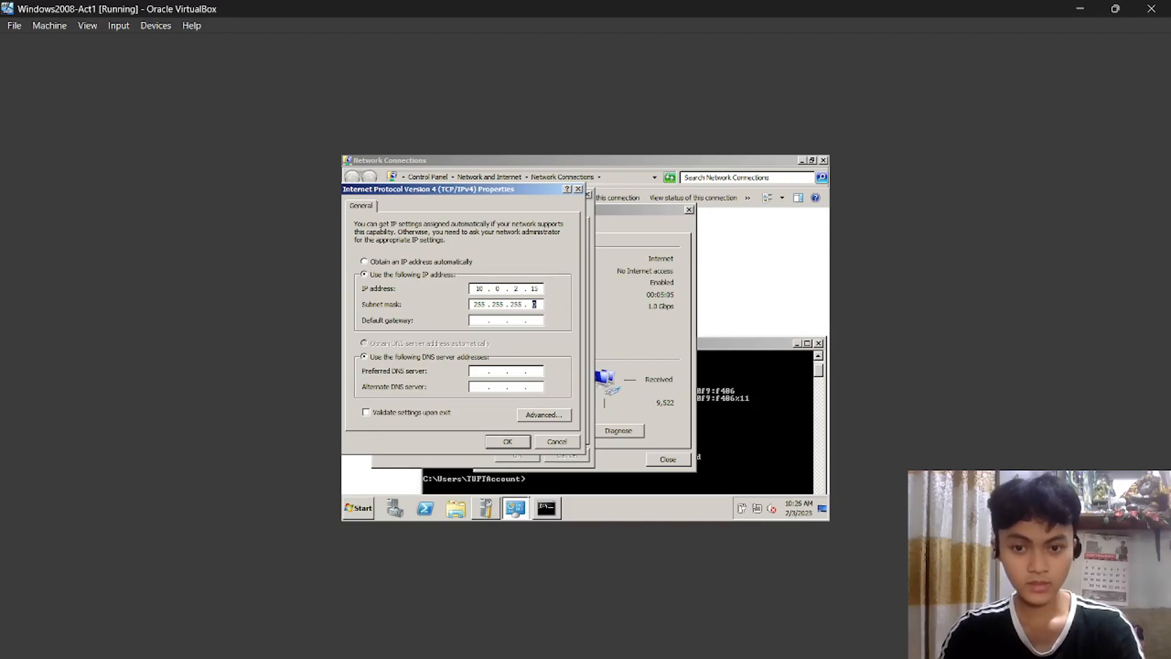
pyautogui.click(755, 449)
pyautogui.scroll(-1, 757, 397)
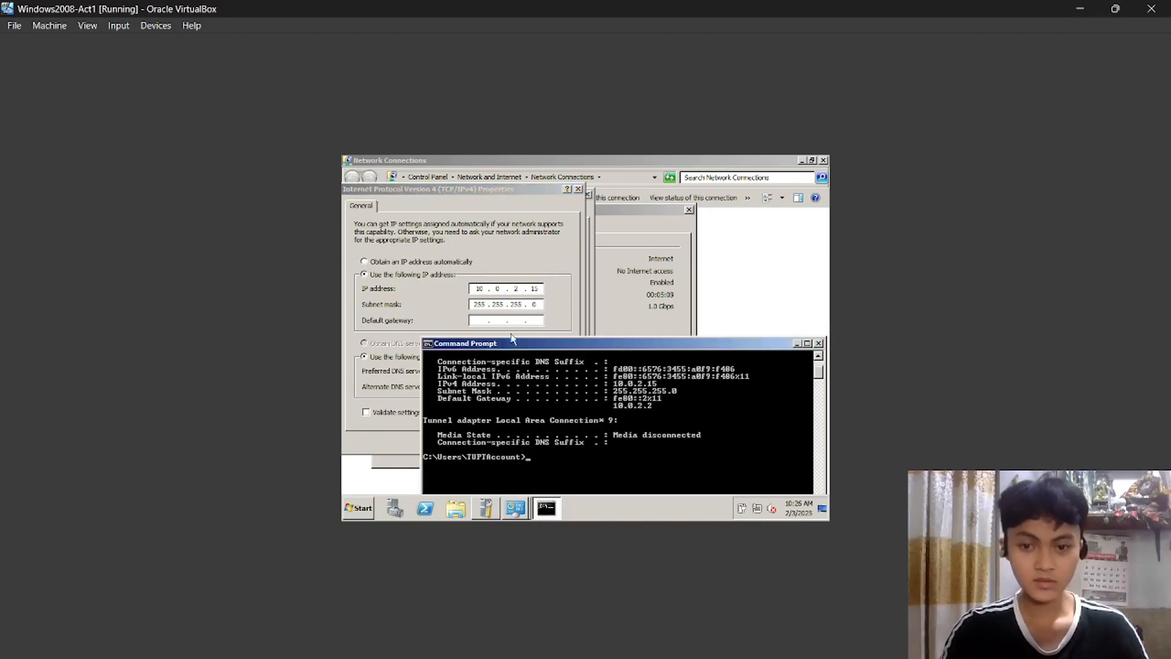
pyautogui.click(484, 321)
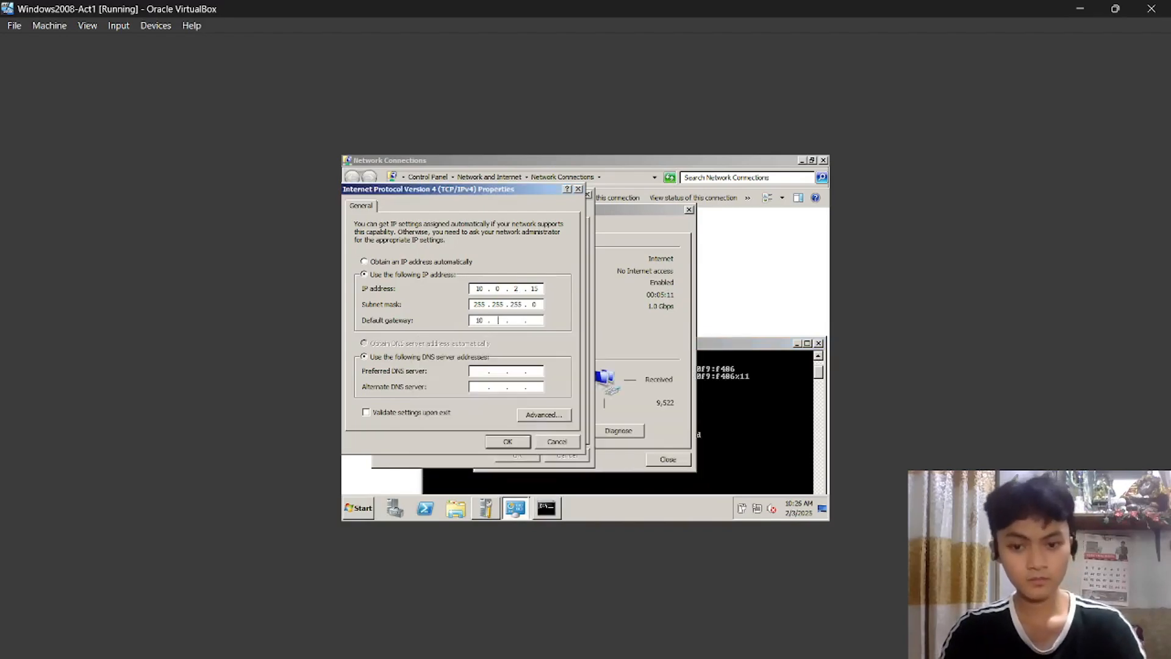
pyautogui.write('10.0.2.2')
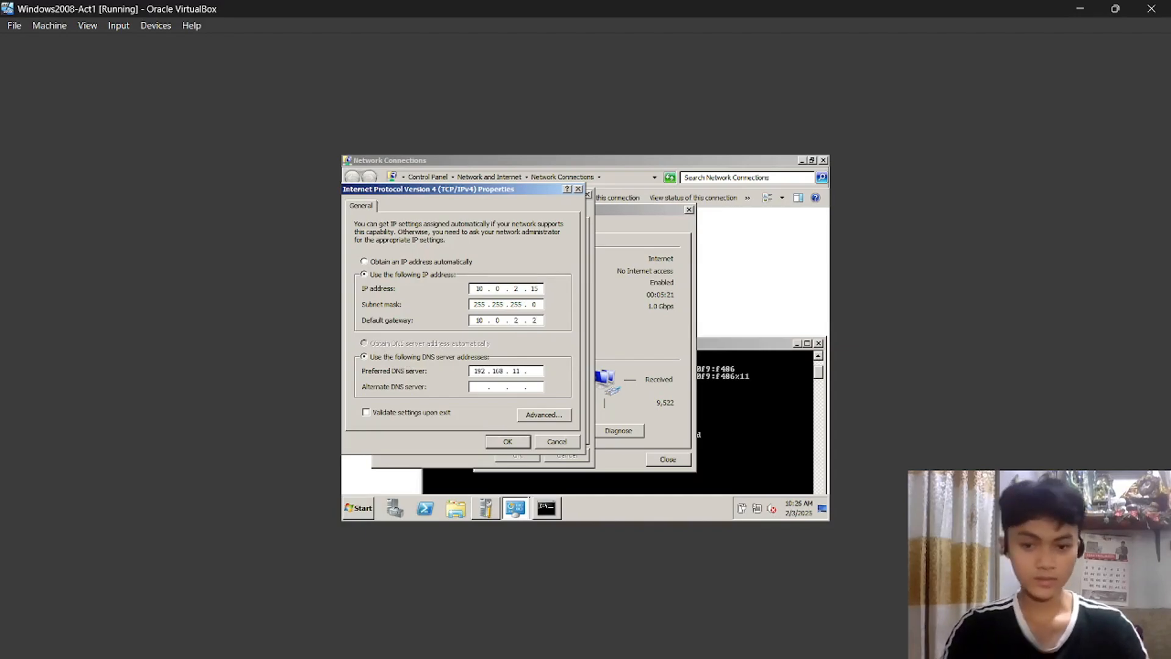
# Save the static IPv4 settings and close the adapter dialogs and Command Prompt.
pyautogui.click(518, 441)
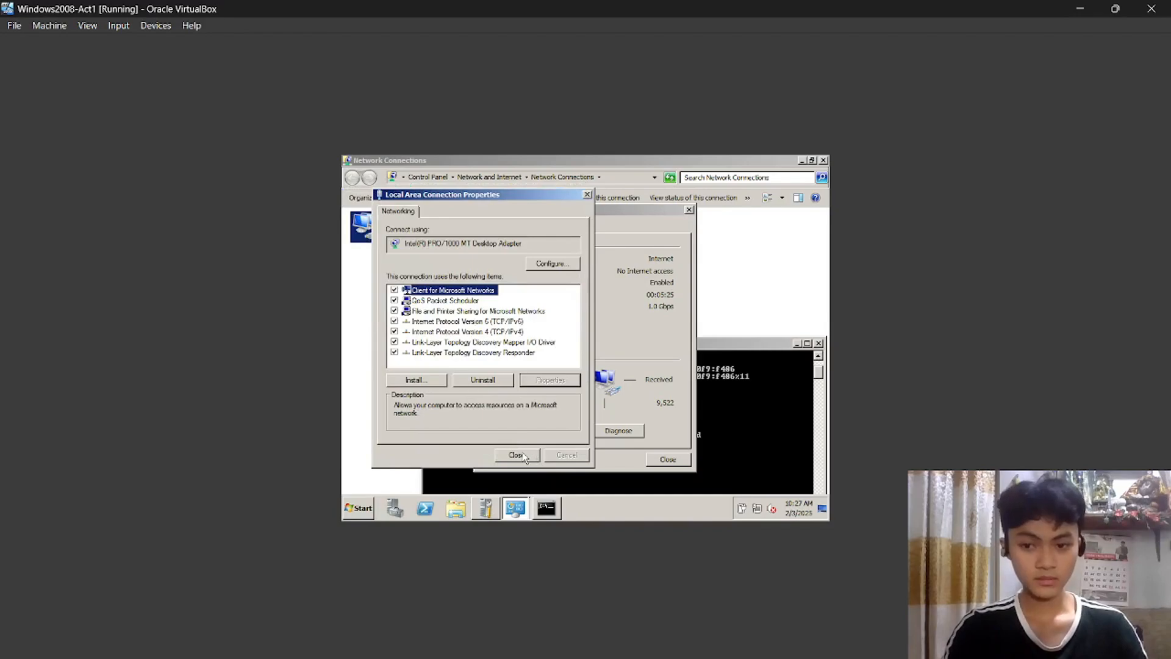
pyautogui.click(523, 455)
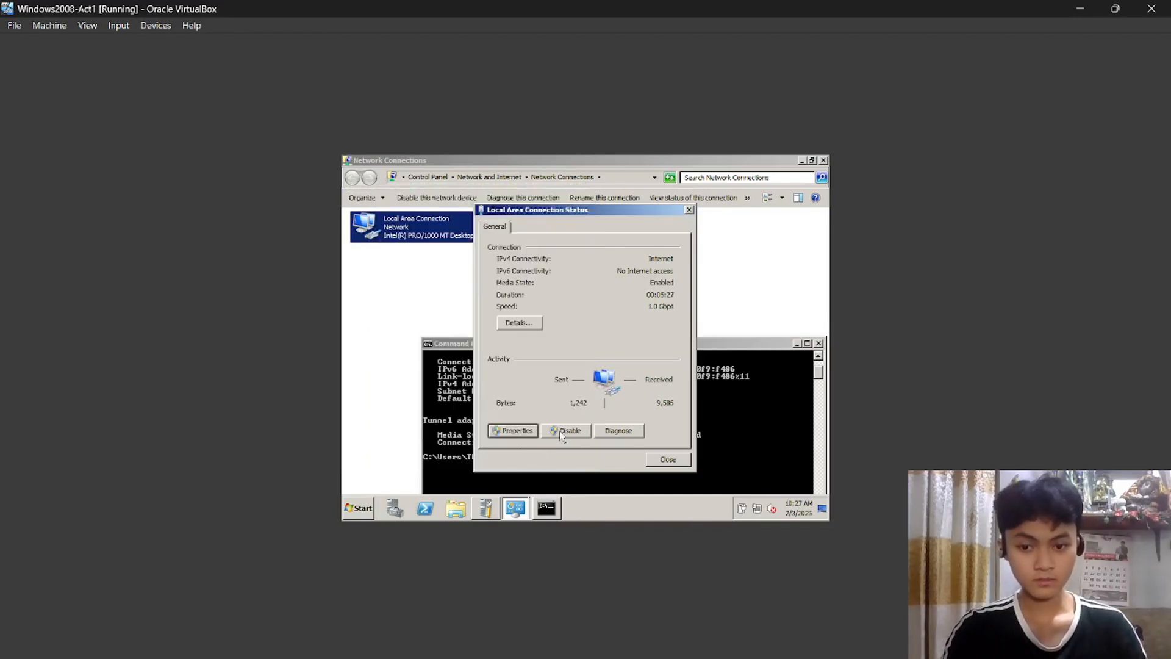
pyautogui.click(665, 459)
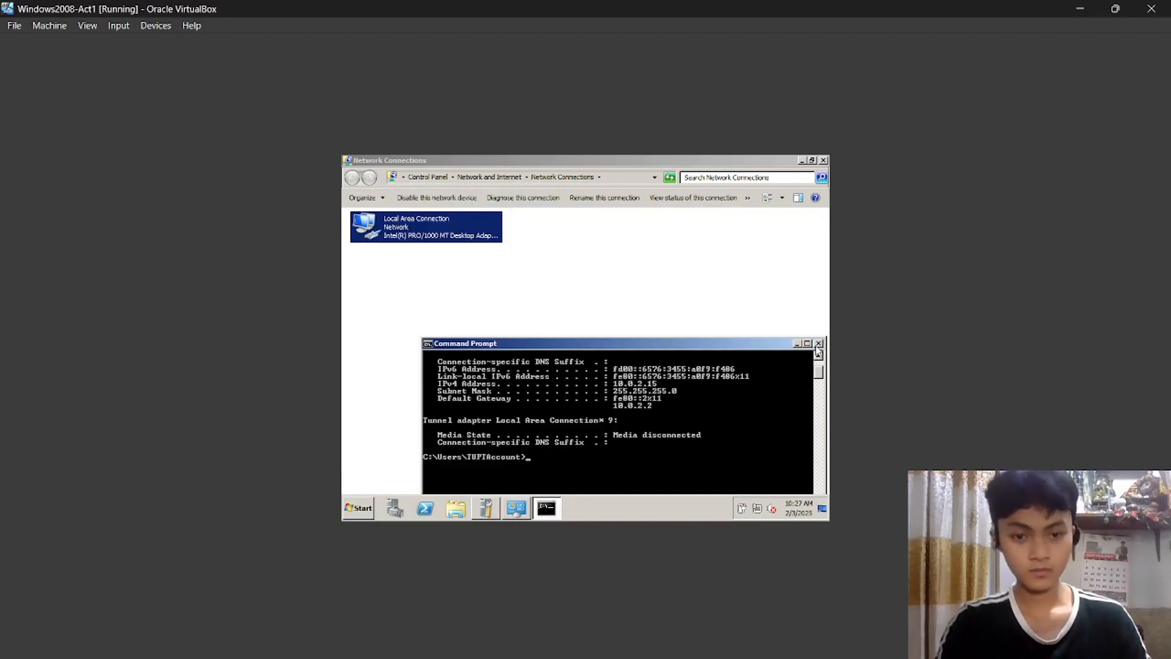
pyautogui.click(818, 343)
pyautogui.click(629, 310)
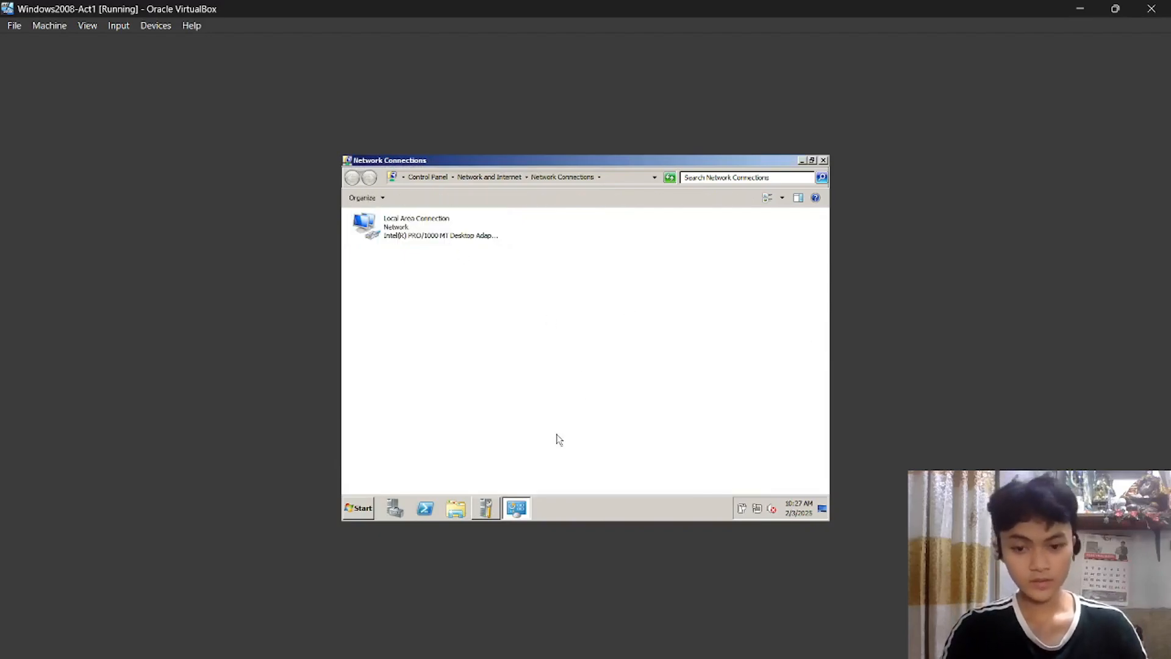
# Enter TUPTBranch as the computer description in the computer name settings and save it.
pyautogui.click(492, 510)
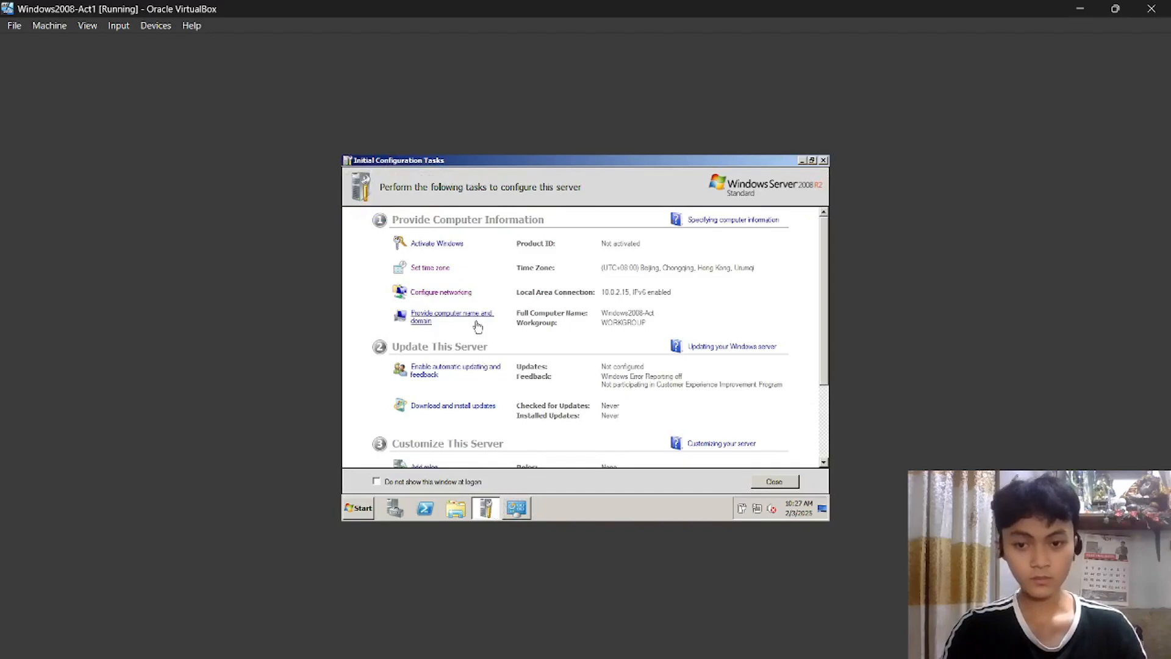
pyautogui.click(468, 324)
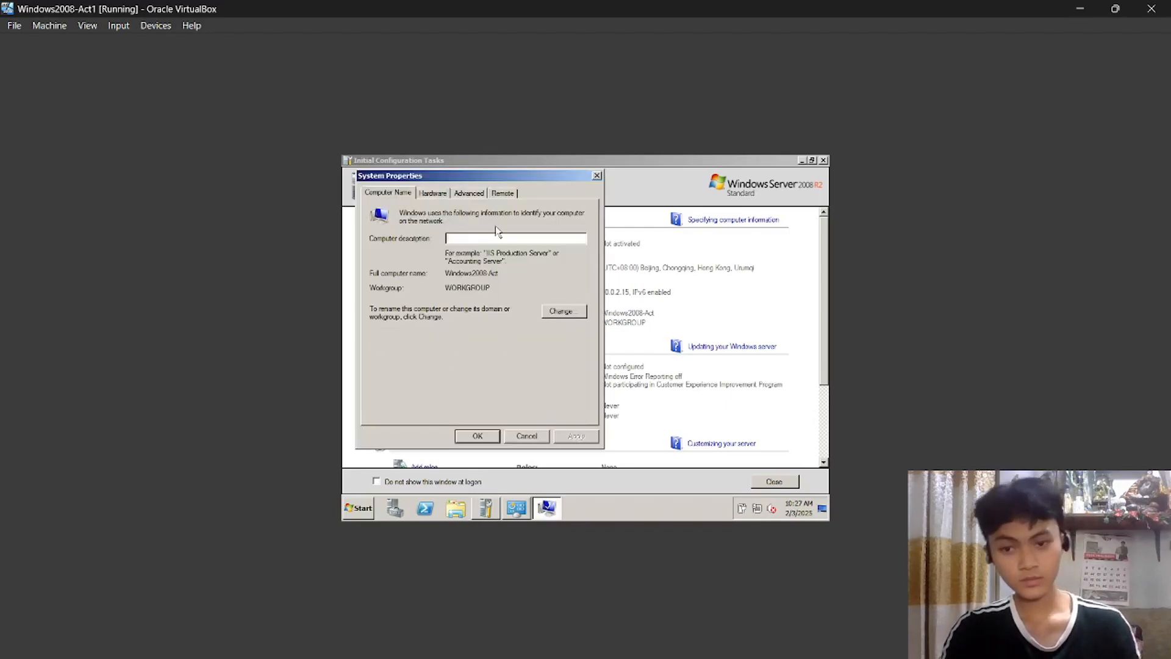
pyautogui.write('TUPTBranch')
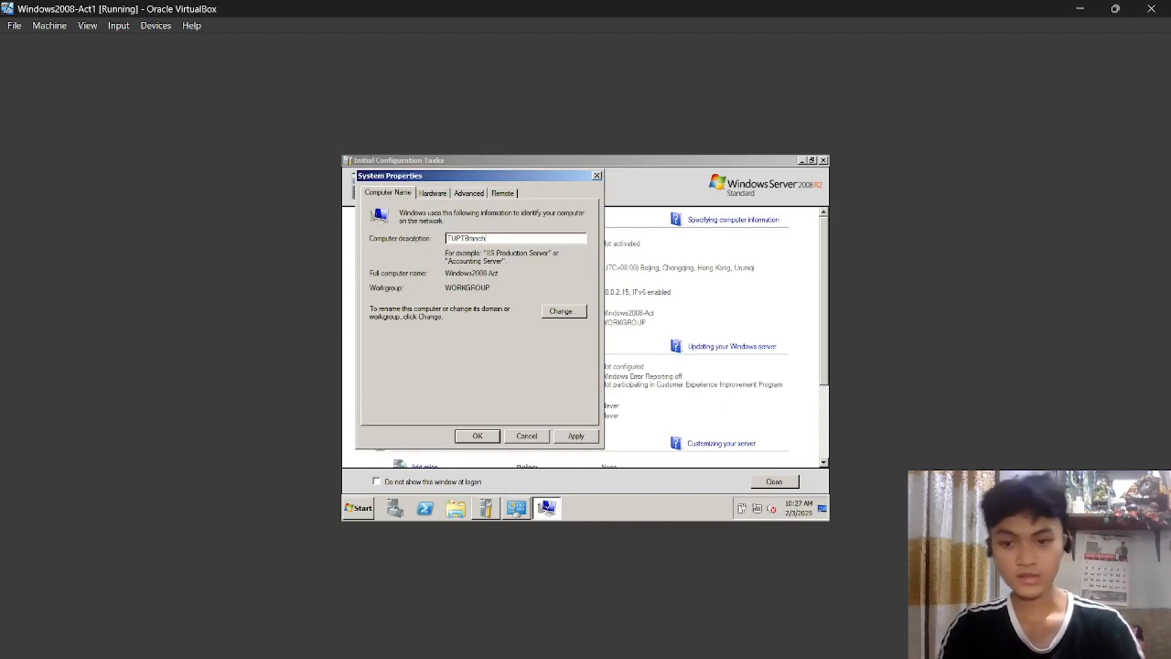
pyautogui.click(490, 438)
pyautogui.scroll(-3, 575, 374)
pyautogui.scroll(3, 577, 368)
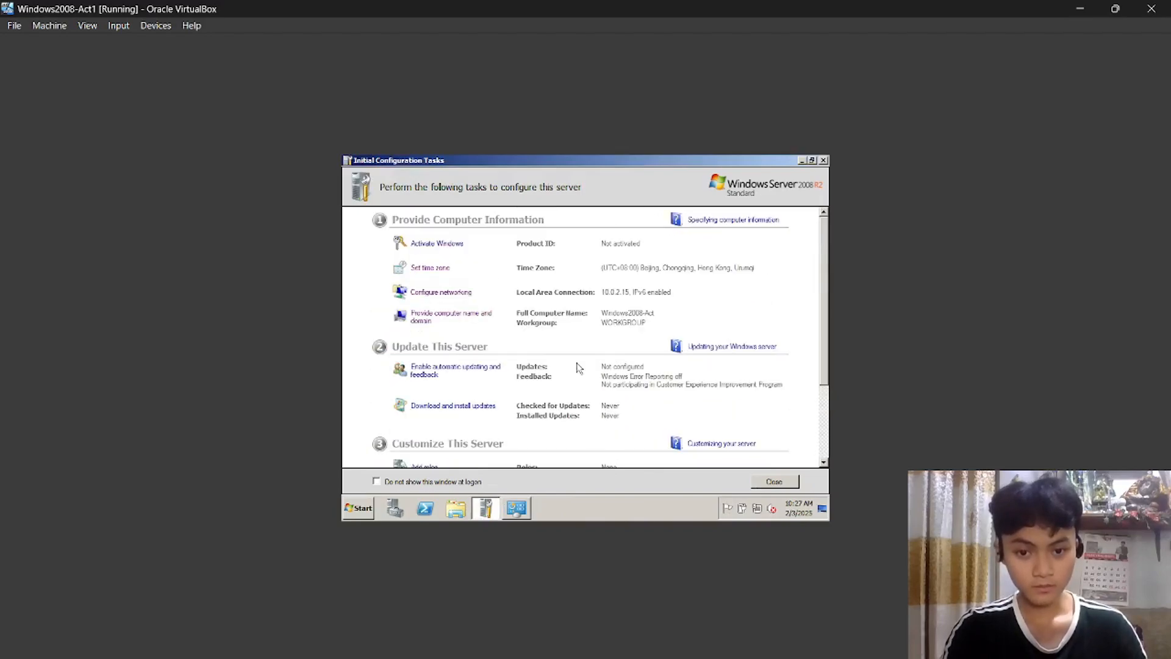
pyautogui.click(656, 640)
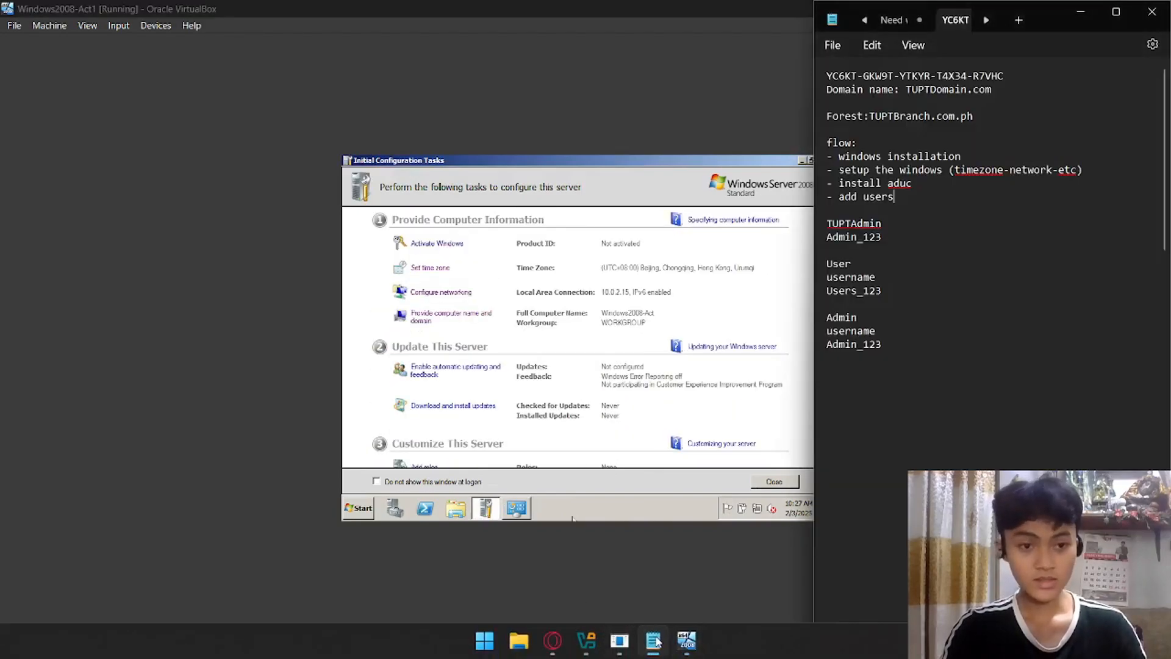
pyautogui.click(655, 640)
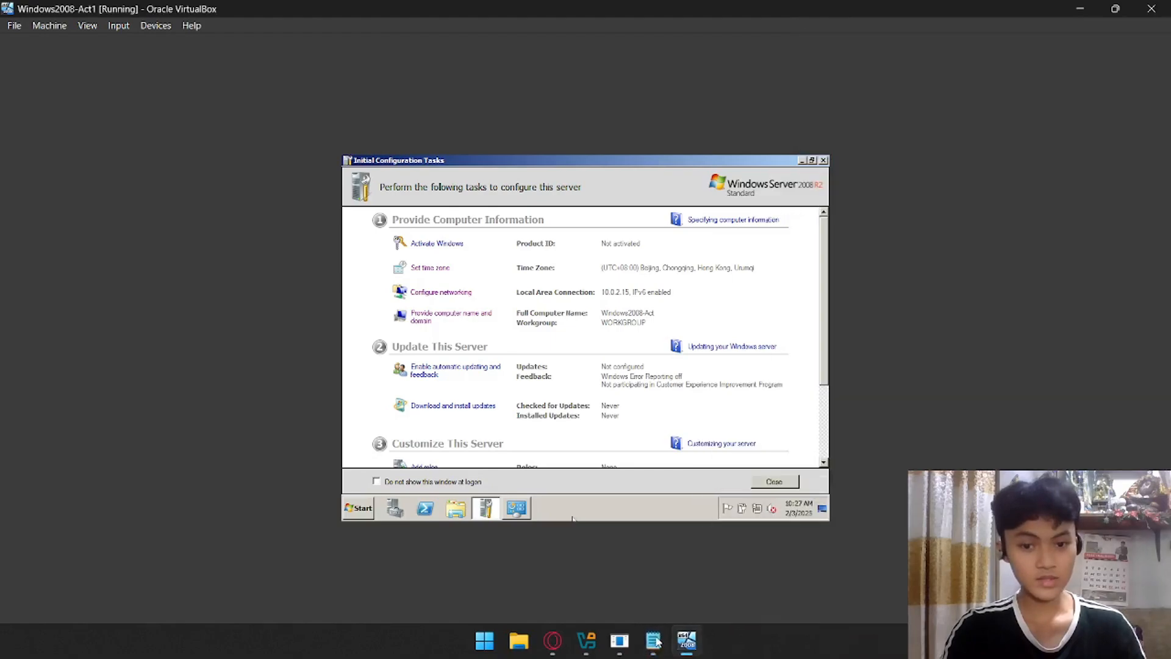
# Install Active Directory Domain Services and its required .NET Framework 3.5.1 features with the Add Roles Wizard.
pyautogui.scroll(-3, 585, 353)
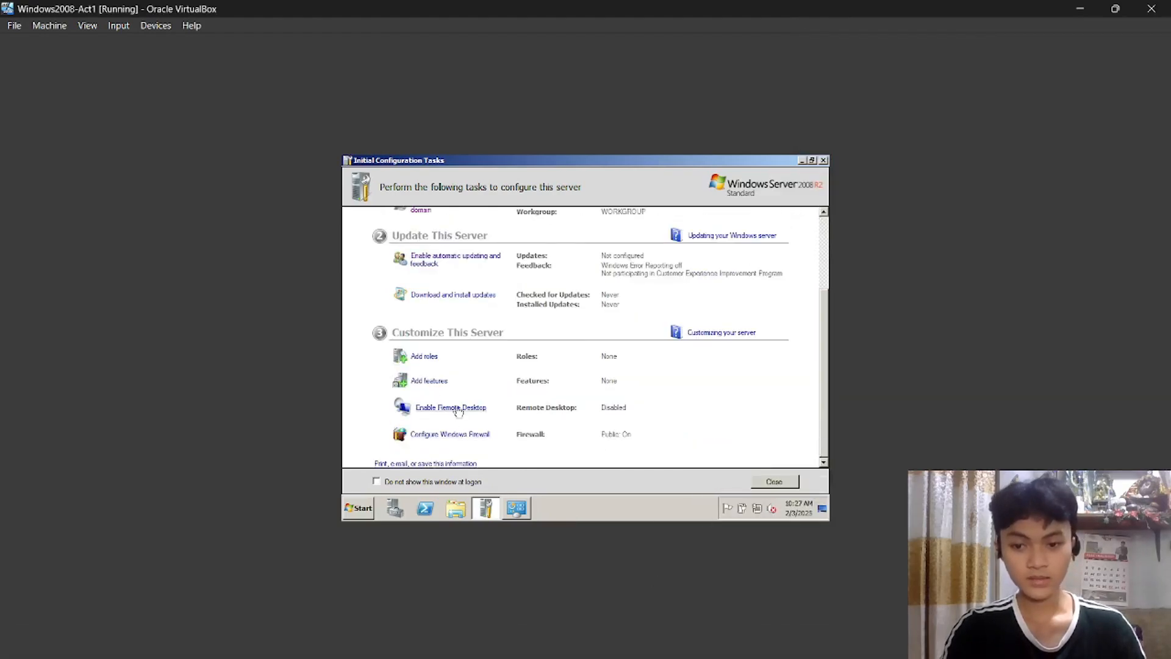
pyautogui.scroll(3, 470, 406)
pyautogui.scroll(-3, 488, 365)
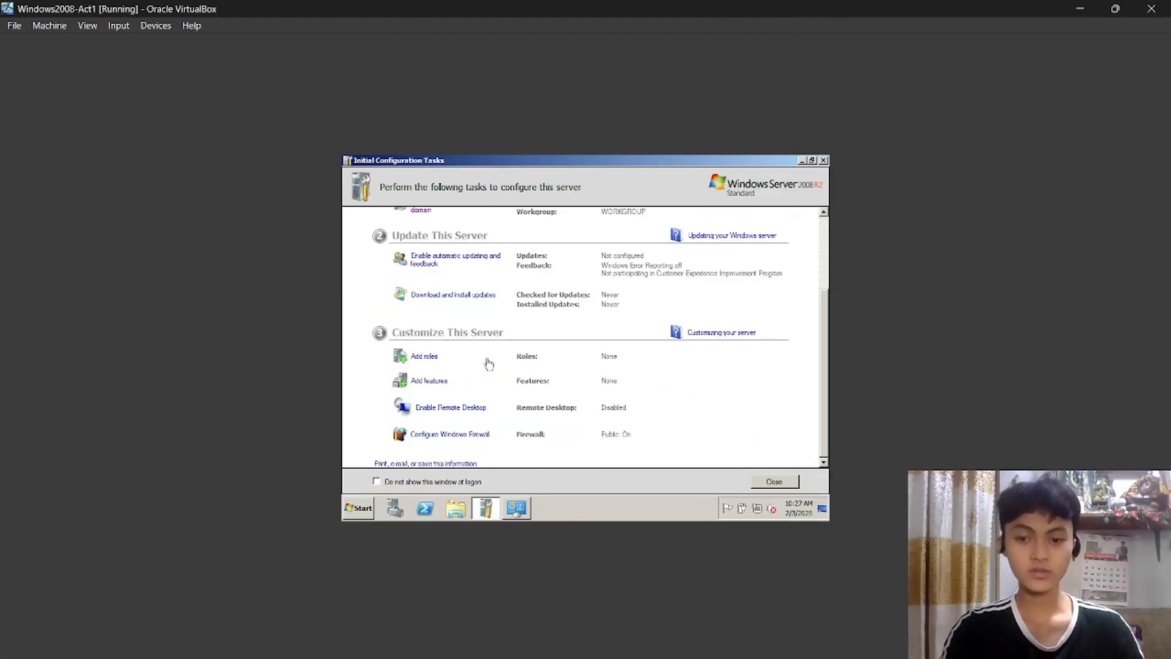
pyautogui.click(431, 359)
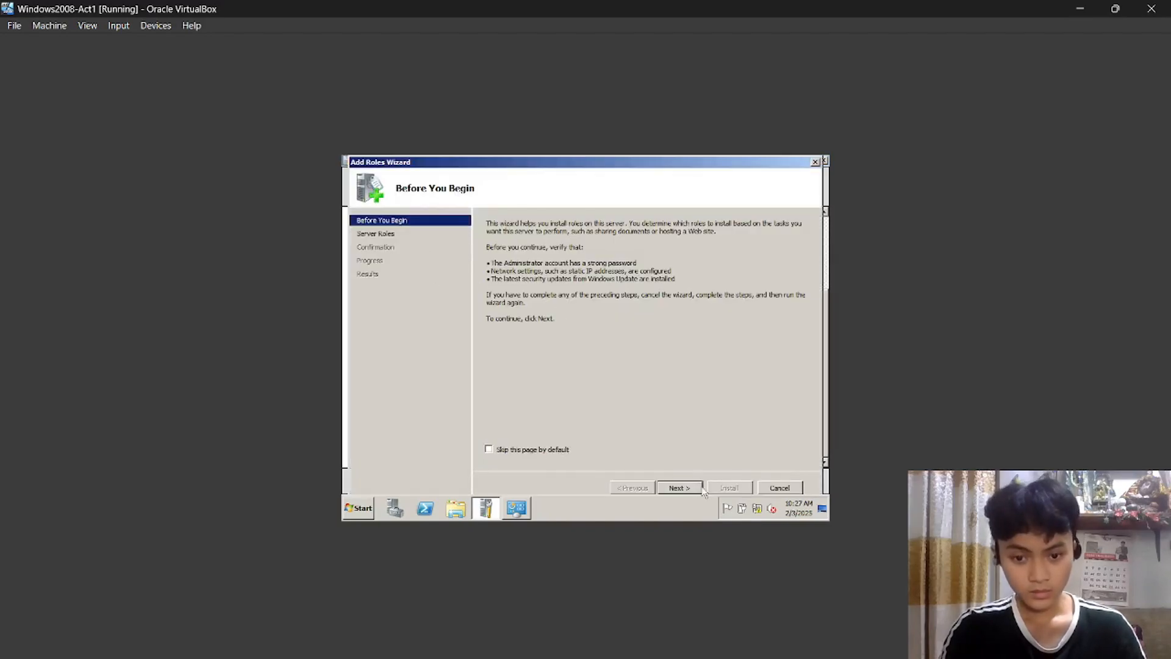
pyautogui.click(679, 487)
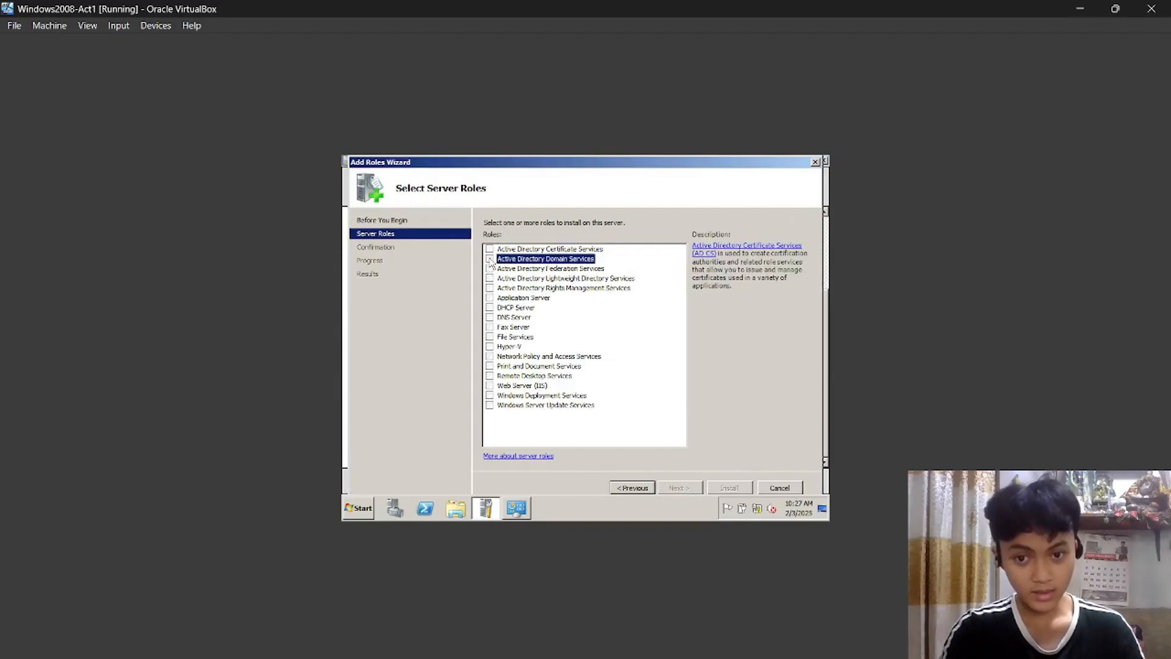
pyautogui.click(511, 260)
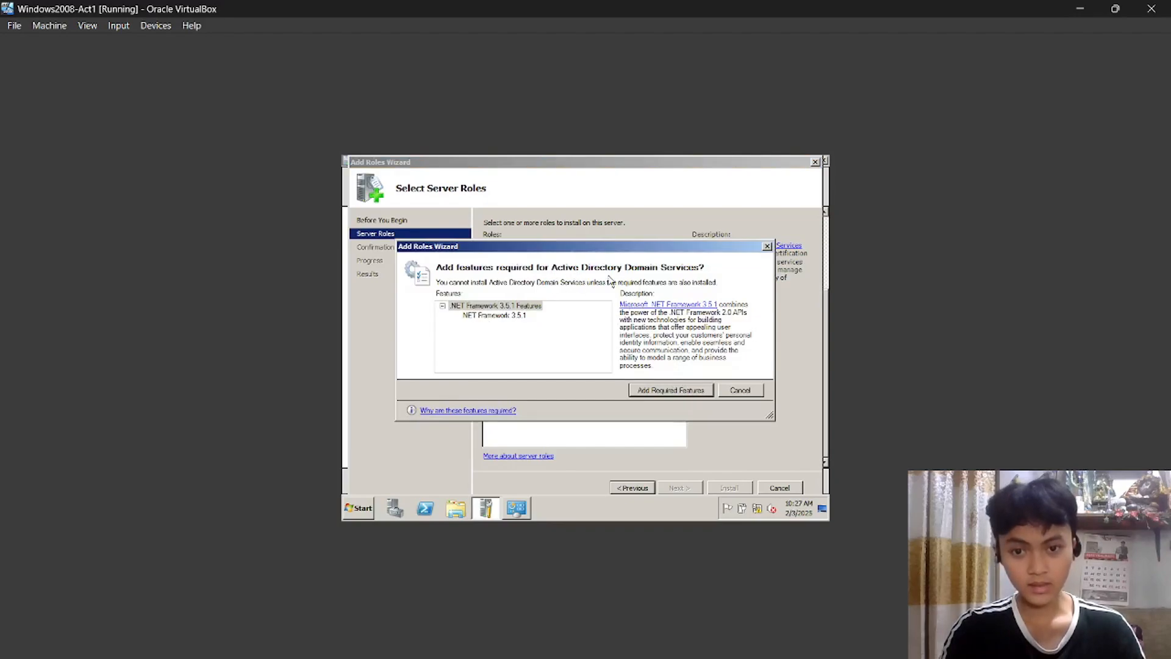
pyautogui.click(671, 390)
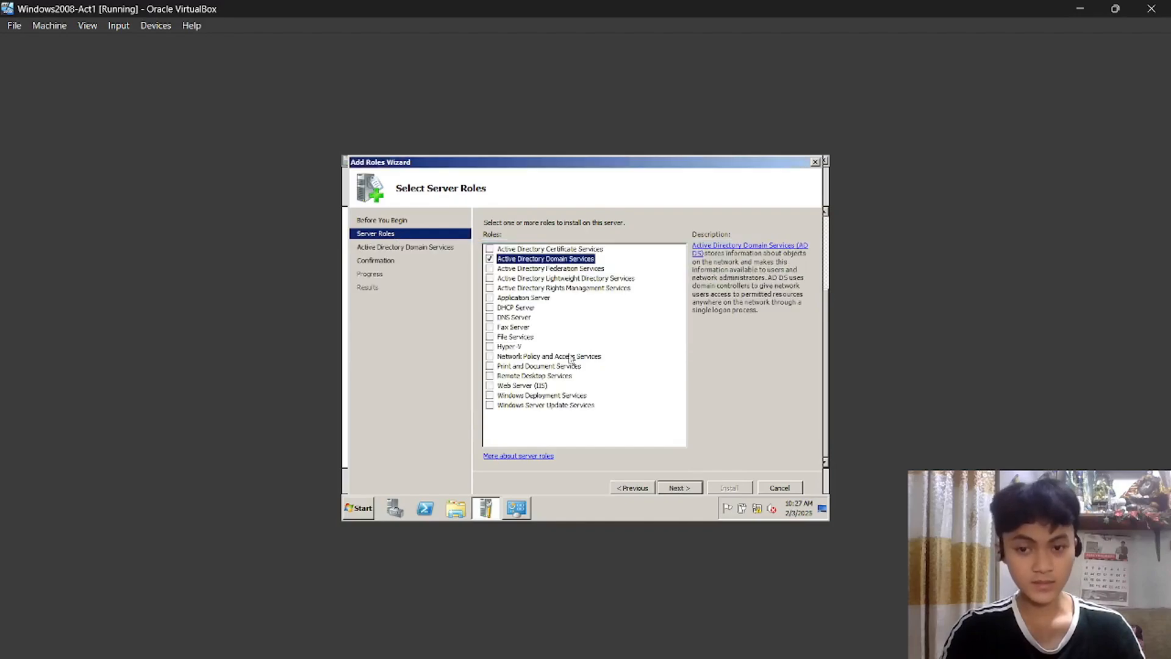
pyautogui.click(691, 488)
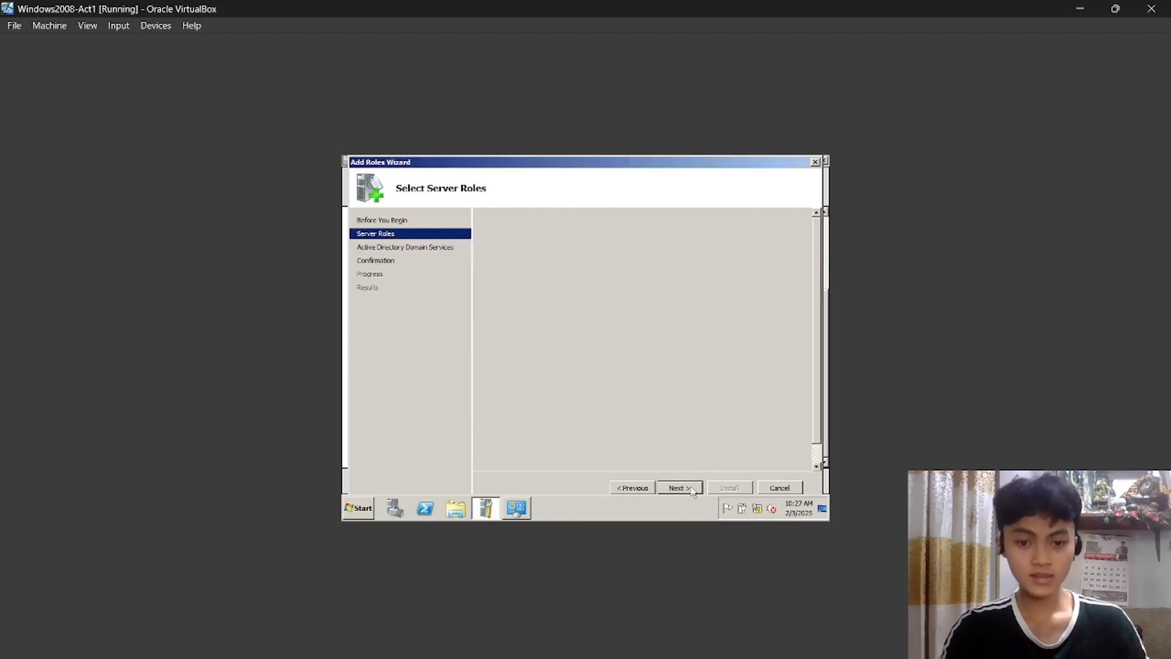
pyautogui.click(690, 488)
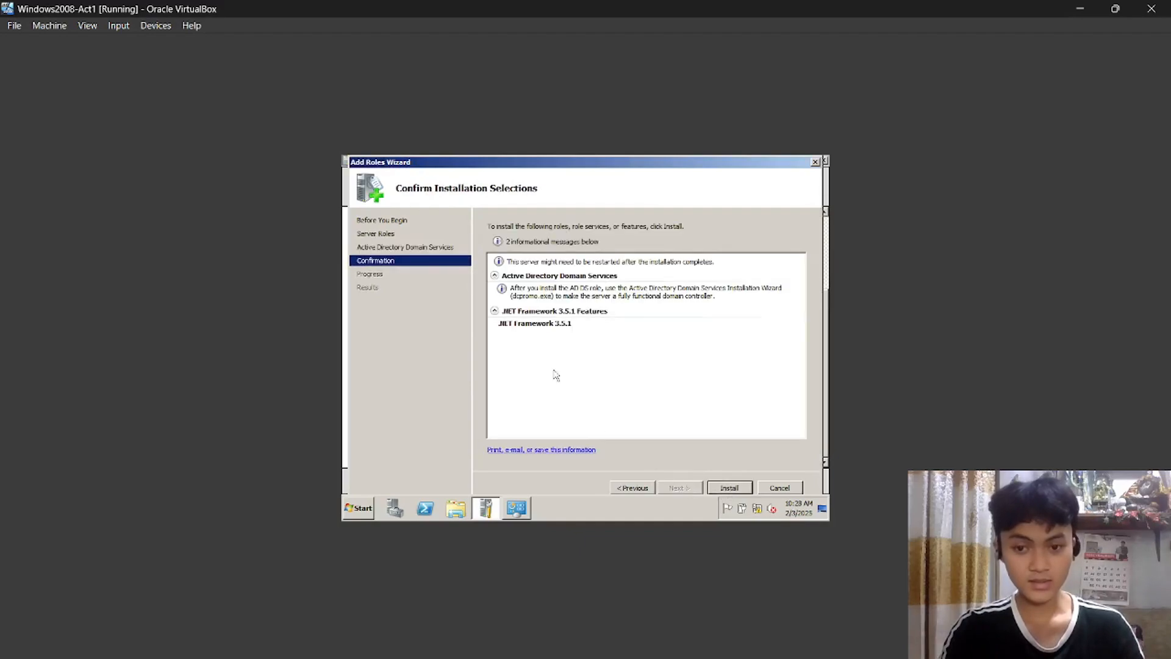
pyautogui.click(730, 488)
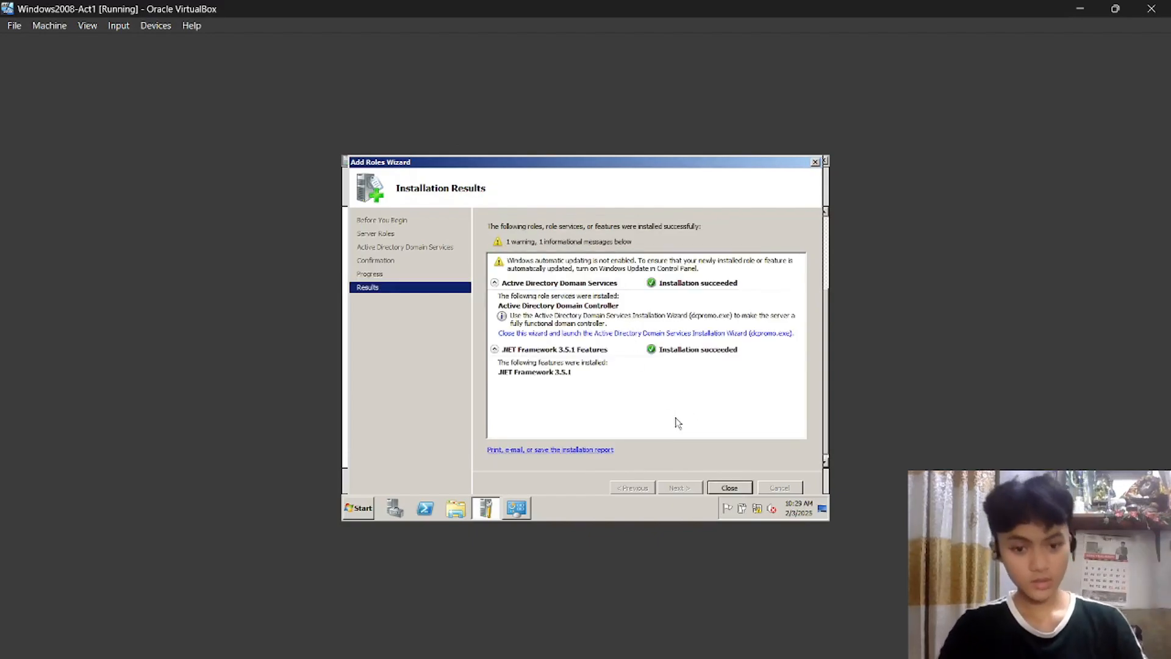
# Launch the dcpromo wizard and select 'Create a new domain in a new forest'.
pyautogui.click(533, 335)
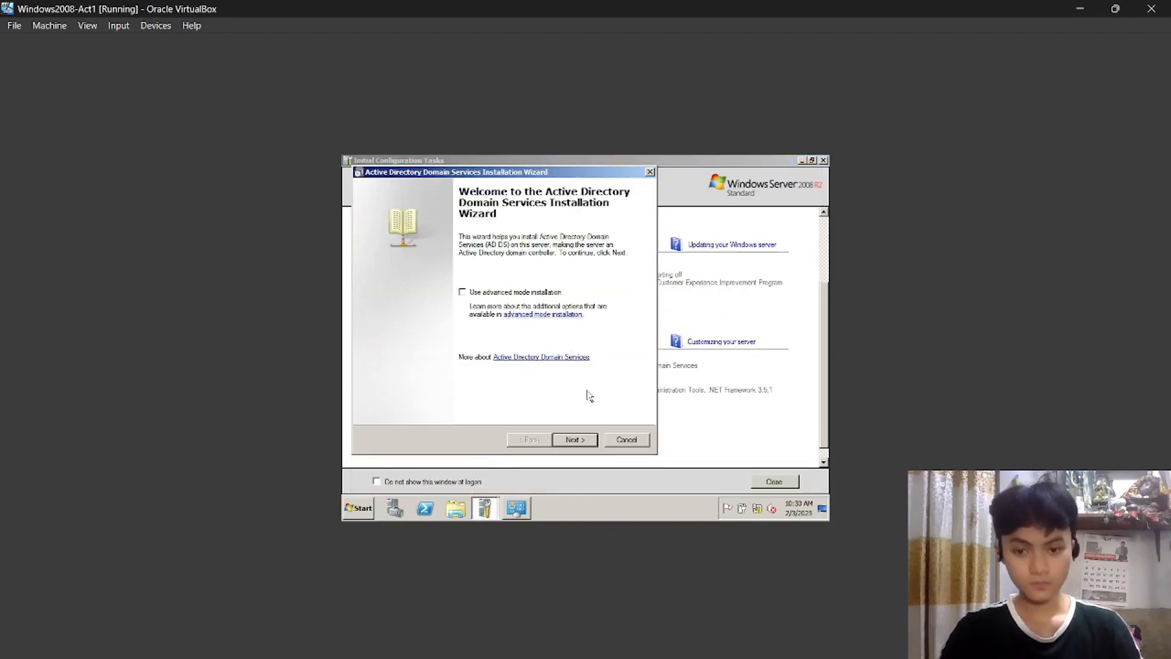
pyautogui.click(573, 440)
pyautogui.click(571, 441)
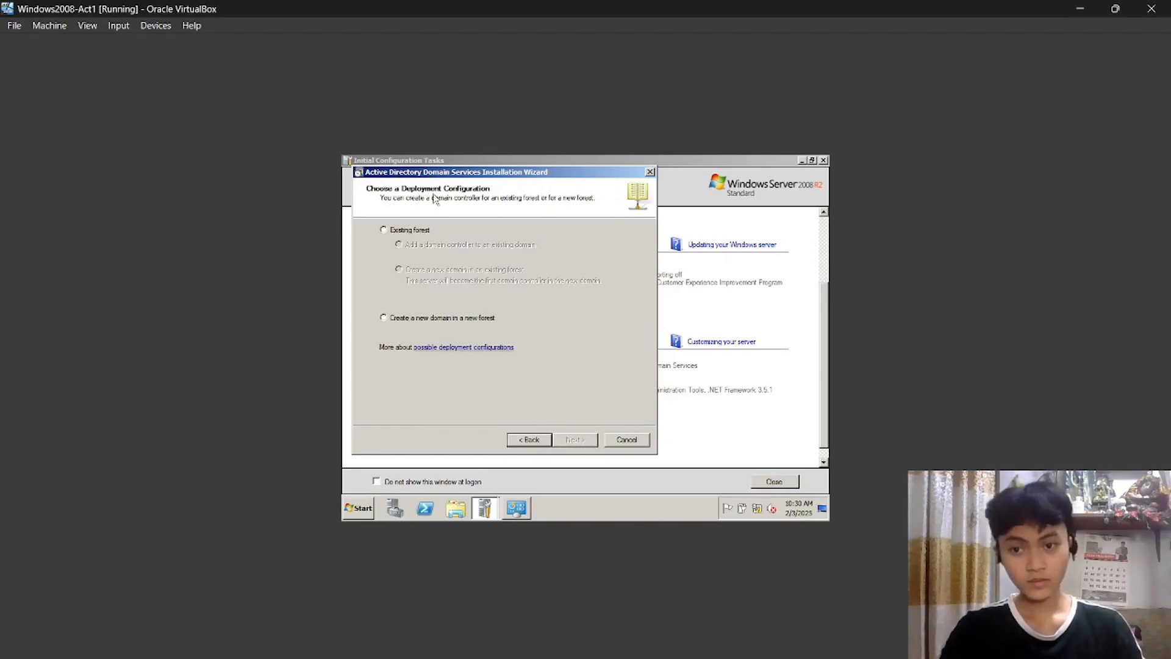
pyautogui.click(384, 320)
# Enter TUPTBranch.com.ph, taken from the notes, as the forest root FQDN and accept the functional levels.
pyautogui.click(574, 440)
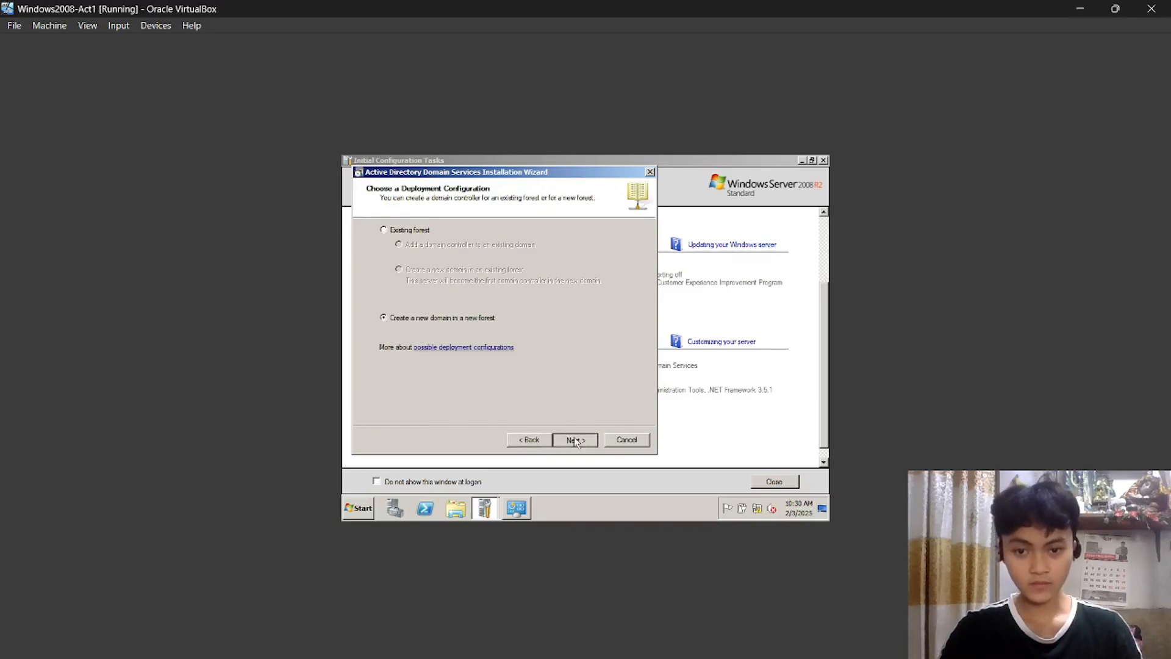
pyautogui.moveTo(716, 652)
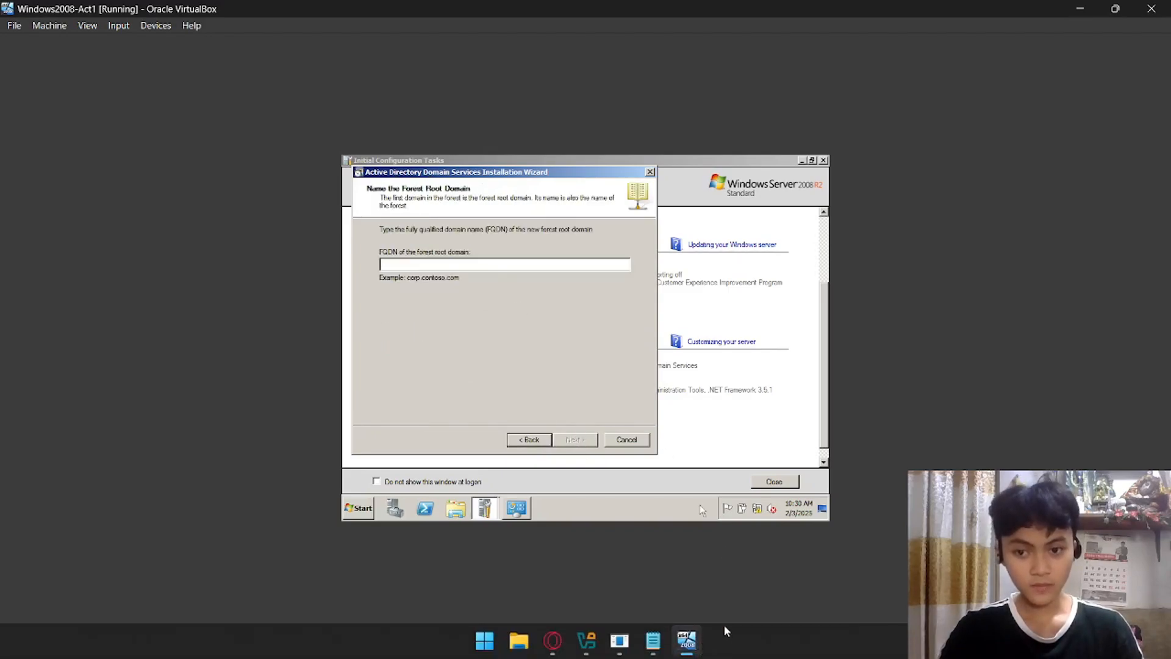
pyautogui.click(653, 640)
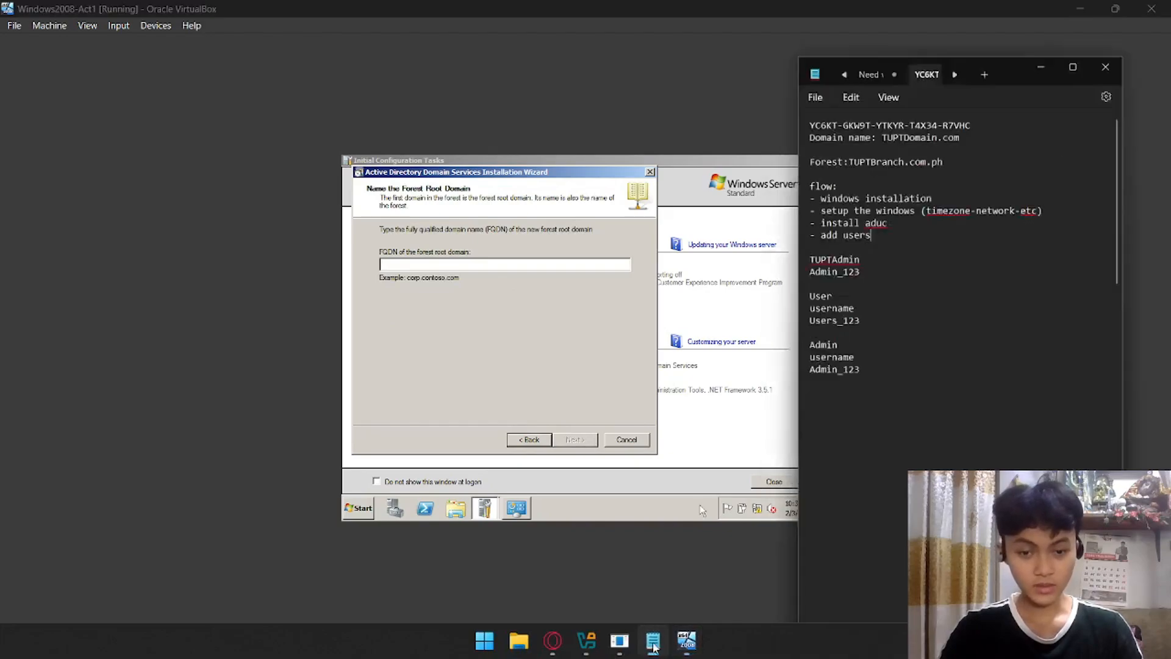
pyautogui.click(898, 116)
pyautogui.doubleClick(899, 115)
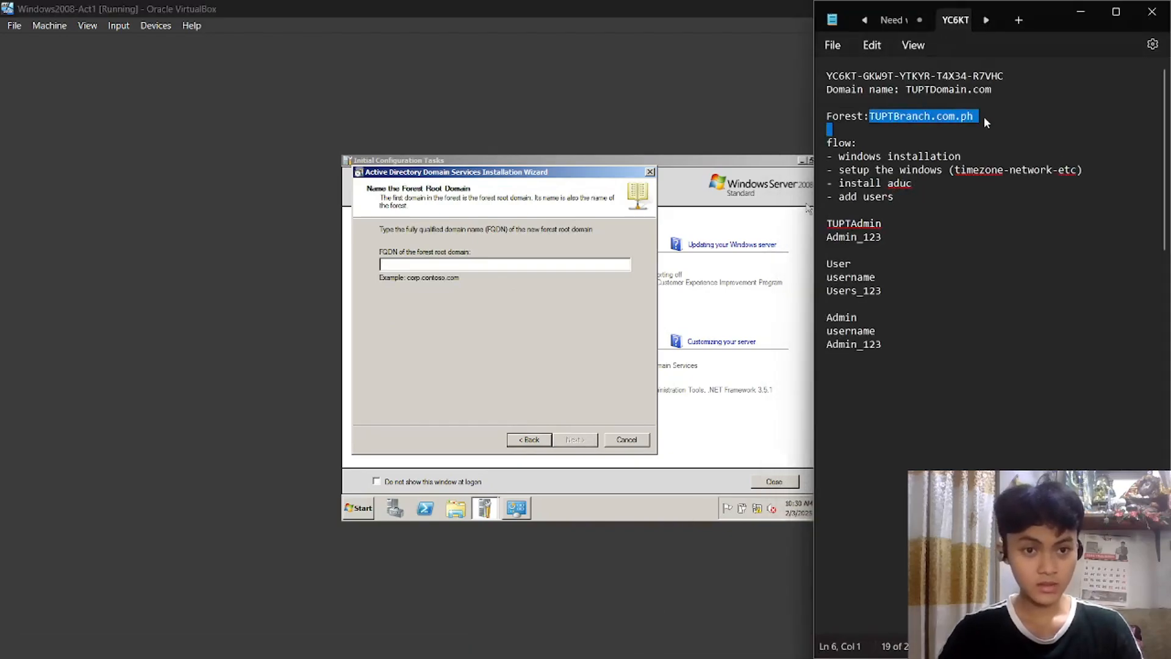
pyautogui.hotkey('shift', 'Up')
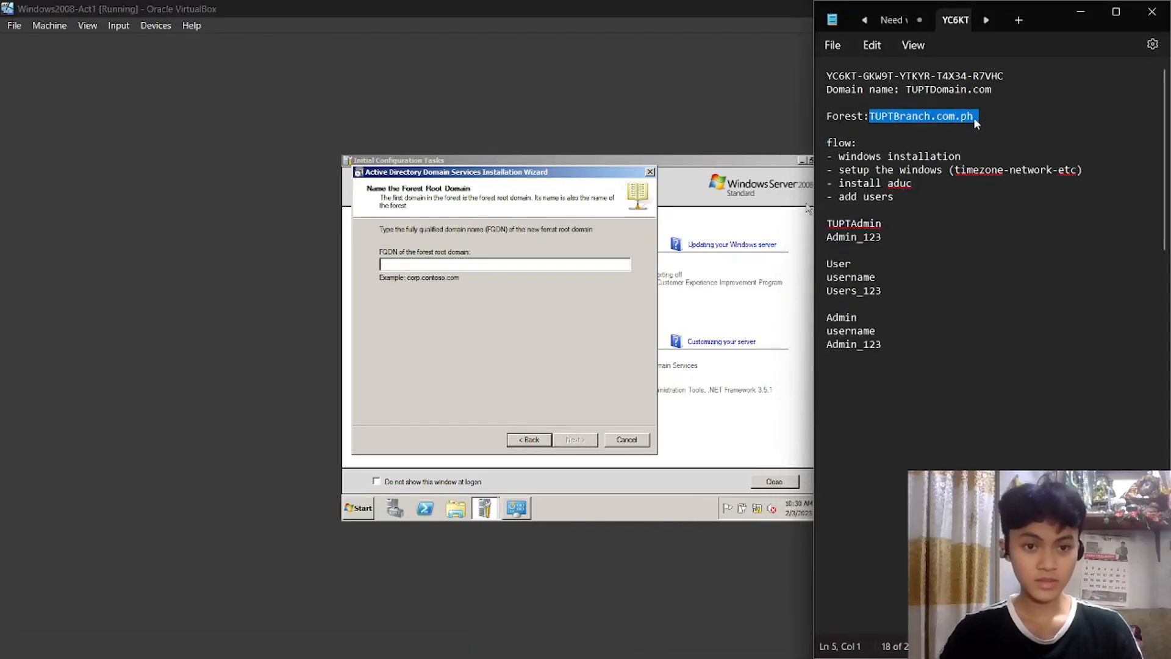
pyautogui.click(540, 262)
pyautogui.write('TUPTBranch')
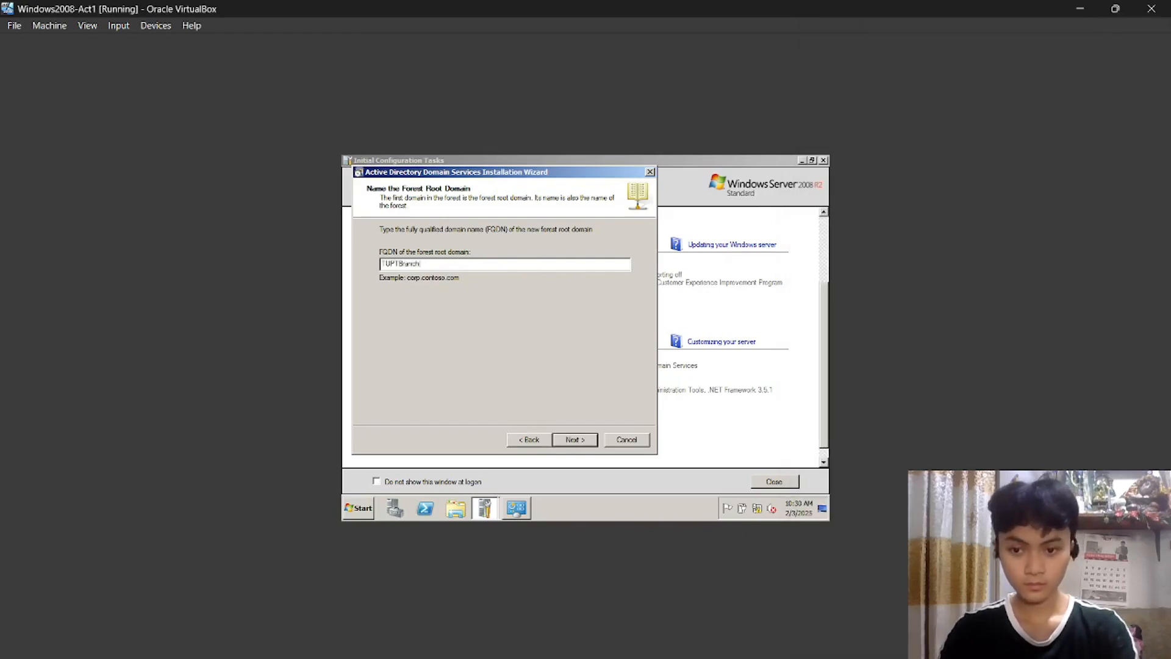
pyautogui.write('.com.ph')
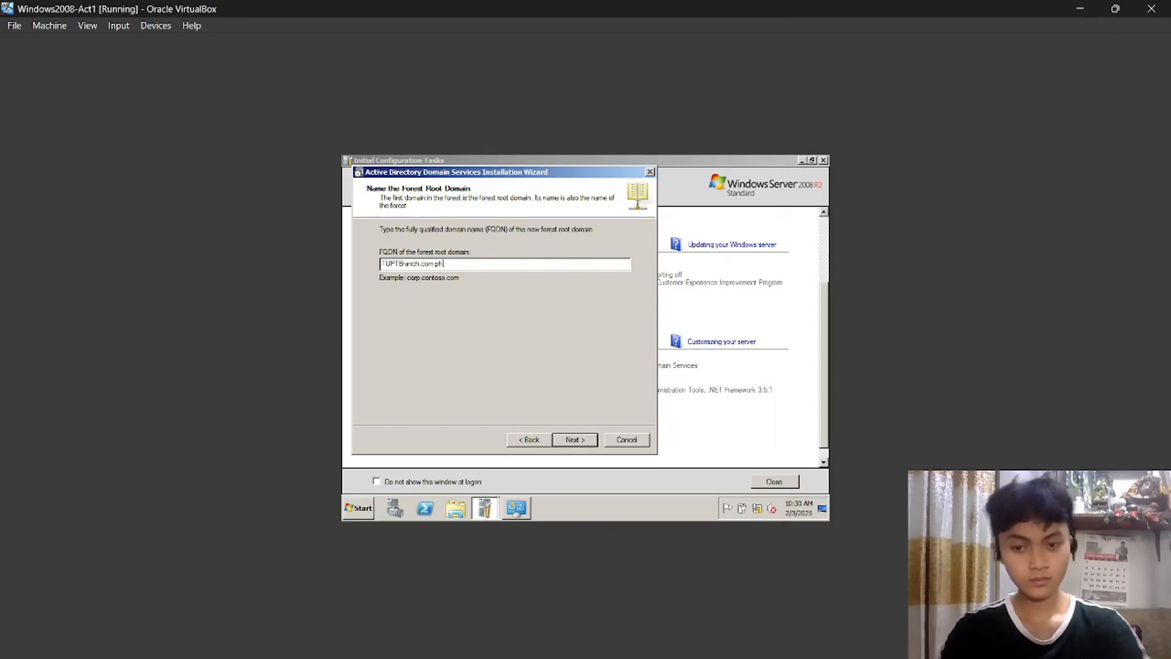
pyautogui.click(584, 440)
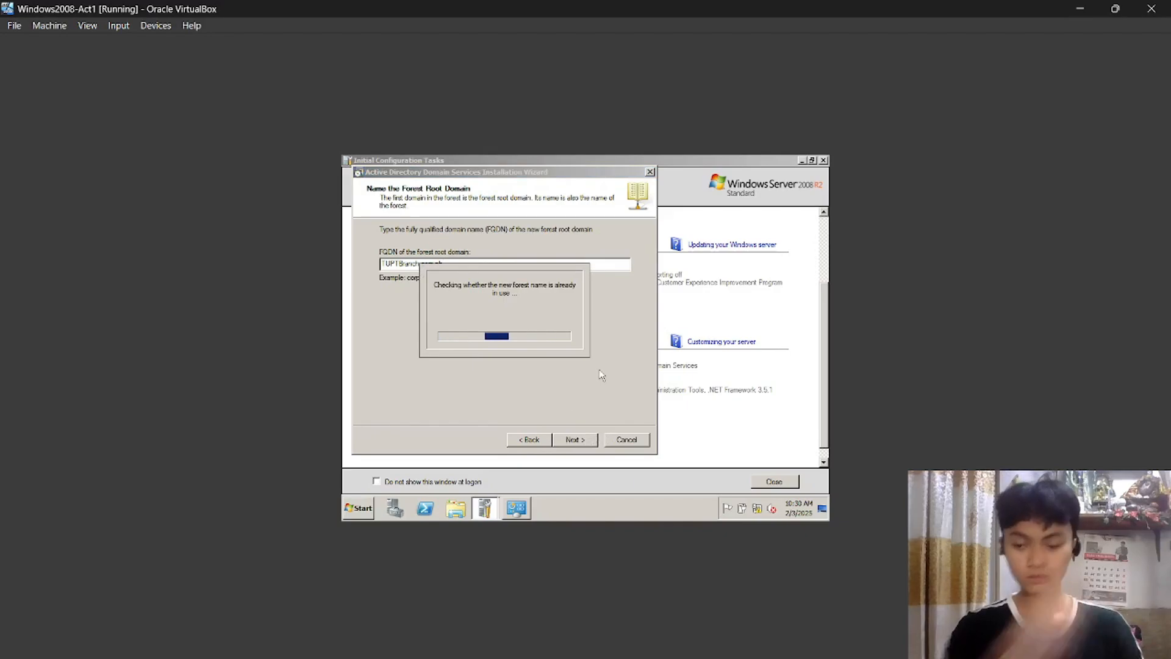
pyautogui.click(566, 440)
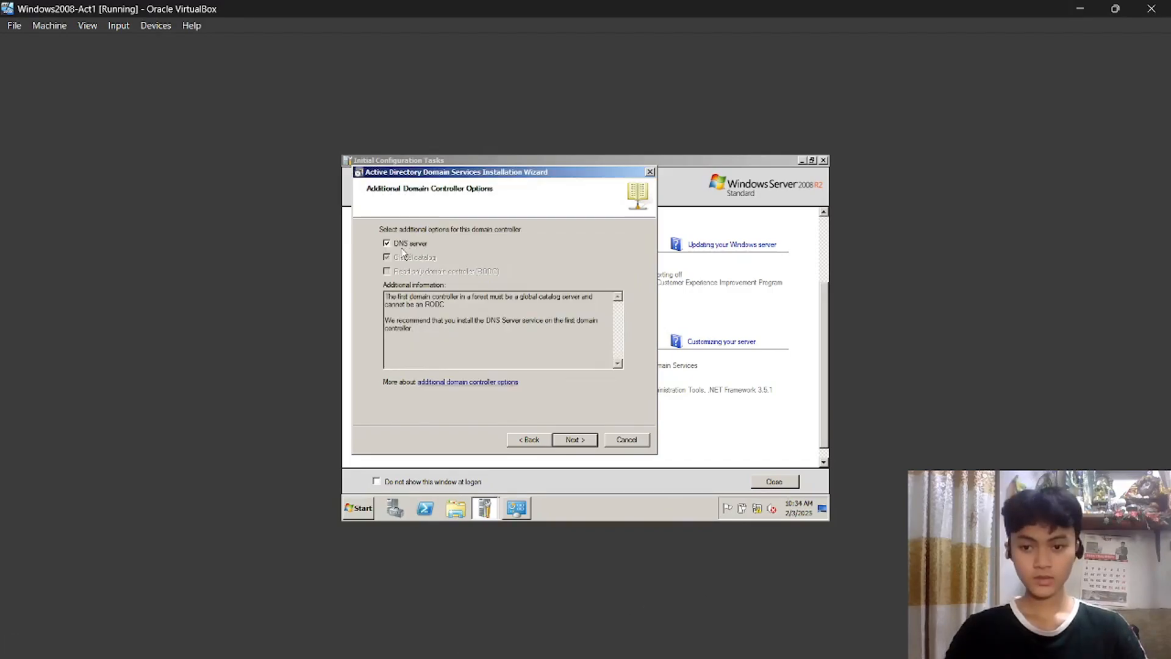
# Keep DNS server checked, accept the delegation warning, and keep the default database, log and SYSVOL folders.
pyautogui.click(572, 440)
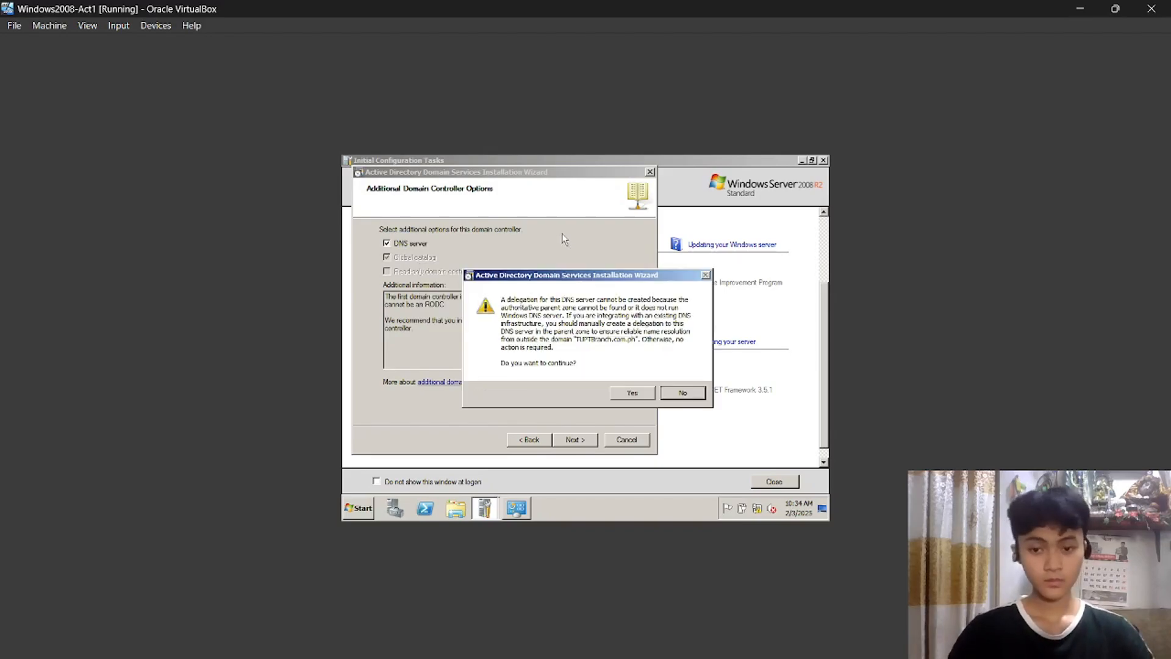
pyautogui.click(633, 394)
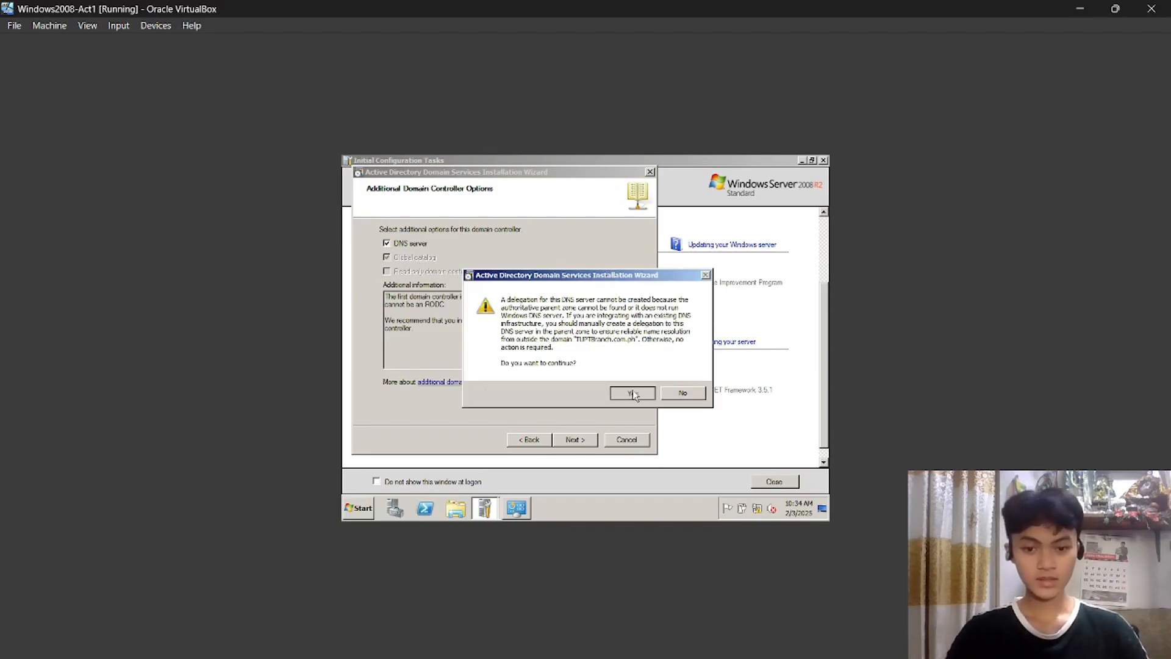
pyautogui.click(576, 440)
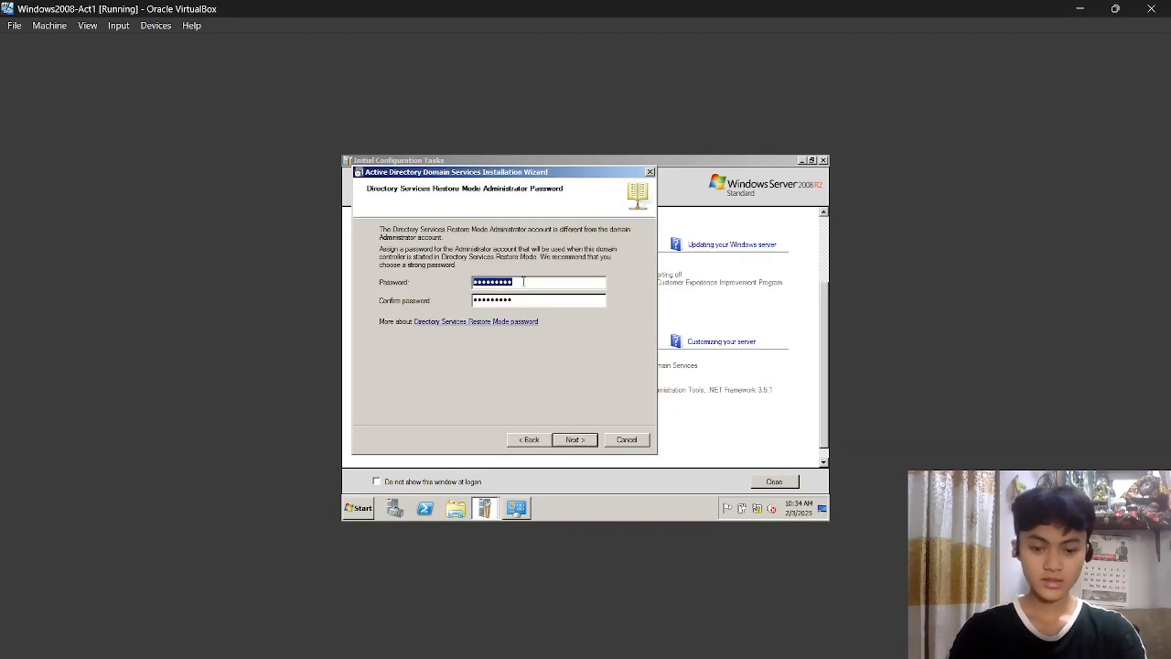
# Enter and confirm the Directory Services Restore Mode administrator password.
pyautogui.press('BackSpace')
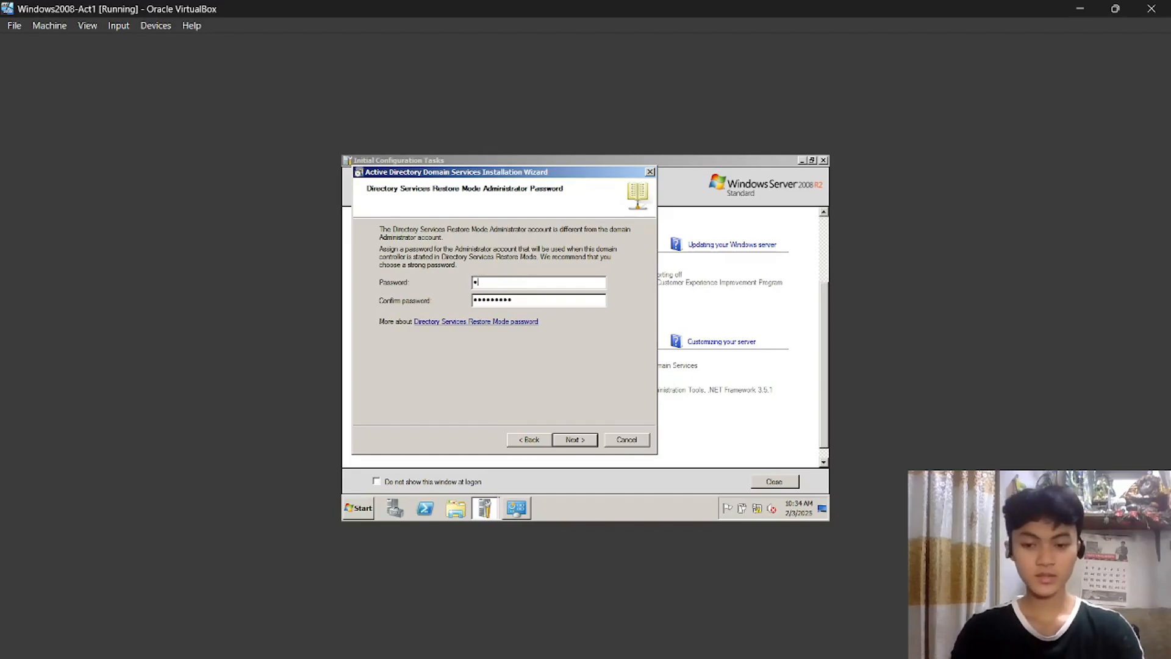
pyautogui.write('•••••••')
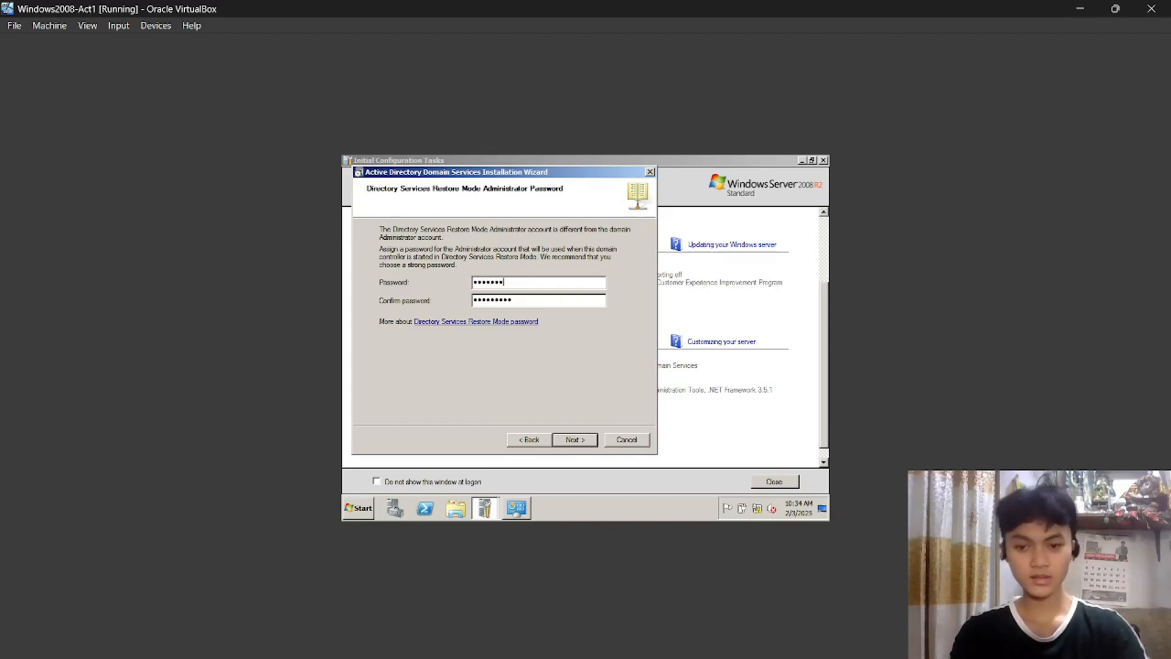
pyautogui.write('••')
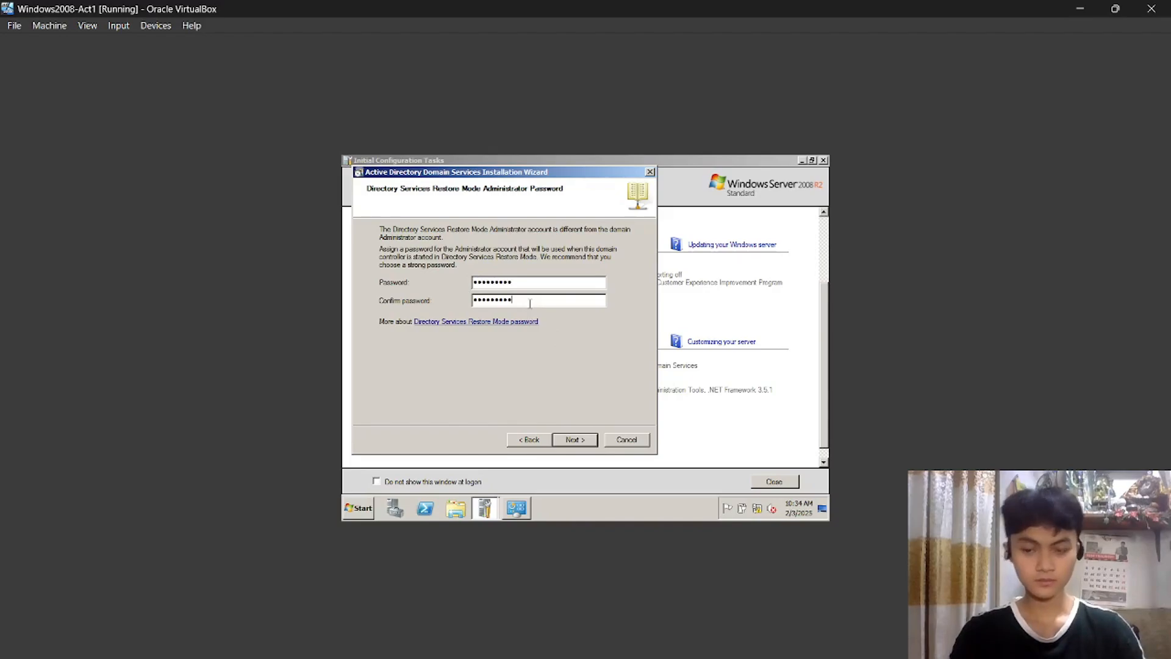
pyautogui.press('BackSpace')
pyautogui.press('BackSpace')
pyautogui.press('BackSpace')
pyautogui.press('BackSpace')
pyautogui.press('BackSpace')
pyautogui.press('BackSpace')
pyautogui.press('BackSpace')
pyautogui.press('BackSpace')
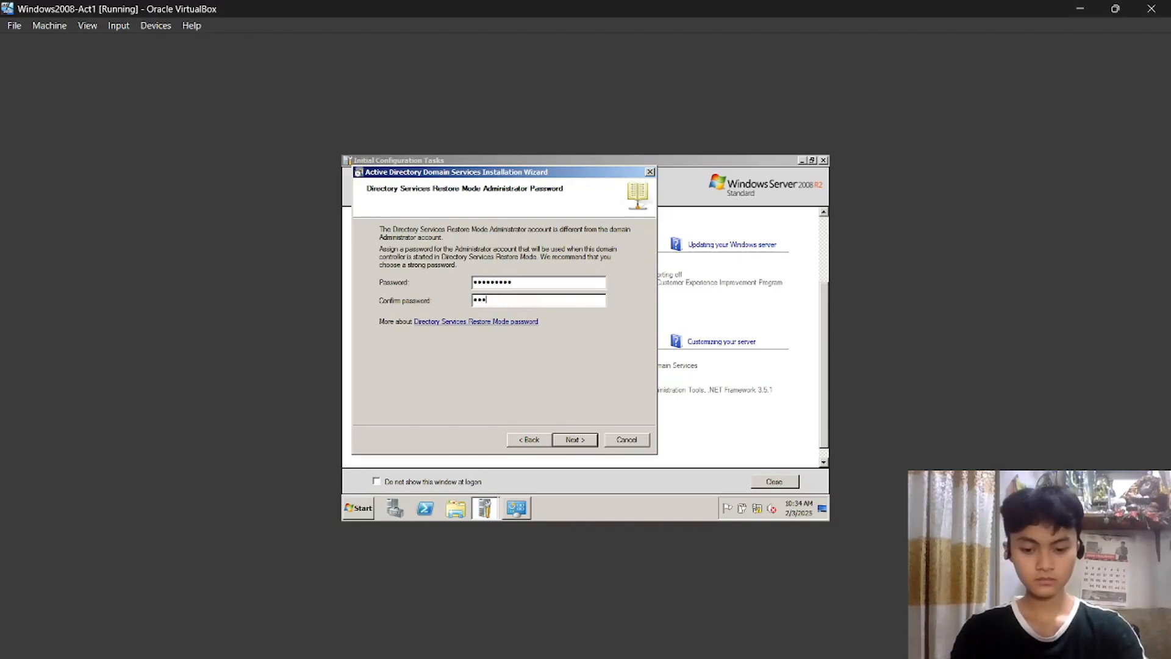
pyautogui.write('••••••••')
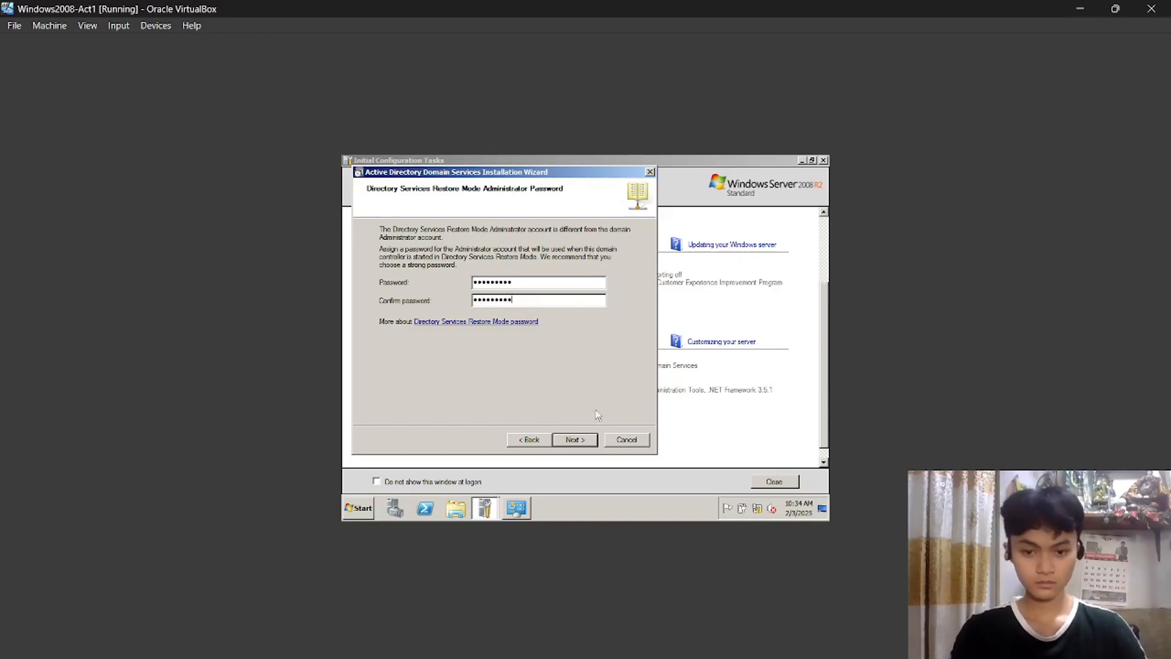
pyautogui.click(580, 440)
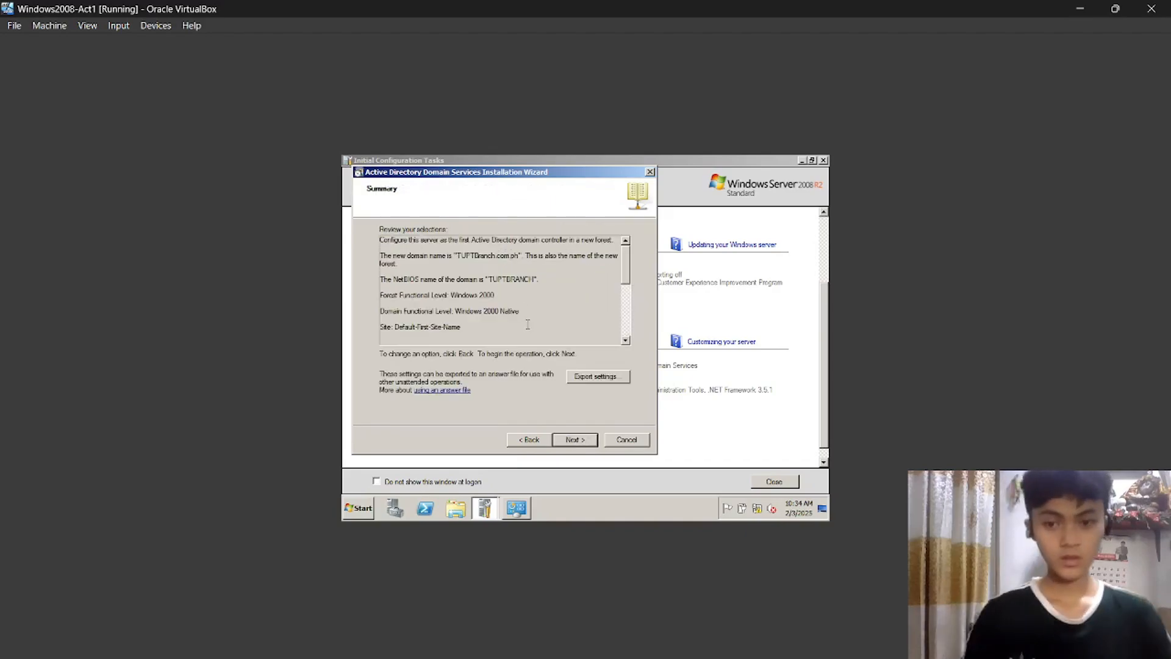
# Review the summary's NetBIOS name TUPTBRANCH and Windows 2000 Native functional levels.
pyautogui.doubleClick(500, 282)
pyautogui.click(485, 290)
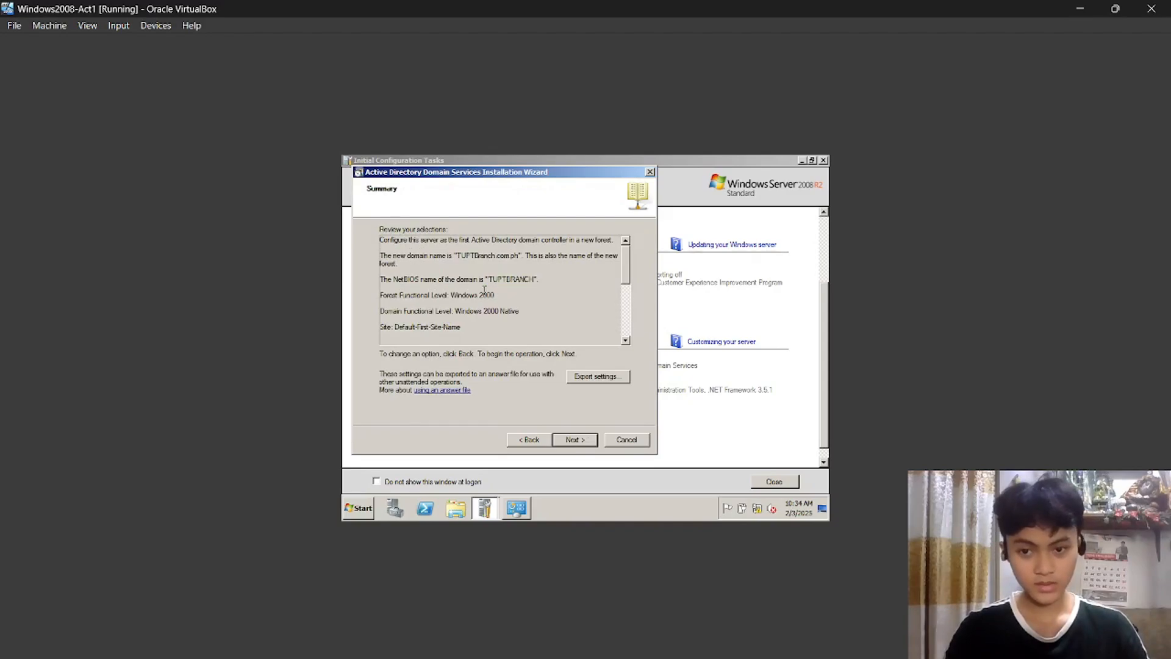
pyautogui.moveTo(473, 289); pyautogui.dragTo(517, 313)
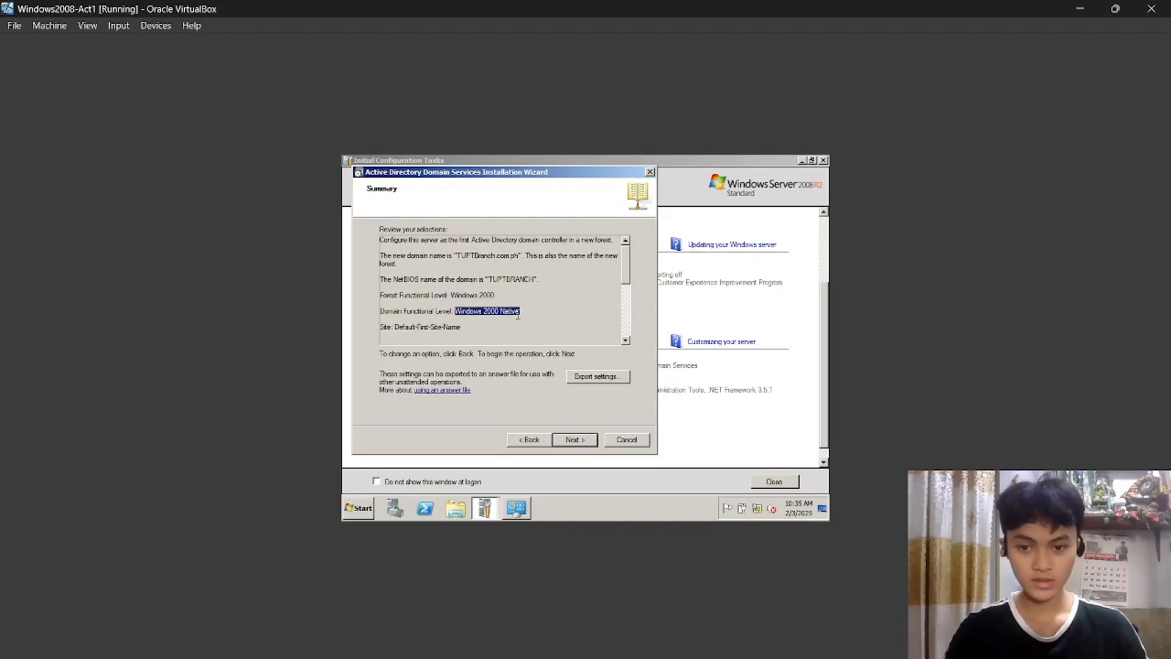
pyautogui.click(526, 323)
# Run the Active Directory installation, finish the wizard, and restart the server now.
pyautogui.click(574, 440)
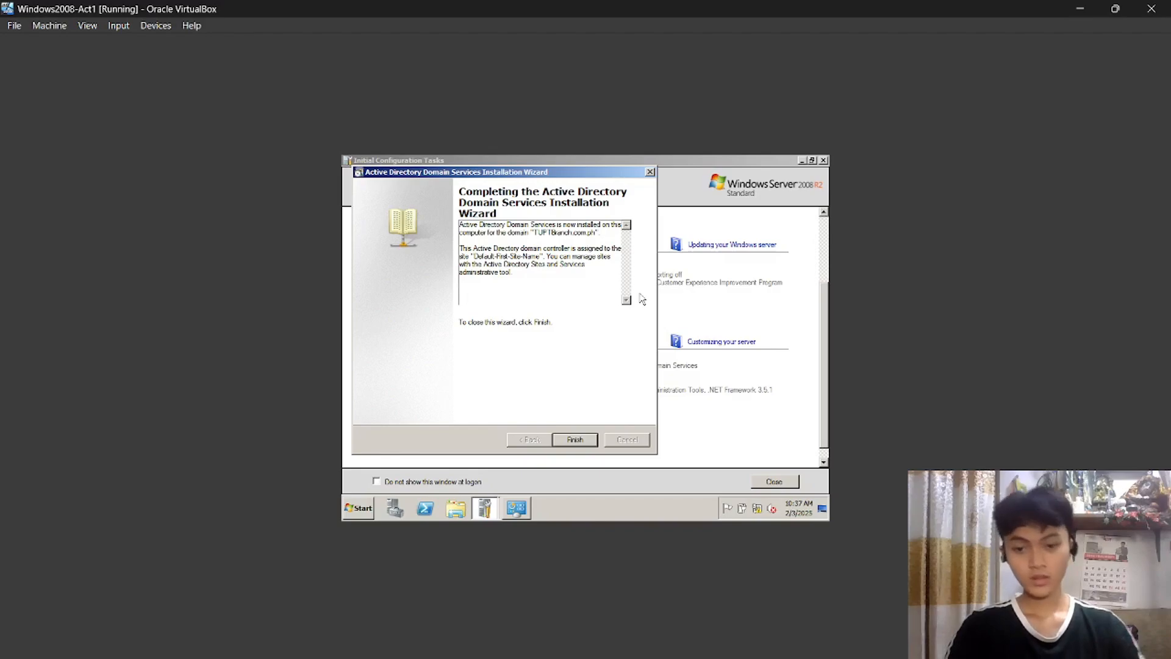
pyautogui.click(576, 441)
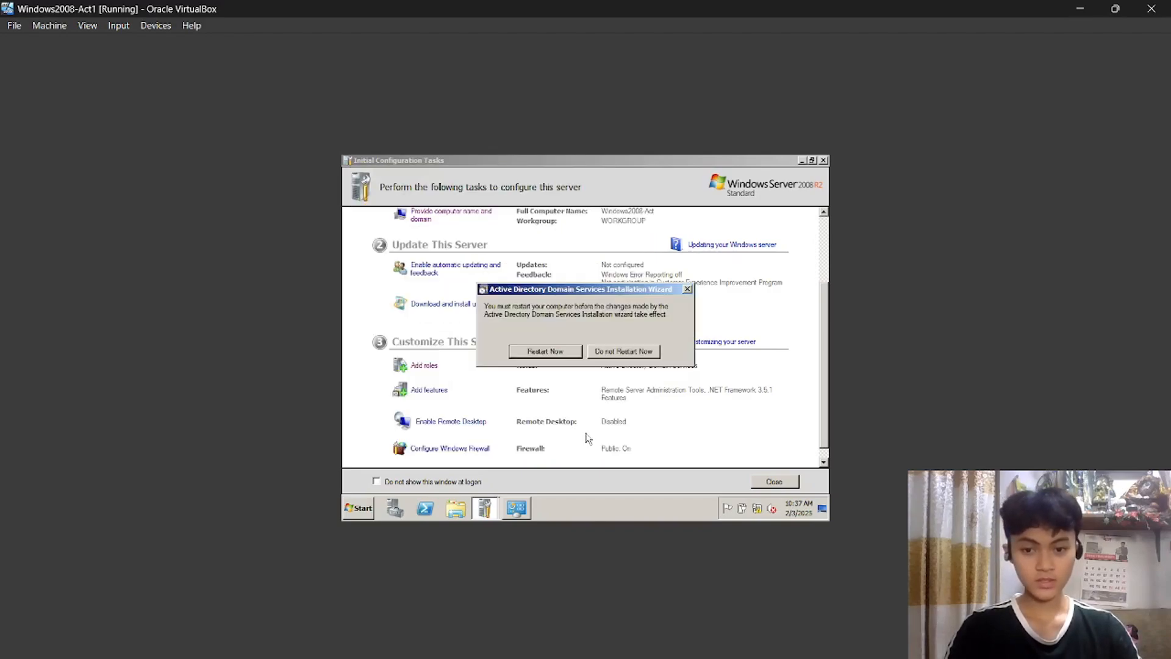
pyautogui.click(560, 352)
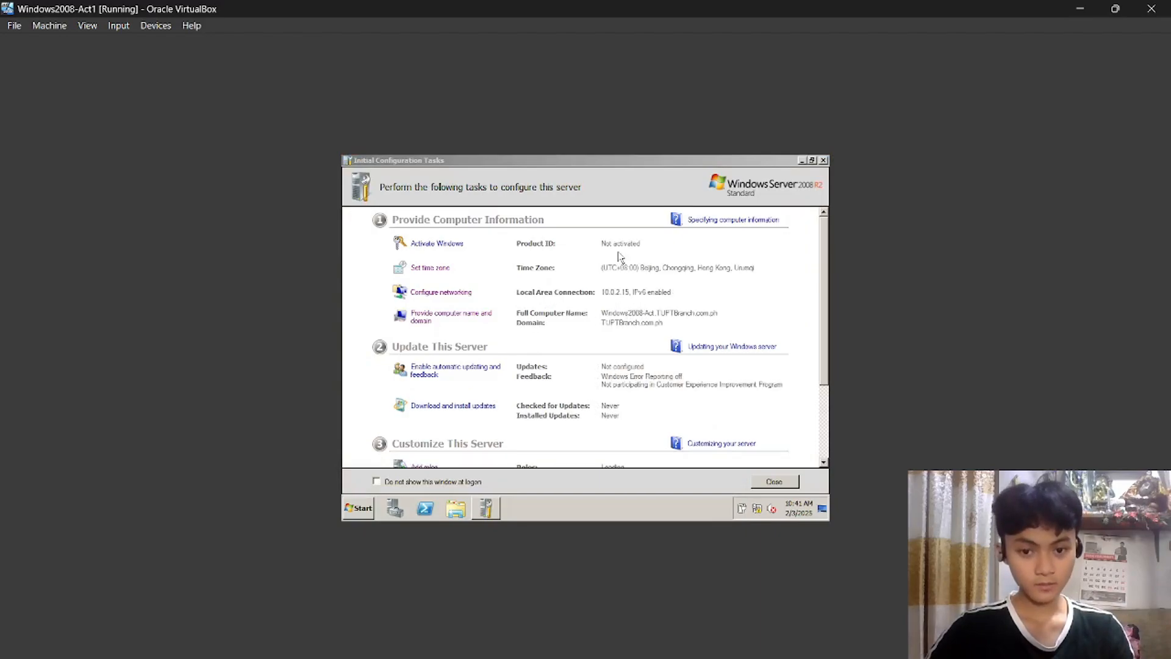
# Launch Active Directory Users and Computers from Start > Administrative Tools.
pyautogui.click(618, 267)
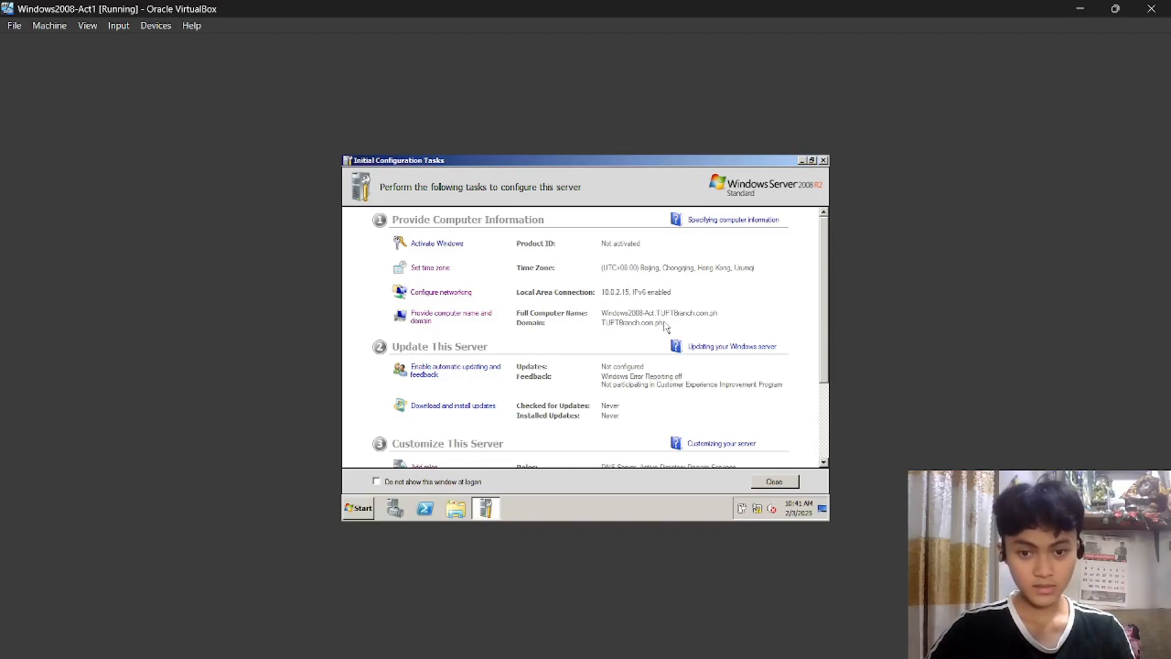
pyautogui.scroll(-3, 656, 329)
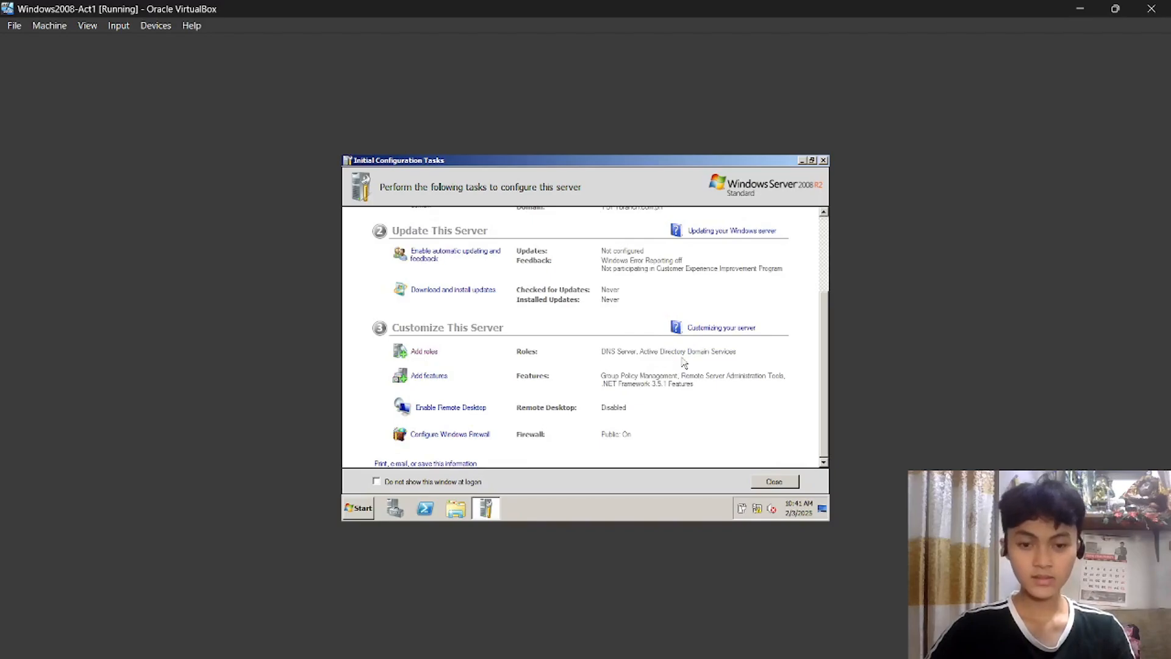
pyautogui.click(364, 508)
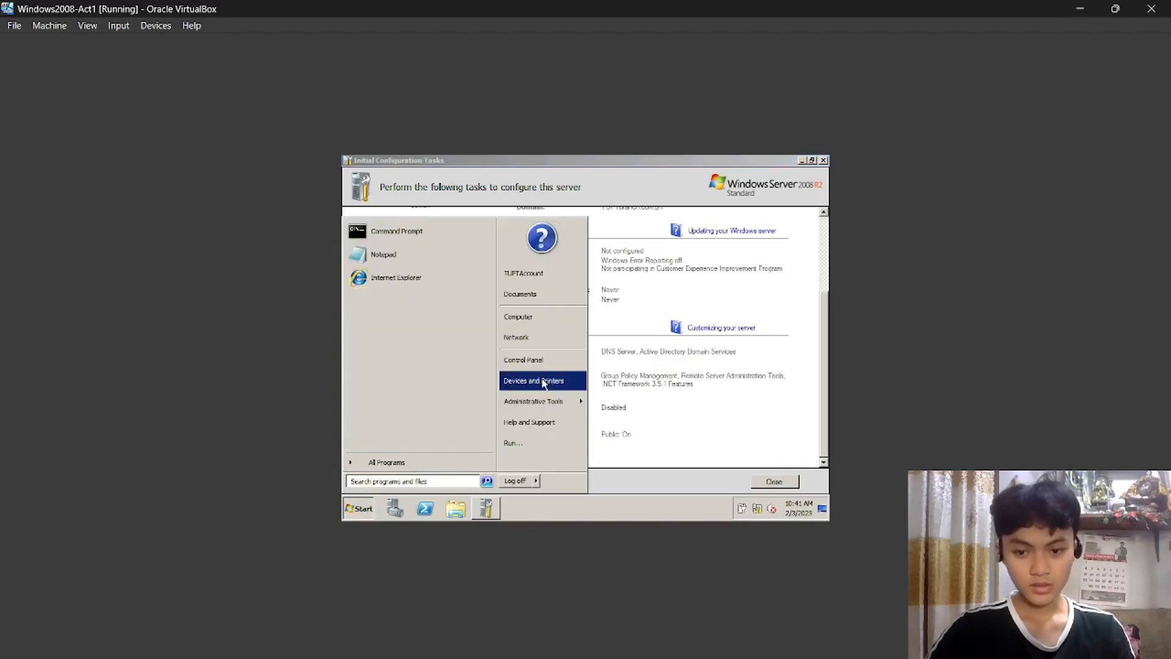
pyautogui.moveTo(561, 402)
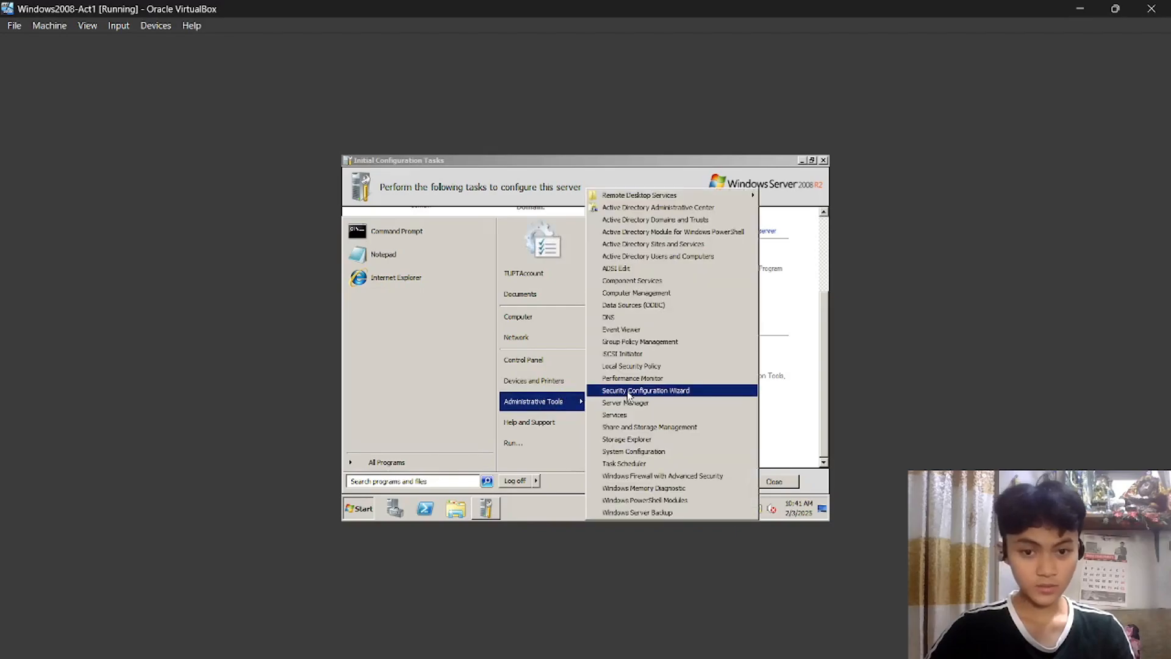
pyautogui.click(673, 261)
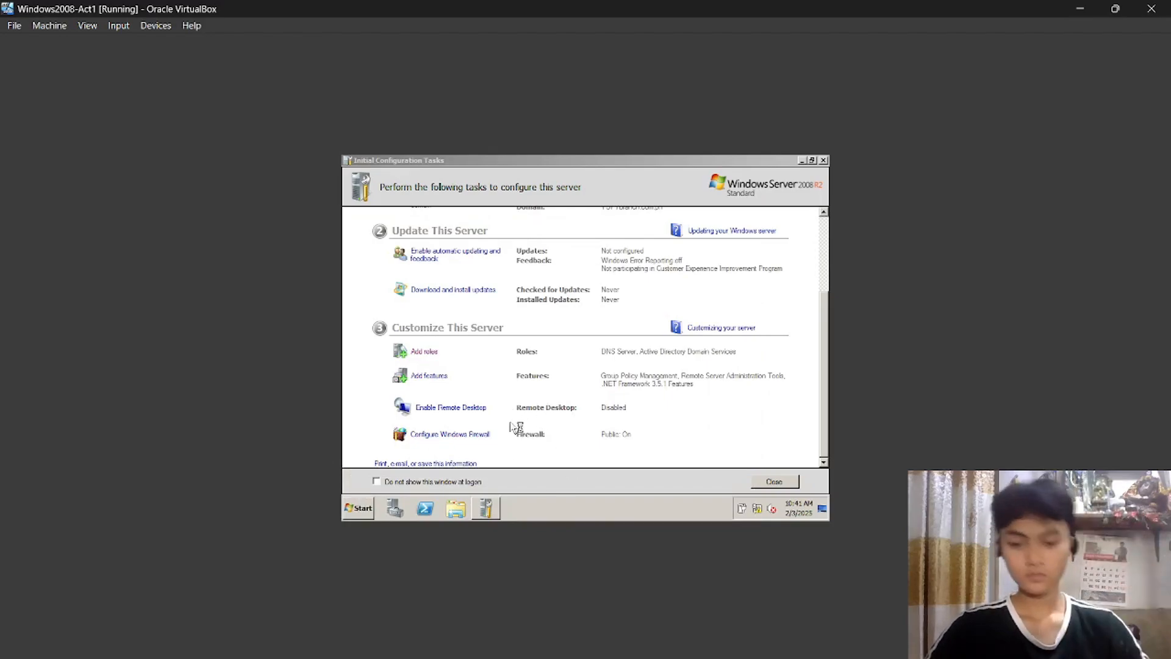
pyautogui.click(618, 641)
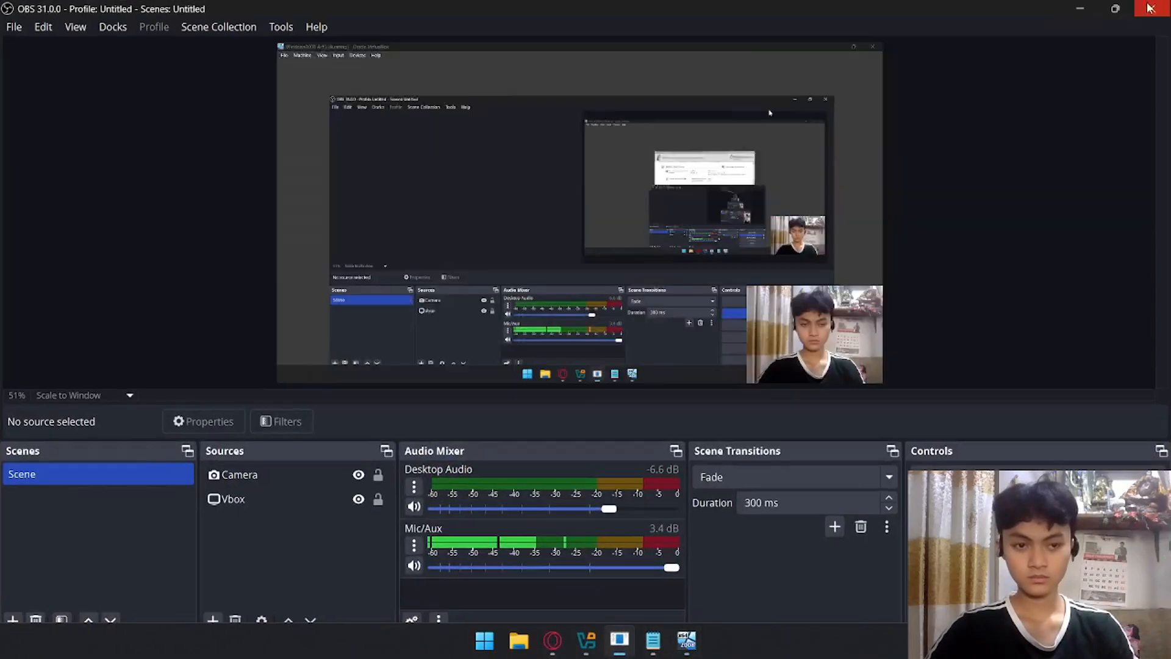
pyautogui.click(1150, 7)
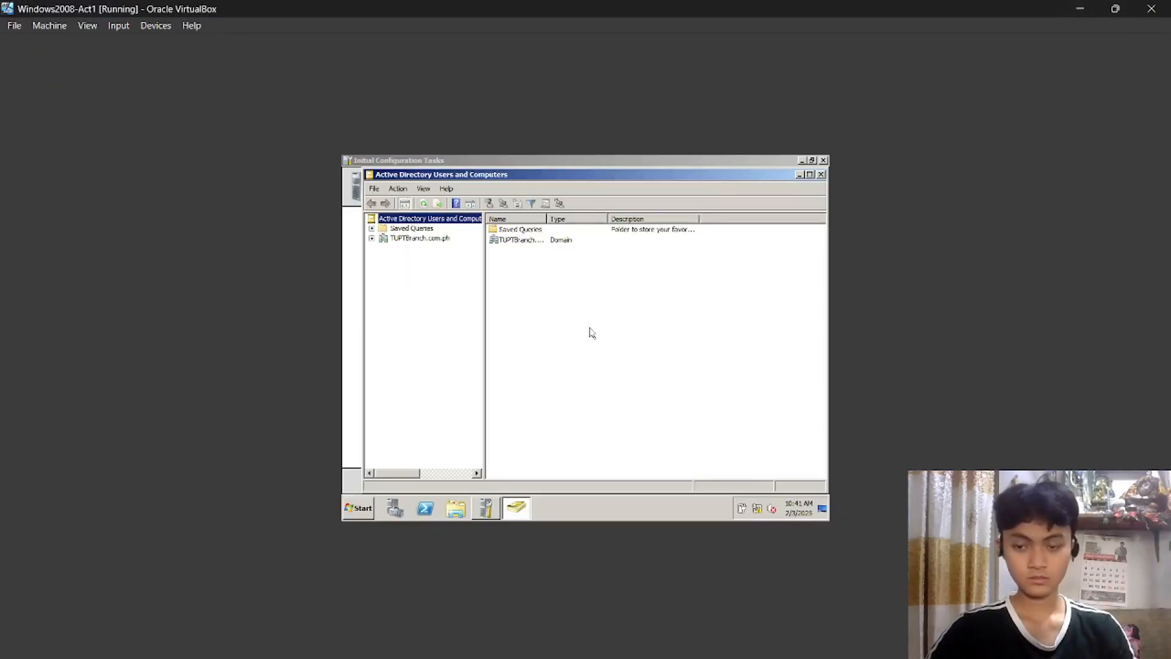
pyautogui.click(372, 238)
pyautogui.click(372, 239)
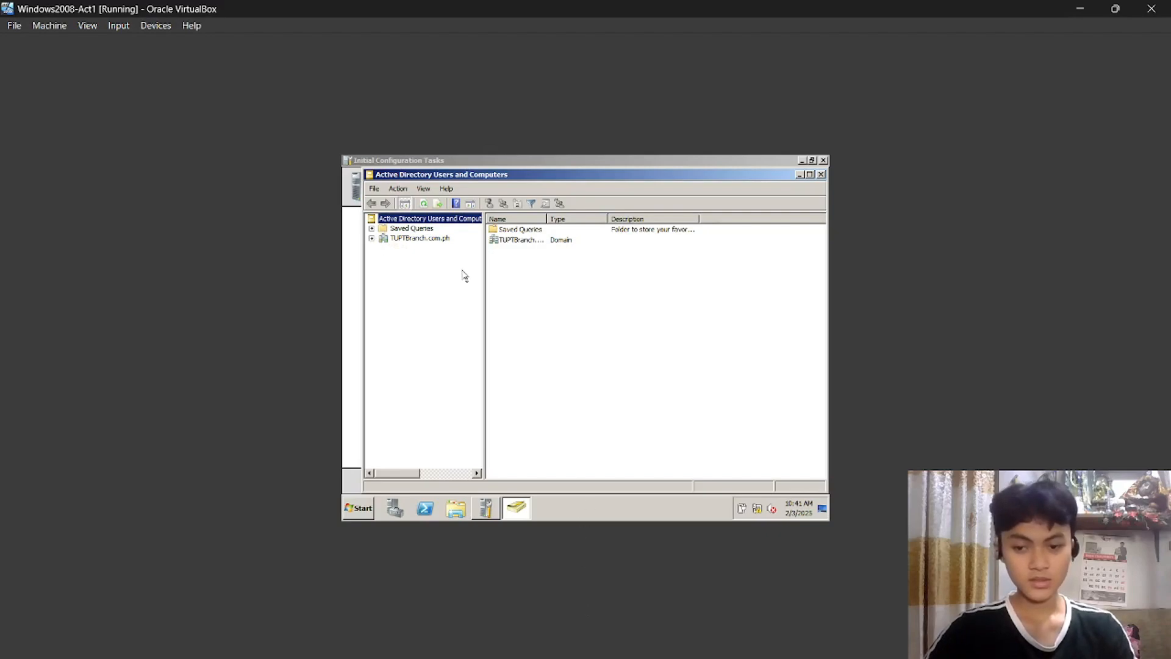
pyautogui.click(371, 238)
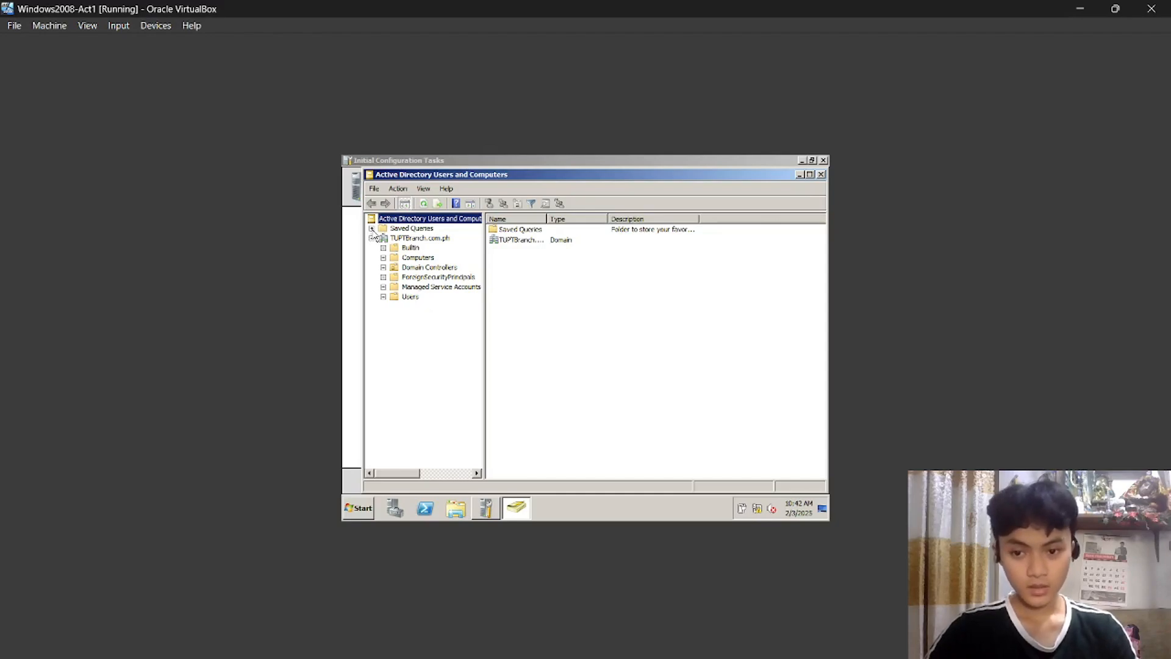
pyautogui.click(372, 238)
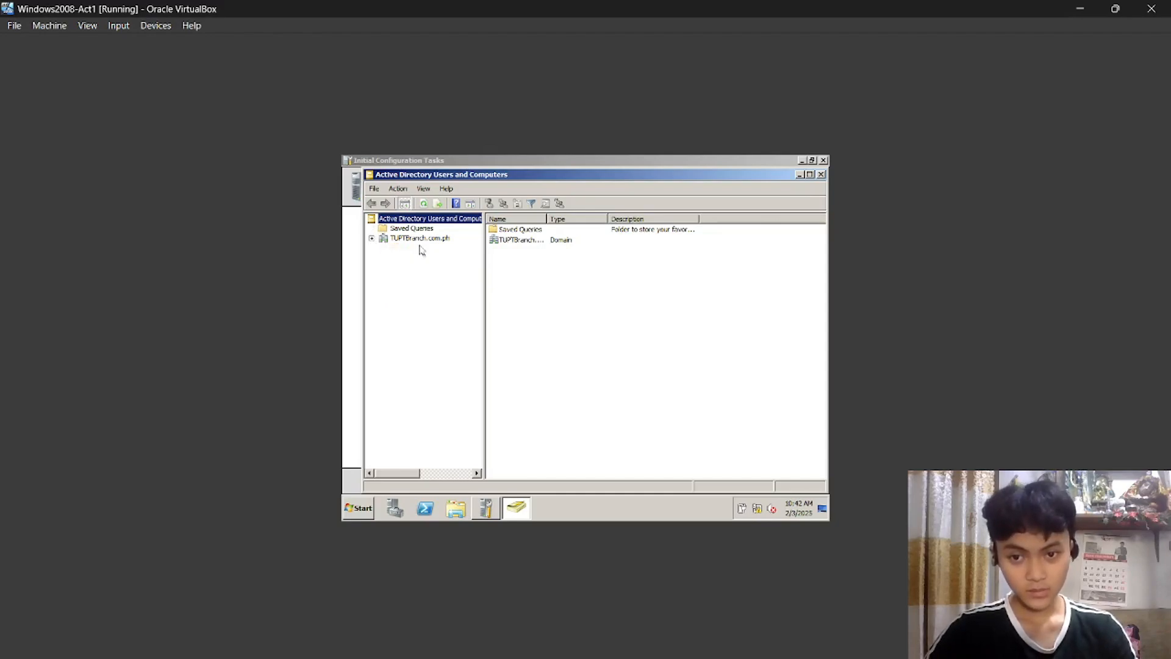
pyautogui.click(371, 239)
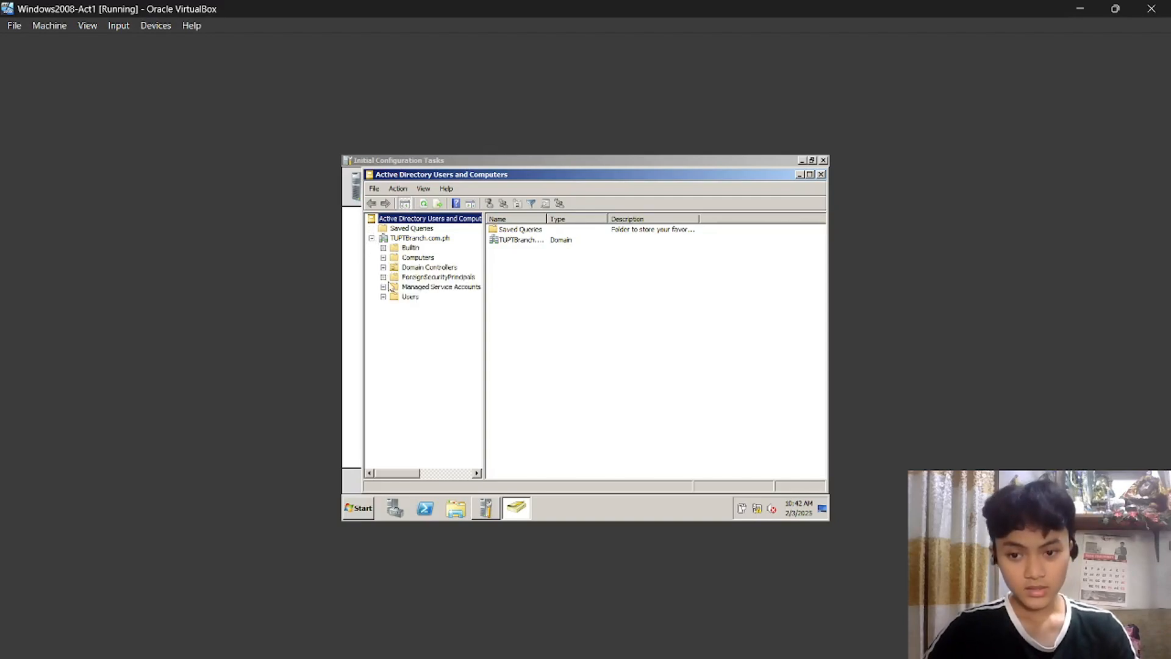
pyautogui.click(407, 299)
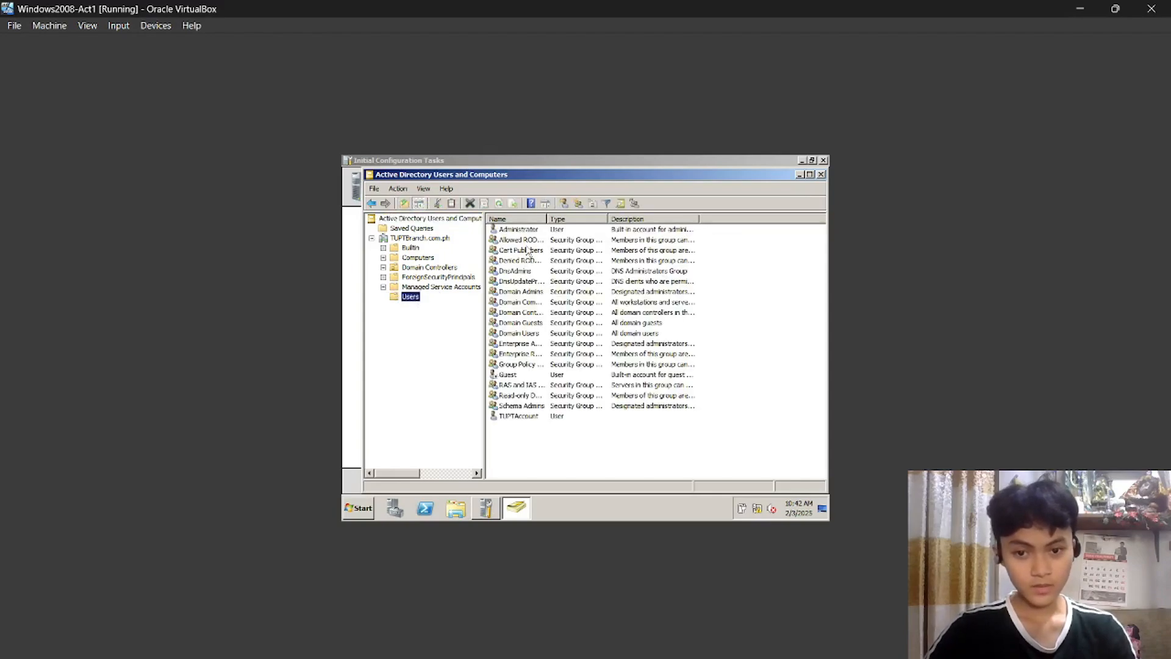
pyautogui.moveTo(596, 430); pyautogui.dragTo(549, 231)
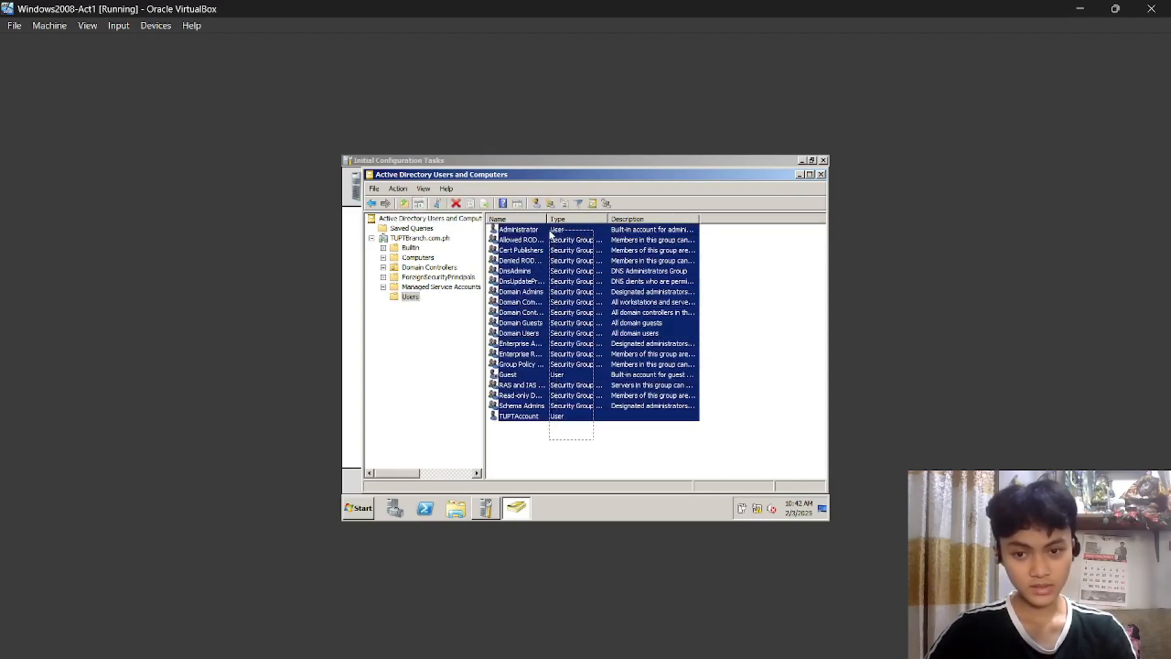
pyautogui.click(607, 457)
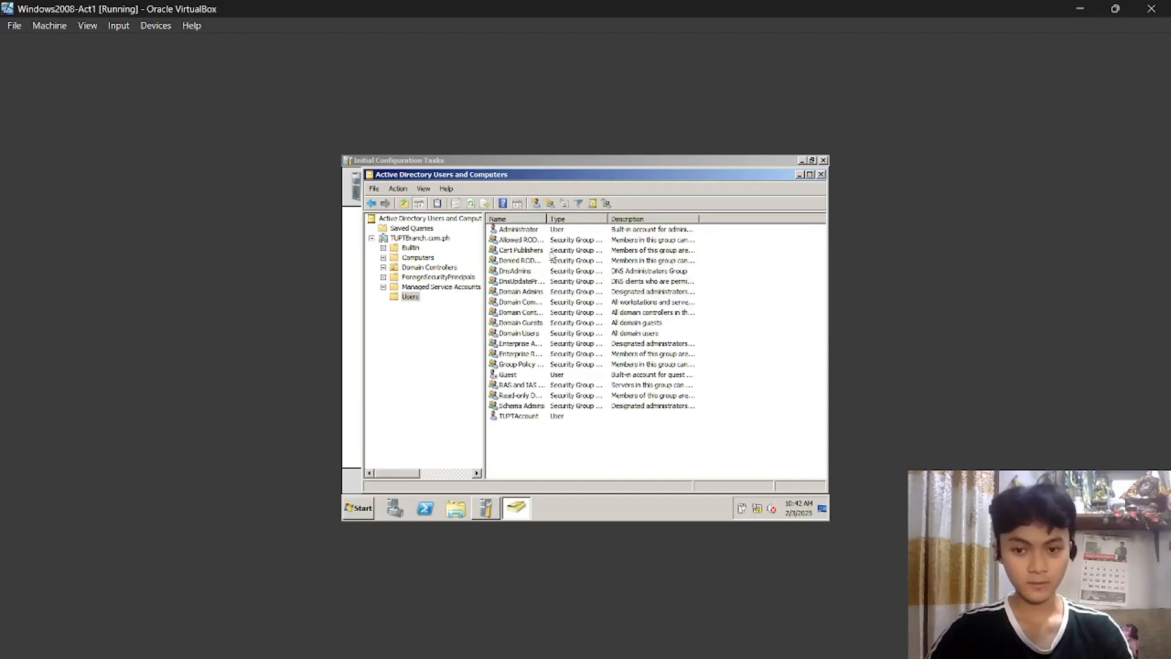
# Start a new user in Users, entering the student's first name and logon name.
pyautogui.click(536, 204)
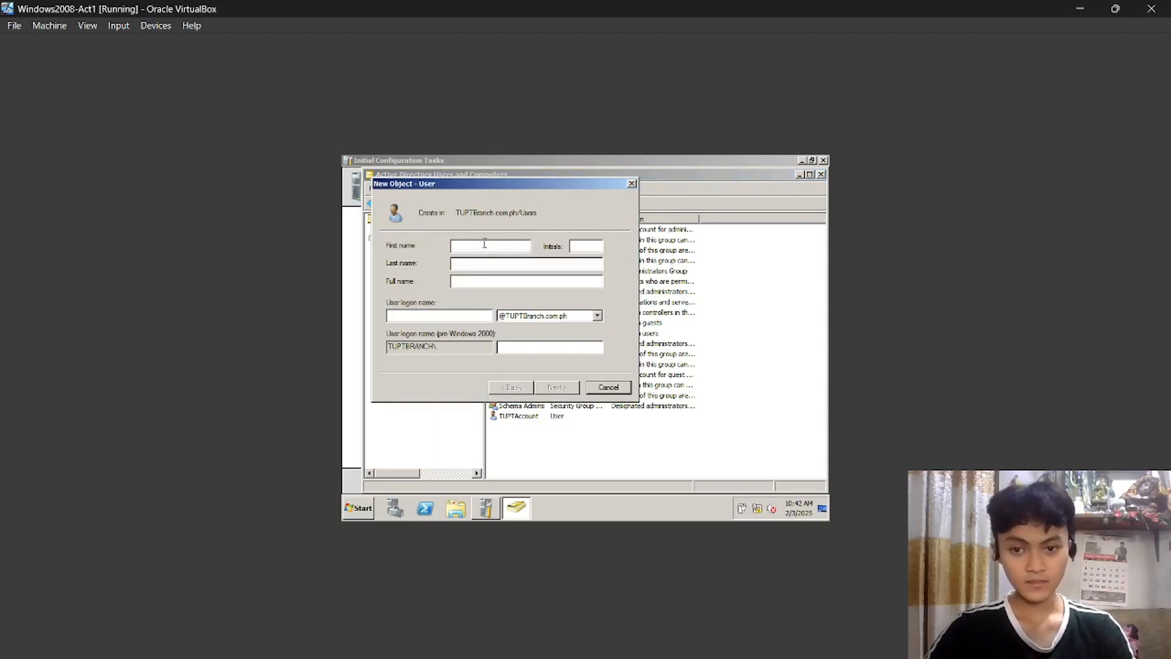
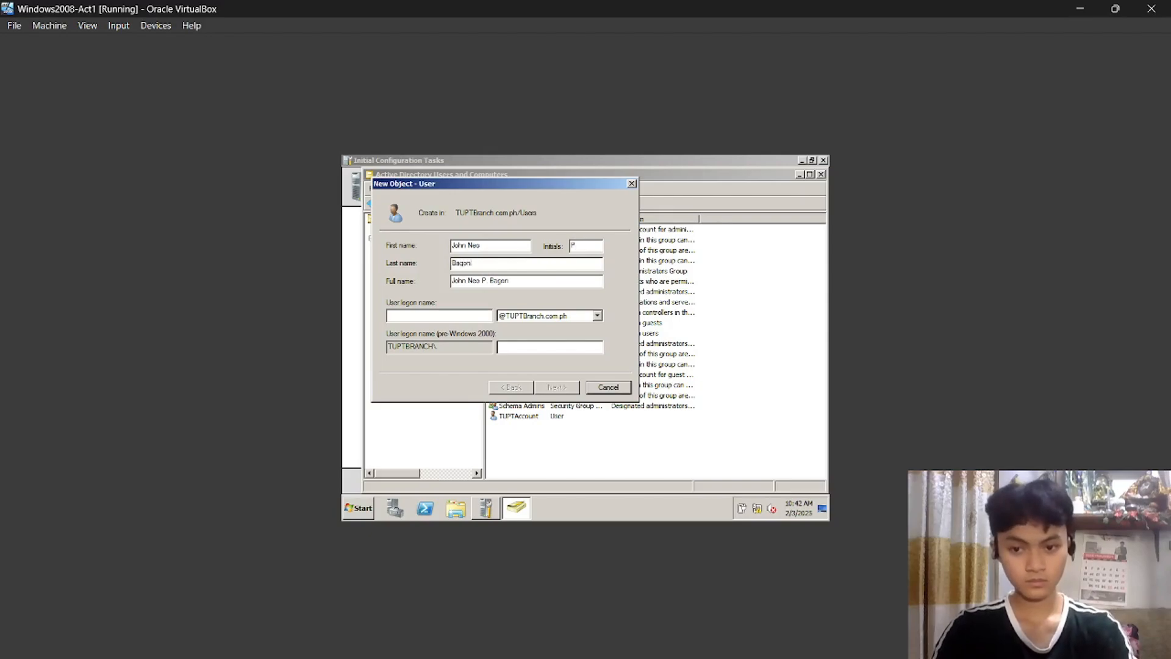
pyautogui.press('Tab')
pyautogui.press('Tab')
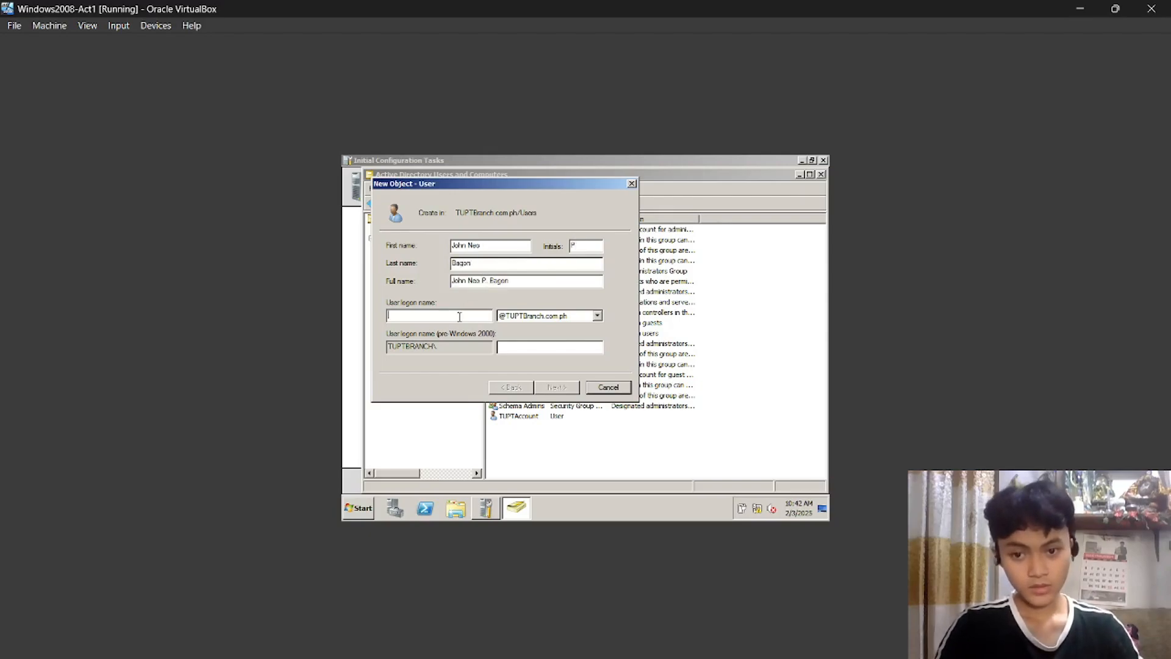
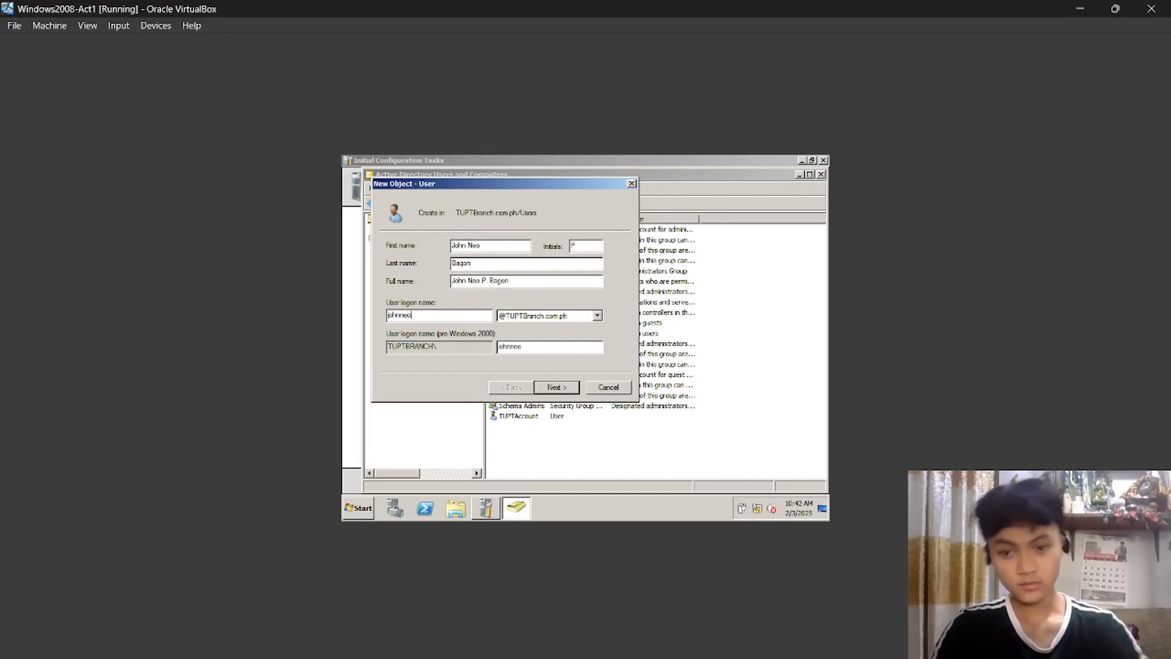
pyautogui.click(561, 391)
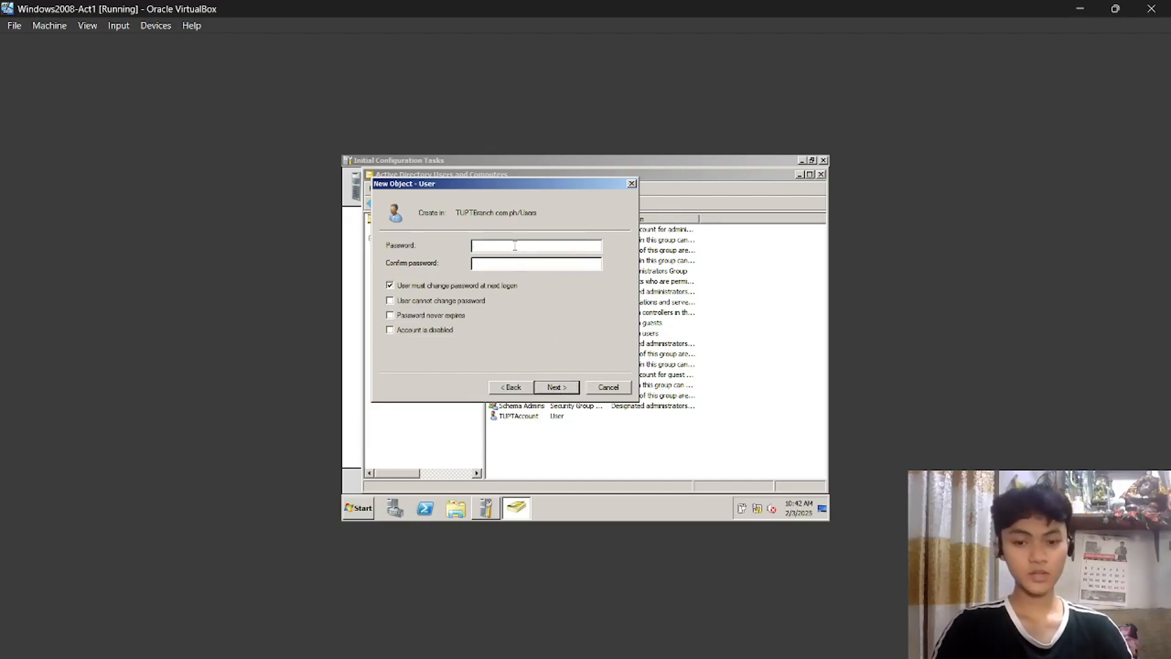
# Set the account password to never expire and be unchangeable by the user, then finish.
pyautogui.click(391, 286)
pyautogui.click(390, 301)
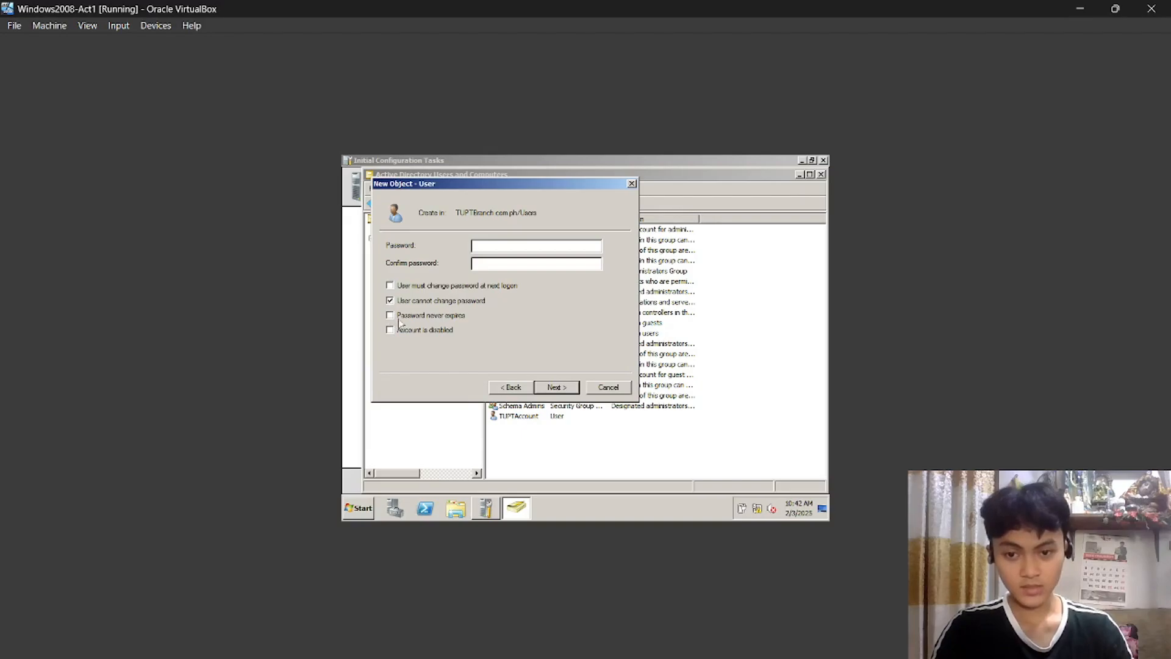
pyautogui.click(391, 316)
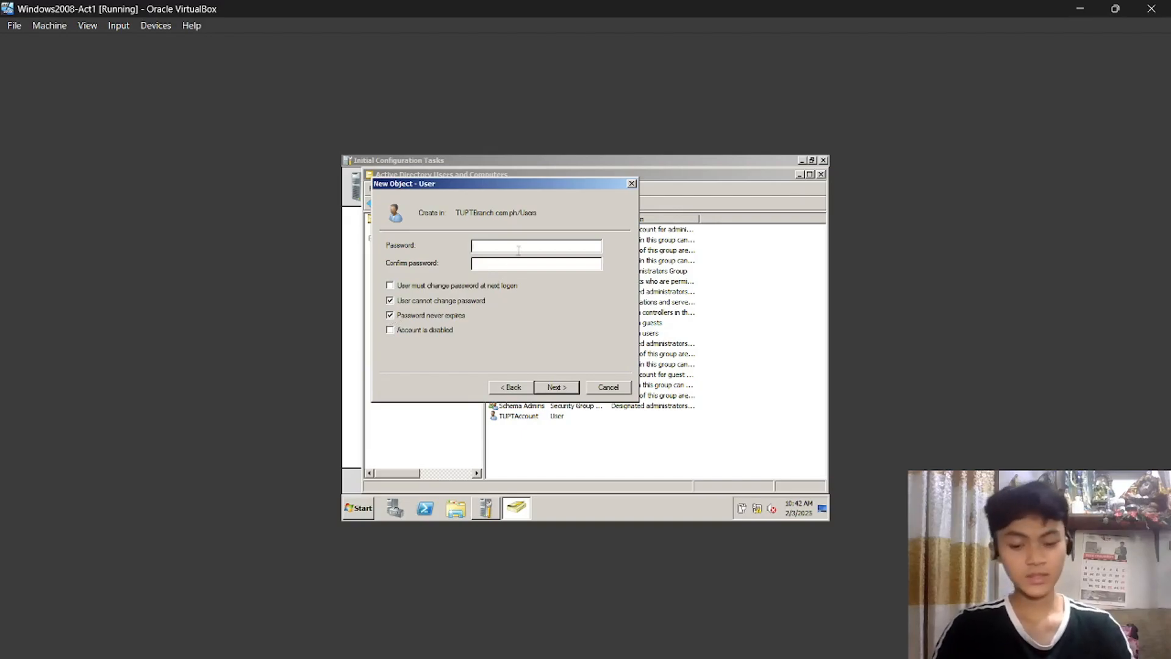
pyautogui.click(653, 641)
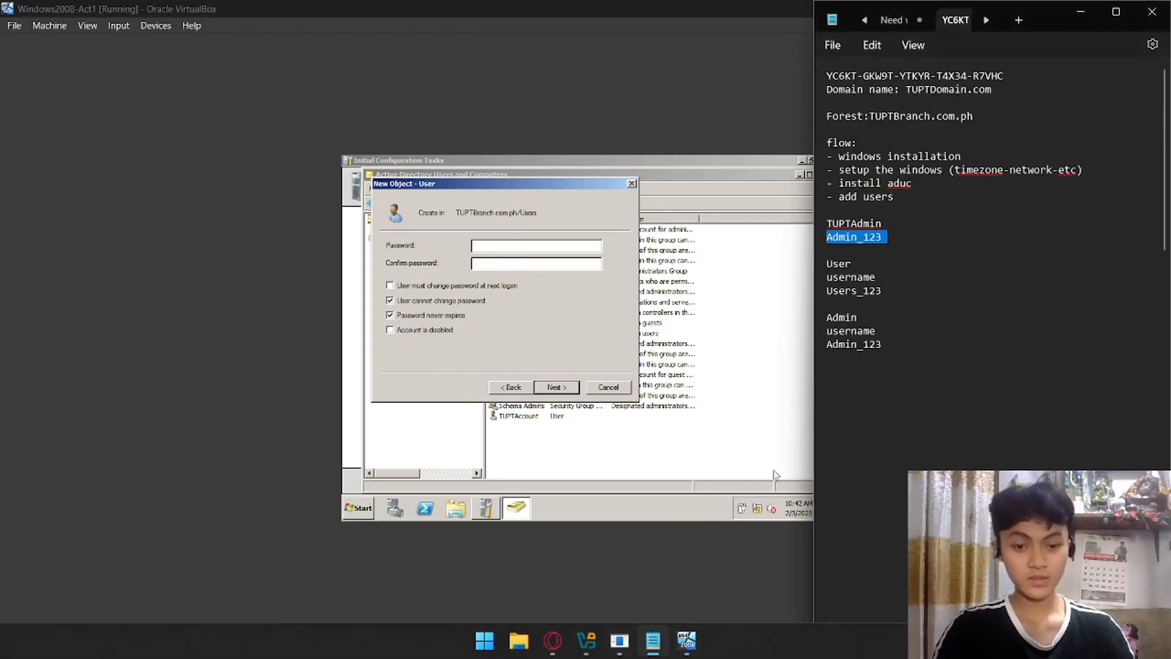
pyautogui.click(514, 245)
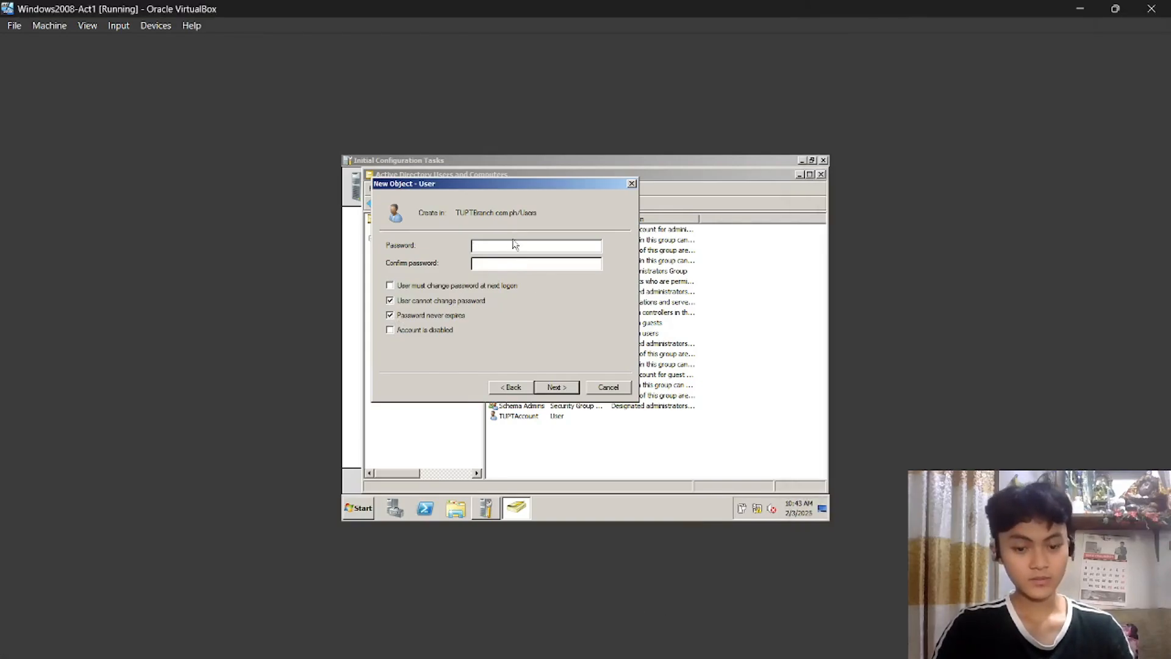
pyautogui.write('A')
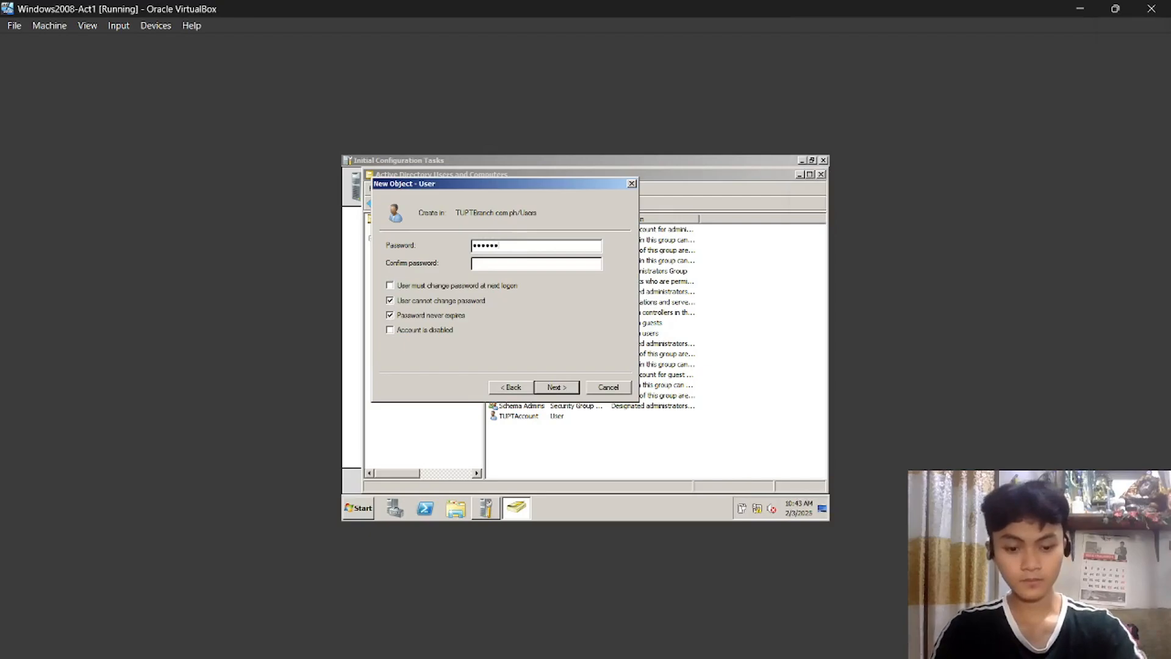
pyautogui.write('dmin_123')
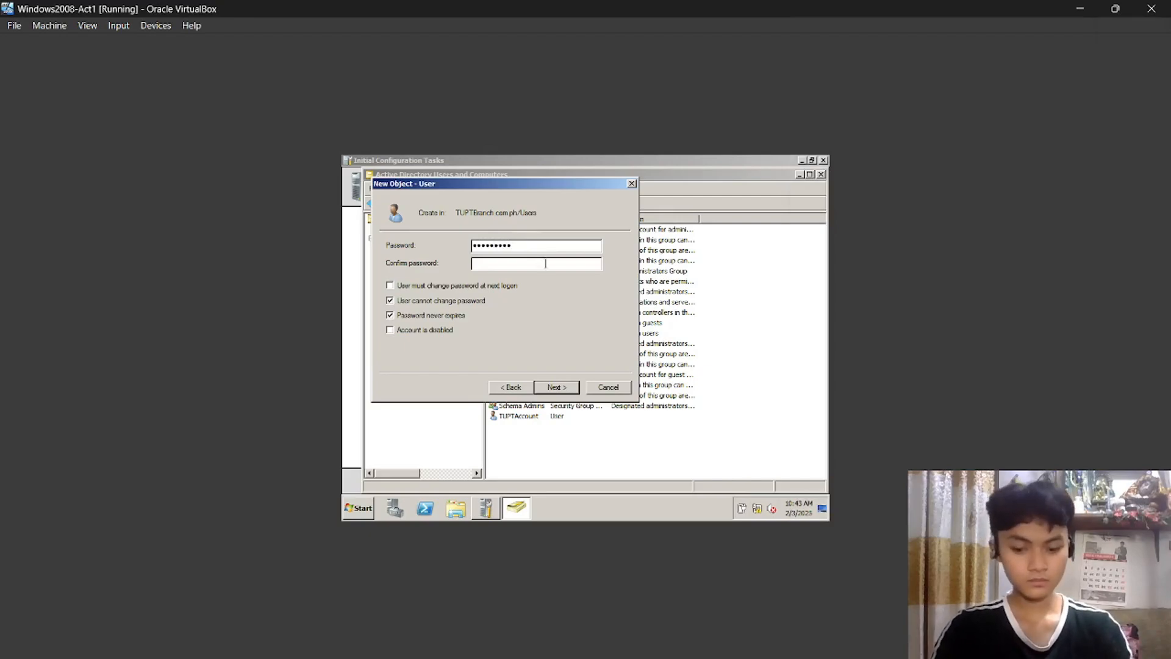
pyautogui.write('Admin_12')
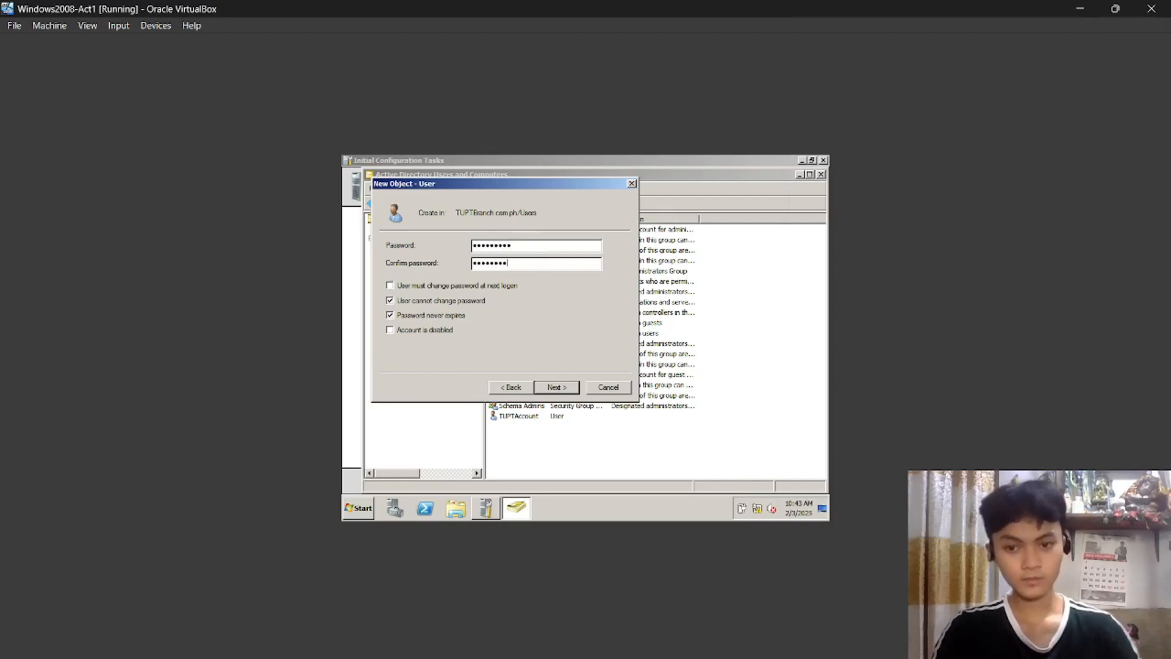
pyautogui.write('3')
pyautogui.click(561, 389)
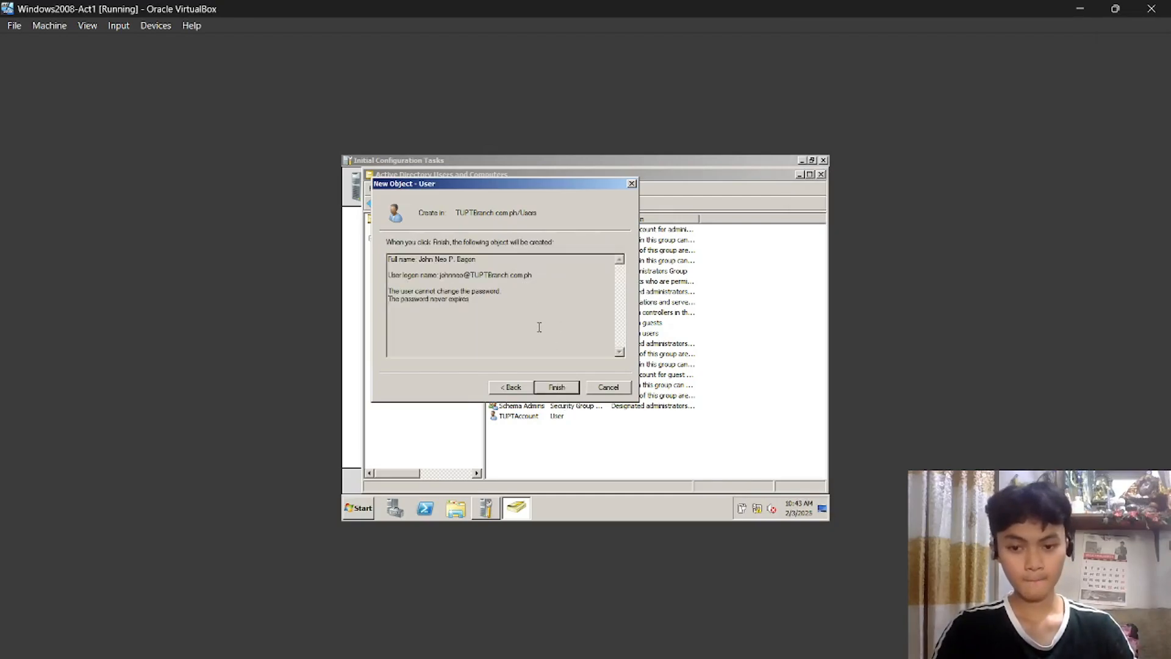
pyautogui.click(561, 387)
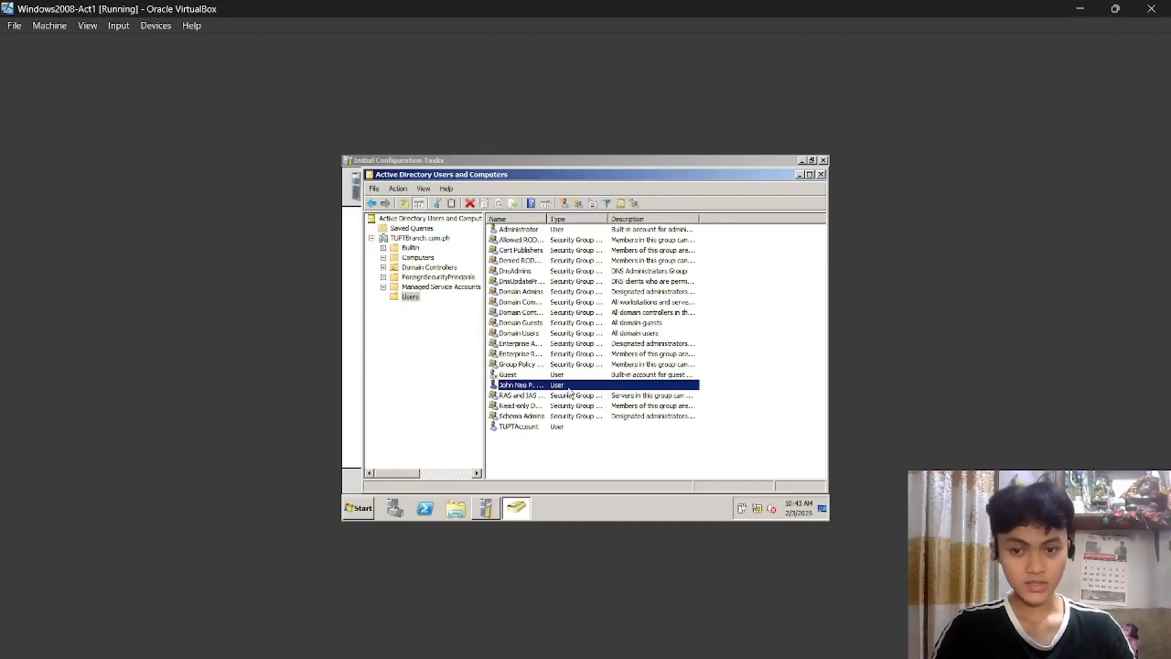
# Add the new student user to the Administrators group via its right-click menu and confirm success.
pyautogui.click(573, 414)
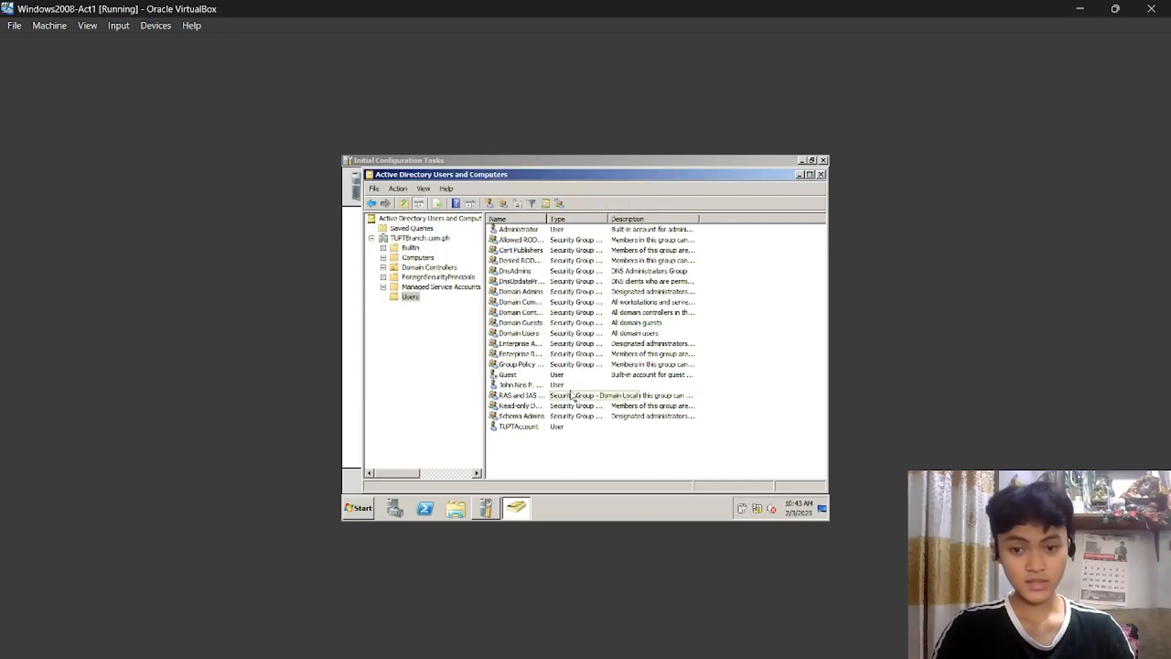
pyautogui.click(562, 386)
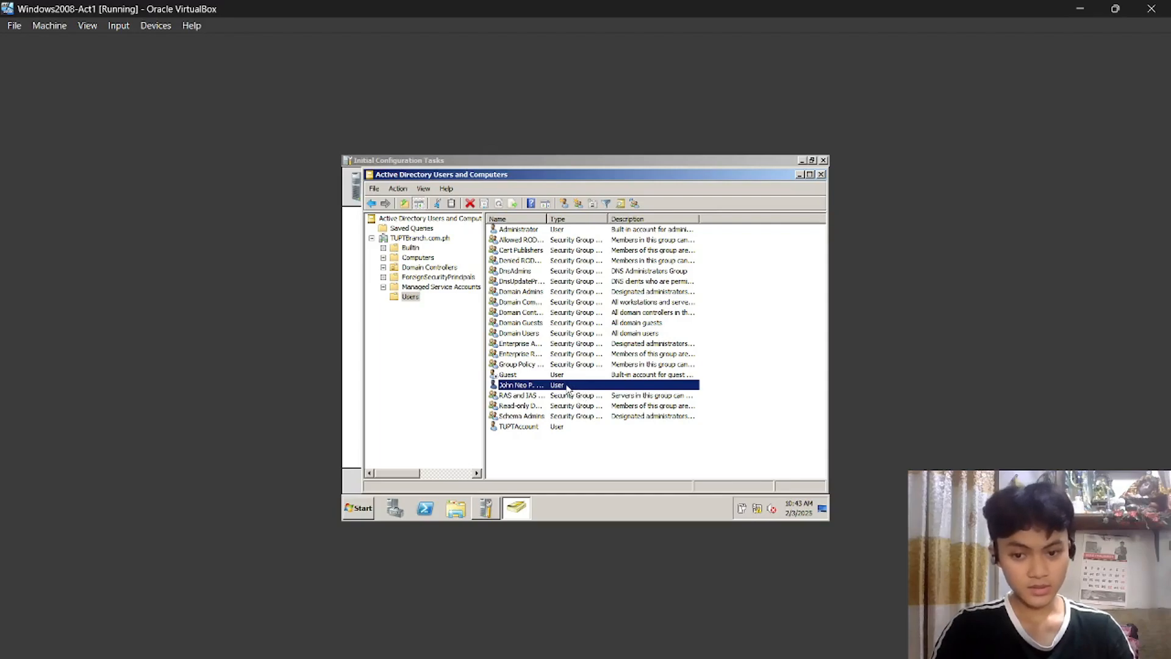
pyautogui.rightClick(567, 388)
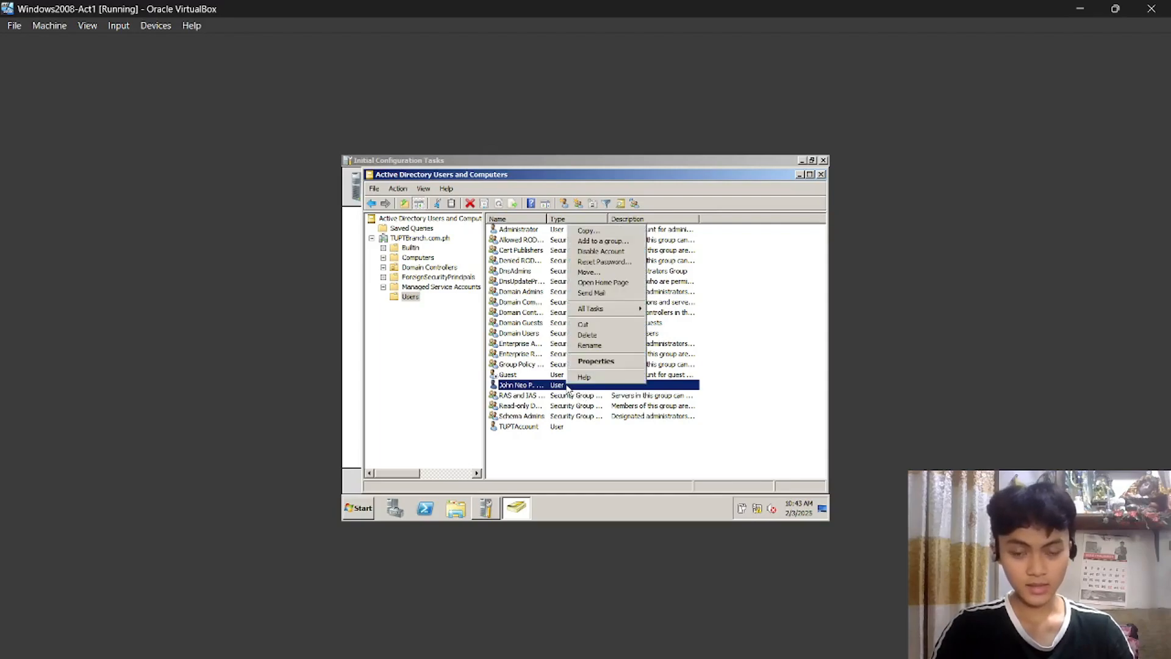
pyautogui.click(635, 244)
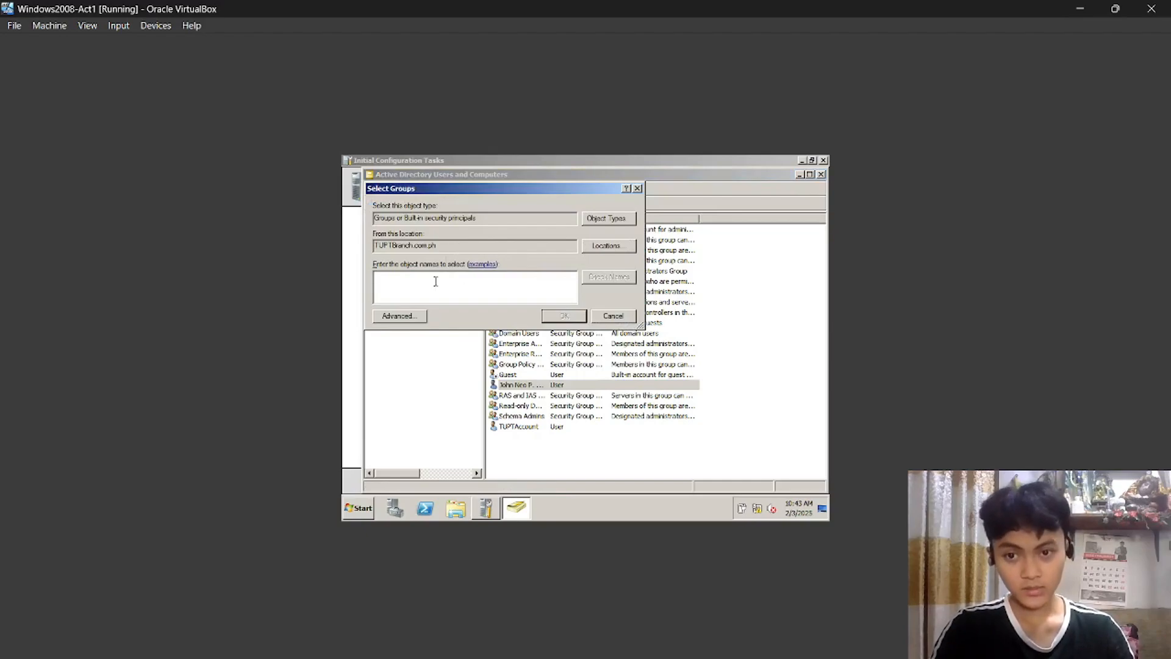
pyautogui.write('Administ')
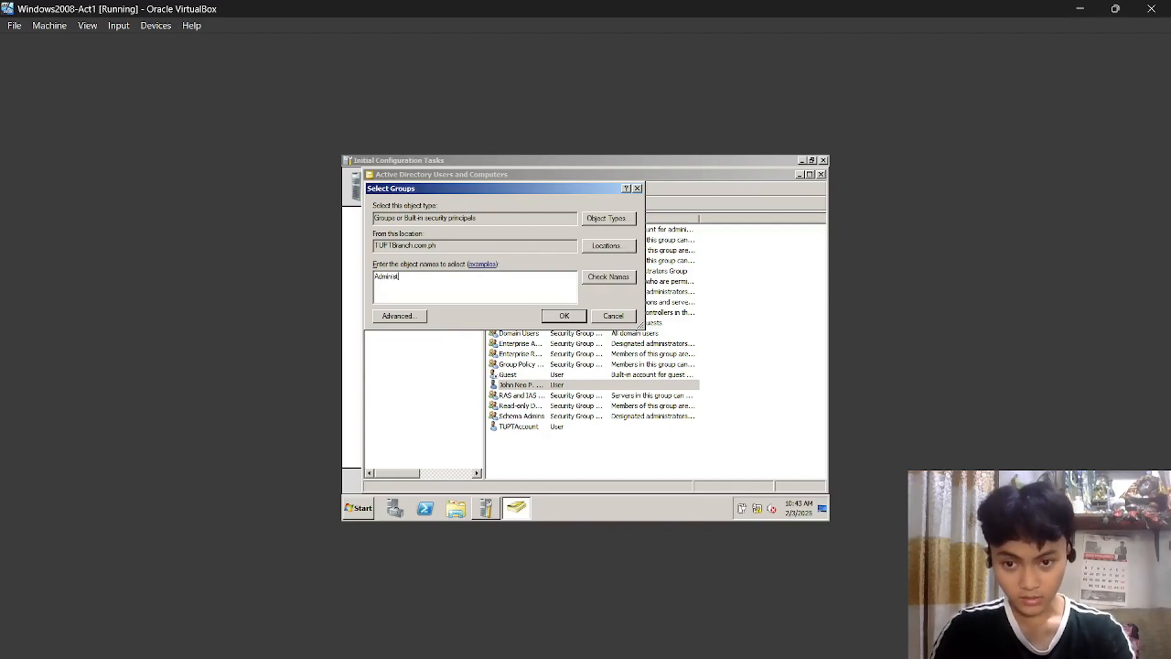
pyautogui.write('rators')
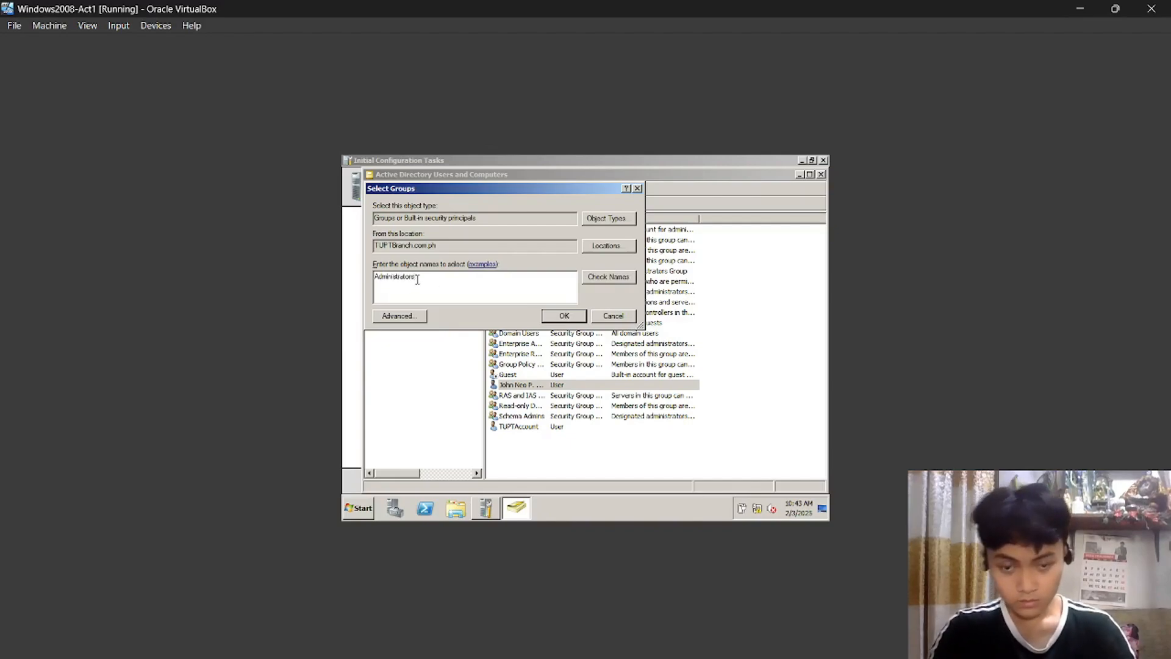
pyautogui.click(566, 317)
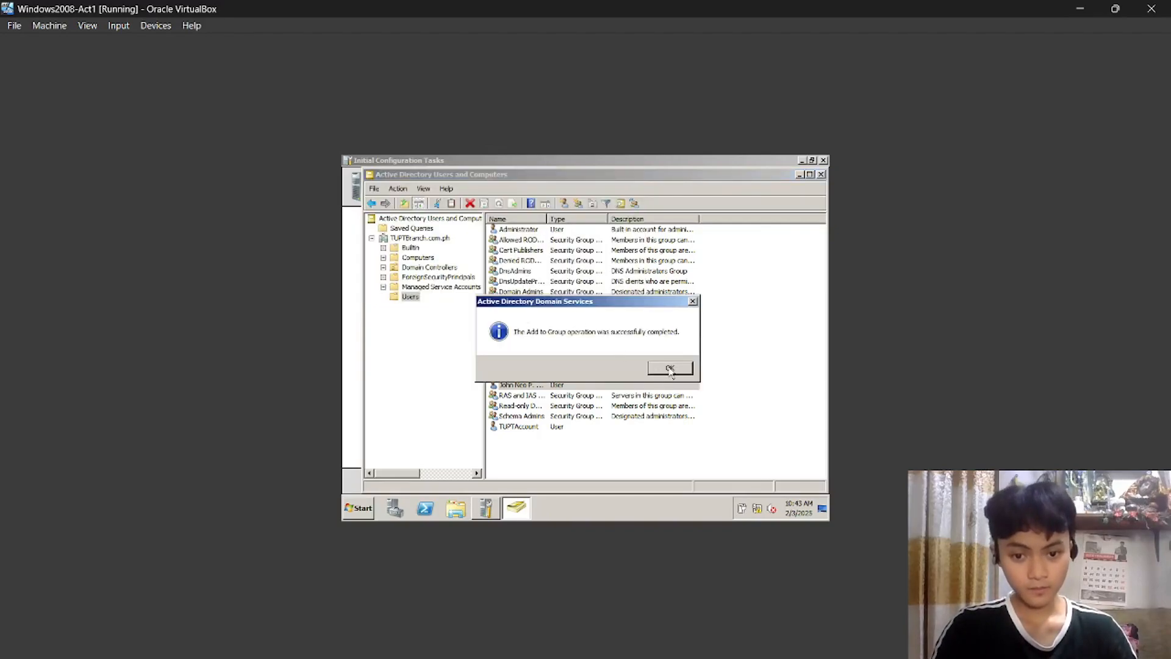
pyautogui.click(669, 368)
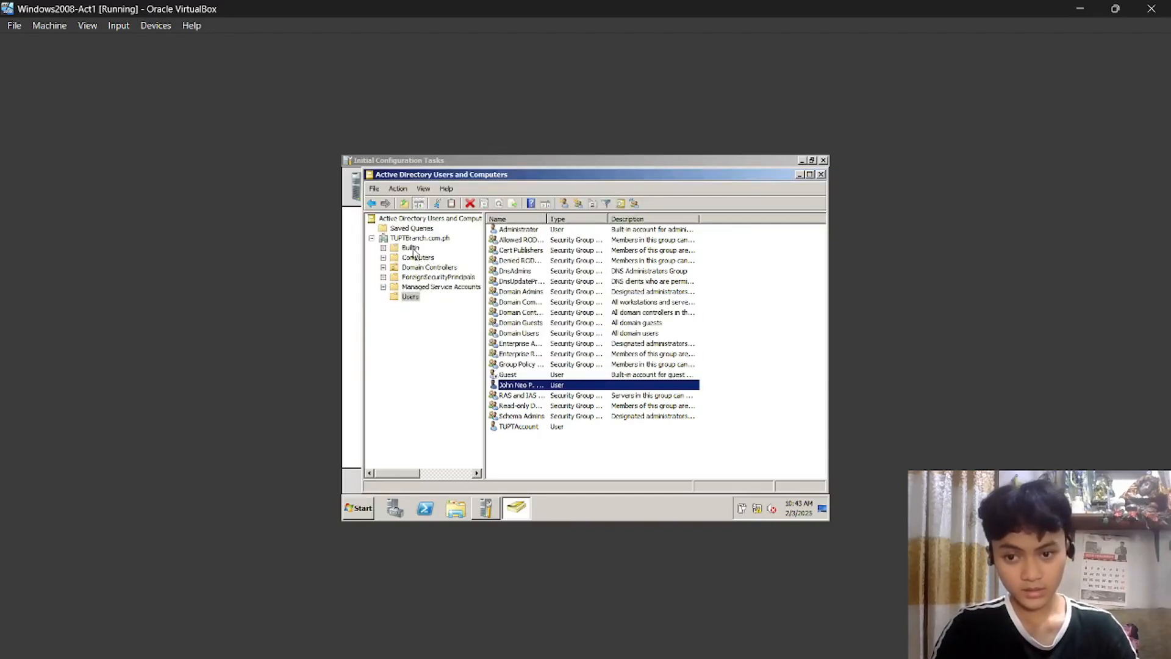
# Check that the Builtin Administrators group's Members list includes the new user, then apply with OK.
pyautogui.click(410, 247)
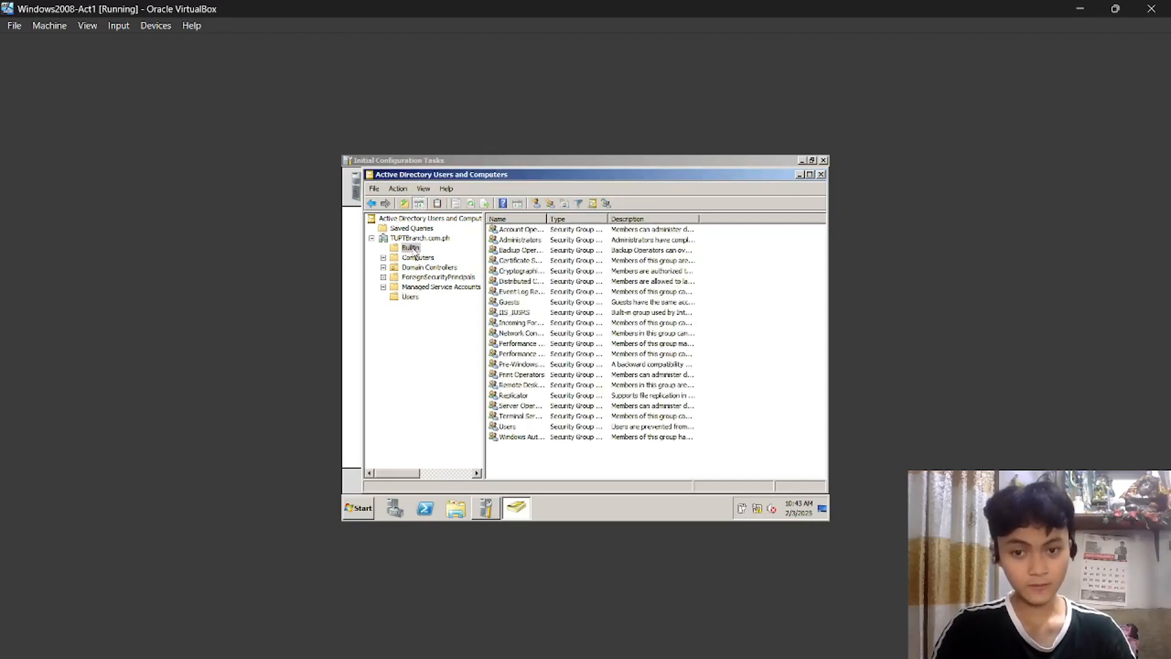
pyautogui.moveTo(537, 456); pyautogui.dragTo(524, 229)
pyautogui.click(554, 457)
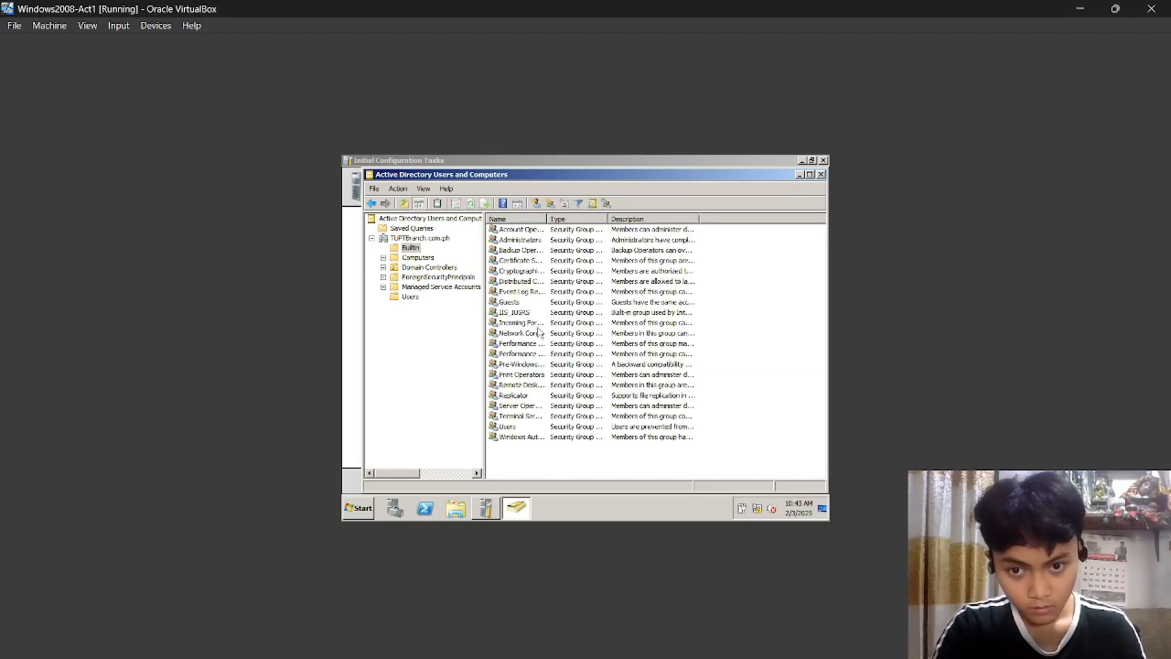
pyautogui.click(541, 241)
pyautogui.doubleClick(541, 242)
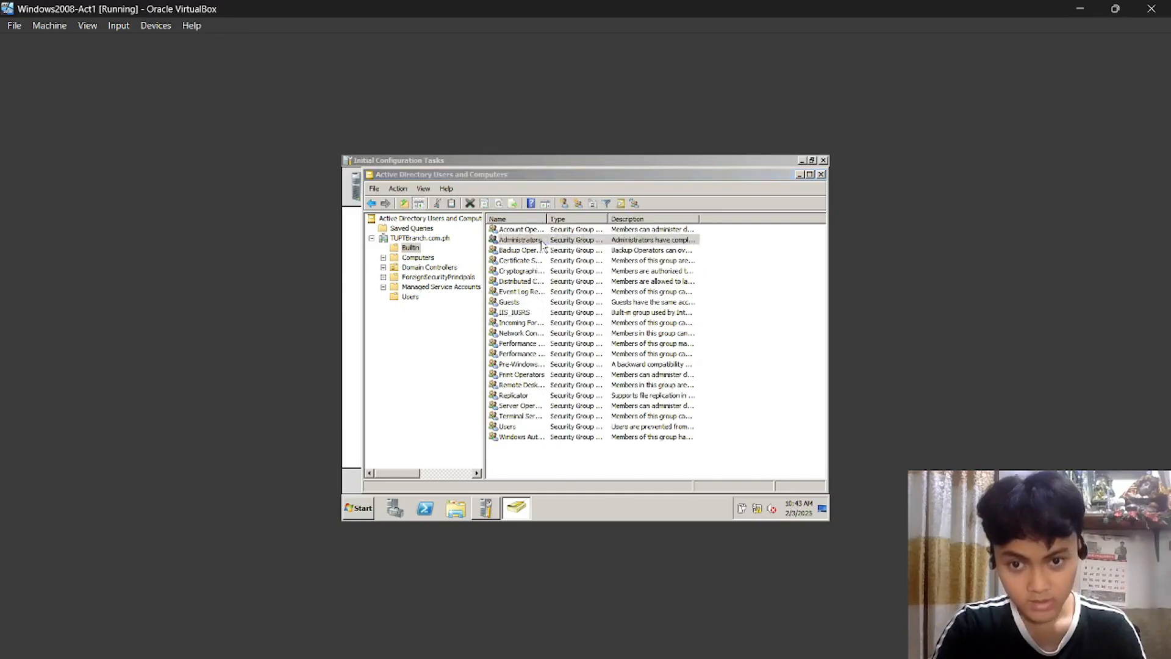
pyautogui.click(646, 274)
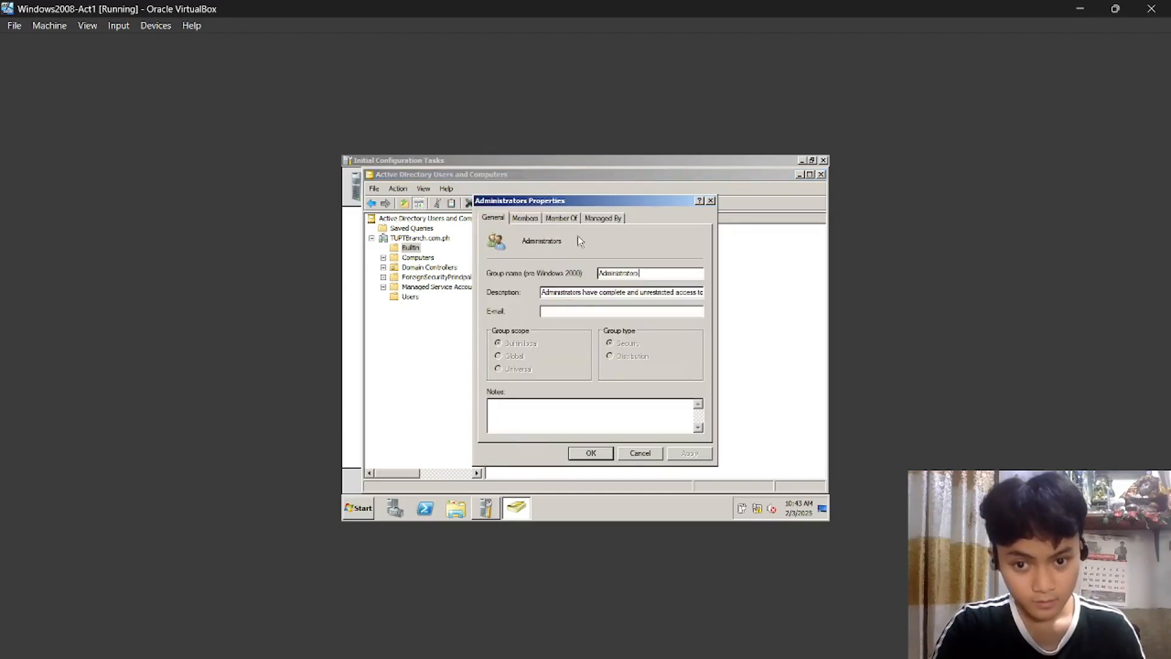
pyautogui.click(535, 220)
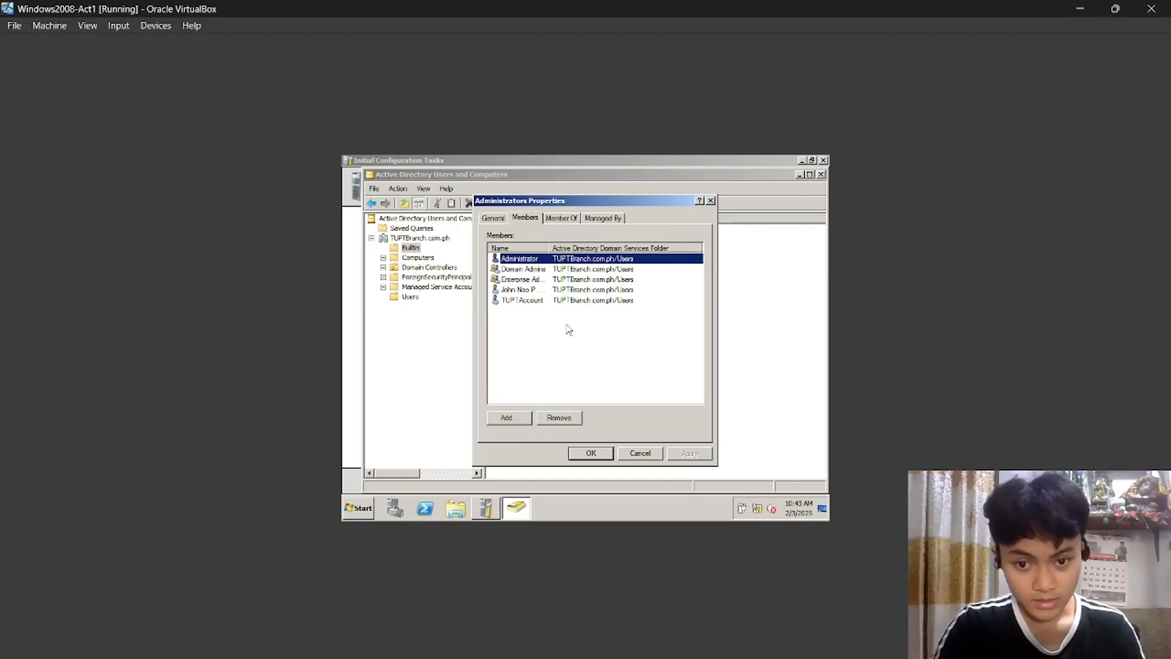
pyautogui.click(544, 290)
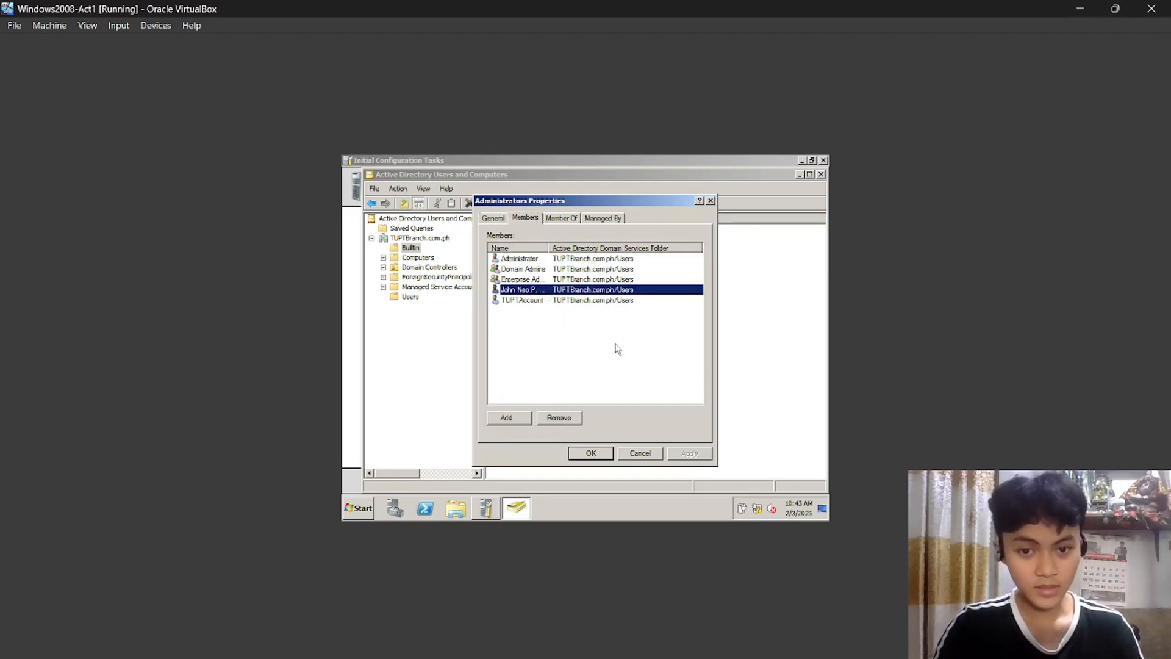
pyautogui.click(598, 457)
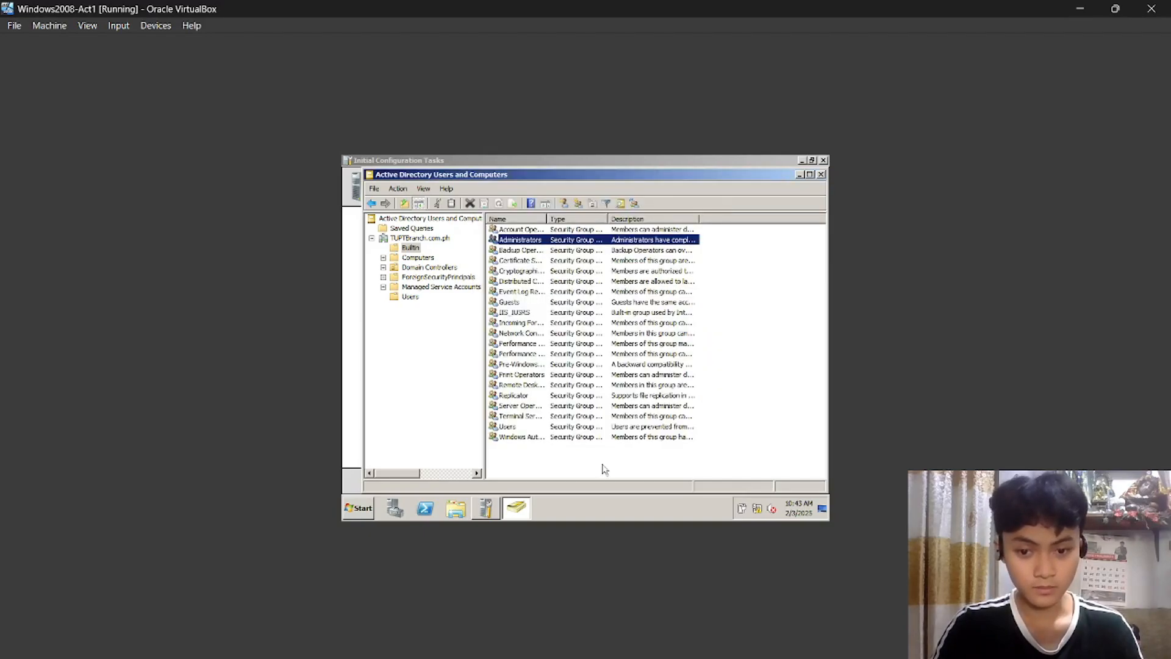
pyautogui.click(577, 465)
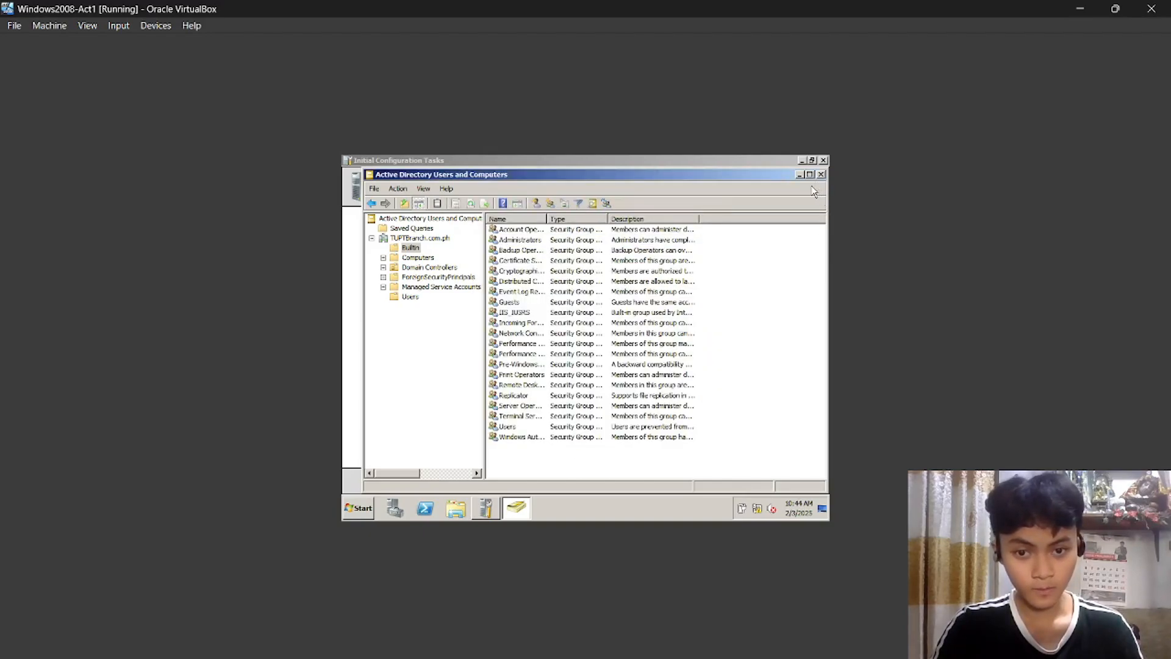
# Start a new user in the Users container and place the student roster PDF beside the VM.
pyautogui.click(409, 298)
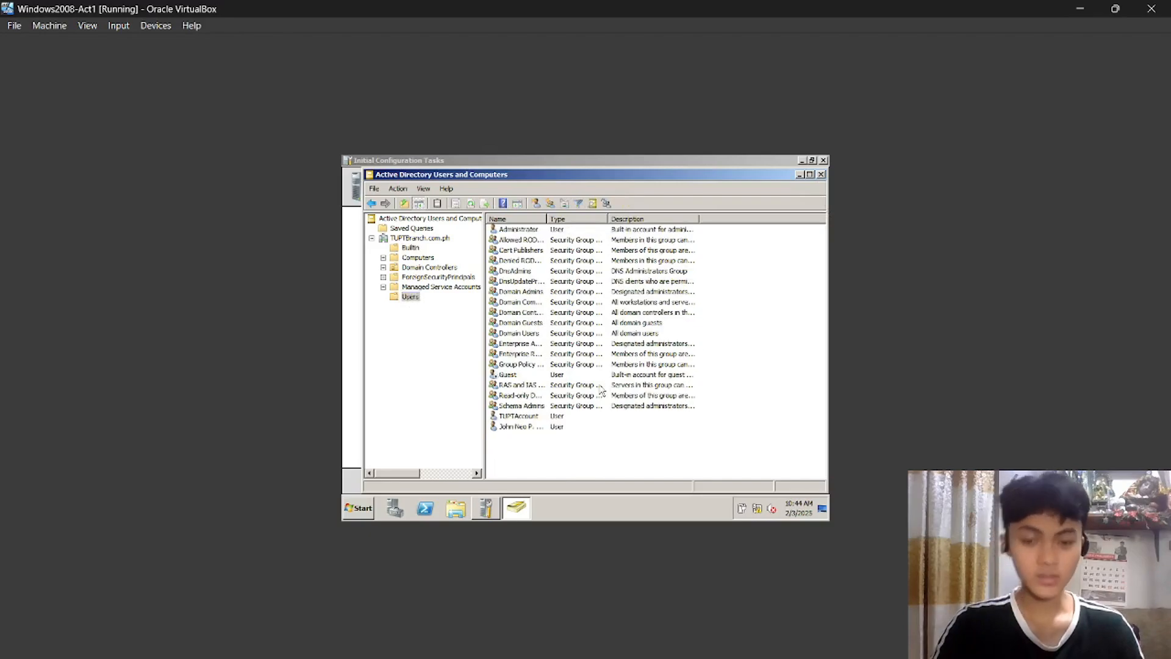
pyautogui.rightClick(514, 458)
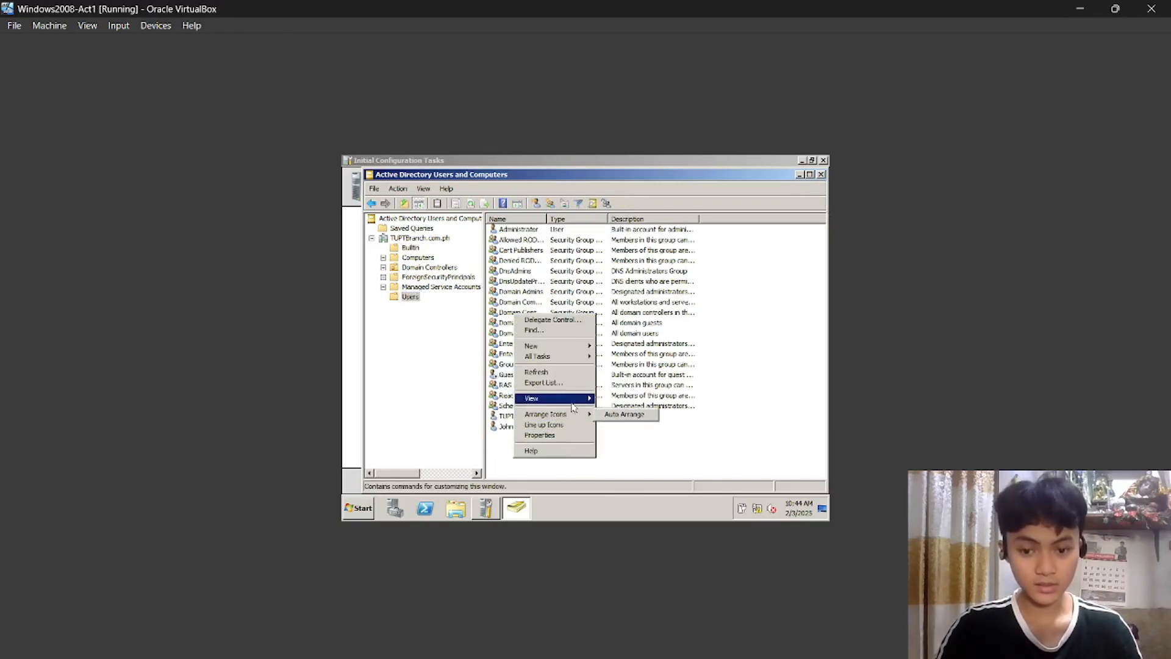
pyautogui.click(748, 407)
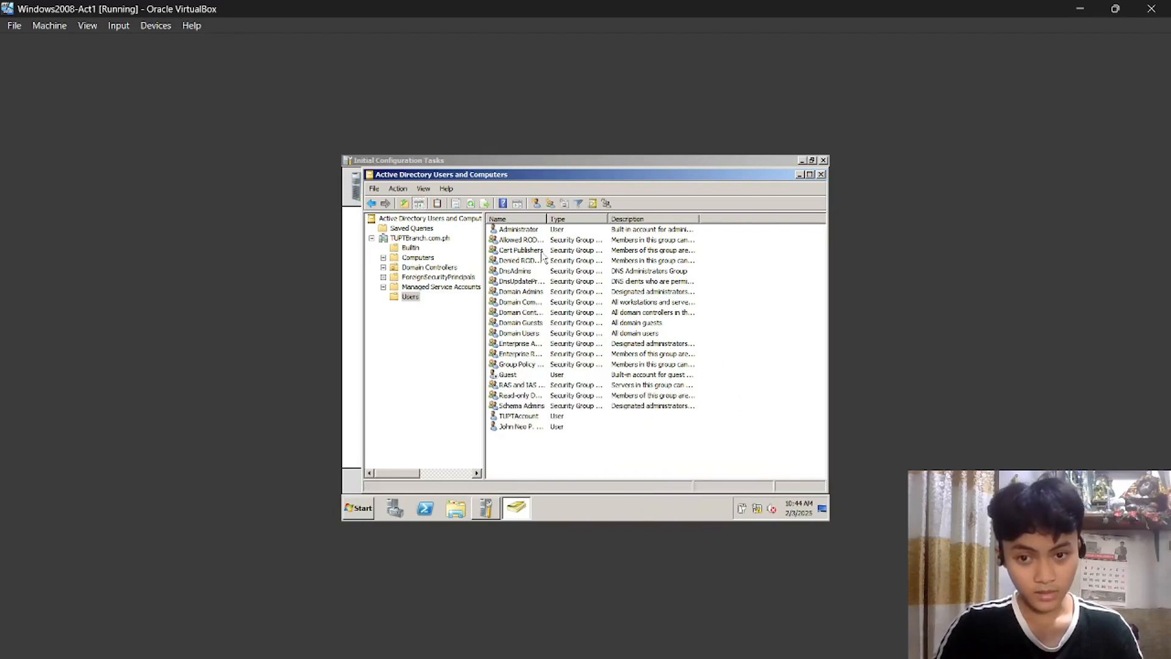
pyautogui.click(536, 203)
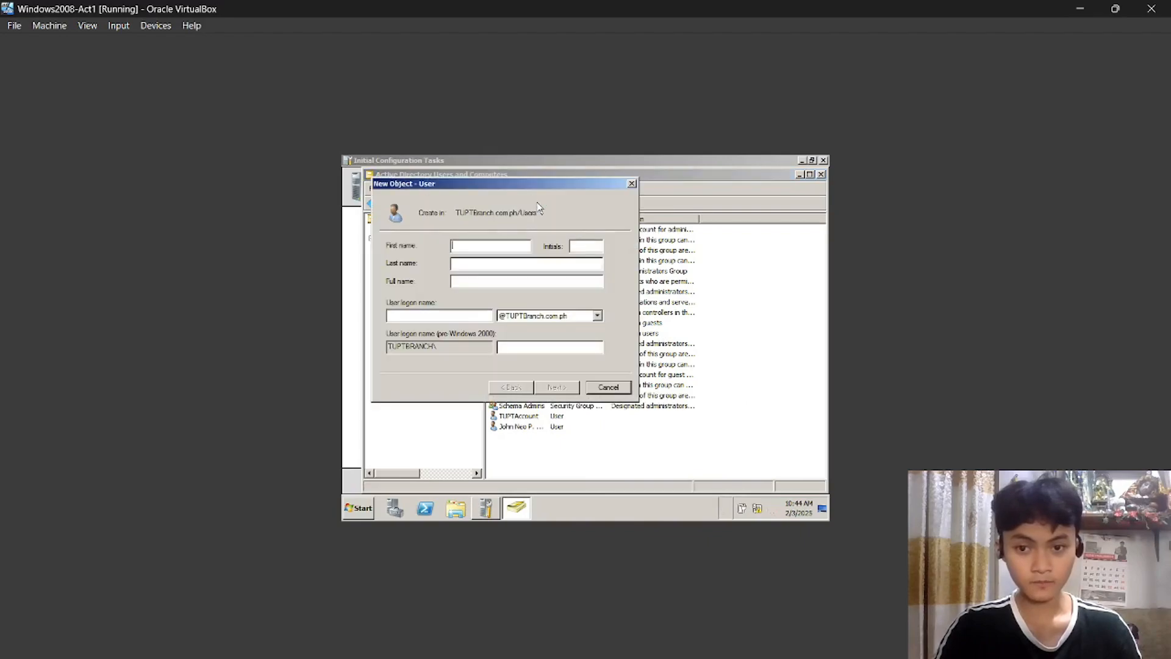
pyautogui.click(653, 643)
pyautogui.hscroll(-2, 394, 251)
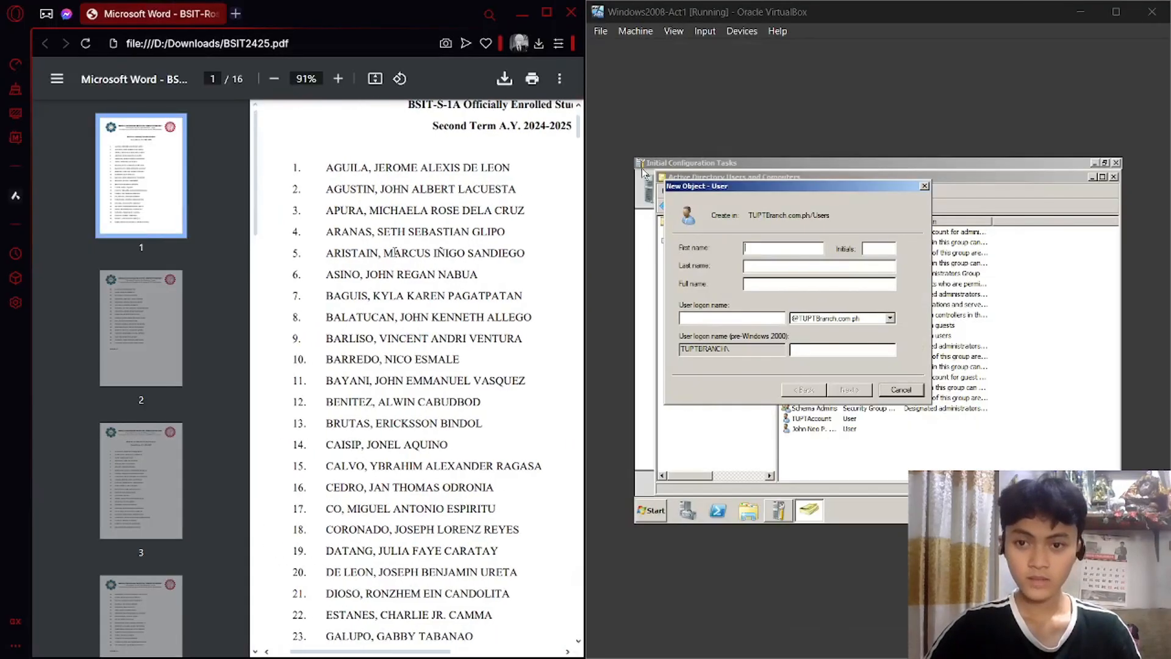
pyautogui.scroll(3, 395, 252)
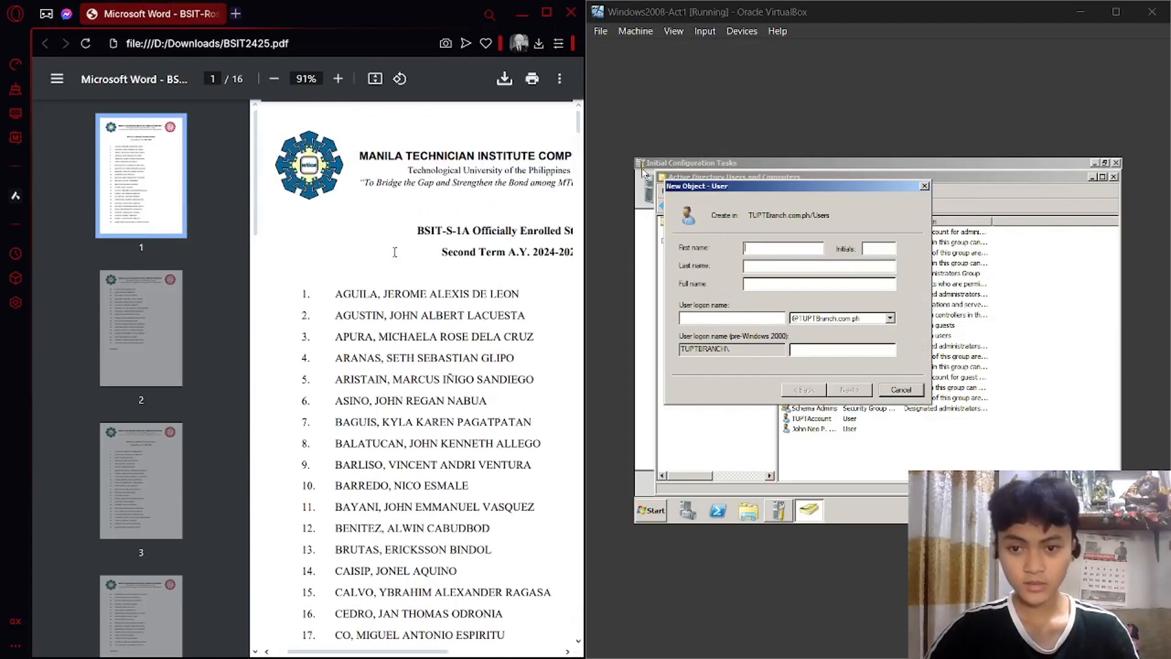
pyautogui.hscroll(1, 395, 252)
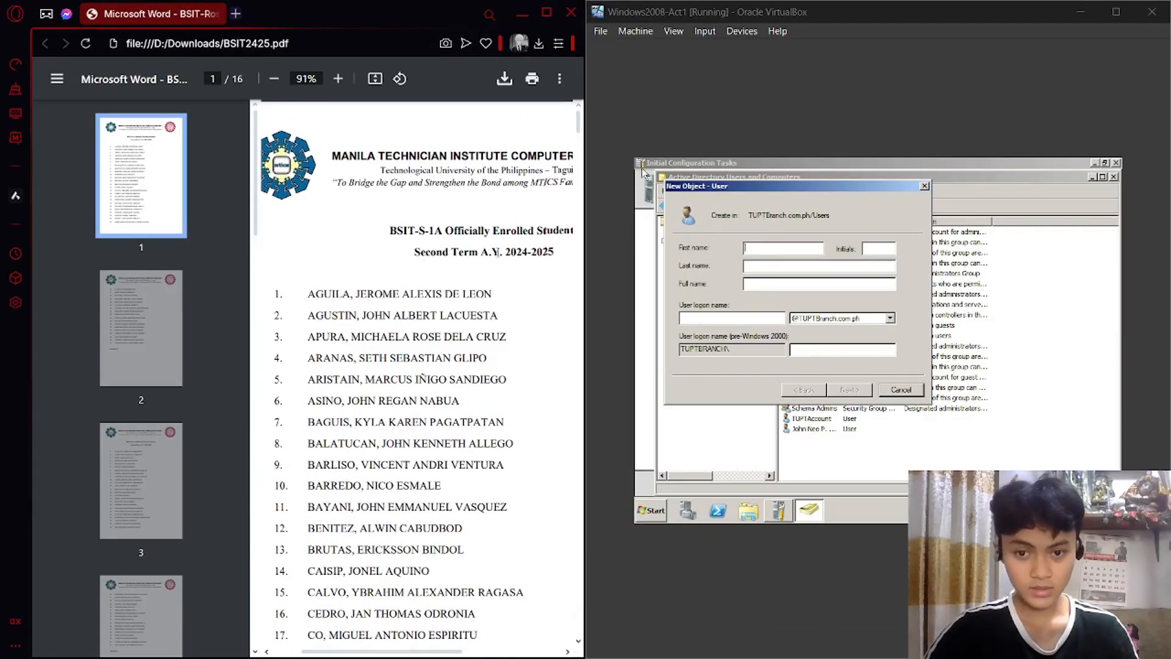
pyautogui.moveTo(502, 252); pyautogui.dragTo(556, 250)
pyautogui.click(529, 289)
pyautogui.scroll(-1, 512, 305)
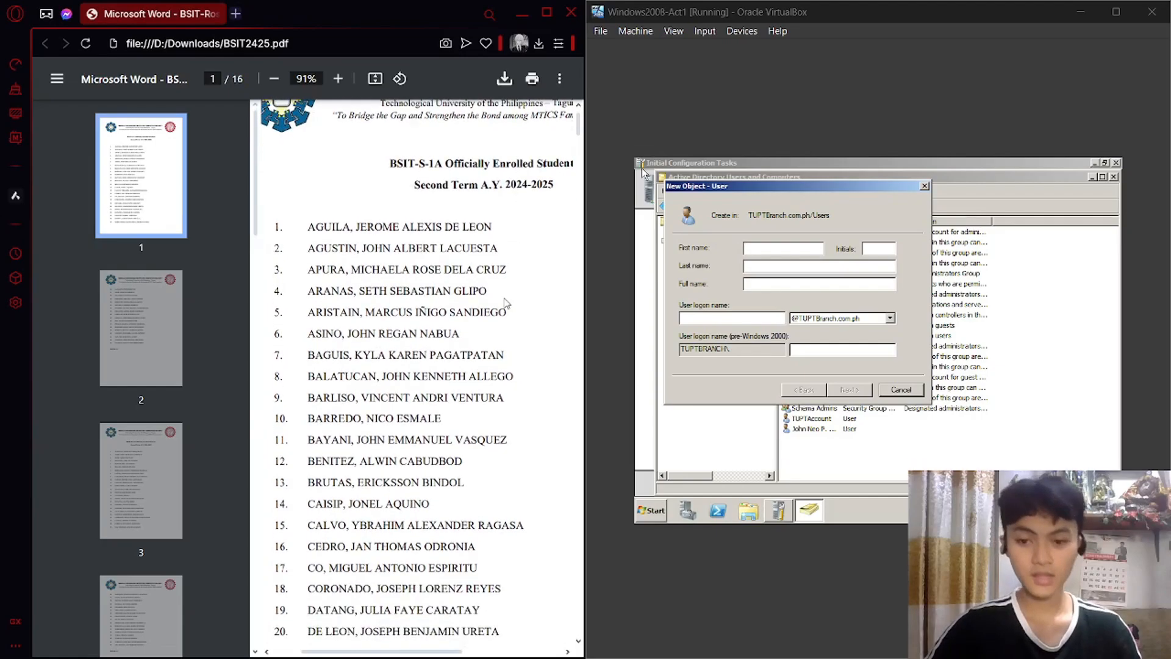
pyautogui.keyDown('ctrl'); pyautogui.scroll(3, 512, 305); pyautogui.keyUp('ctrl')
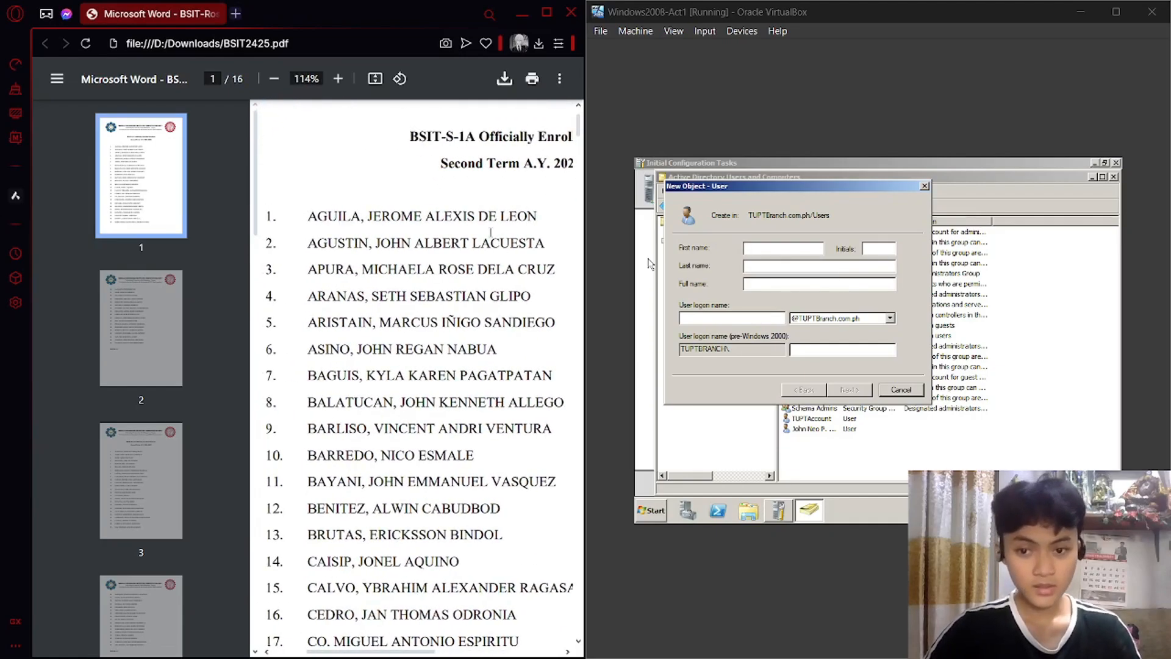
# Enter the first student's first name, last name and logon name from the roster.
pyautogui.click(778, 247)
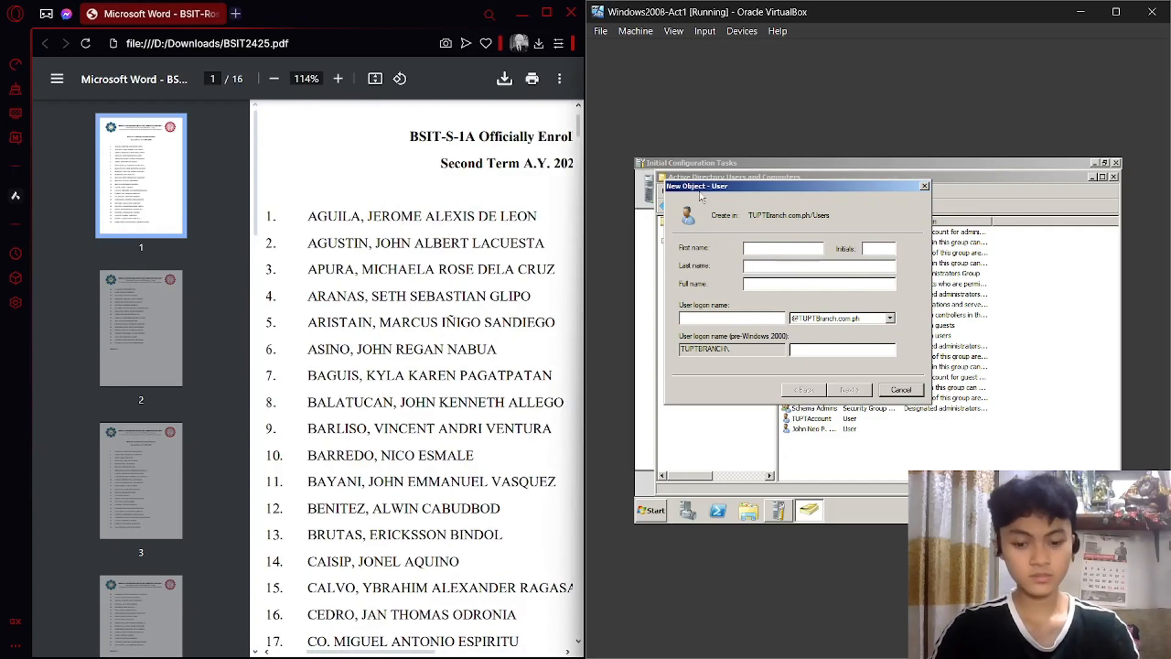
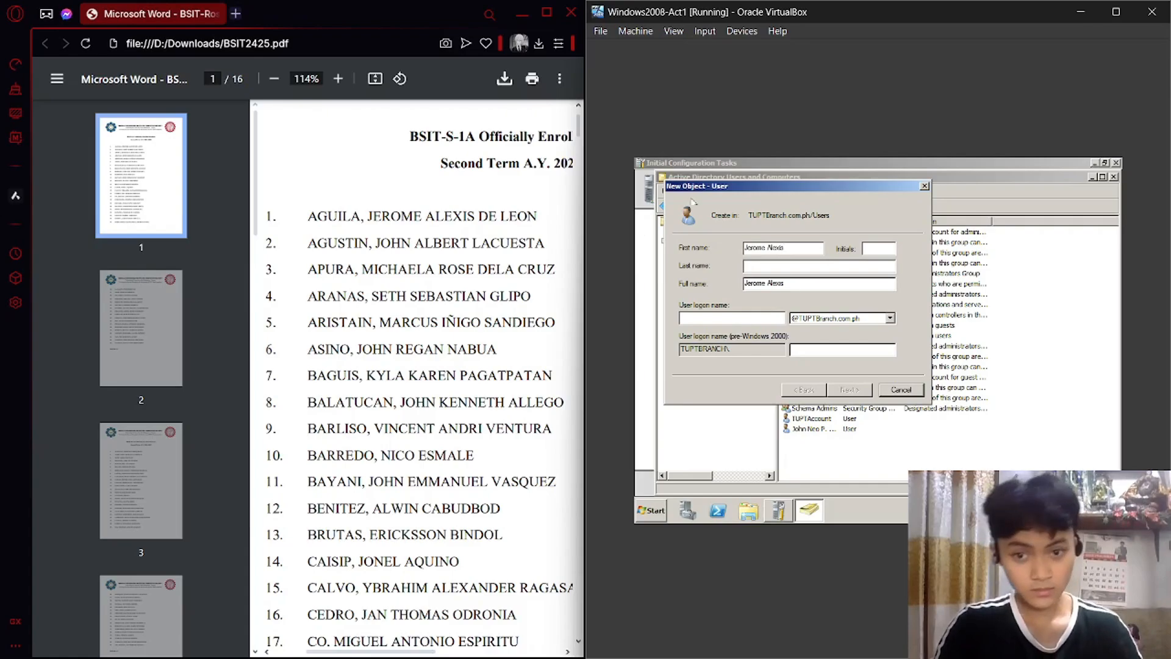
pyautogui.hscroll(5, 519, 280)
pyautogui.hscroll(-6, 517, 280)
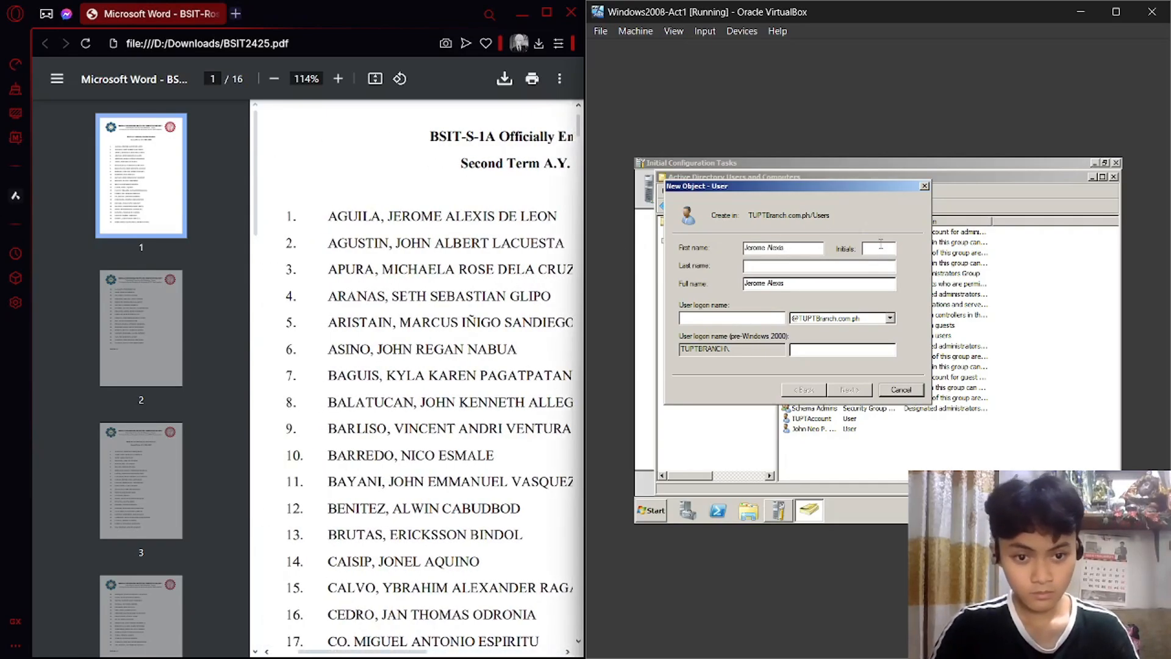
pyautogui.click(793, 265)
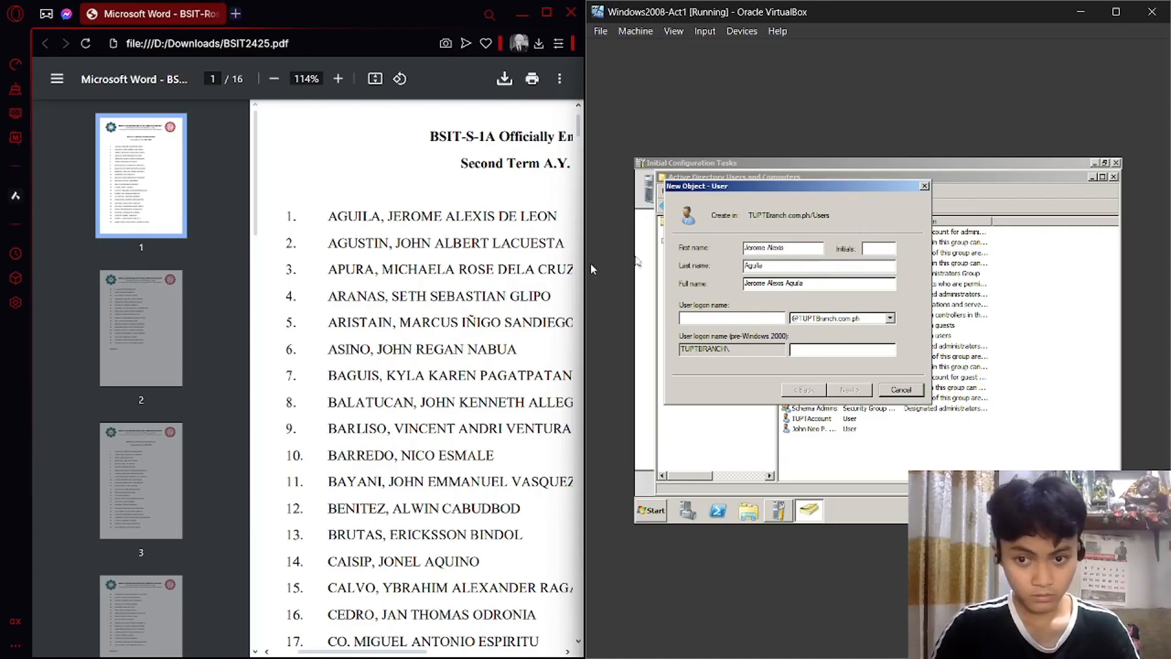
pyautogui.hscroll(2, 520, 286)
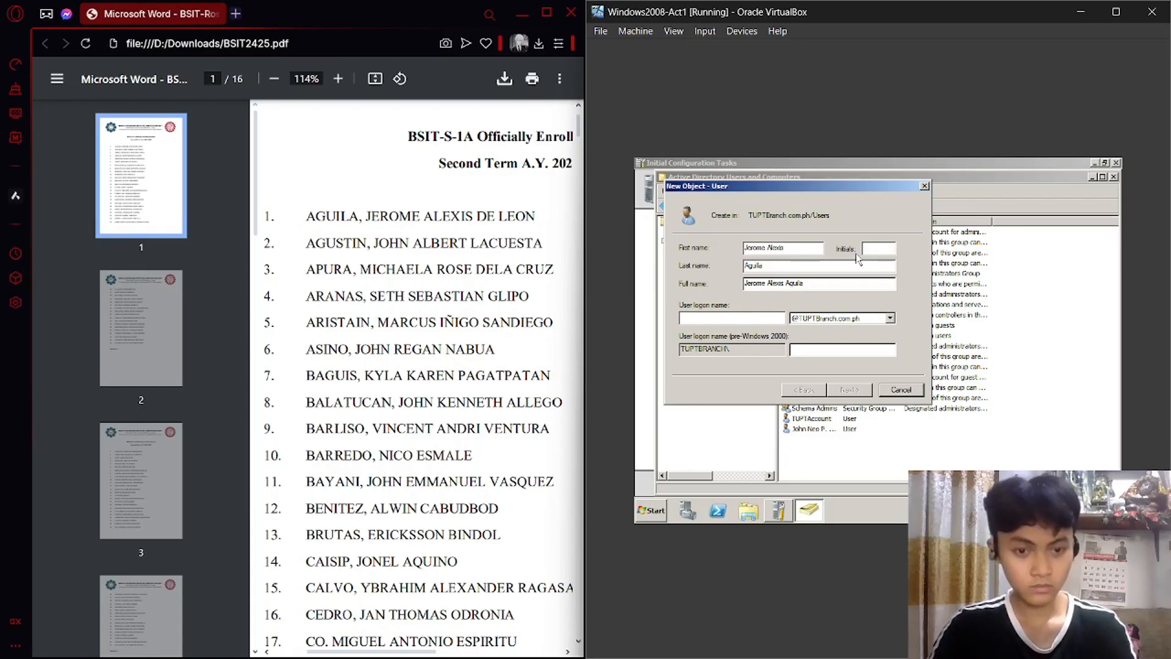
pyautogui.write('DL')
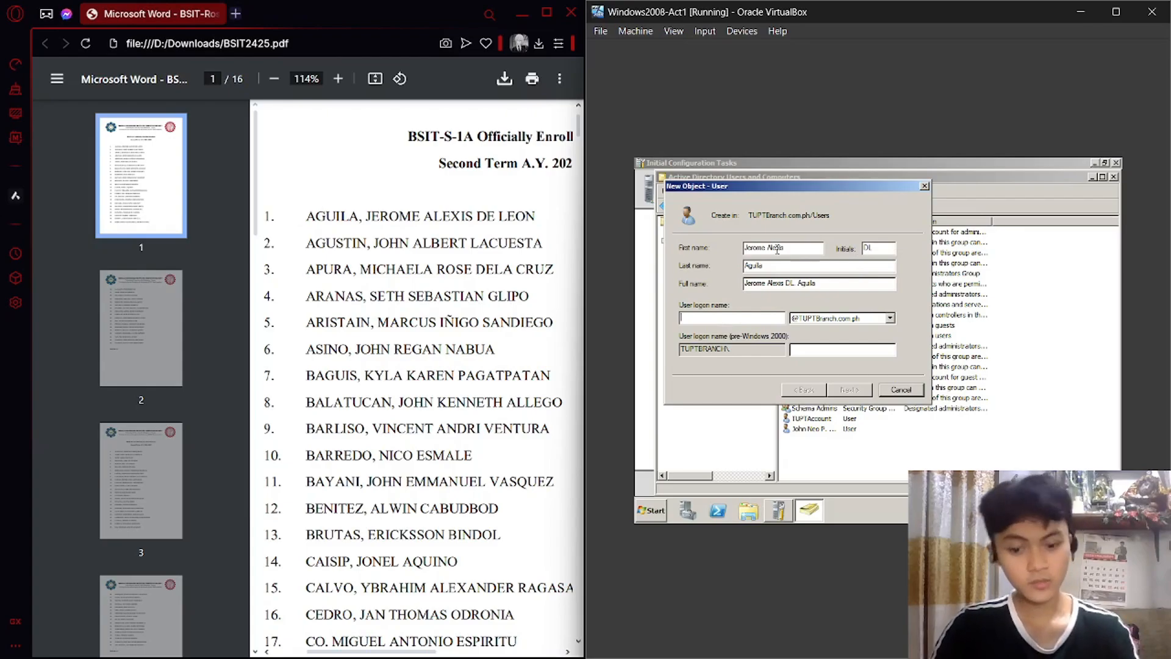
pyautogui.write('jerome')
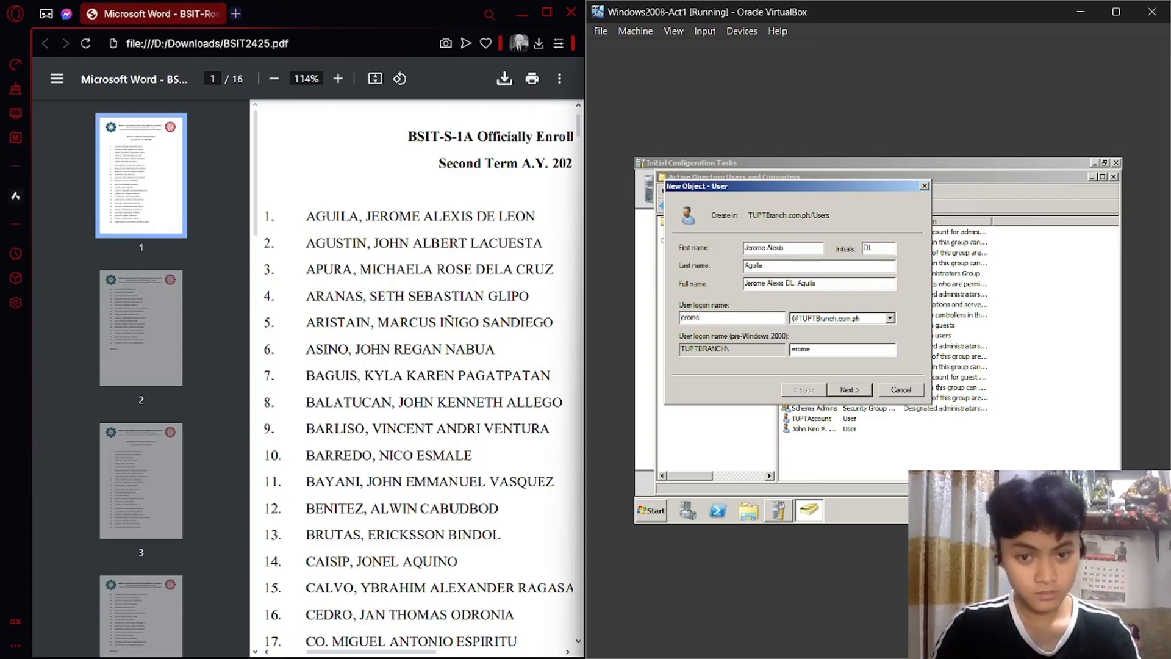
pyautogui.click(850, 389)
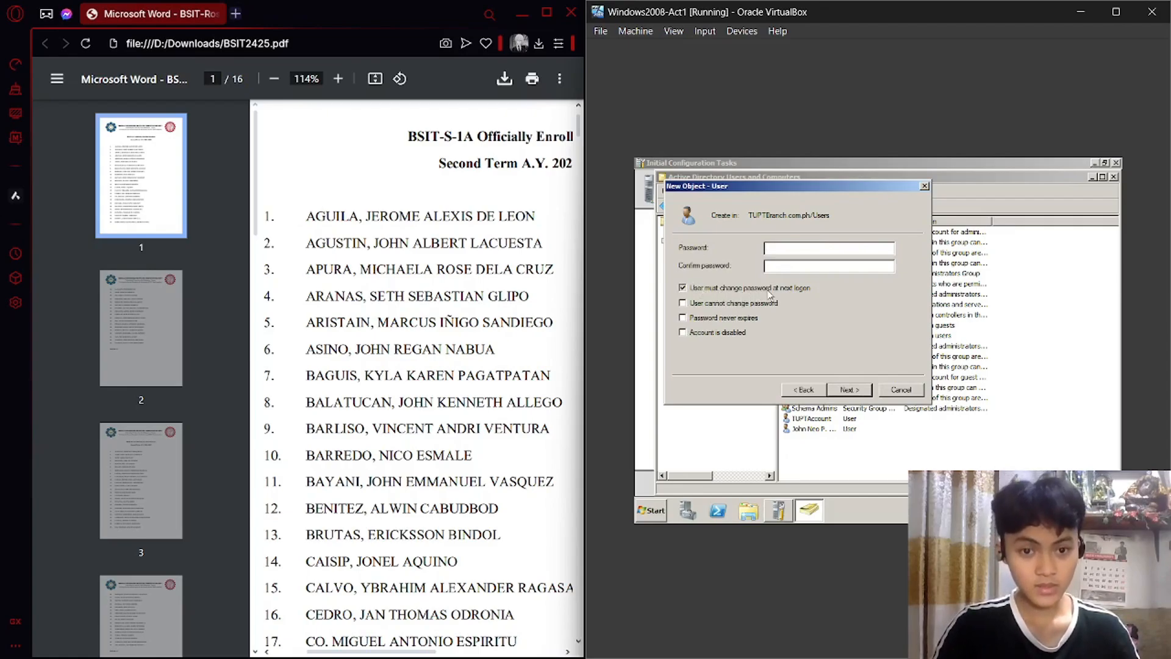
# Require a password change at next logon and enter the standard user password from the notes.
pyautogui.click(697, 288)
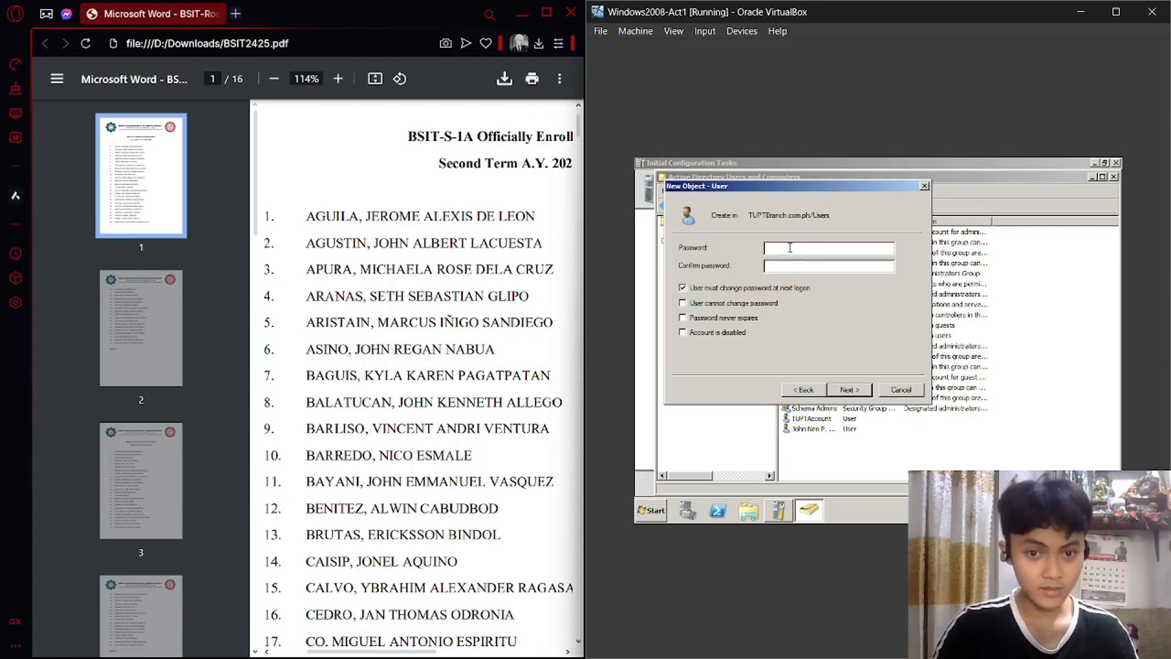
pyautogui.click(653, 641)
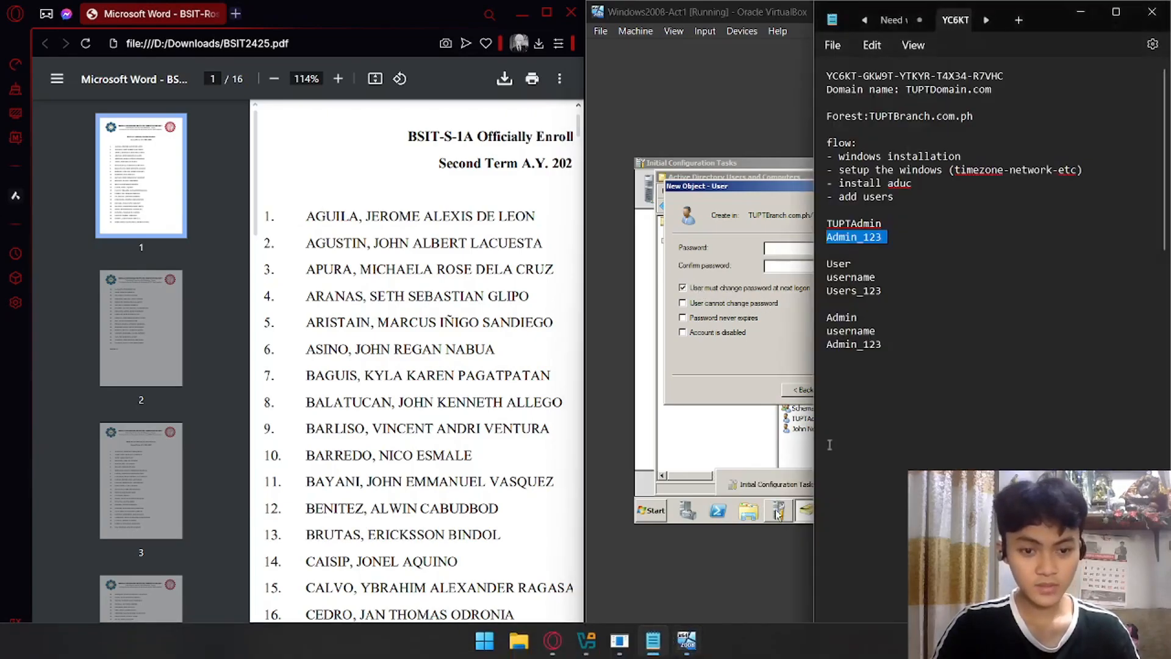
pyautogui.moveTo(889, 291); pyautogui.dragTo(822, 291)
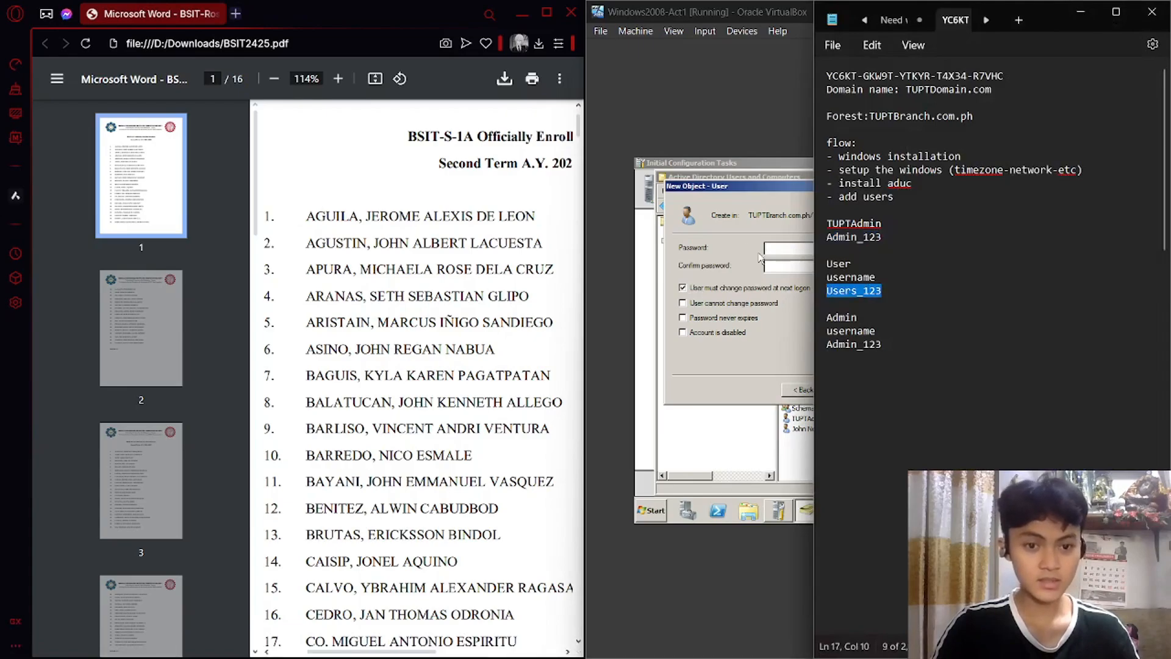
pyautogui.click(797, 248)
pyautogui.write('U')
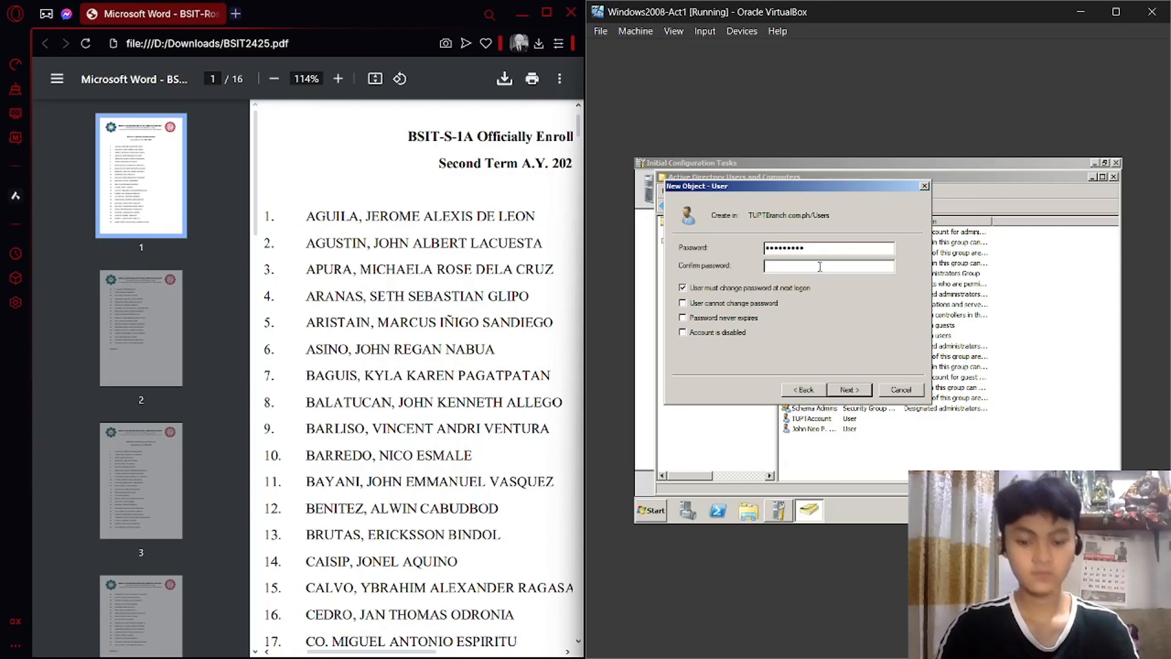
pyautogui.write('Users_1')
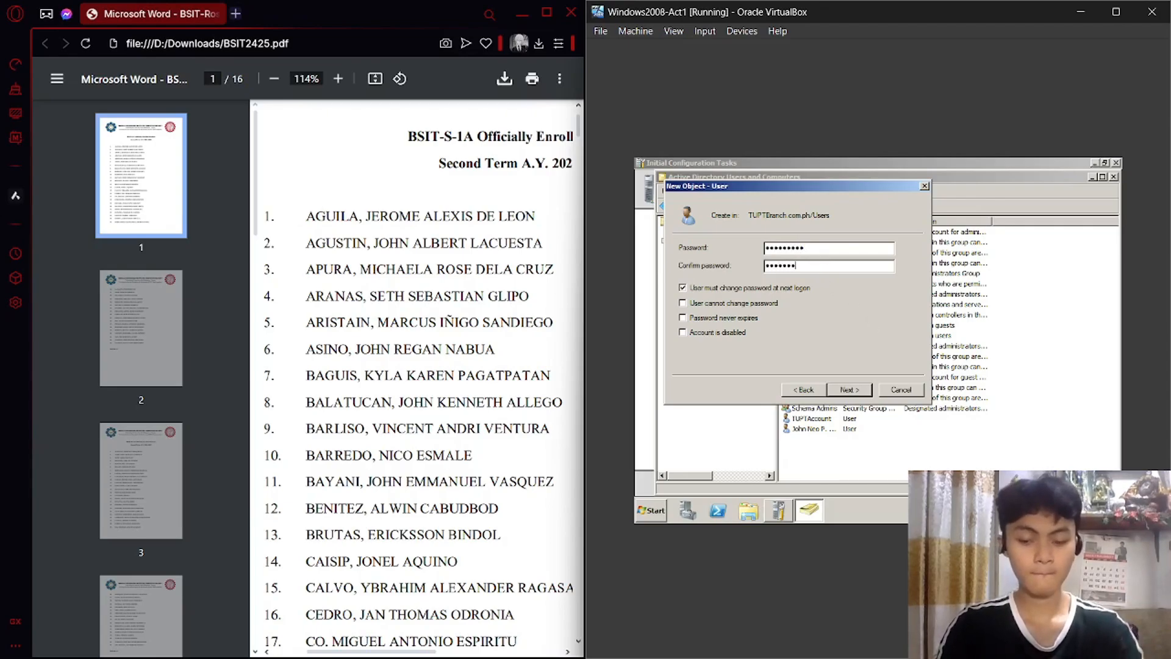
pyautogui.write('23')
# Finish creating the first student's account and start another new user.
pyautogui.click(852, 390)
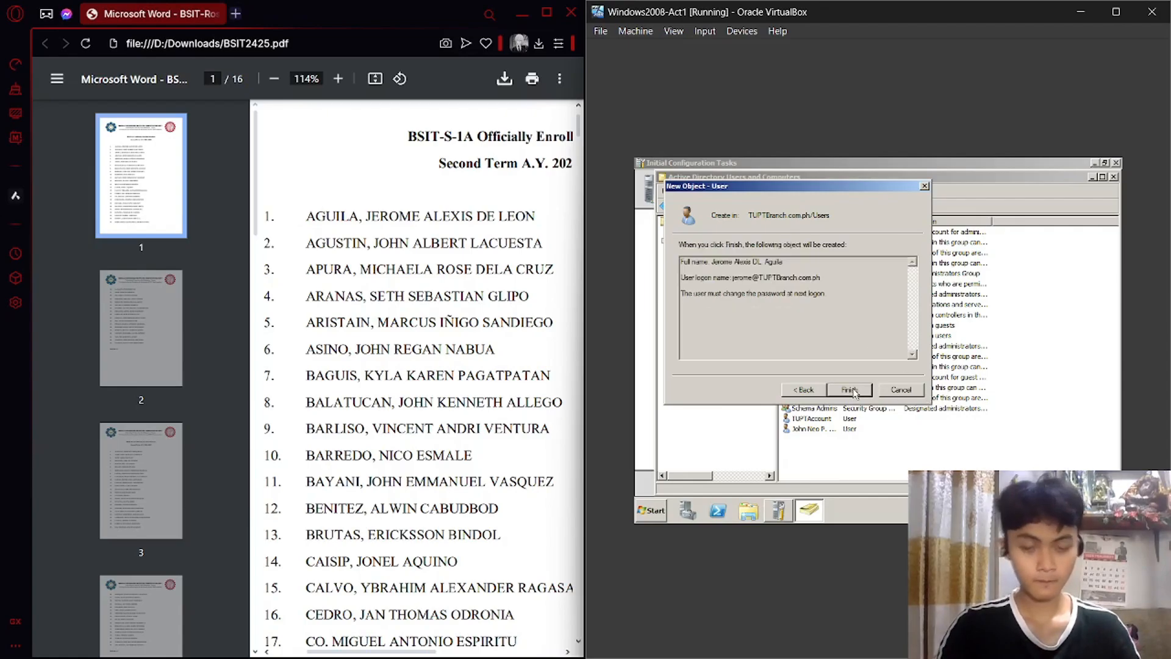
pyautogui.click(853, 390)
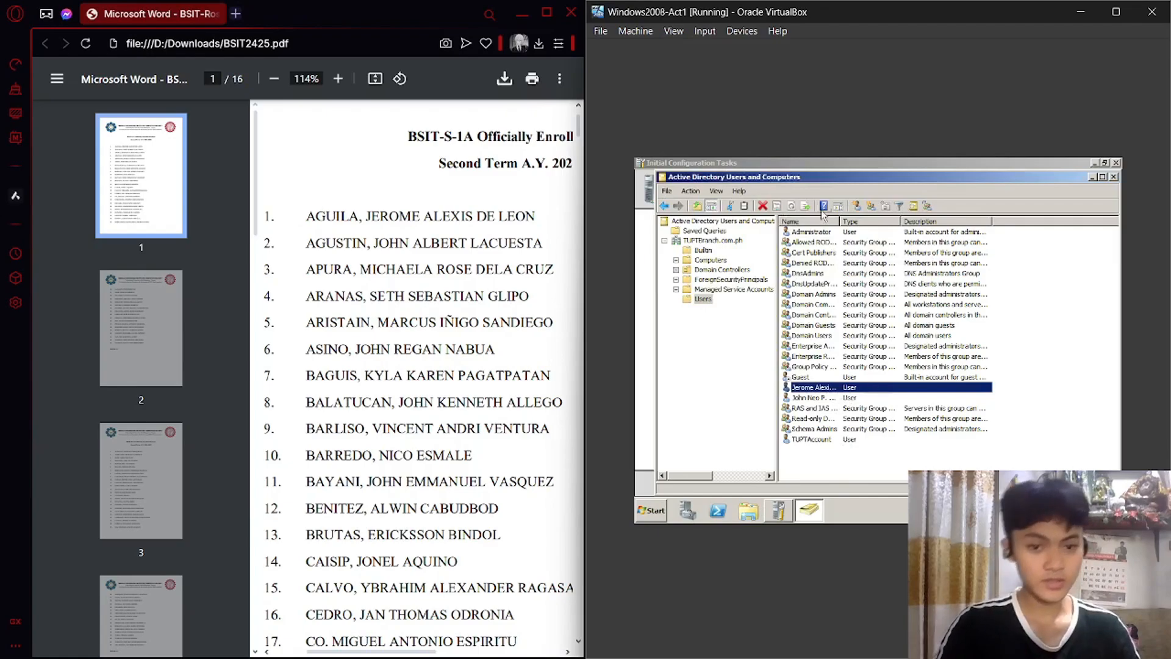
pyautogui.click(856, 207)
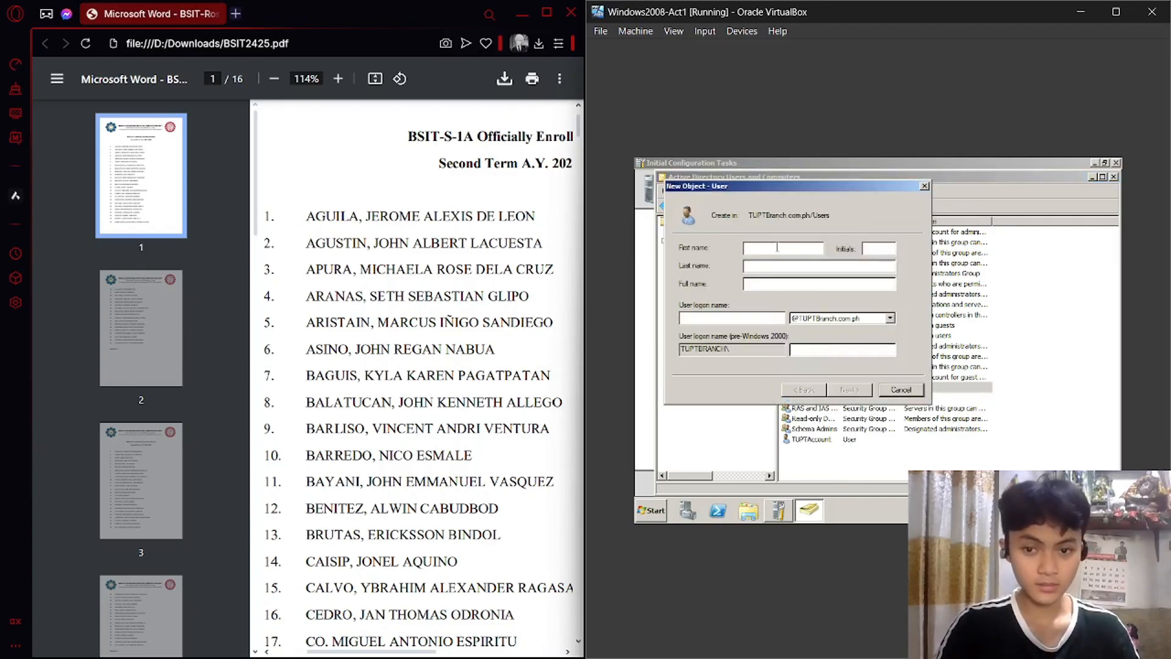
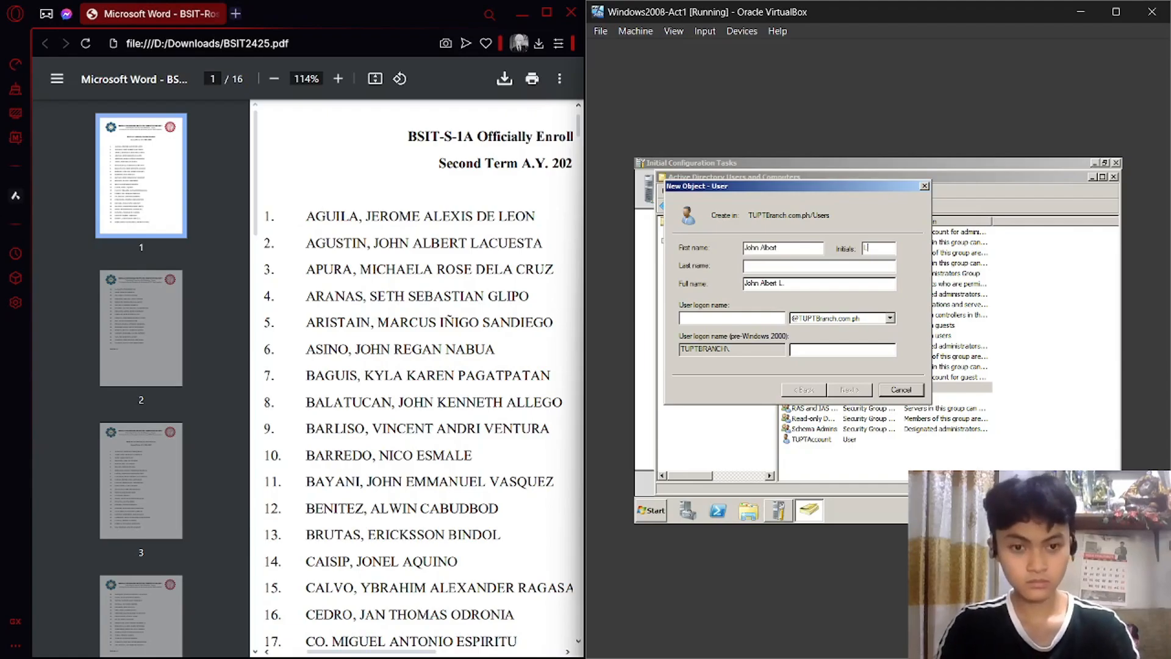
# Enter the second student's first name, last name and logon name.
pyautogui.press('Tab')
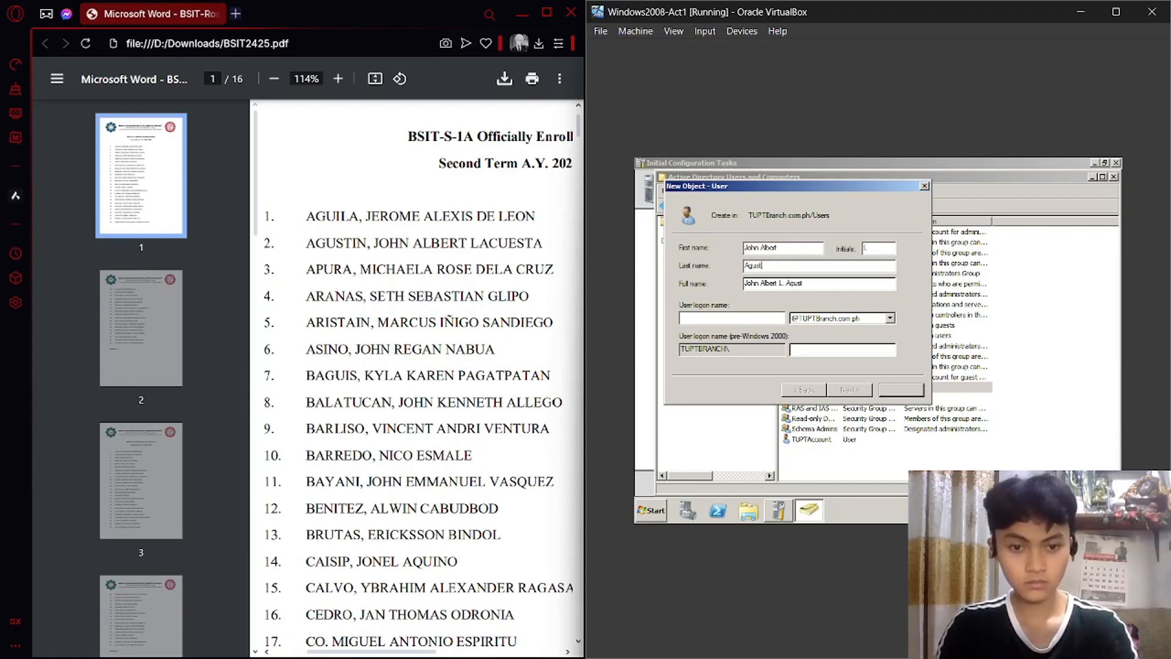
pyautogui.click(758, 317)
pyautogui.write('albert')
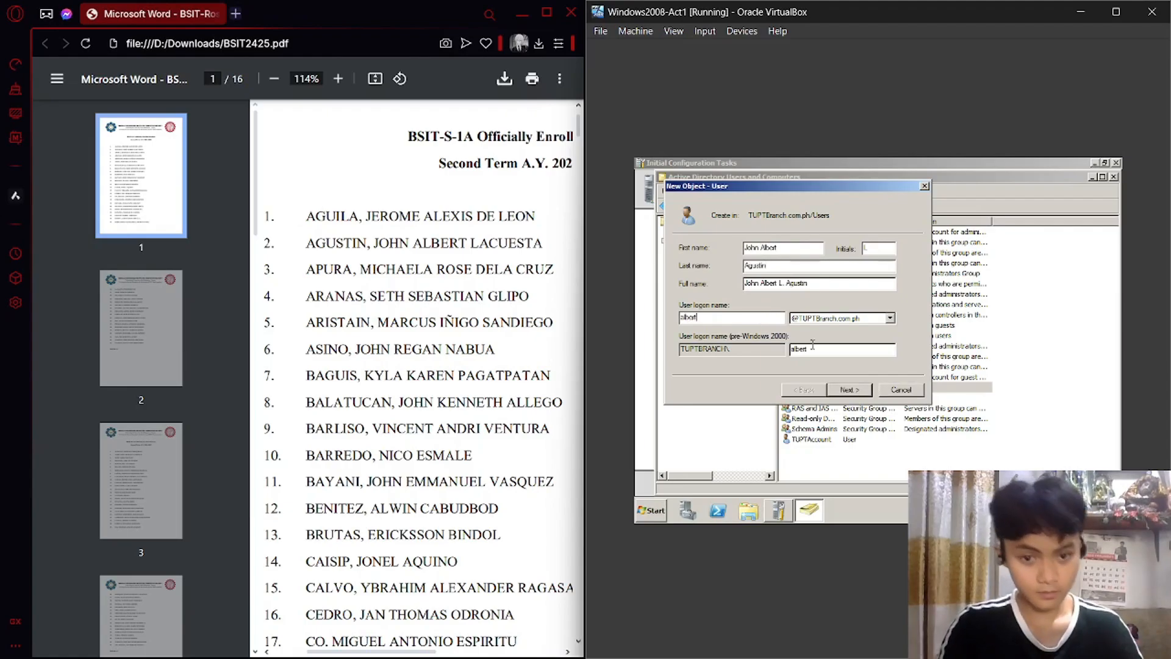
# Enter and confirm the user password and advance the wizard to create the account.
pyautogui.click(857, 391)
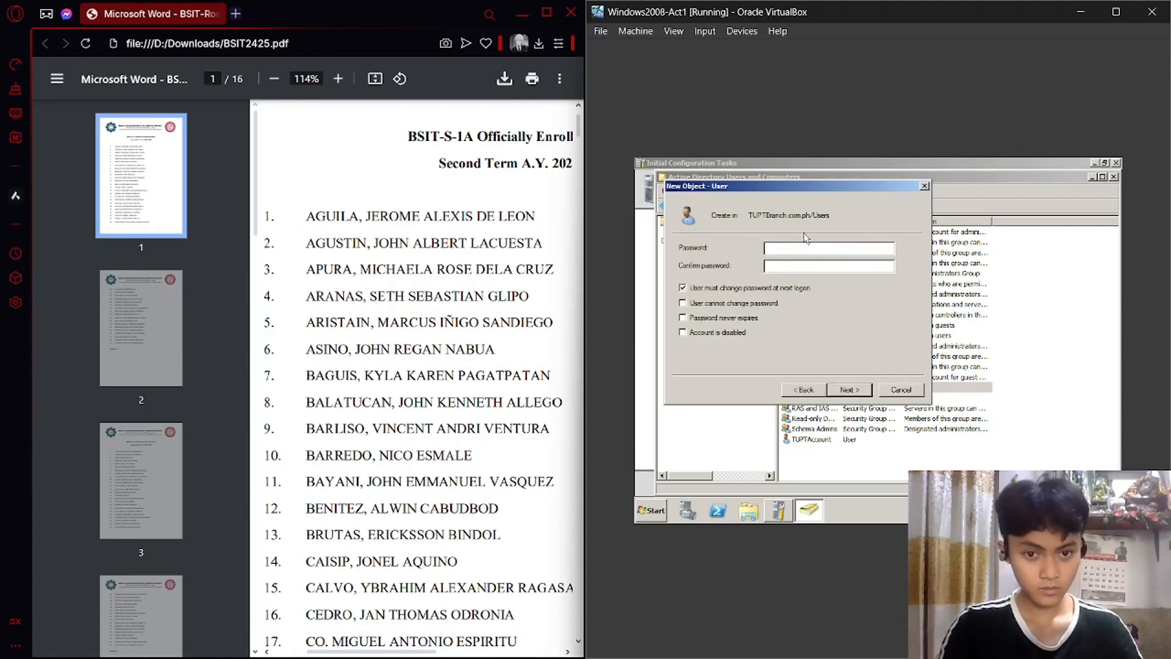
pyautogui.write('••••')
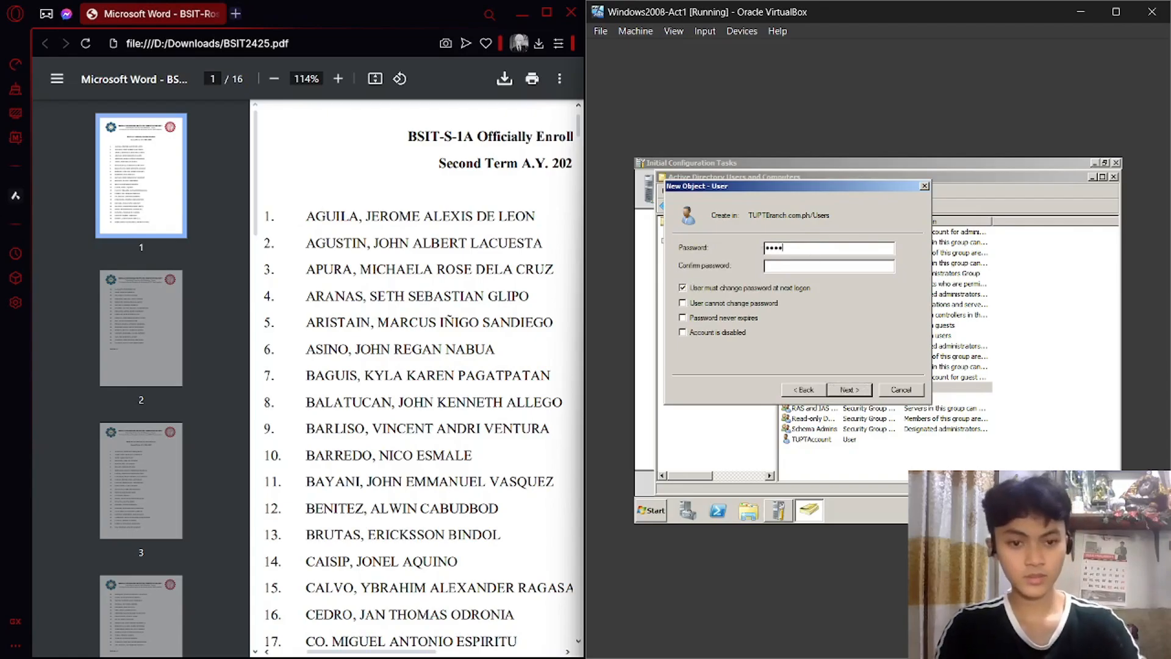
pyautogui.write('•••••')
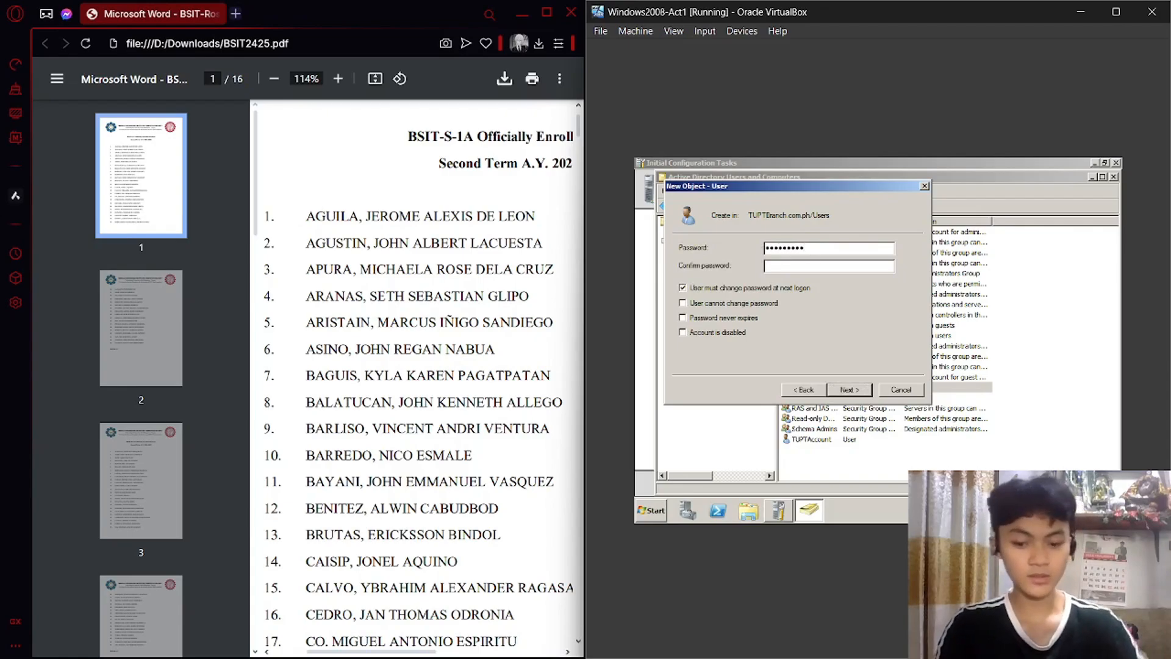
pyautogui.press('Tab')
pyautogui.write('•••••••••')
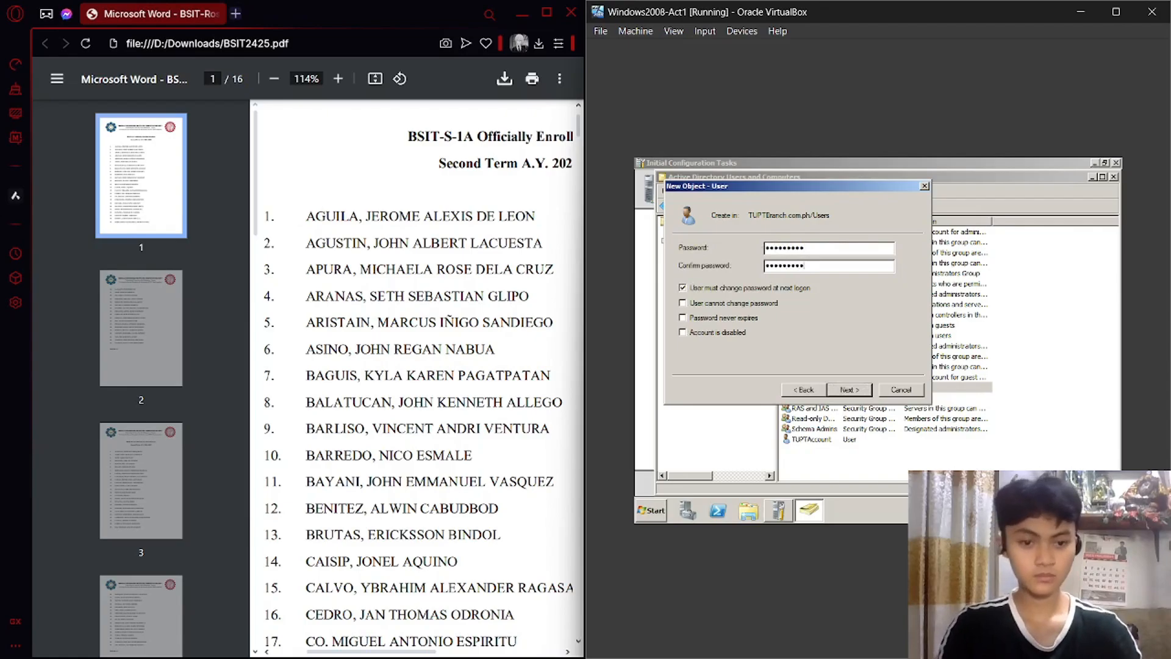
pyautogui.press('Return')
pyautogui.press('Return')
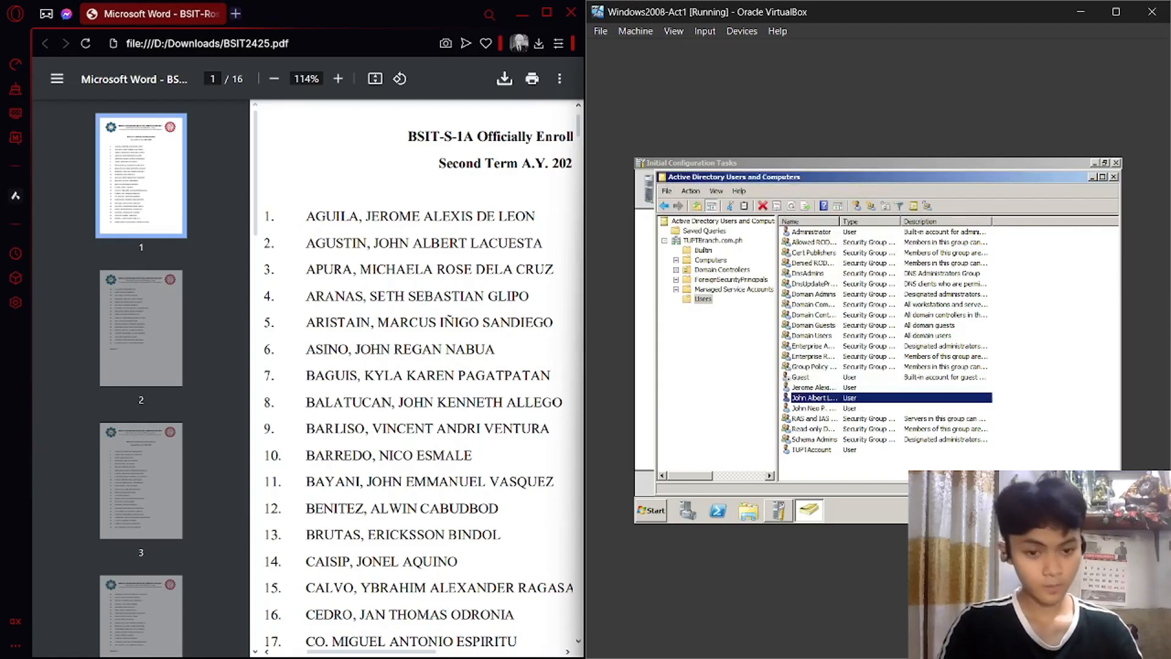
# Select the first student's account and open its Properties.
pyautogui.keyDown('ctrl'); pyautogui.click(988, 388); pyautogui.keyUp('ctrl')
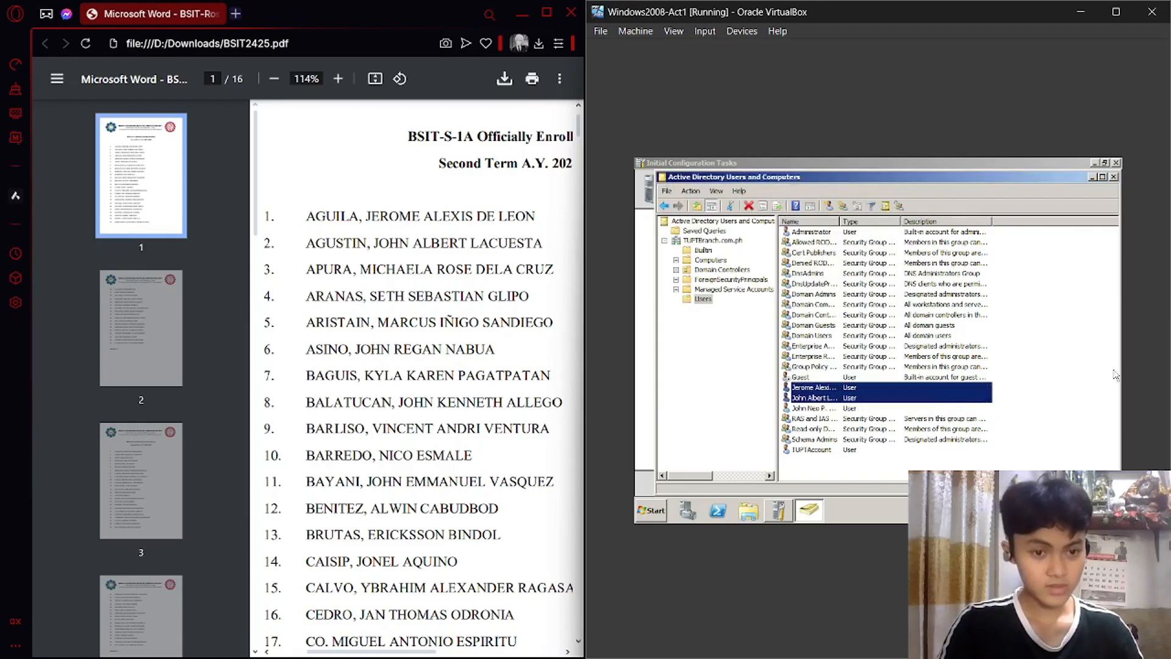
pyautogui.click(1069, 347)
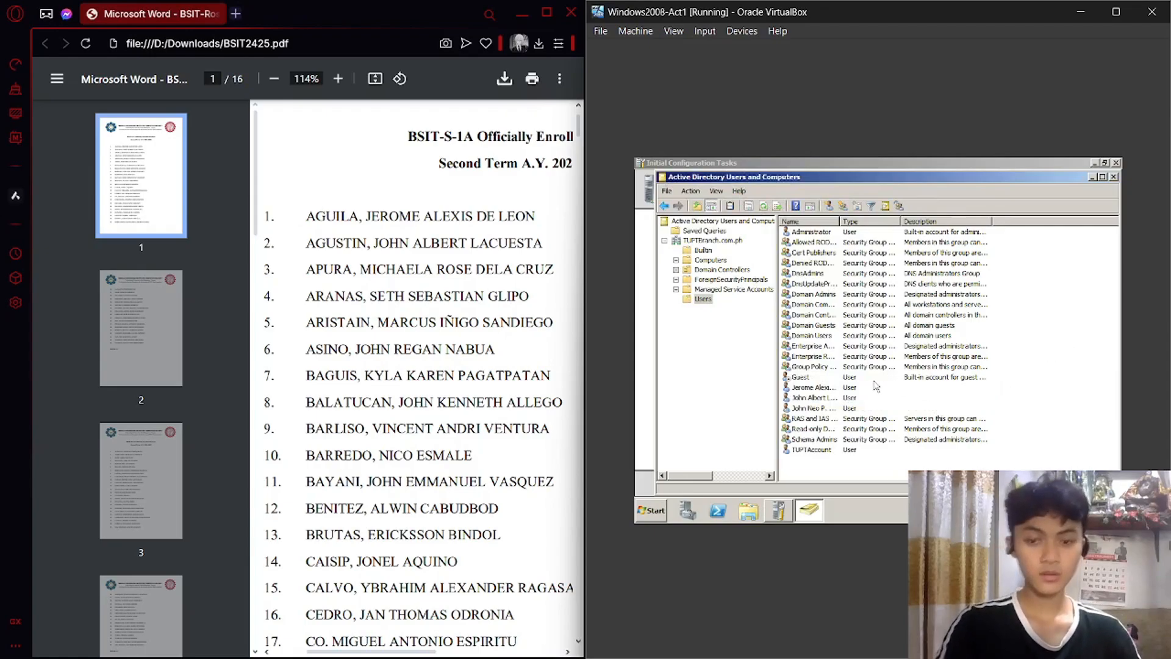
pyautogui.click(840, 388)
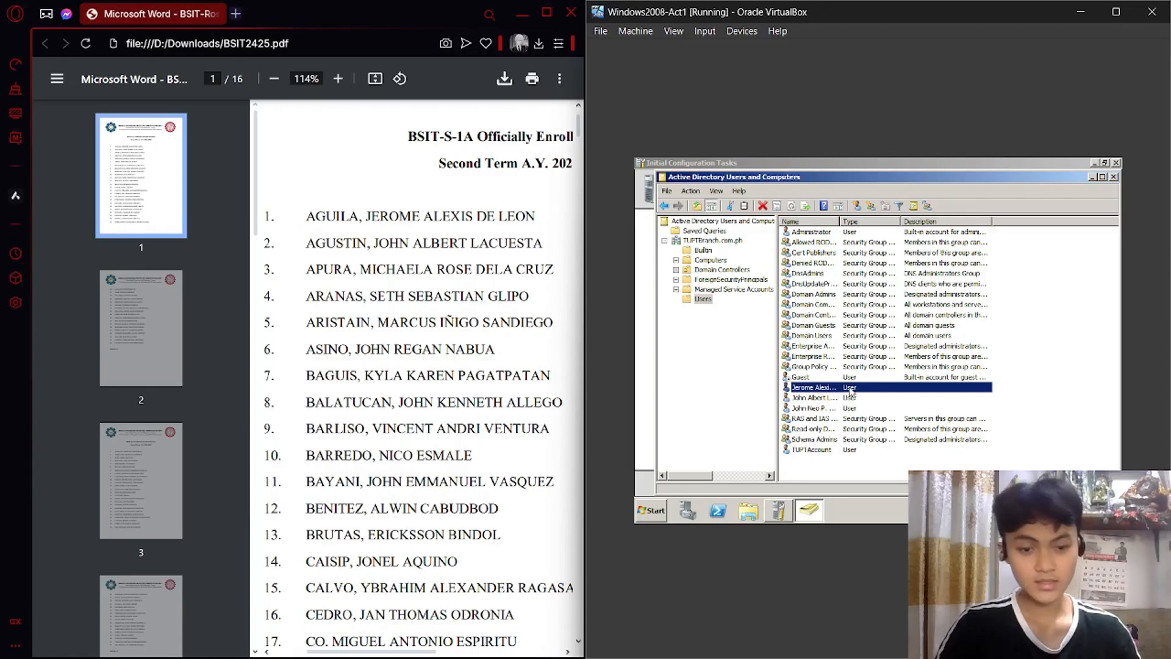
pyautogui.rightClick(851, 392)
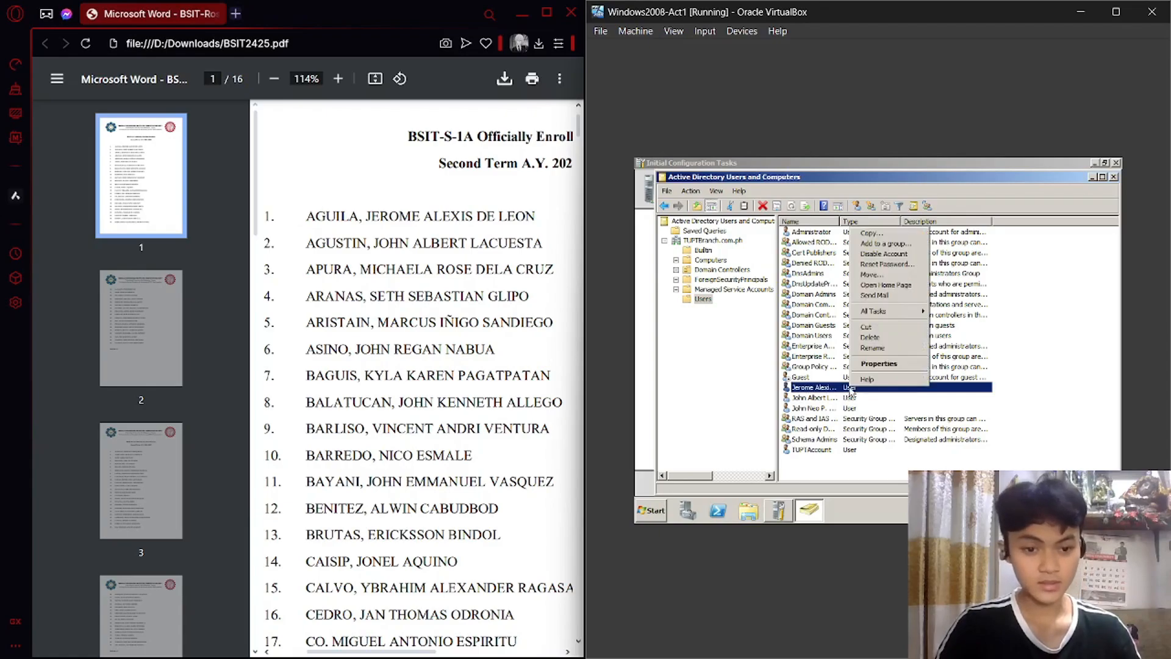
pyautogui.click(899, 365)
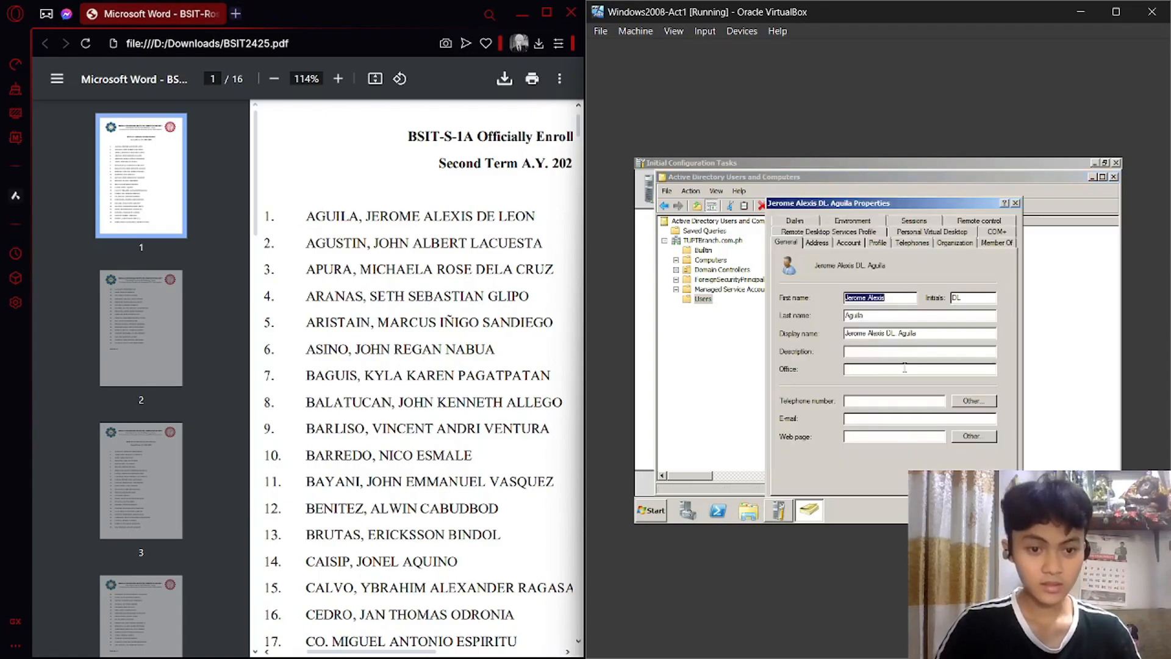
# On the Account tab, tick Unlock account and Account is disabled, then confirm with OK.
pyautogui.click(845, 242)
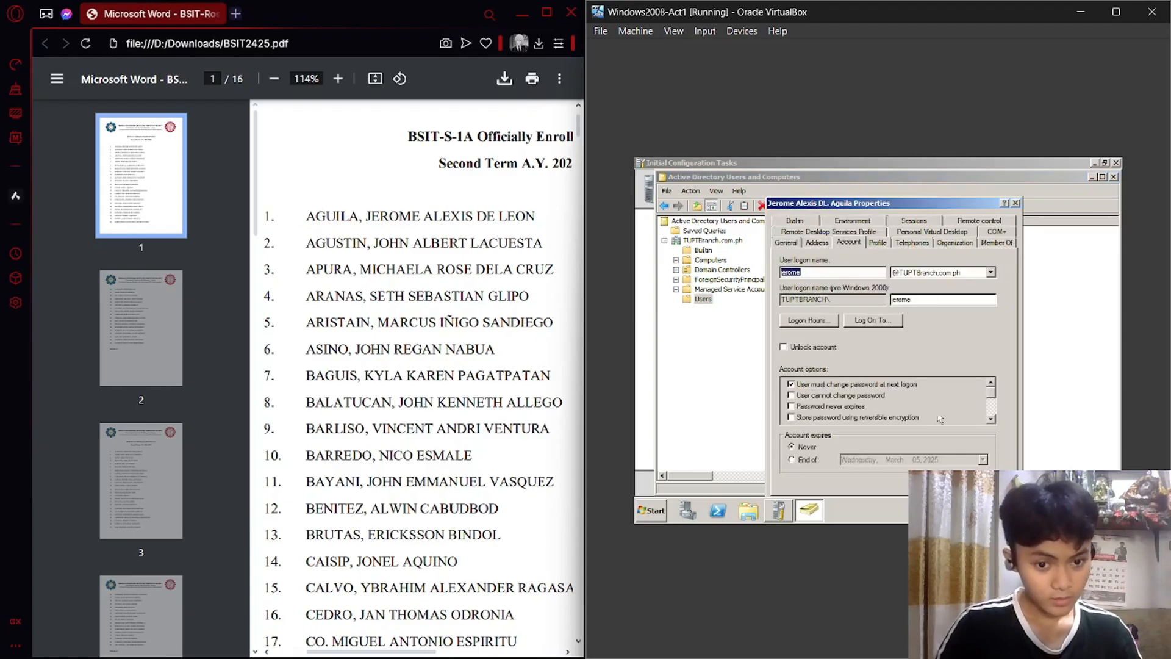
pyautogui.click(823, 348)
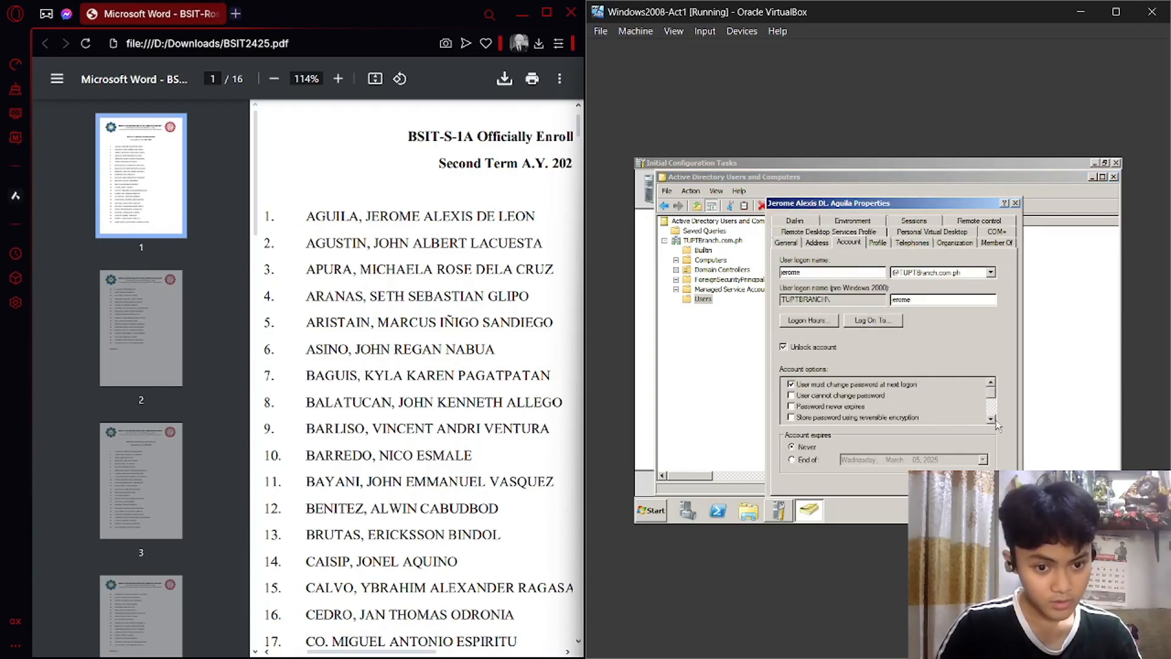
pyautogui.click(992, 421)
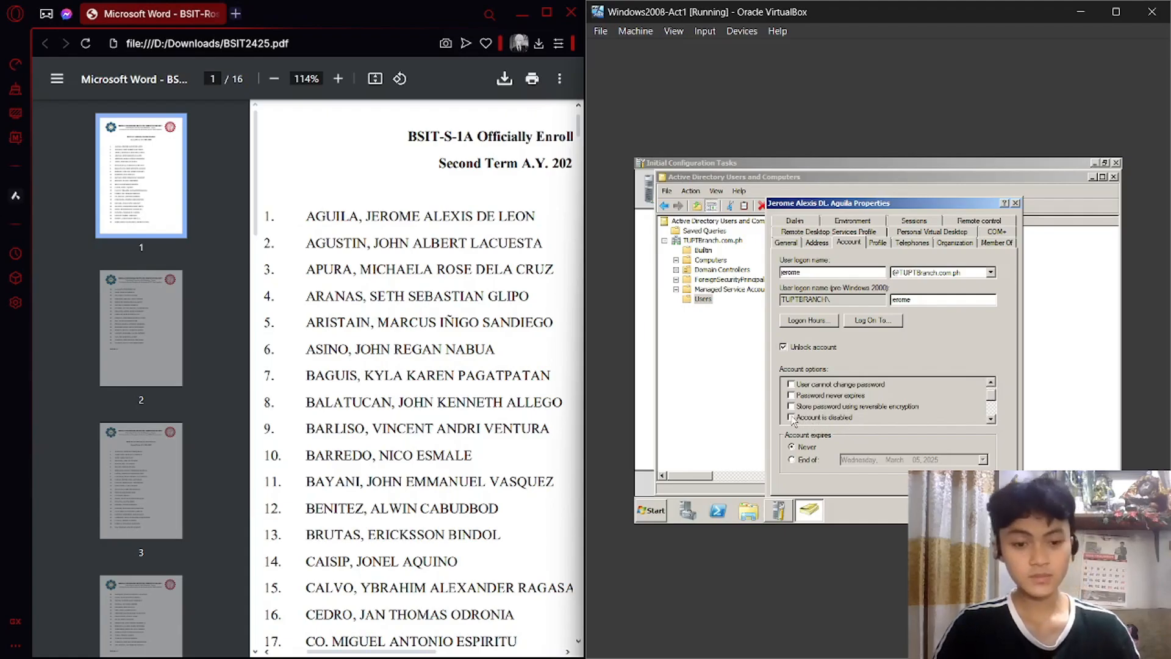
pyautogui.click(652, 513)
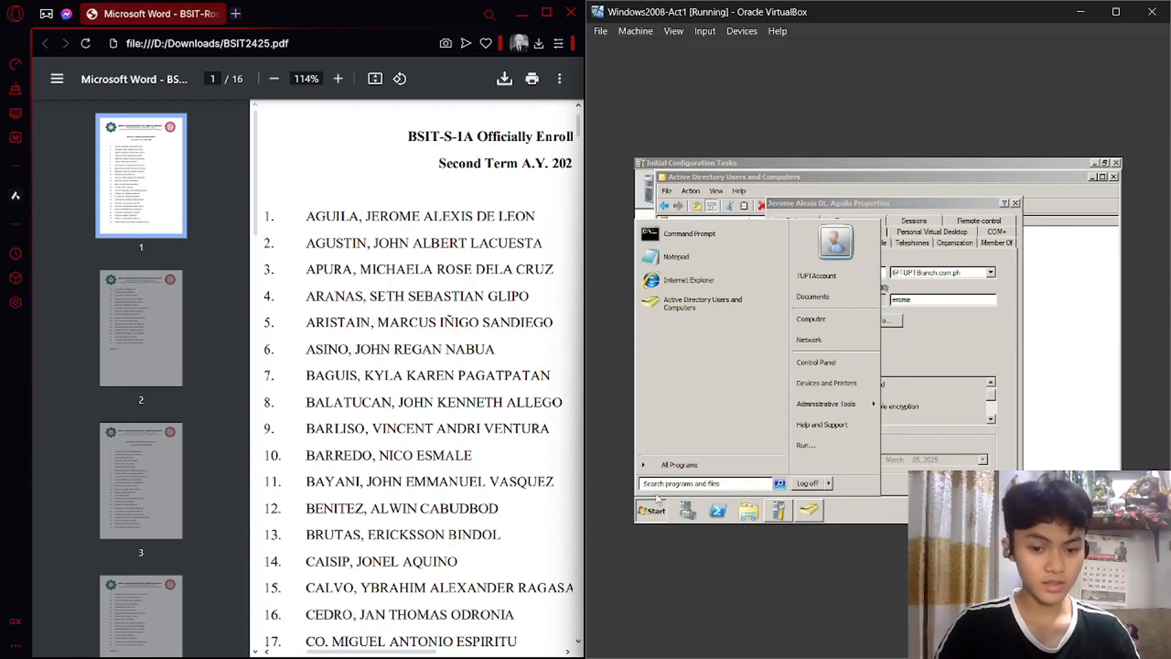
pyautogui.click(652, 512)
pyautogui.moveTo(938, 214); pyautogui.dragTo(934, 179)
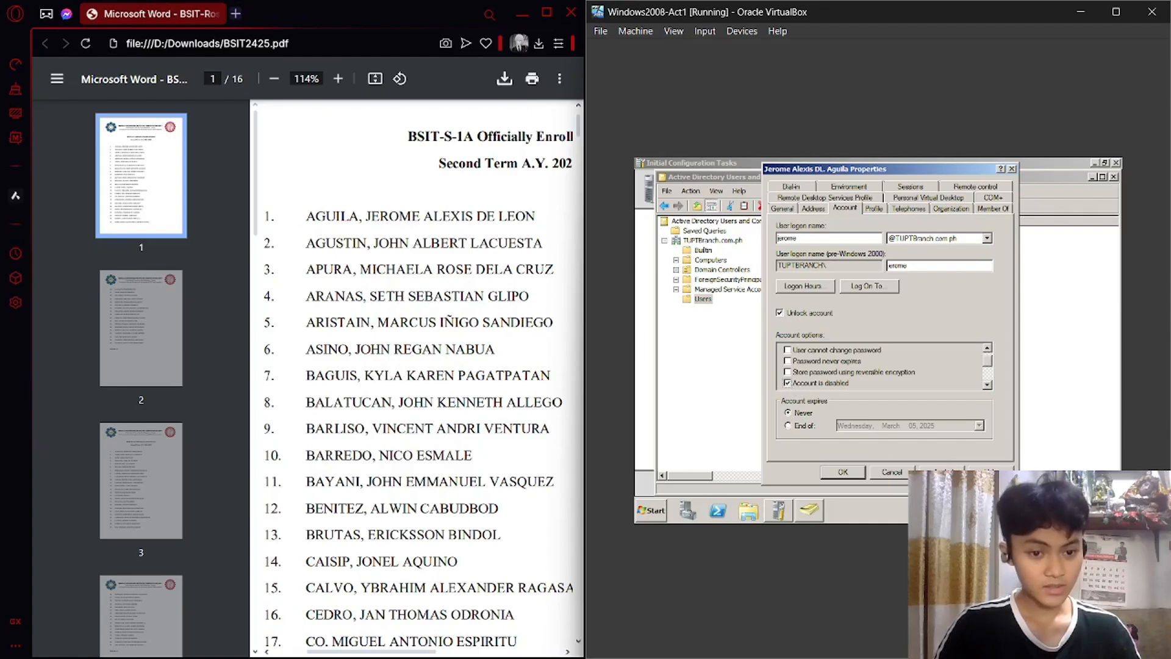
pyautogui.click(858, 472)
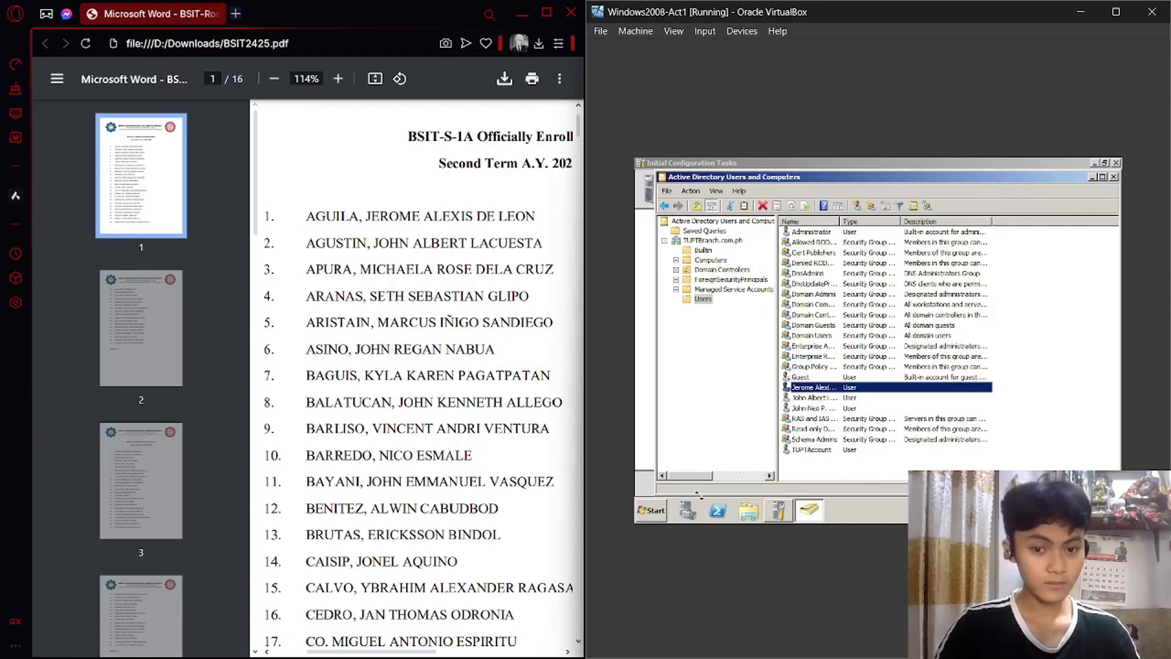
# Log off the administrator session on the server.
pyautogui.click(651, 510)
pyautogui.click(831, 483)
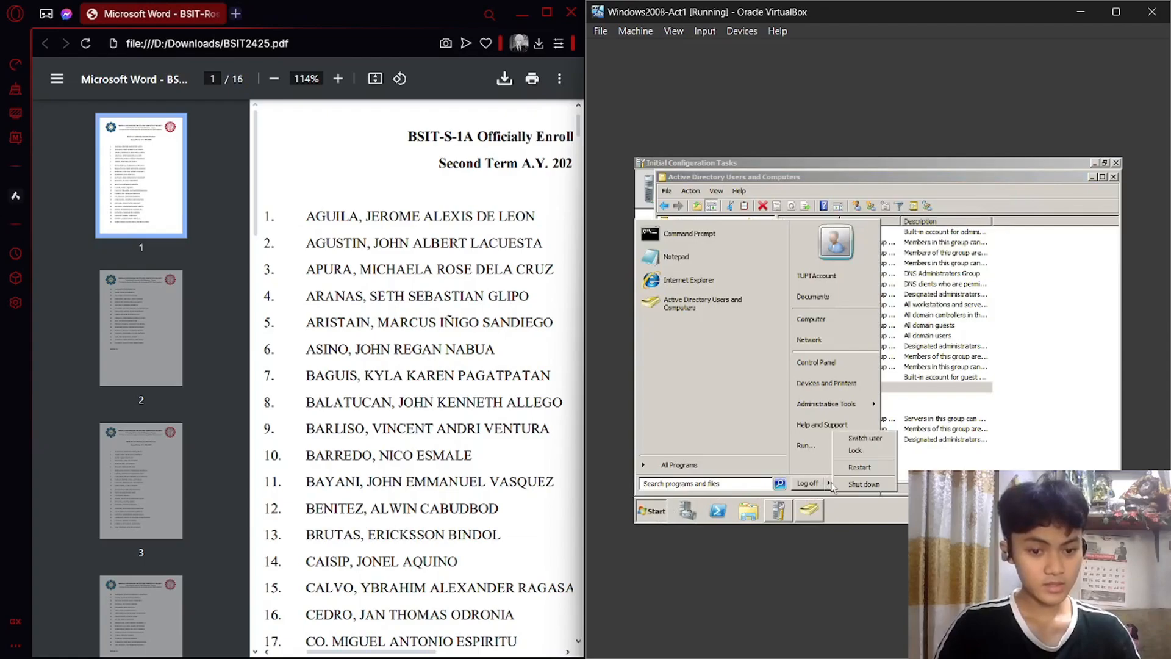
pyautogui.click(873, 437)
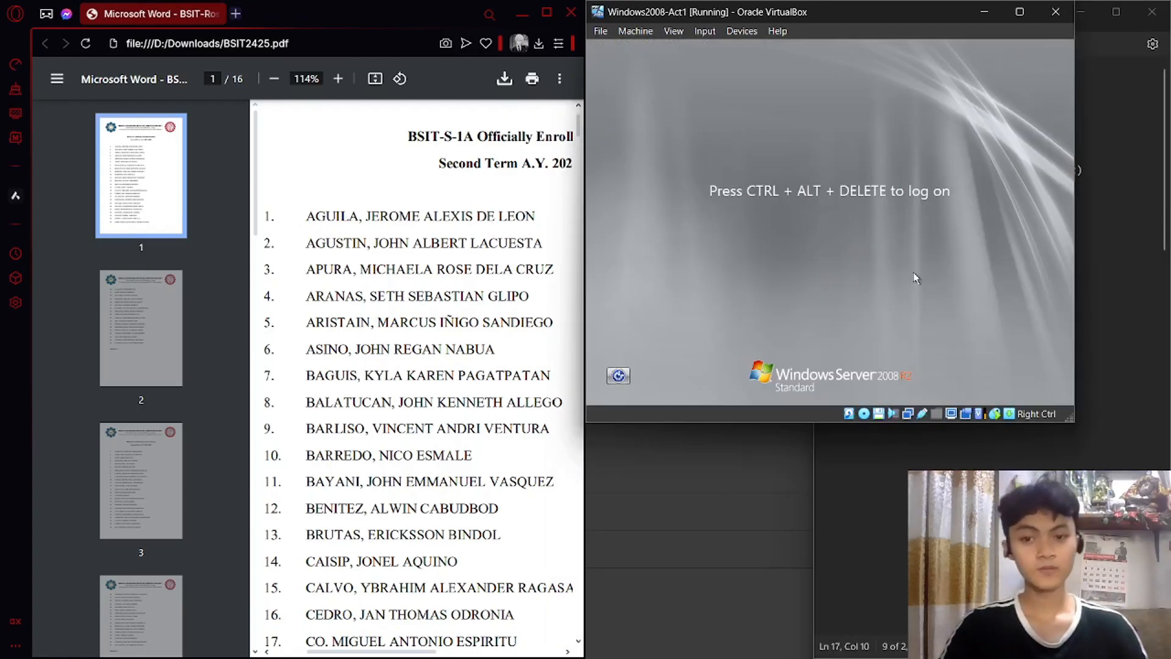
pyautogui.doubleClick(386, 216)
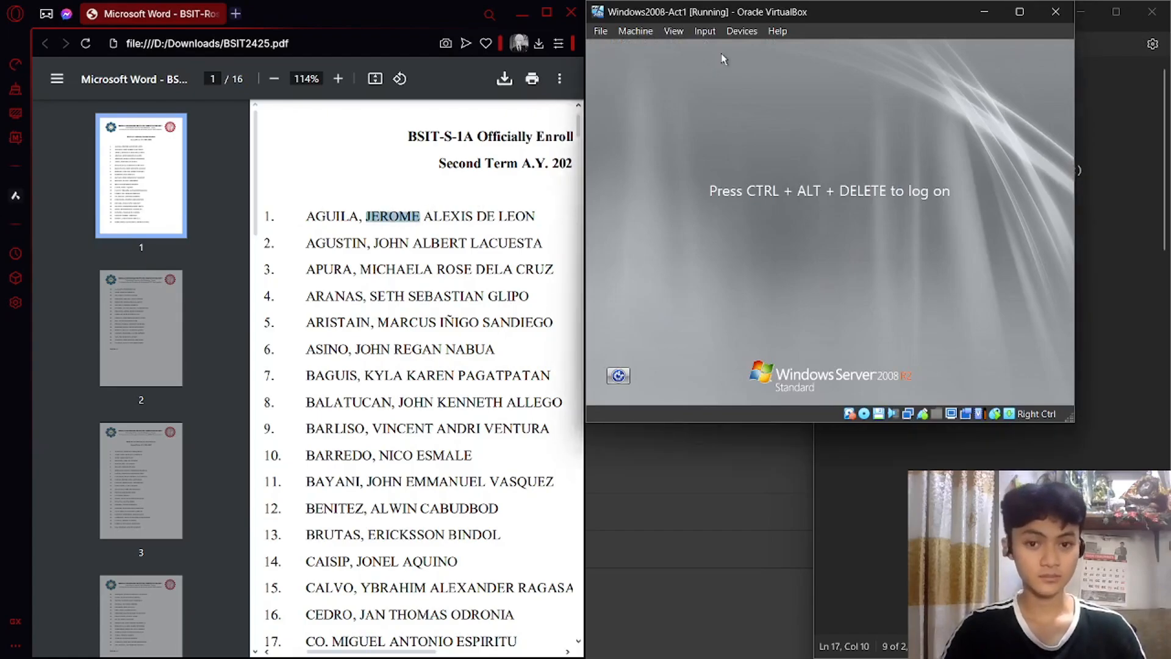
# Send Ctrl-Alt-Del, attempt to log on as the first student, and dismiss the account-disabled error.
pyautogui.click(742, 30)
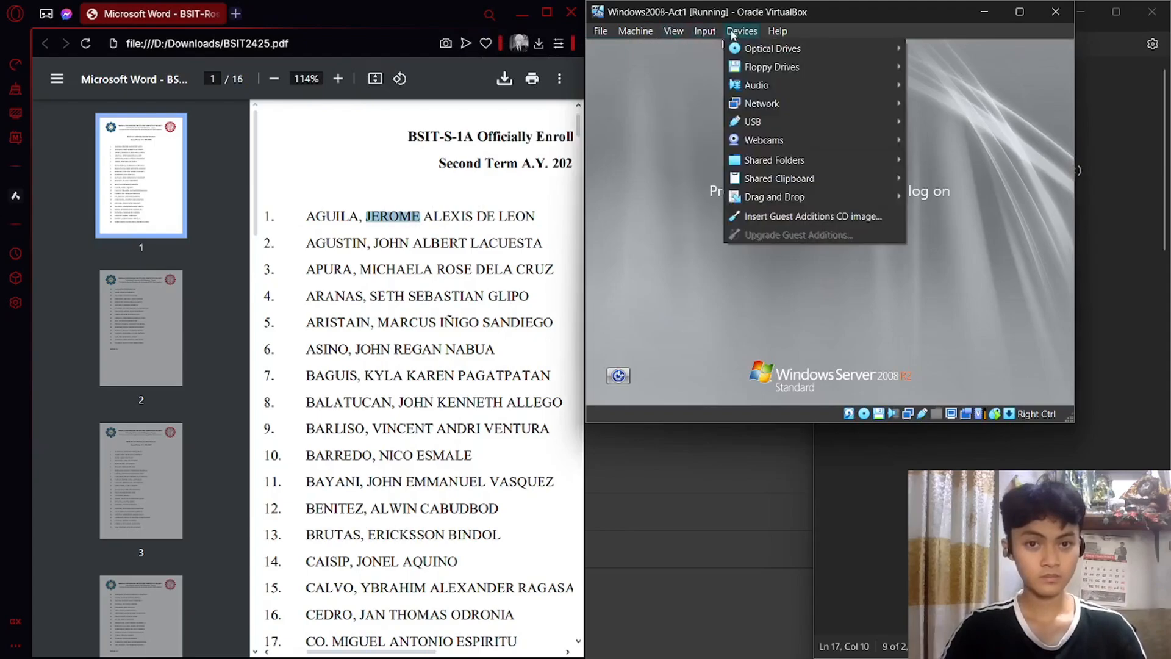
pyautogui.moveTo(705, 32)
pyautogui.moveTo(730, 49)
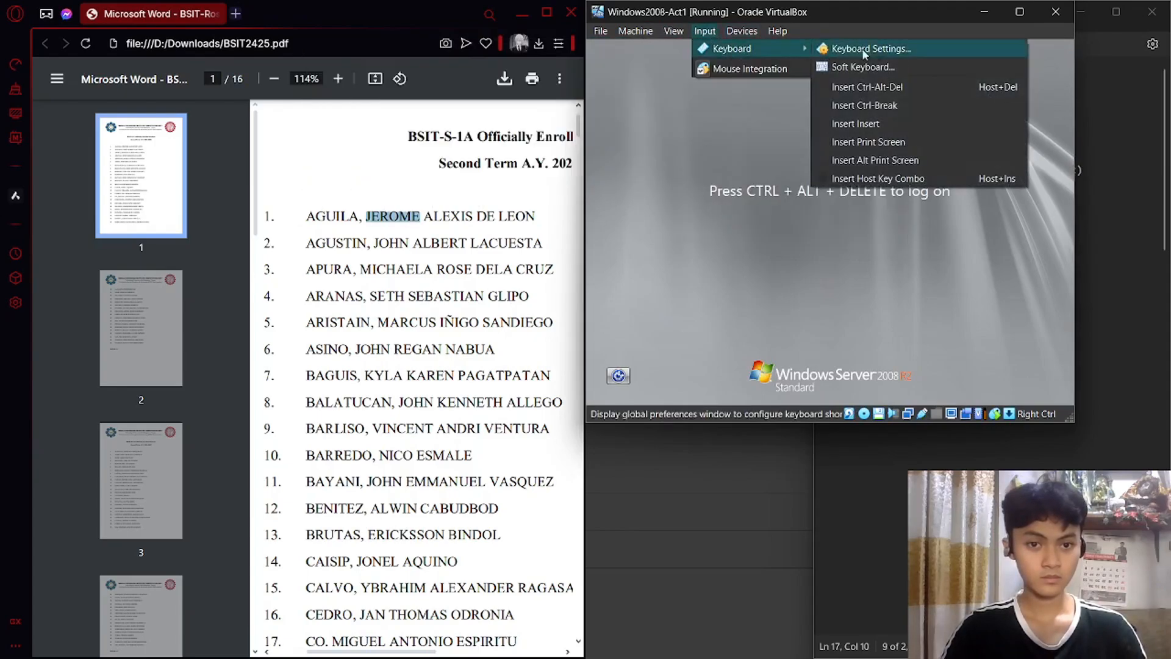
pyautogui.click(871, 84)
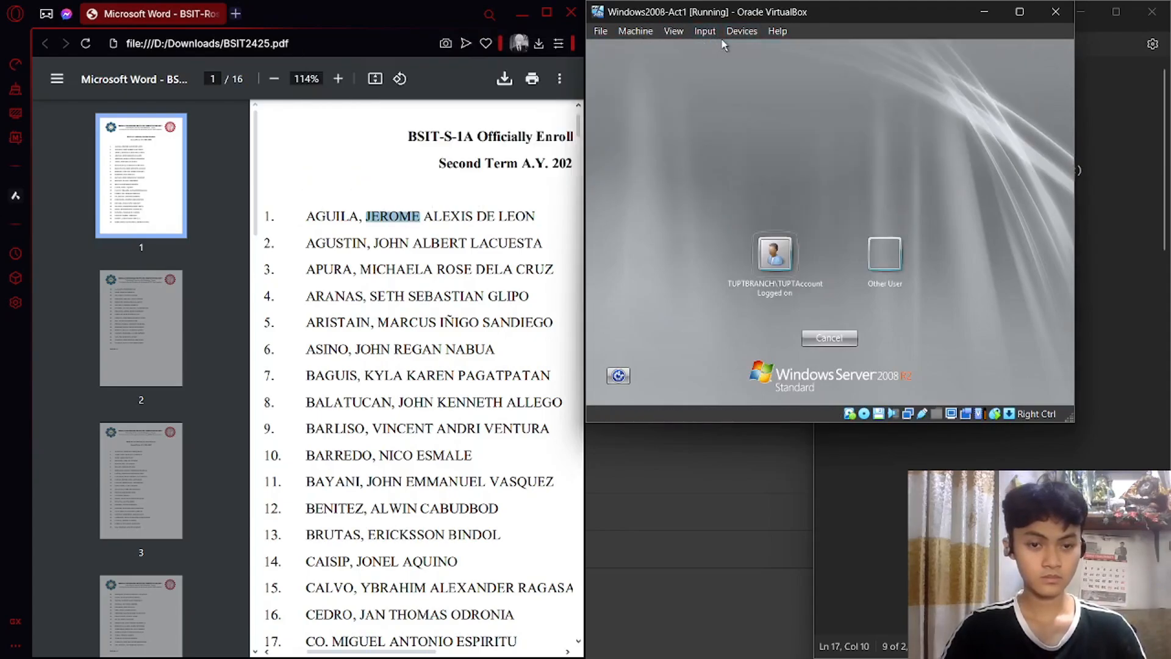
pyautogui.click(885, 253)
pyautogui.click(829, 249)
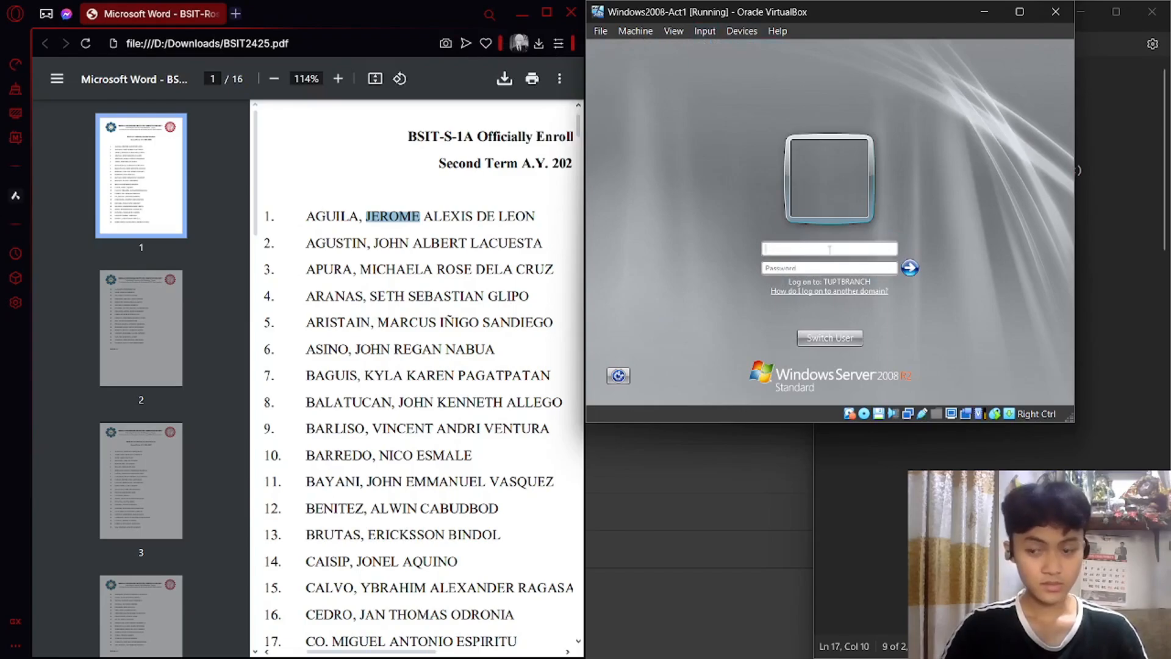
pyautogui.write('j')
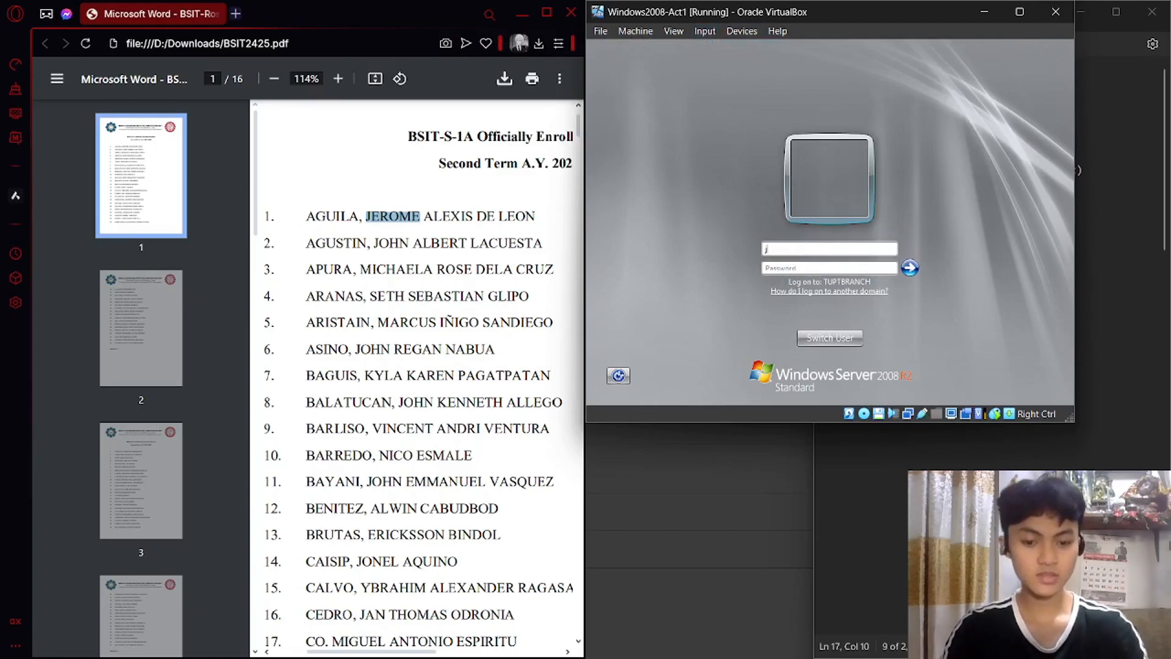
pyautogui.write('erome')
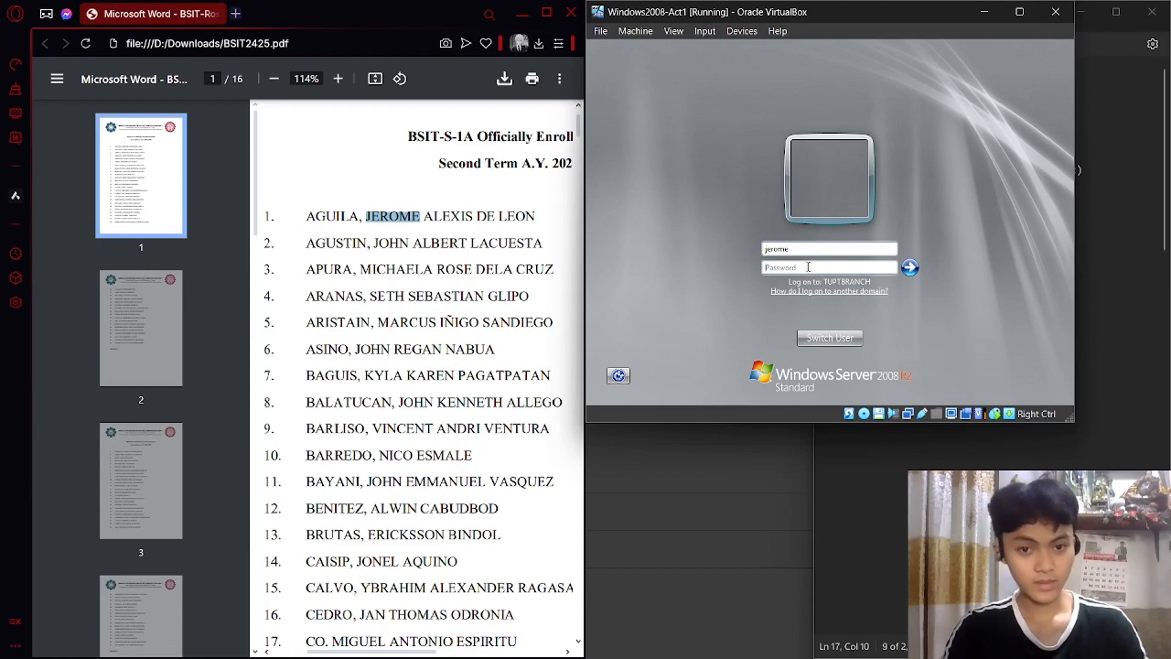
pyautogui.click(809, 267)
pyautogui.write('••')
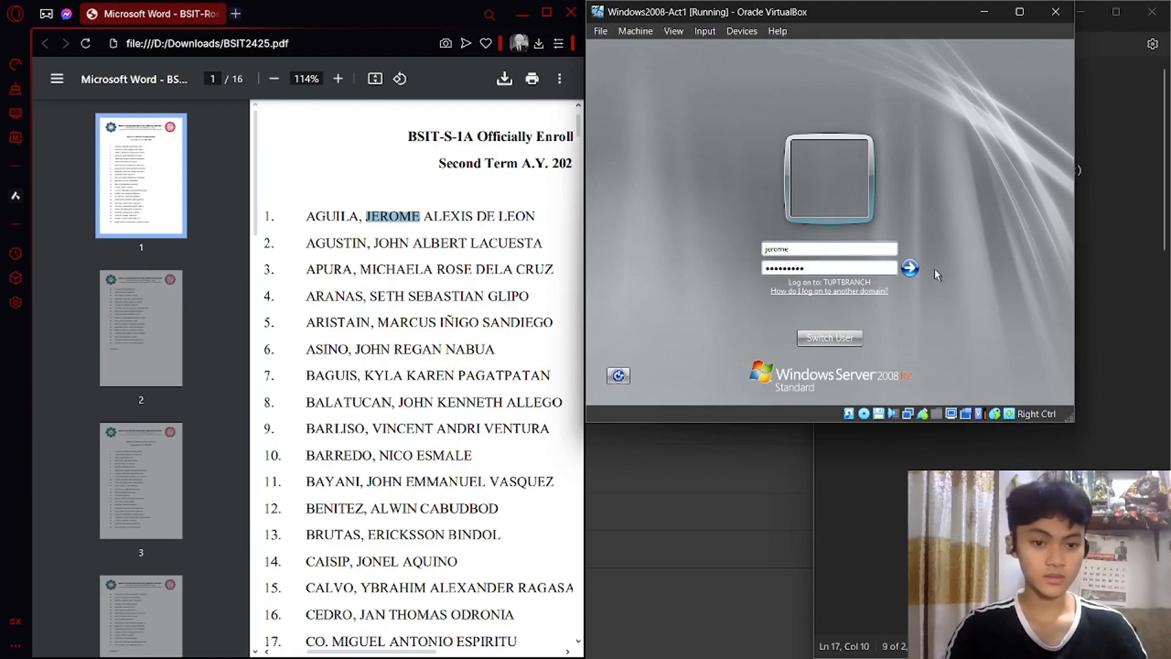
pyautogui.click(910, 267)
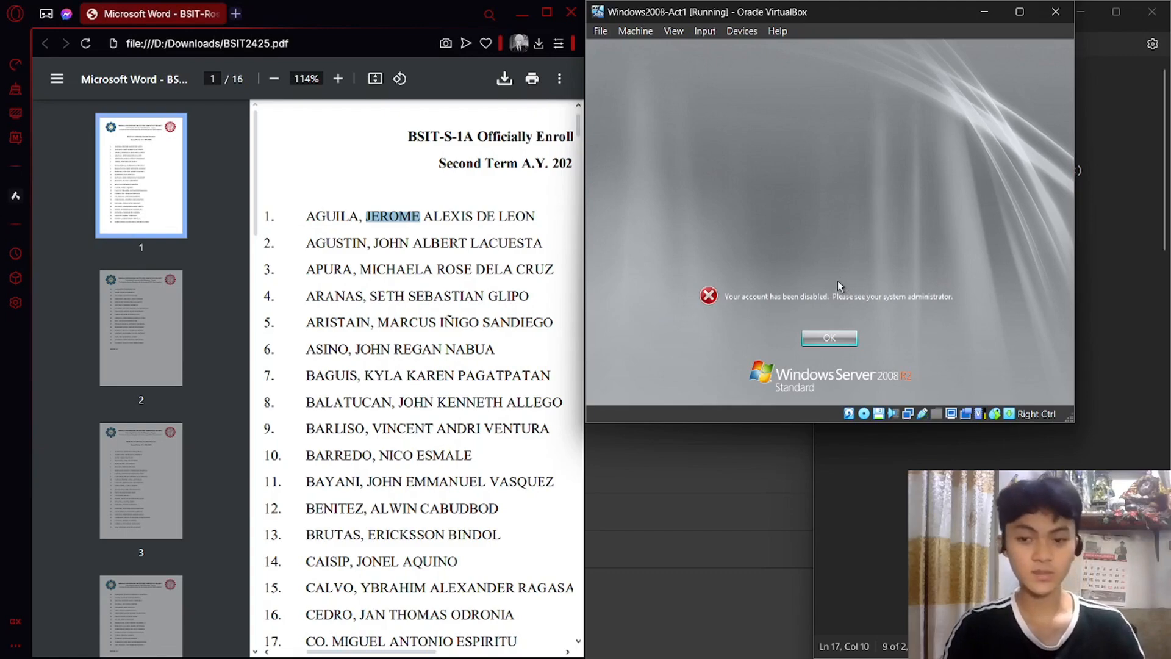
pyautogui.click(832, 333)
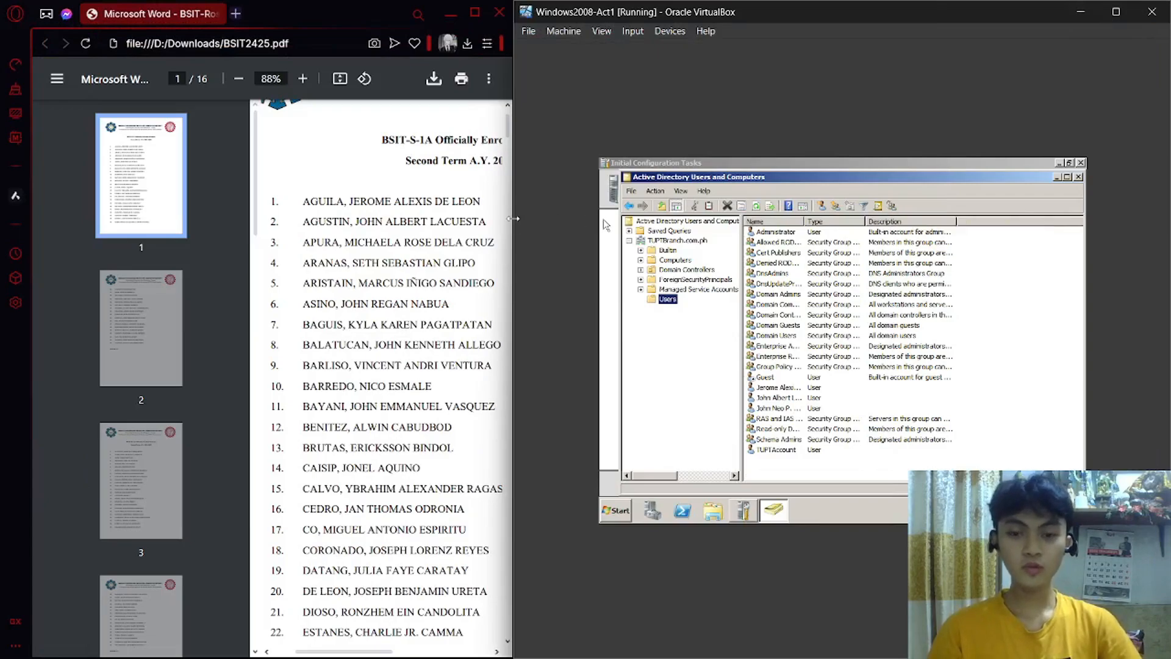
# Create the group BSIT-S-1A in Users with Global scope and Security type.
pyautogui.moveTo(514, 218); pyautogui.dragTo(512, 218)
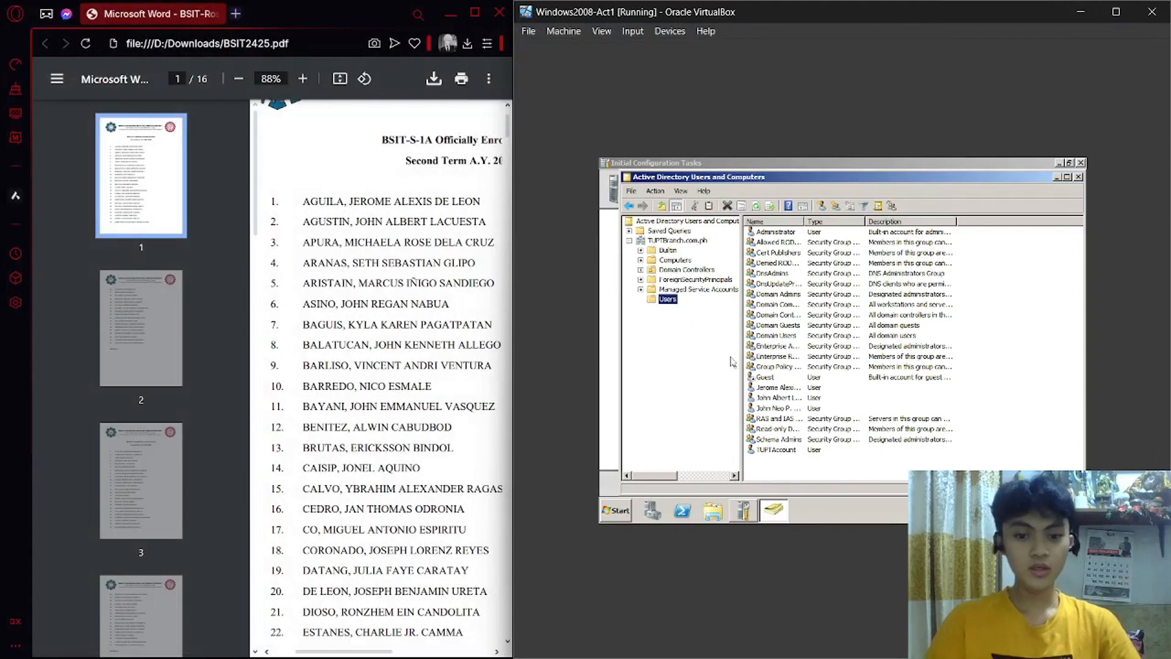
pyautogui.click(782, 469)
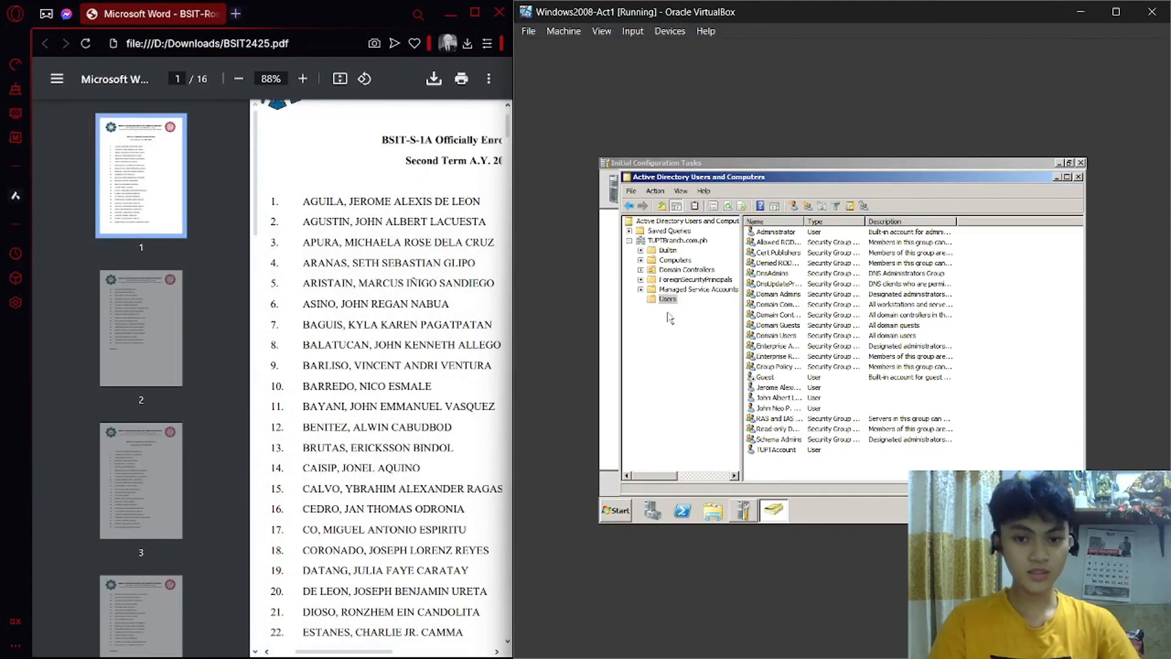
pyautogui.click(807, 206)
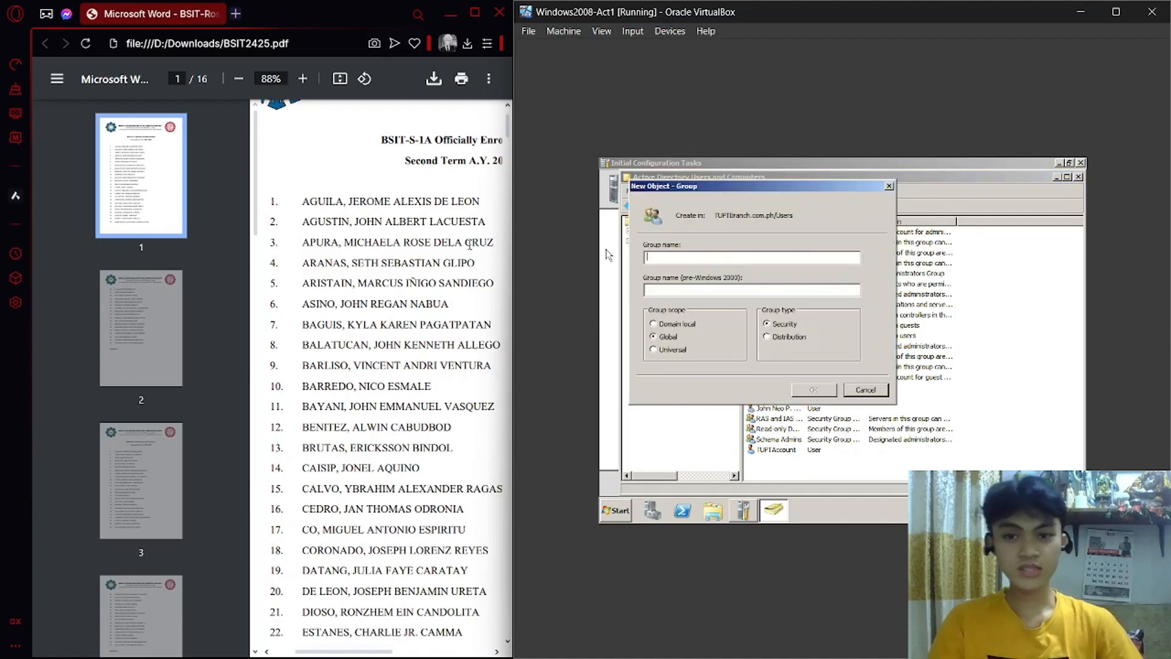
pyautogui.hscroll(1, 480, 250)
pyautogui.write('BSIT-')
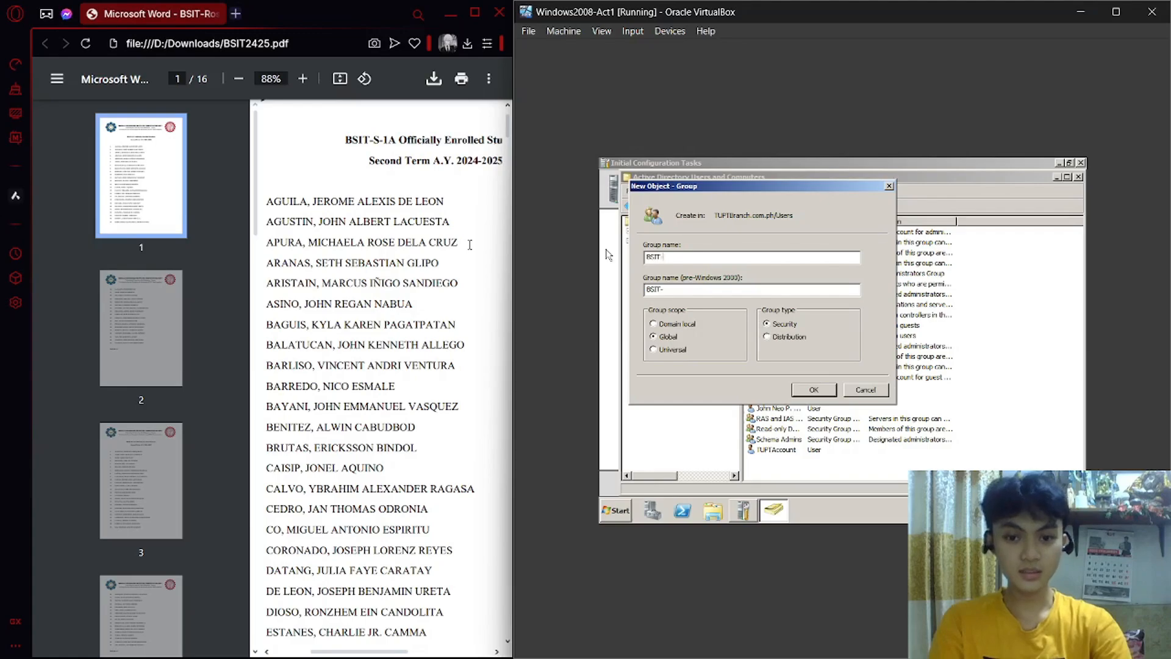
pyautogui.write('S-1A')
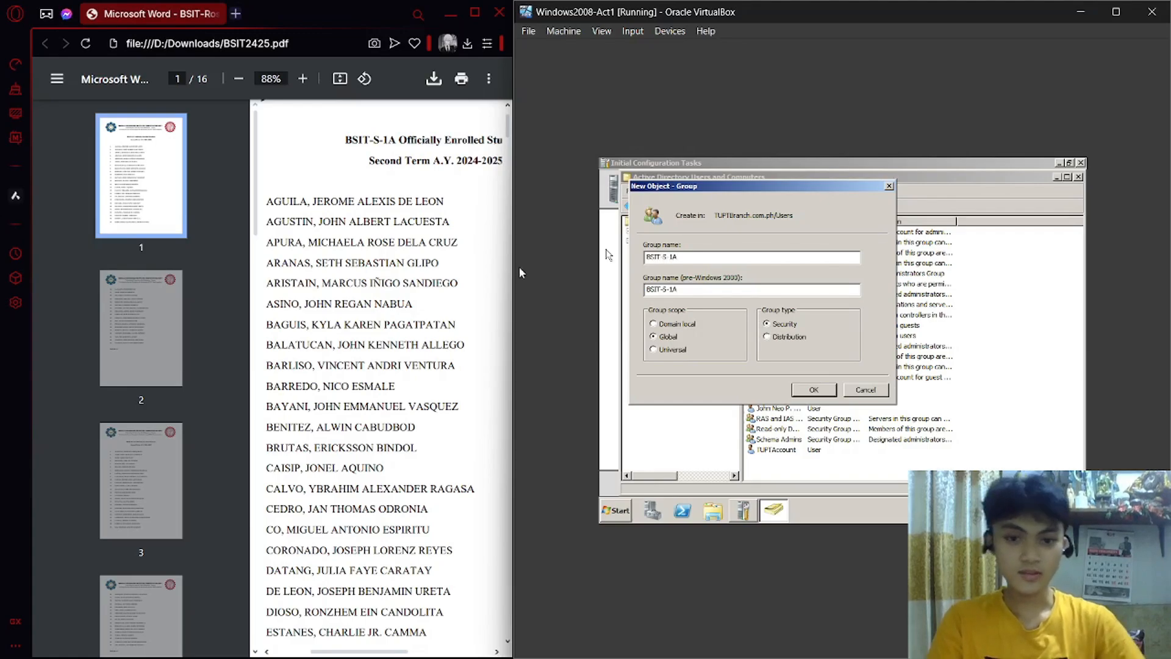
pyautogui.click(814, 390)
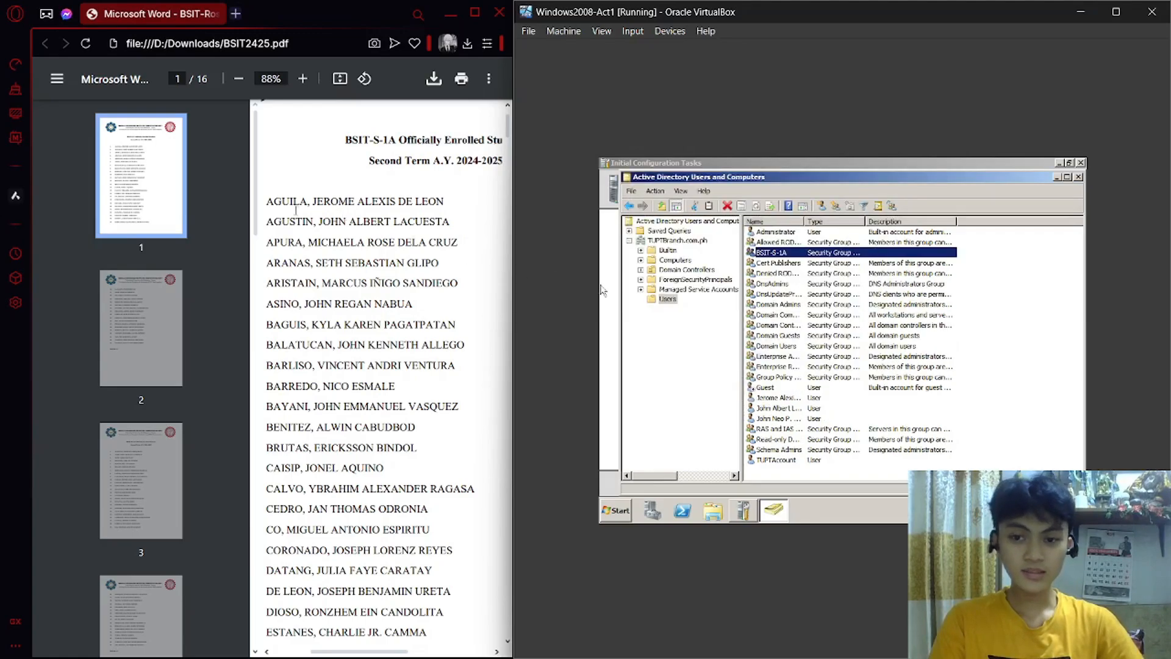
# Open the BSIT-S-1A group's properties on the Members tab.
pyautogui.moveTo(281, 202); pyautogui.dragTo(342, 209)
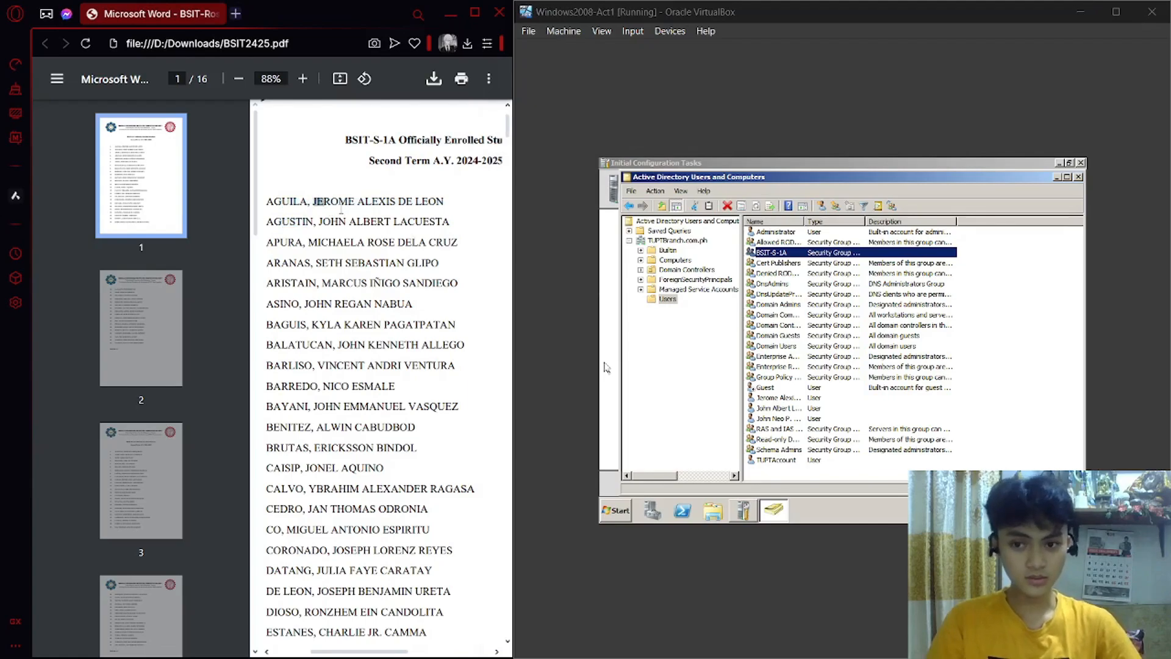
pyautogui.click(805, 398)
pyautogui.click(796, 254)
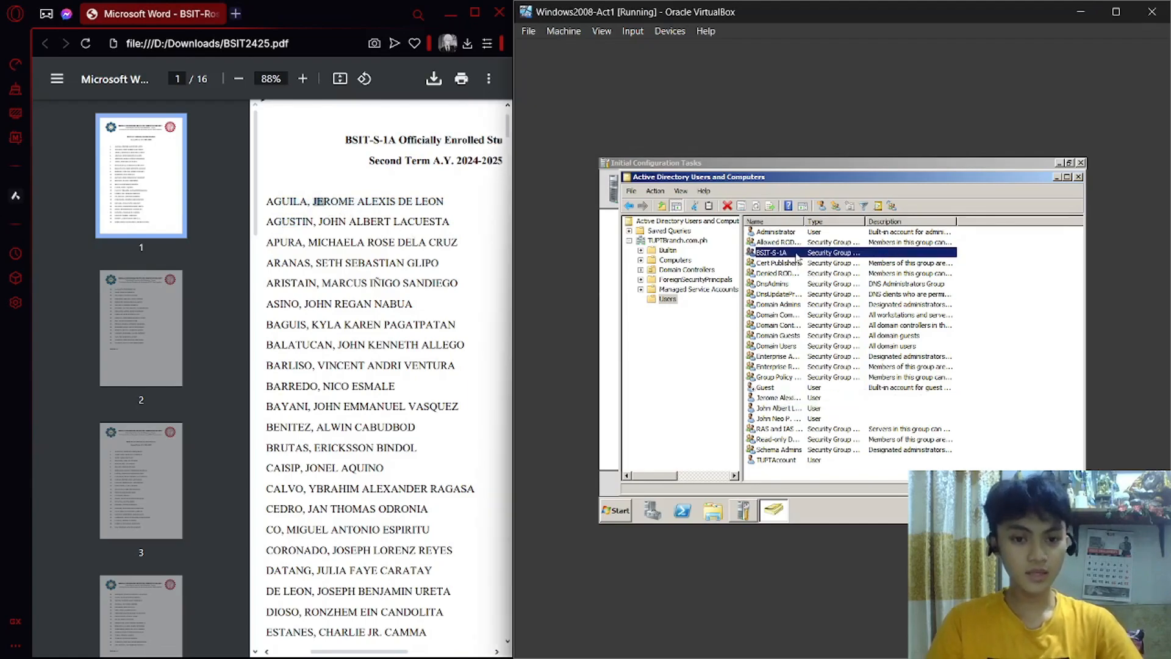
pyautogui.rightClick(796, 254)
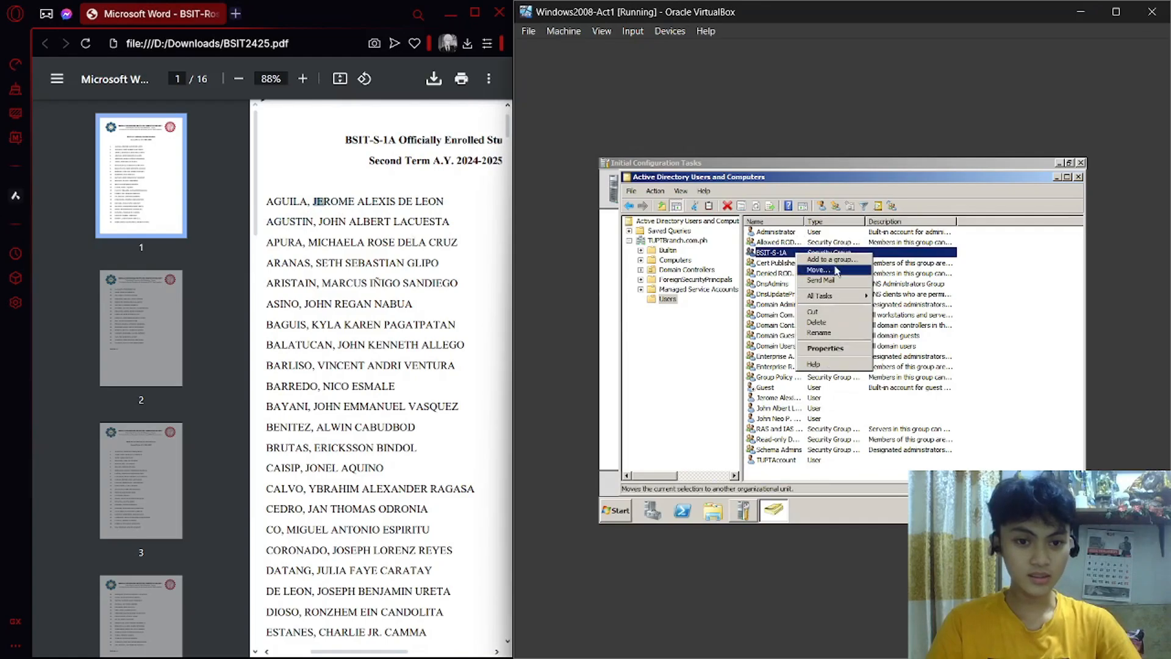
pyautogui.click(845, 348)
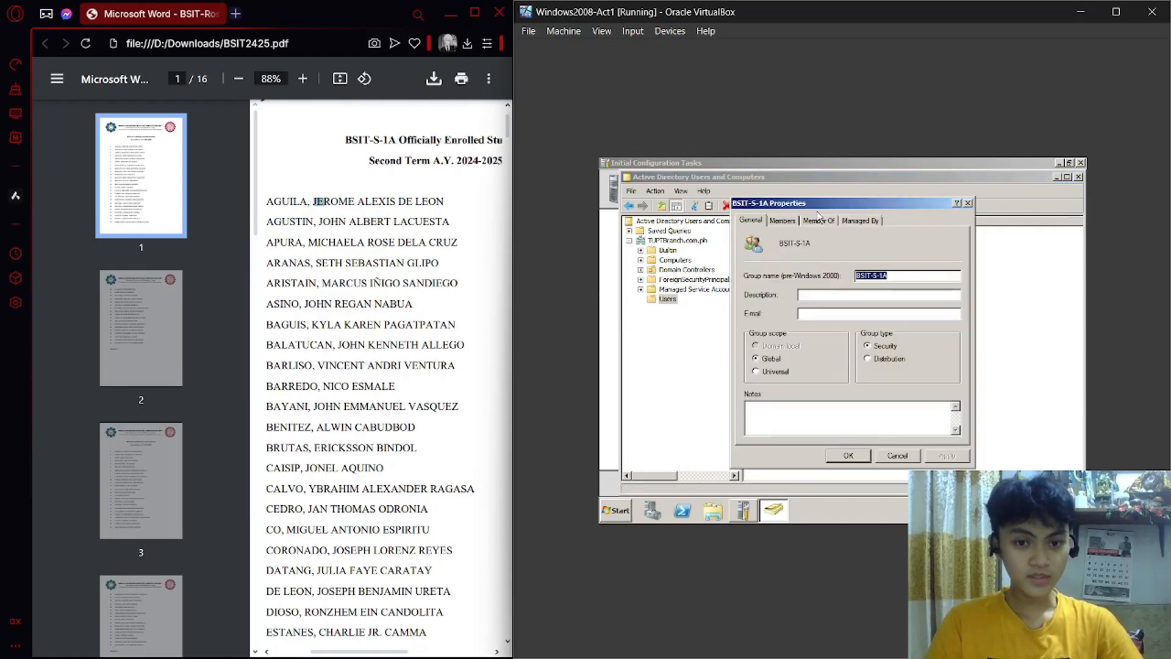
pyautogui.click(783, 220)
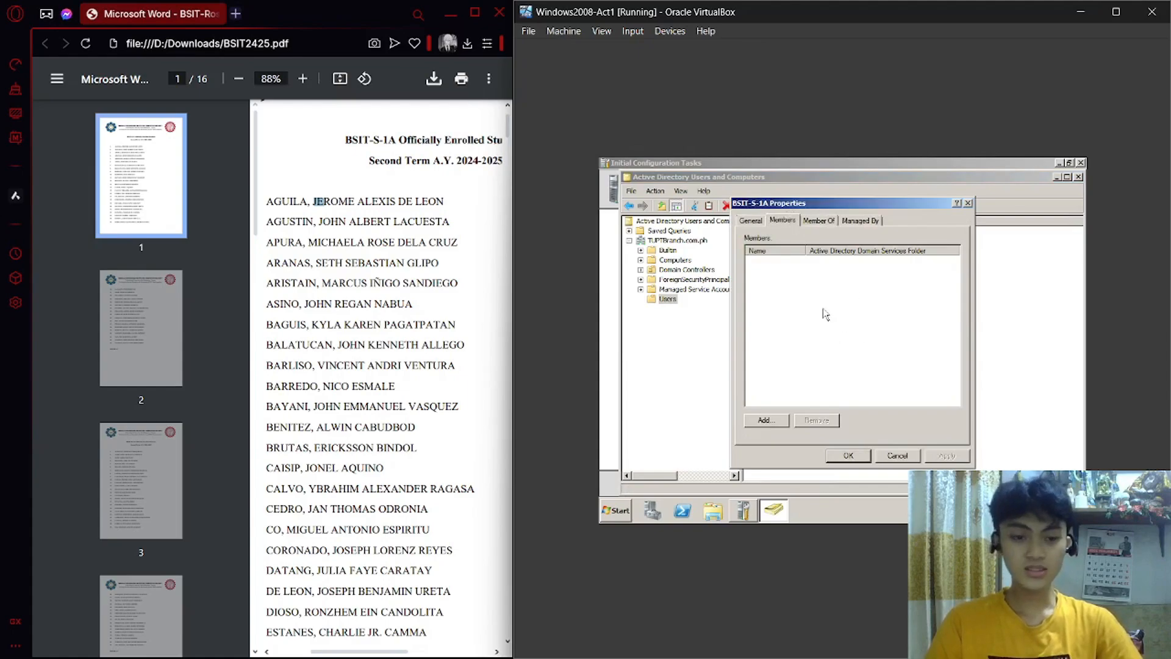
# Add the first student's account as a member of BSIT-S-1A.
pyautogui.click(765, 421)
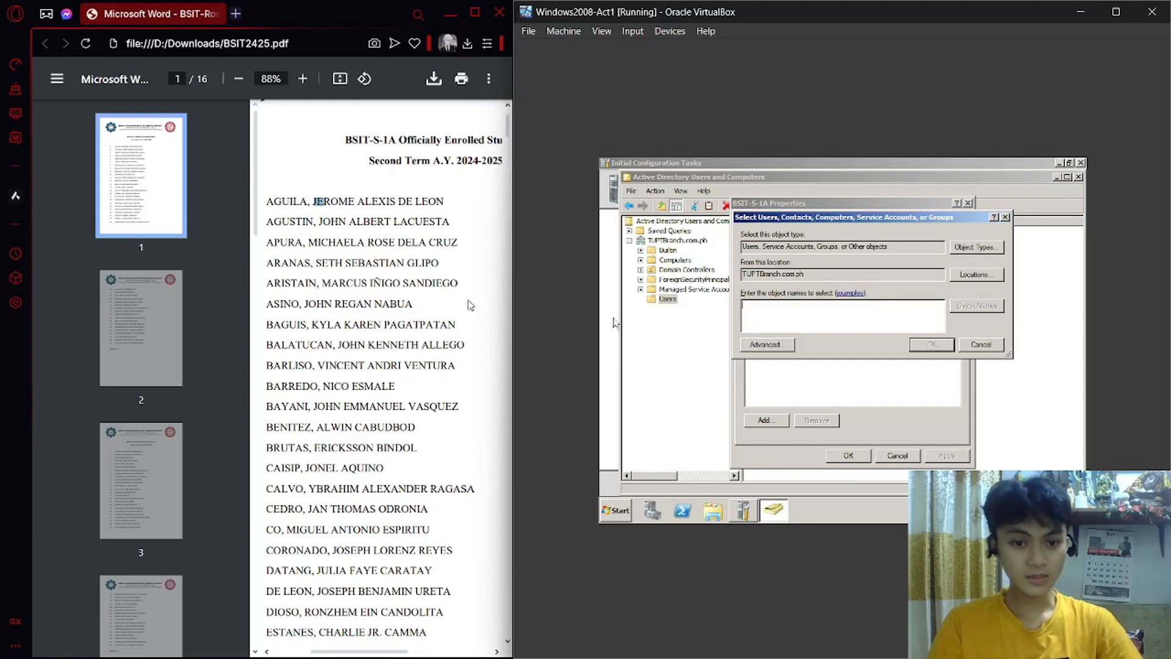
pyautogui.hscroll(-1, 455, 295)
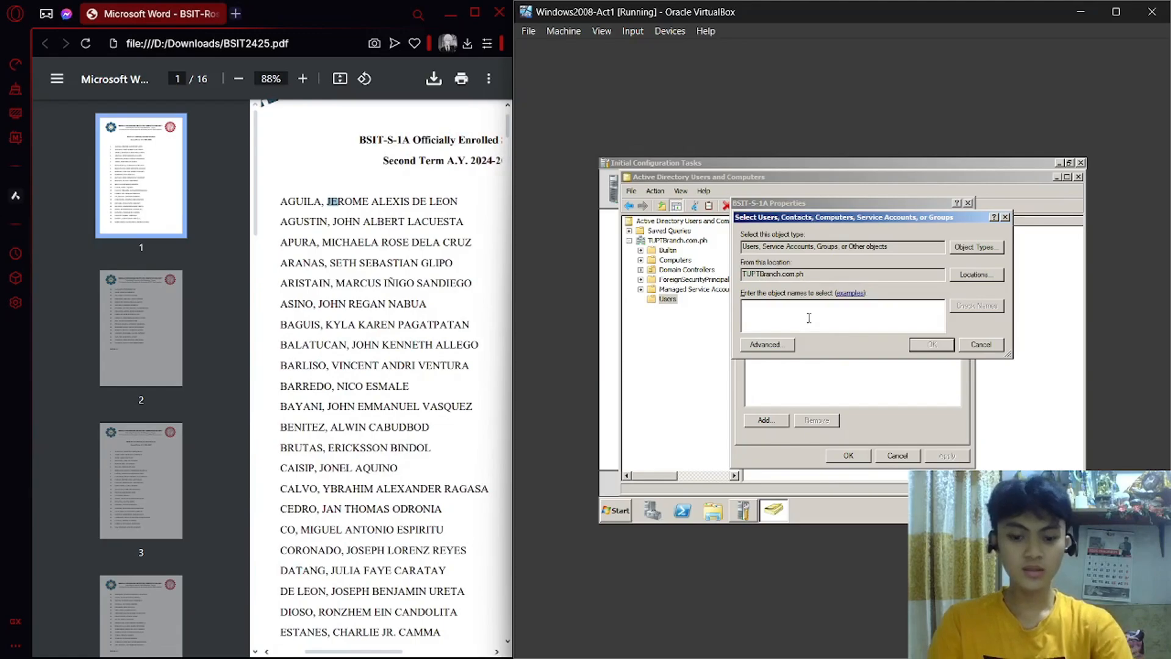
pyautogui.write('jerome')
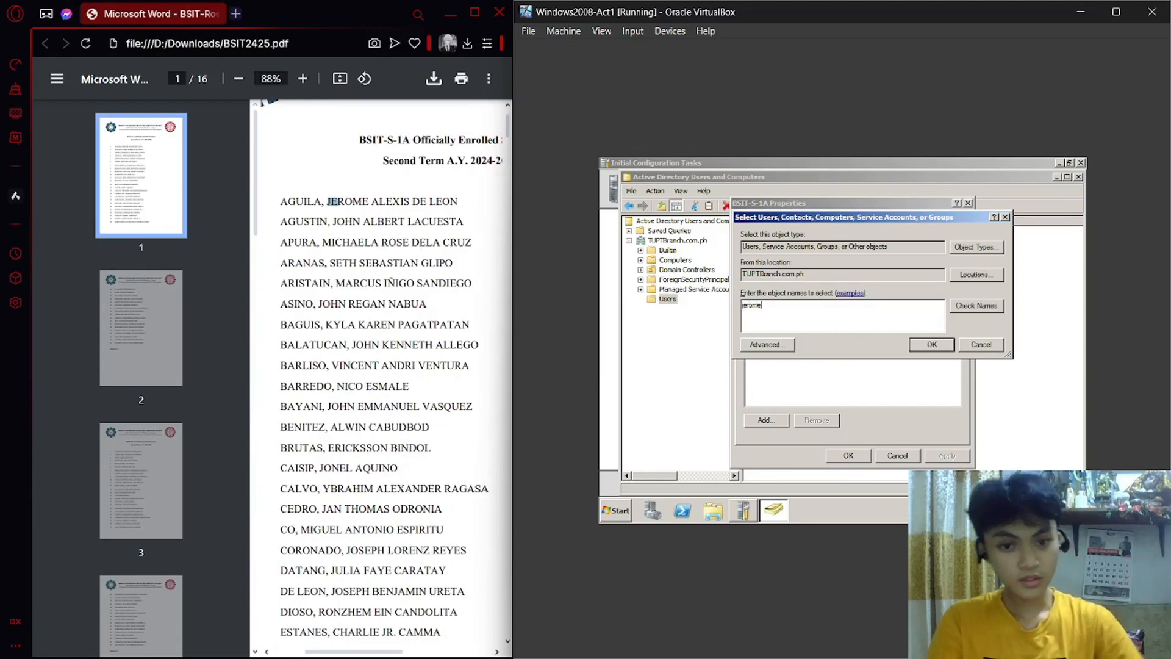
pyautogui.click(989, 307)
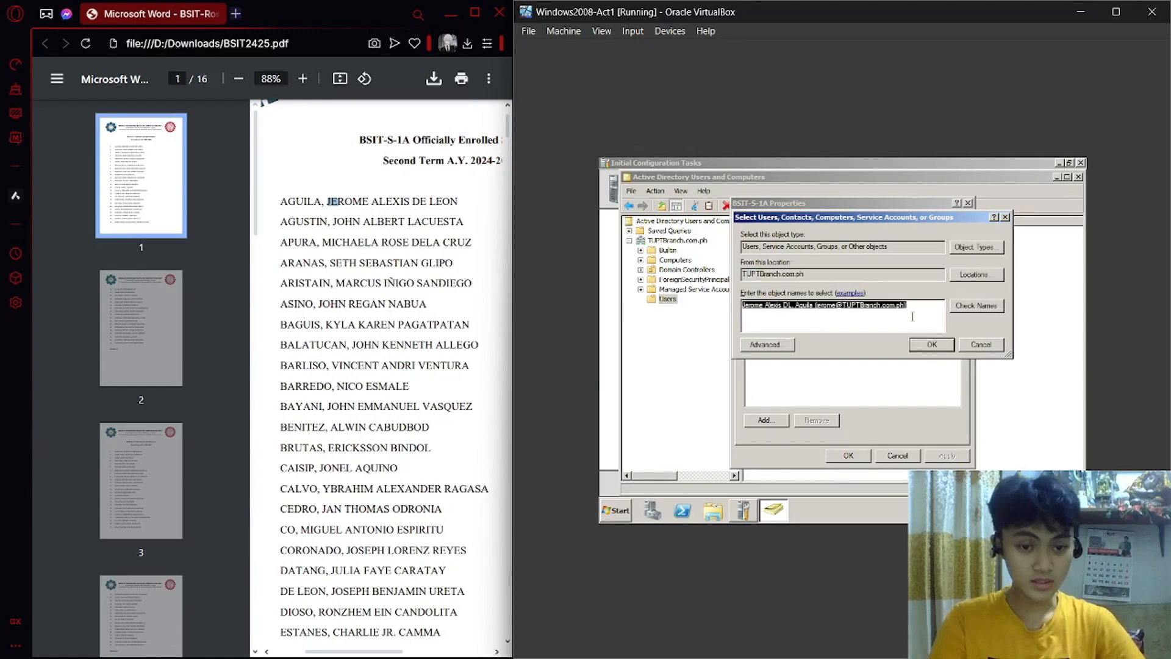
pyautogui.click(932, 345)
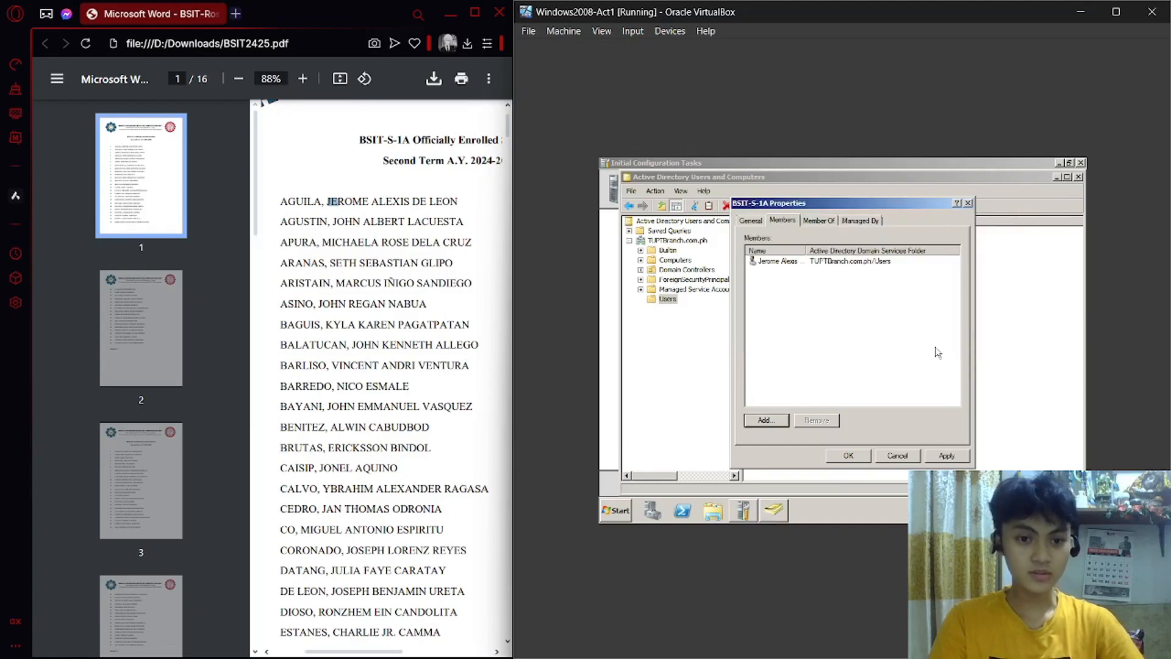
# Add the second student's account and save the group membership changes.
pyautogui.click(778, 418)
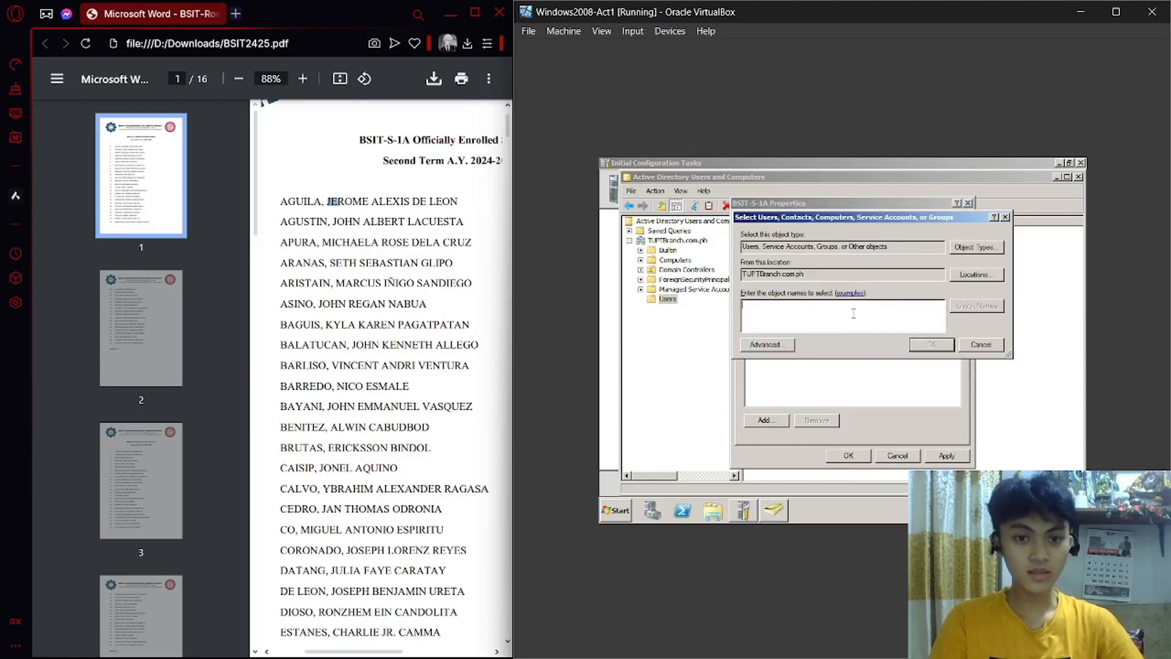
pyautogui.write('john')
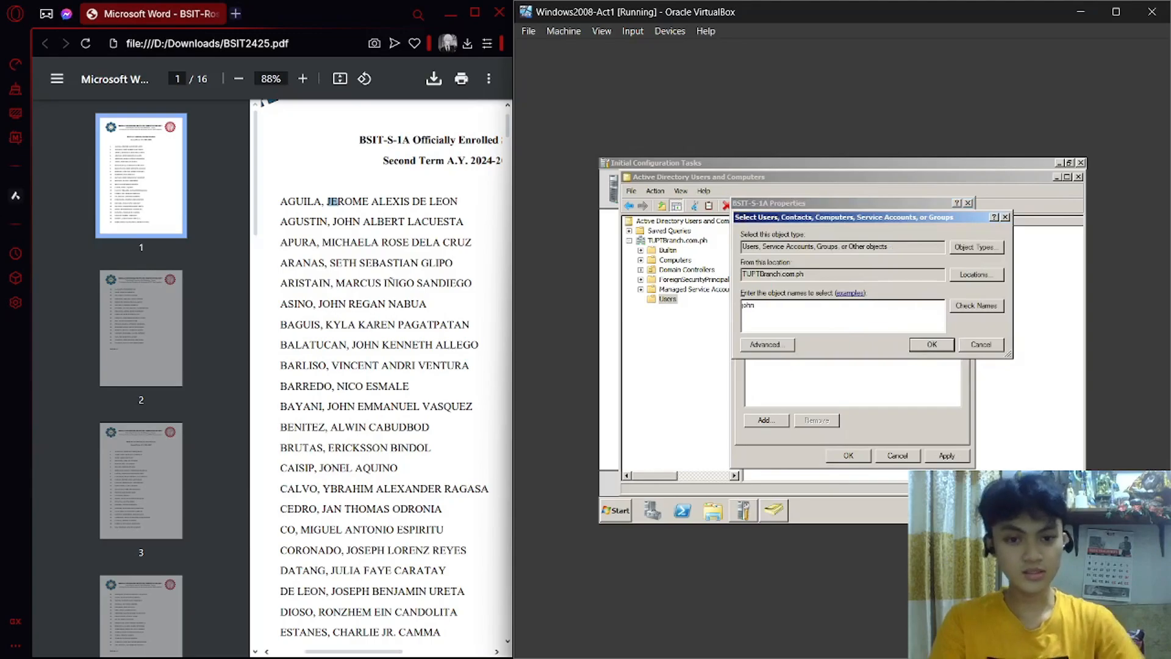
pyautogui.press('BackSpace')
pyautogui.press('BackSpace')
pyautogui.press('BackSpace')
pyautogui.press('BackSpace')
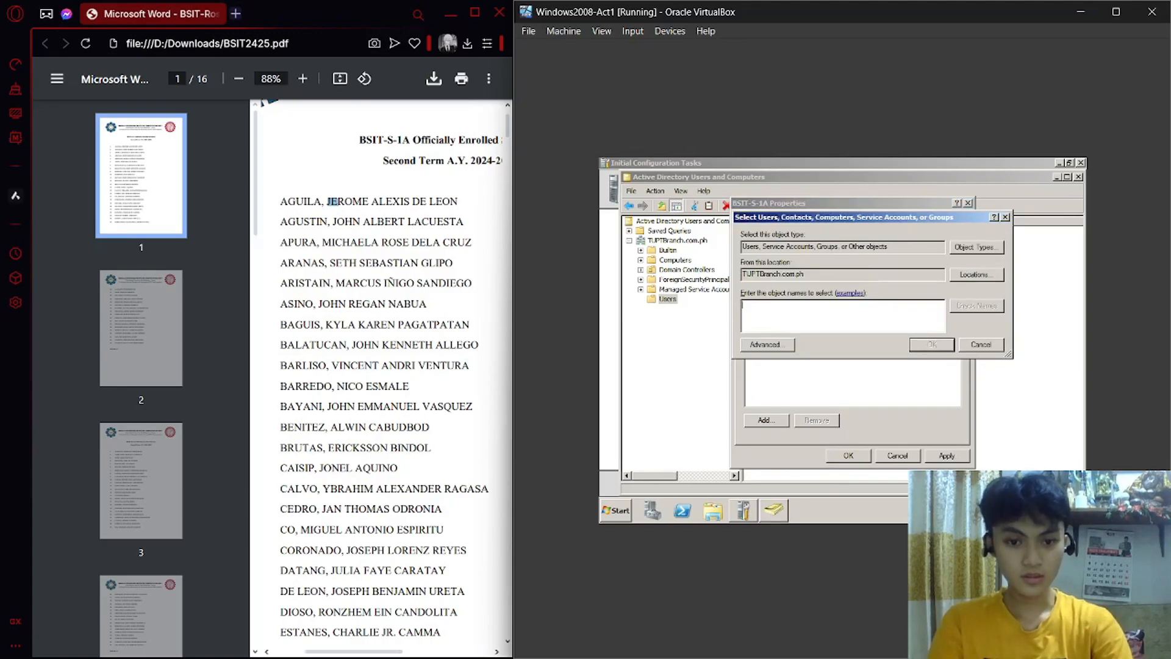
pyautogui.write('albert')
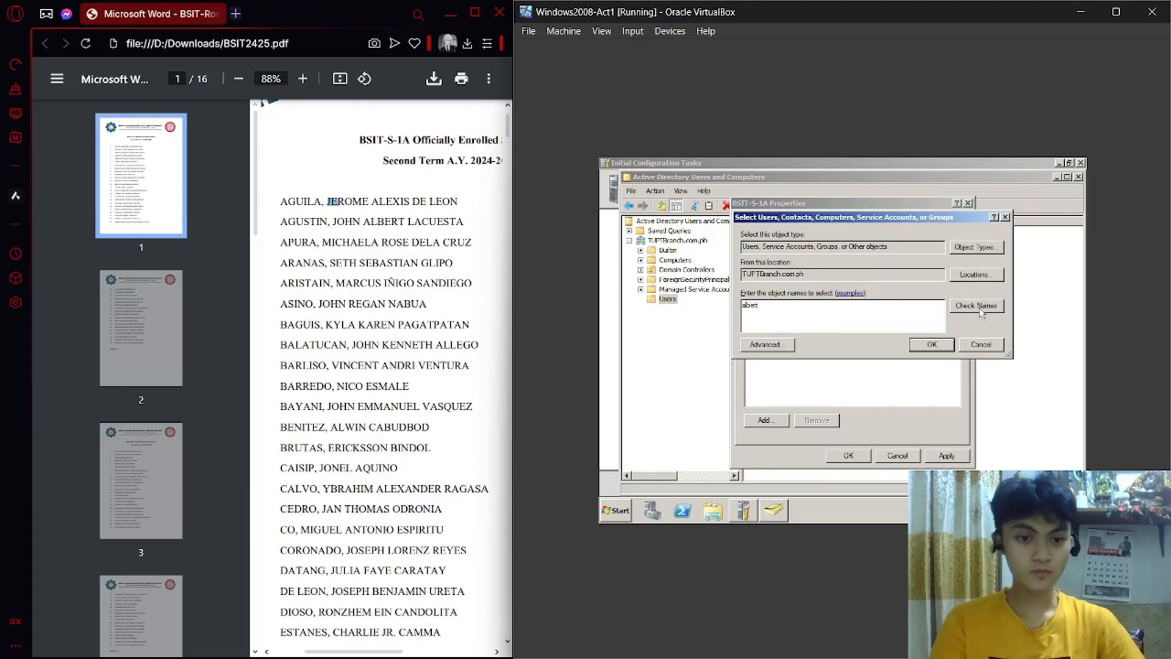
pyautogui.click(981, 307)
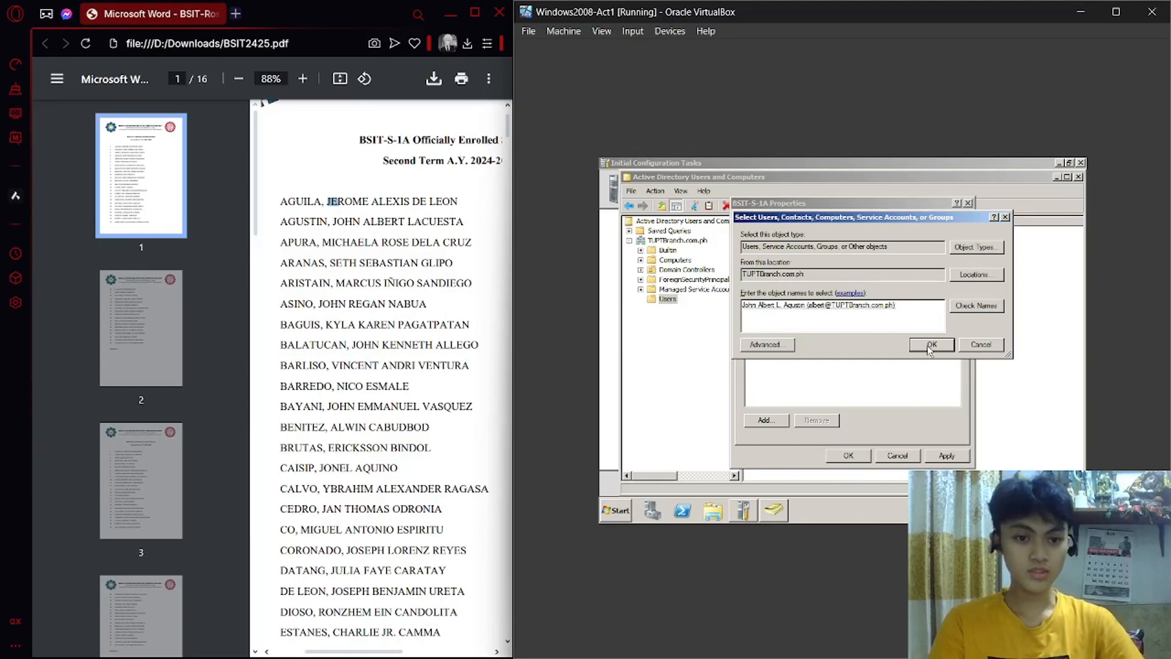
pyautogui.click(930, 345)
pyautogui.moveTo(858, 326); pyautogui.dragTo(771, 256)
pyautogui.click(951, 458)
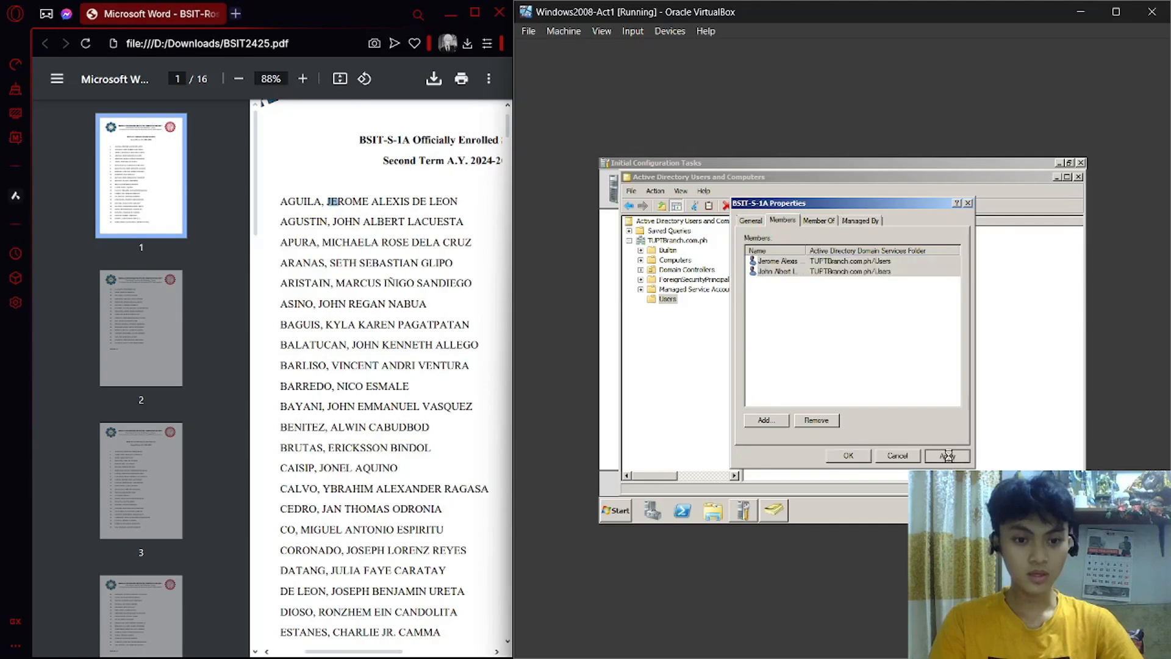
pyautogui.click(855, 456)
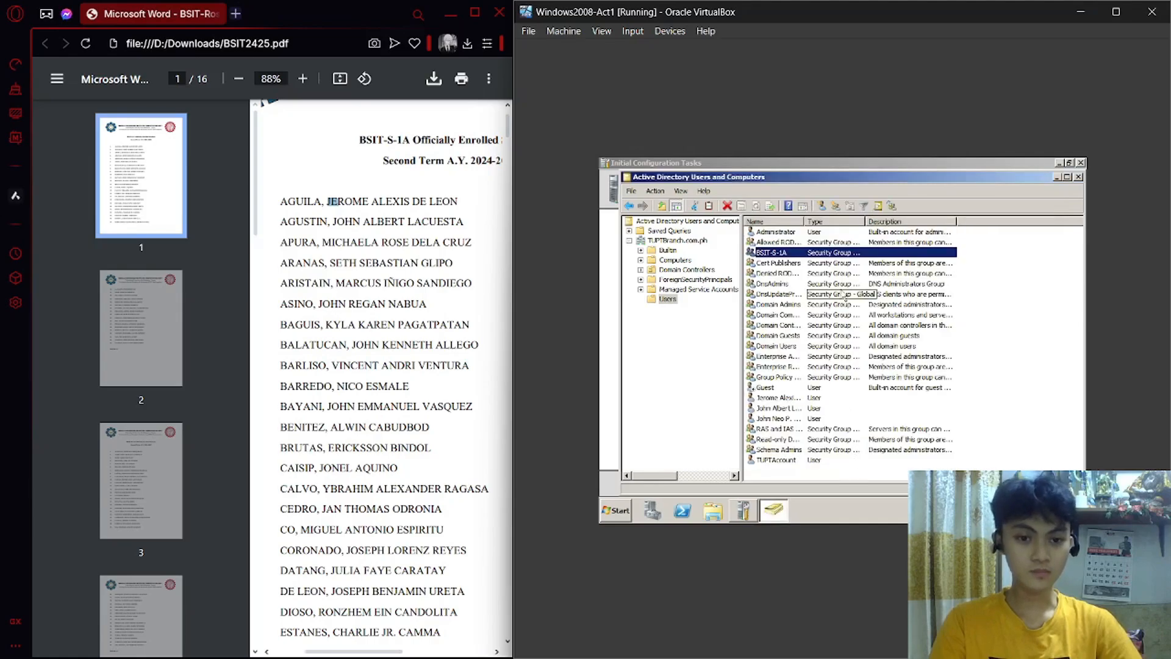
# Reopen BSIT-S-1A's member list to verify both students, then return to the roster PDF.
pyautogui.rightClick(793, 254)
pyautogui.click(823, 348)
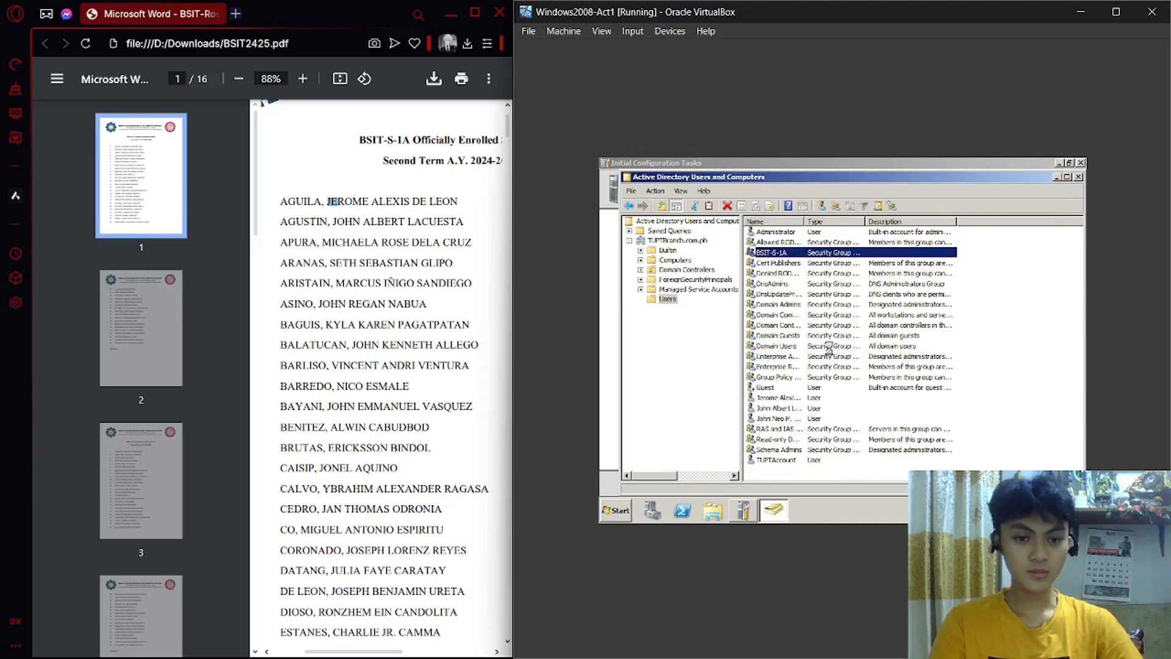
pyautogui.click(787, 221)
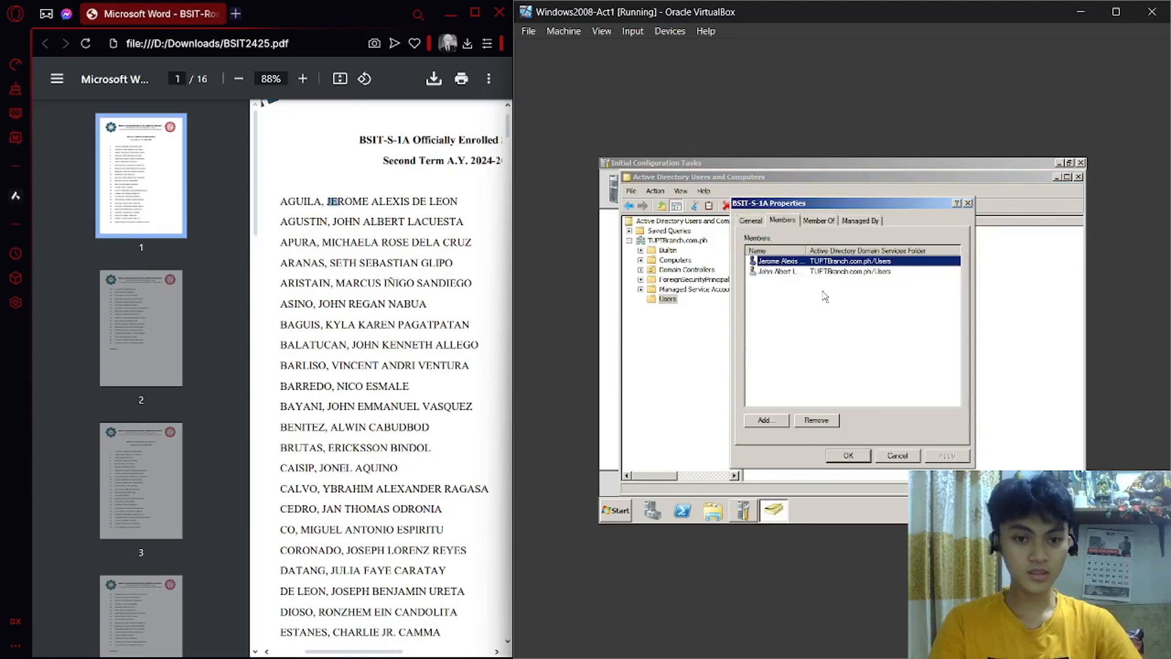
pyautogui.click(817, 272)
pyautogui.click(816, 261)
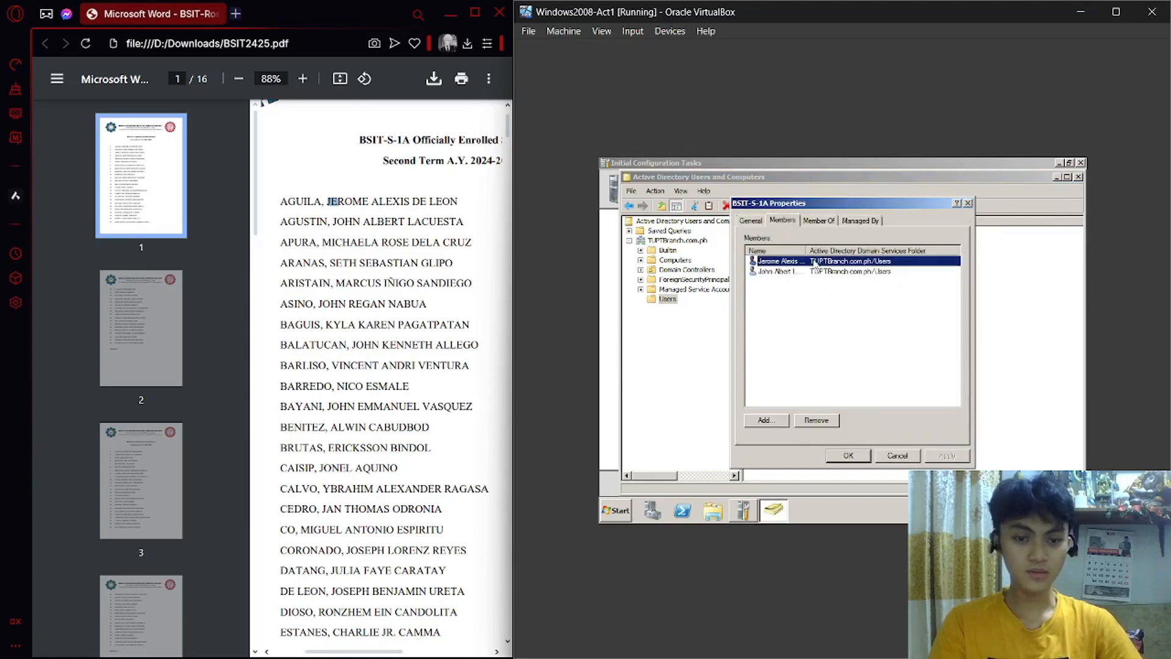
pyautogui.click(847, 455)
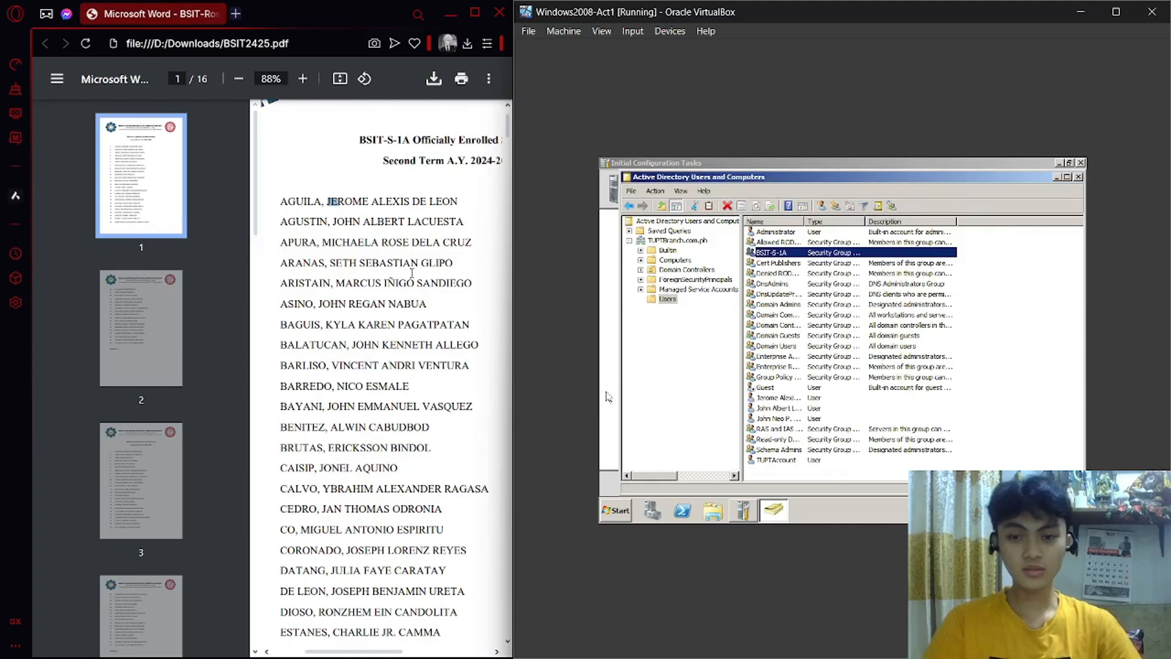
pyautogui.click(417, 300)
pyautogui.scroll(1, 404, 213)
pyautogui.scroll(1, 404, 211)
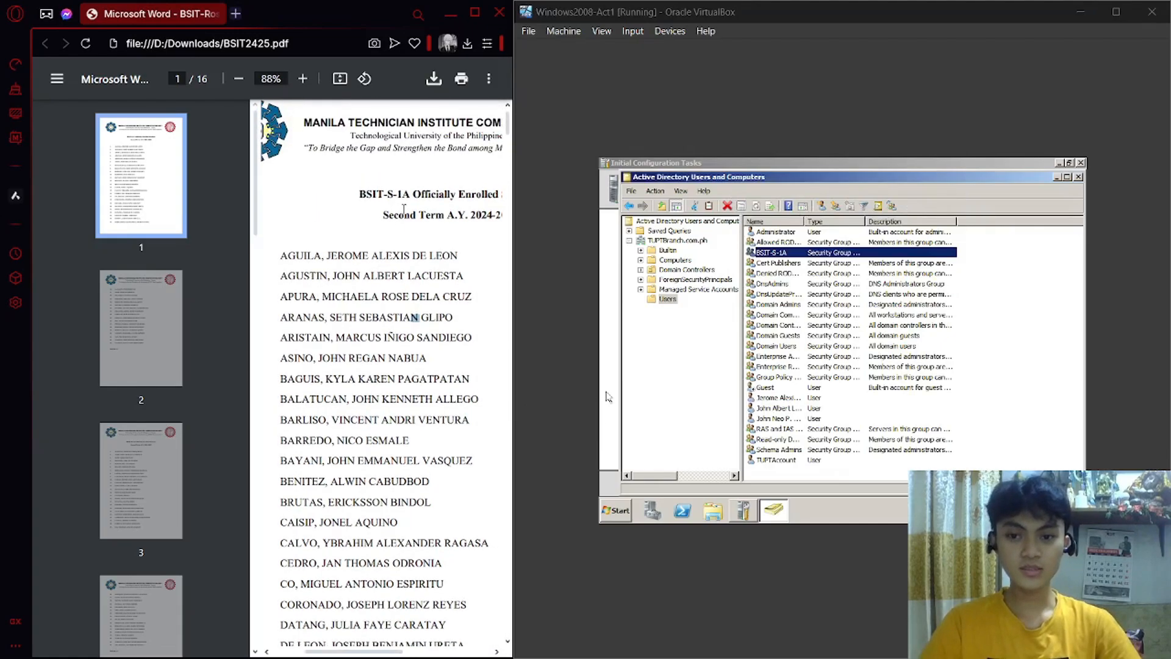
# Restore the VM window and scroll the Users list down to the BSIT-NS and BSIT-S groups.
pyautogui.moveTo(684, 650)
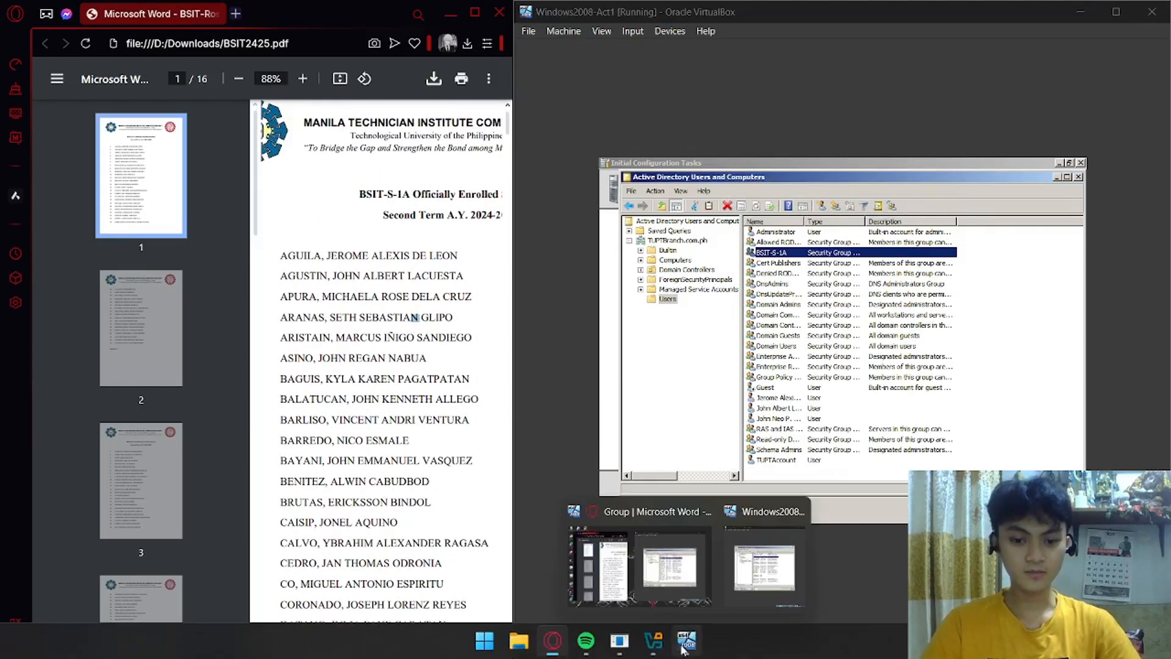
pyautogui.click(764, 567)
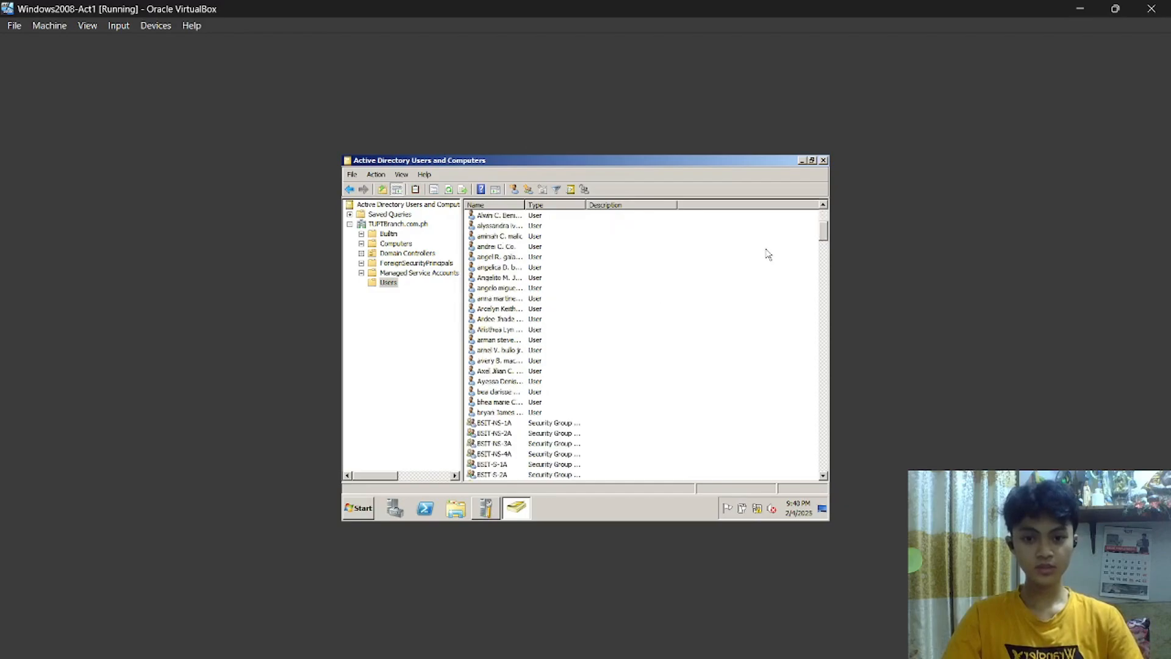
pyautogui.moveTo(766, 220); pyautogui.dragTo(658, 224)
pyautogui.click(724, 240)
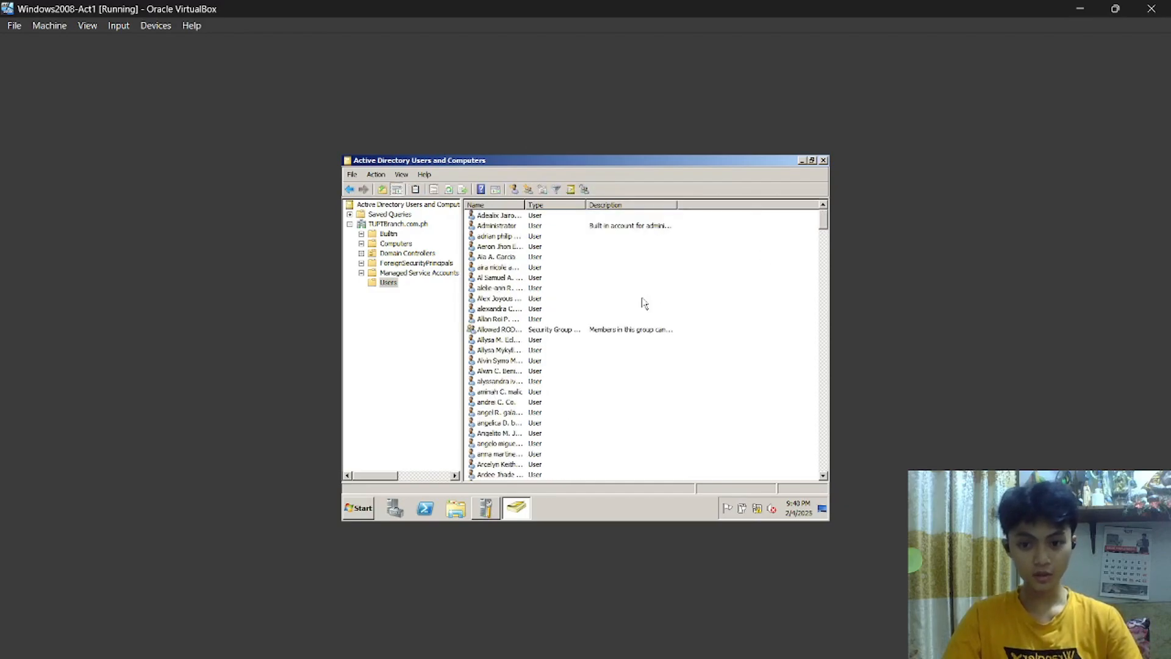
pyautogui.scroll(-4, 628, 324)
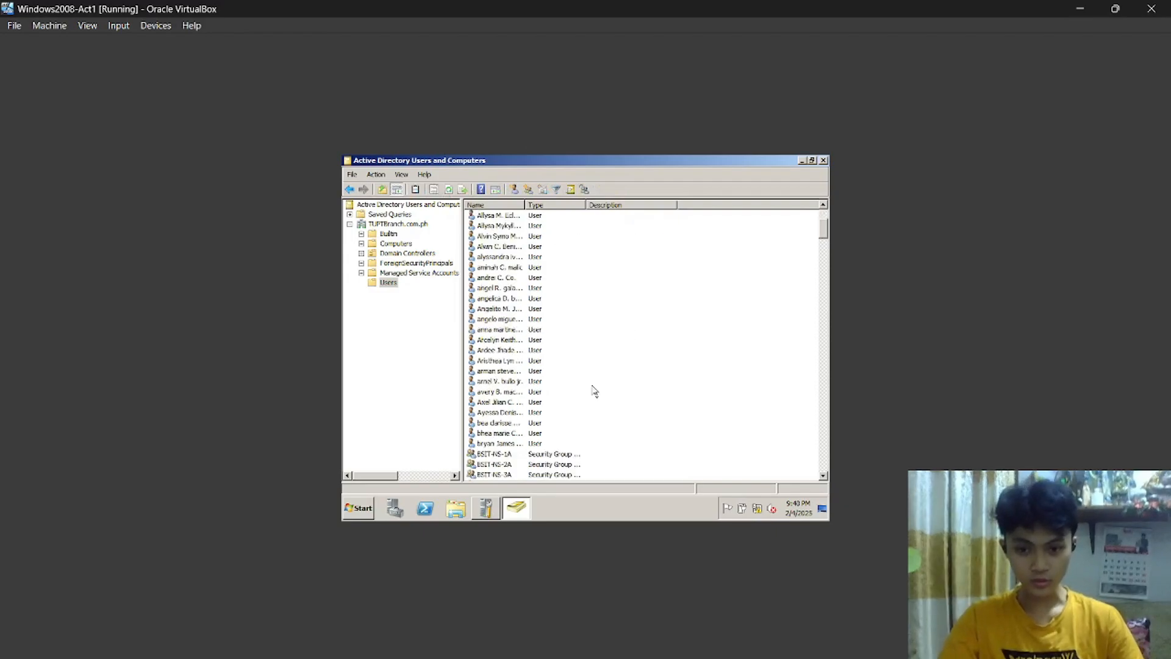
pyautogui.scroll(-1, 598, 387)
pyautogui.scroll(-1, 553, 391)
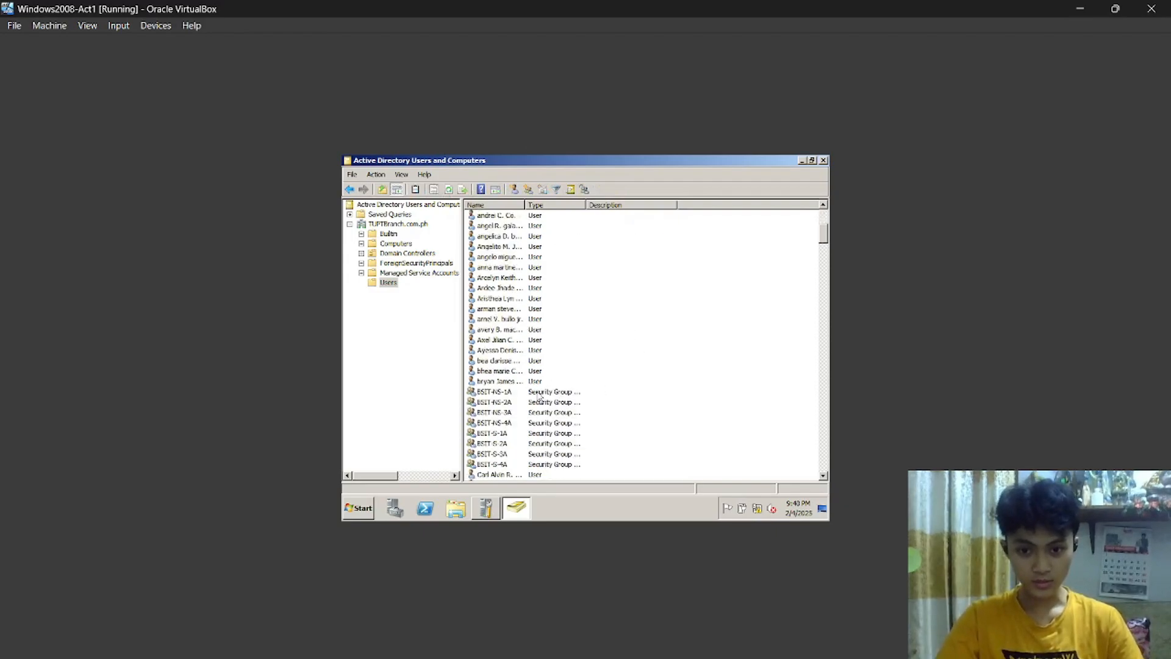
# Review the member lists of the BSIT-NS-1A, BSIT-NS-2A and BSIT-NS-3A groups.
pyautogui.doubleClick(539, 393)
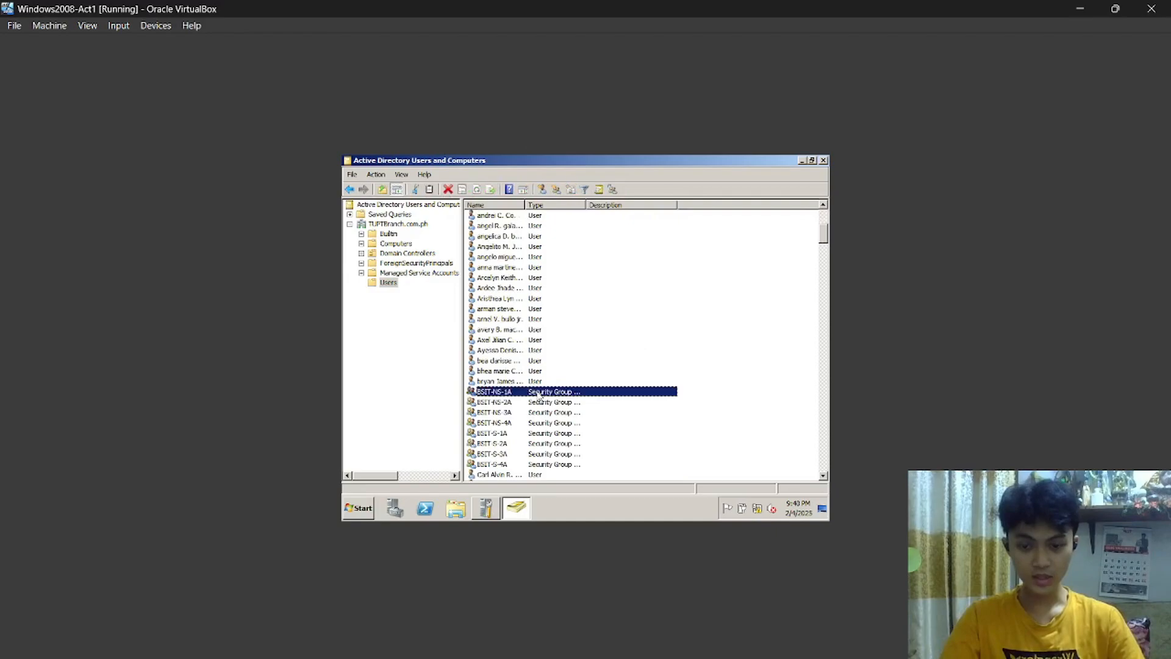
pyautogui.click(524, 218)
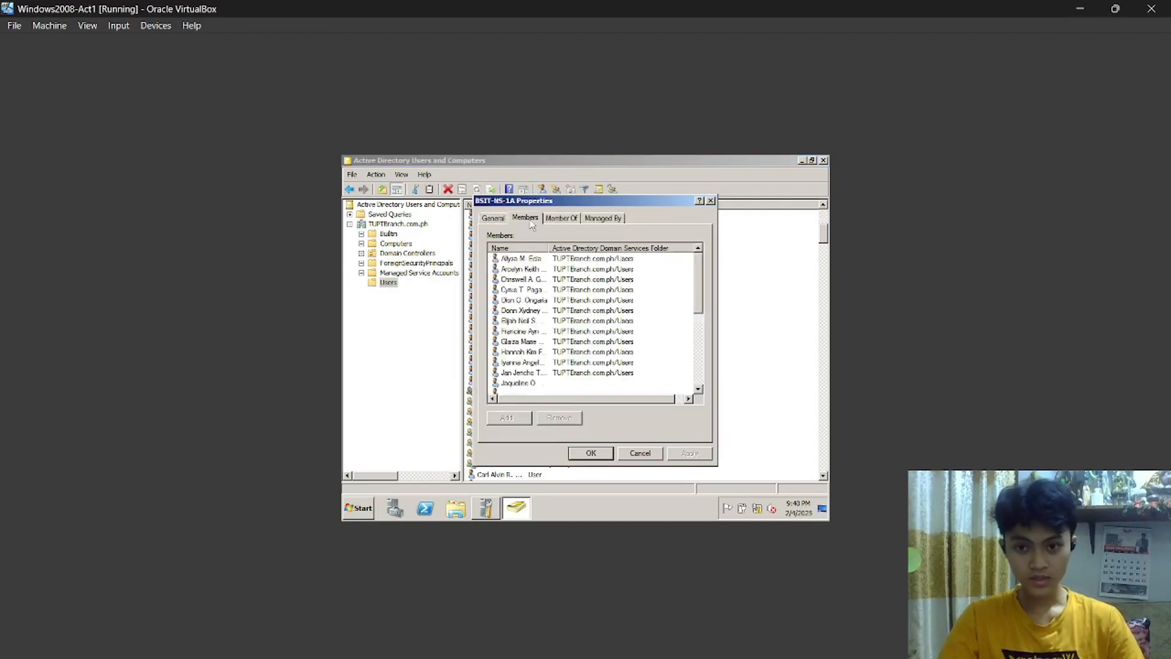
pyautogui.scroll(-5, 583, 317)
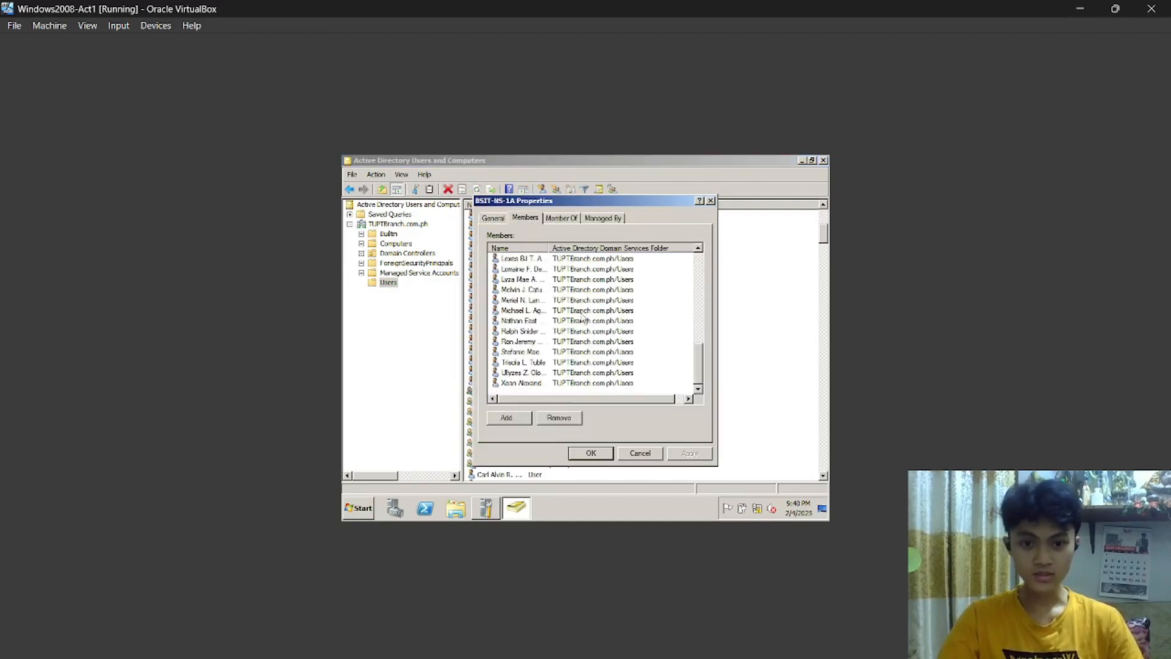
pyautogui.click(591, 453)
pyautogui.doubleClick(522, 404)
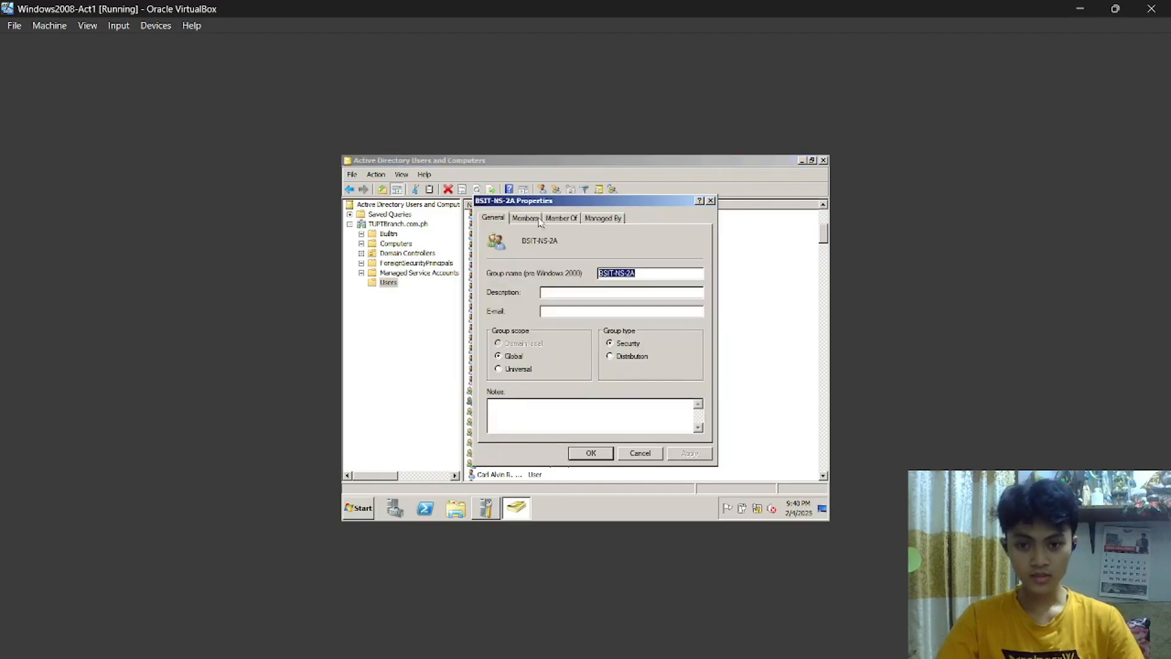
pyautogui.click(529, 221)
pyautogui.scroll(-5, 588, 342)
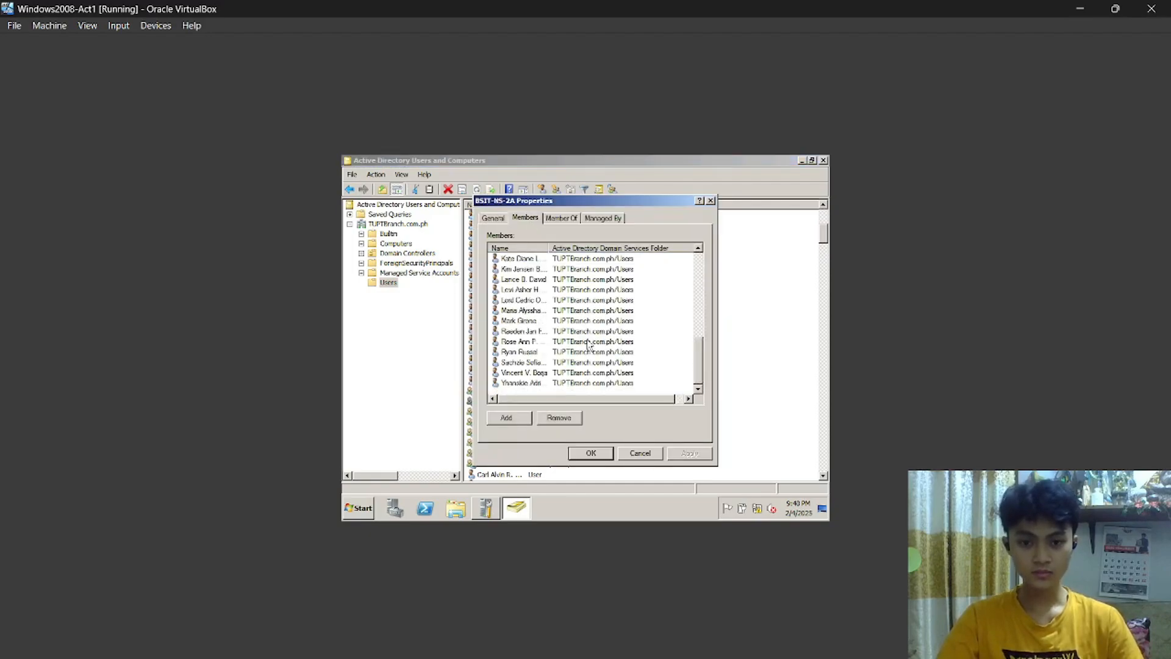
pyautogui.click(592, 453)
pyautogui.doubleClick(522, 412)
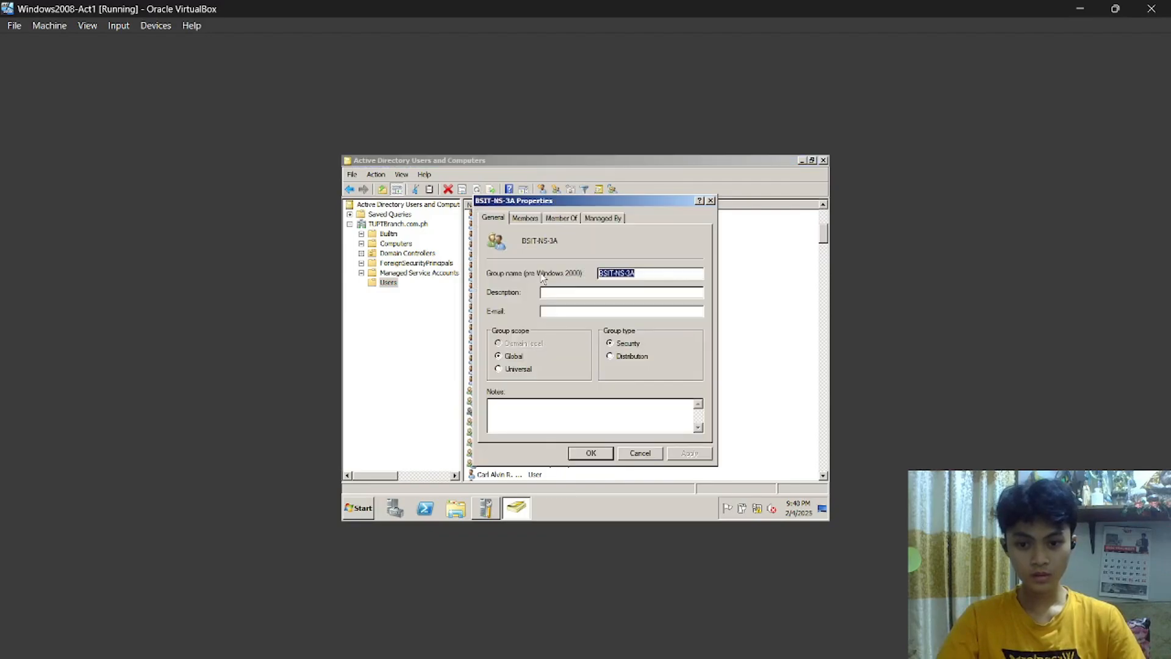
pyautogui.click(526, 220)
pyautogui.scroll(-5, 574, 298)
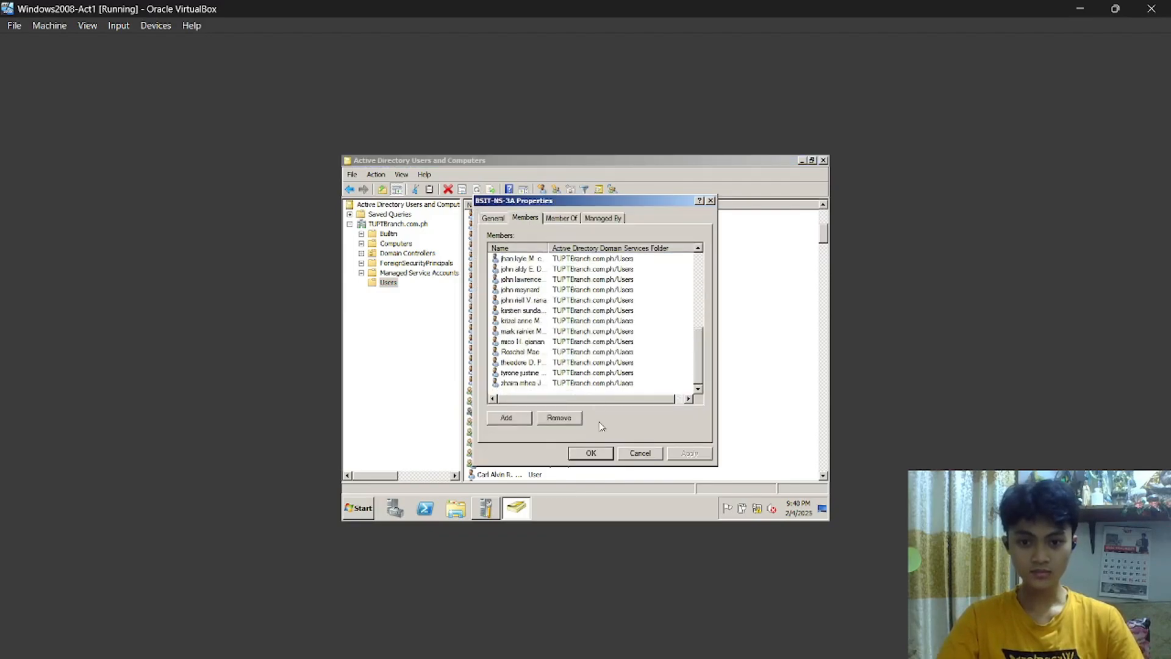
pyautogui.click(590, 453)
# Review the BSIT-S-1A and BSIT-NS-4A members, cancelling an accidental rename of BSIT-NS-4A.
pyautogui.doubleClick(511, 430)
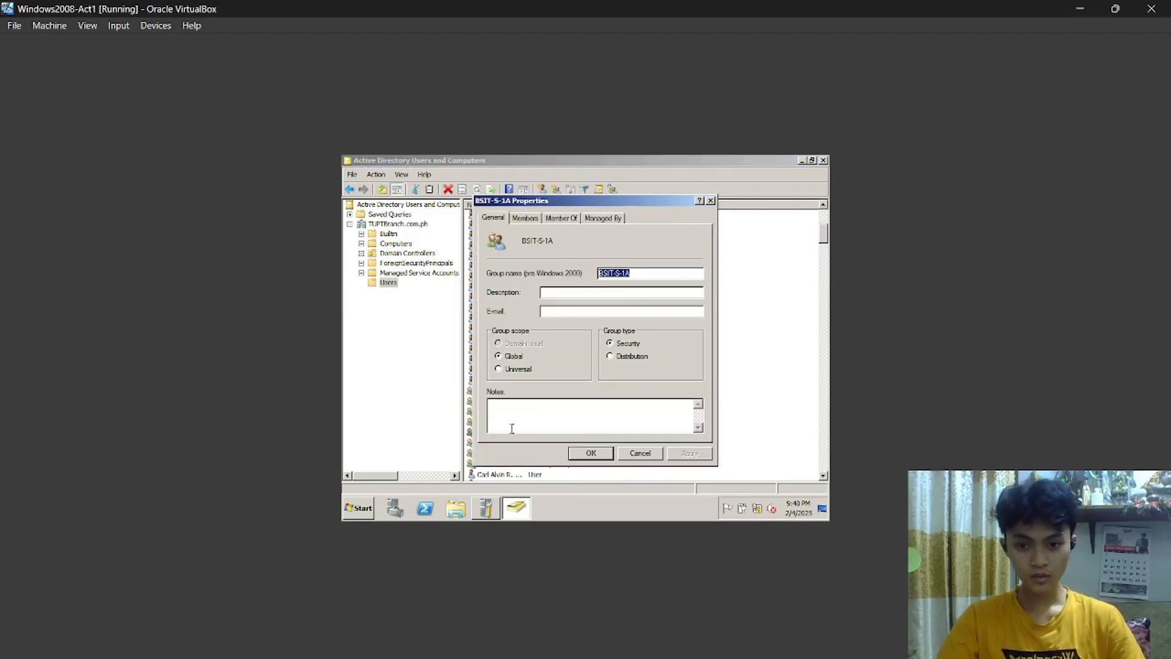
pyautogui.click(534, 220)
pyautogui.scroll(-5, 587, 331)
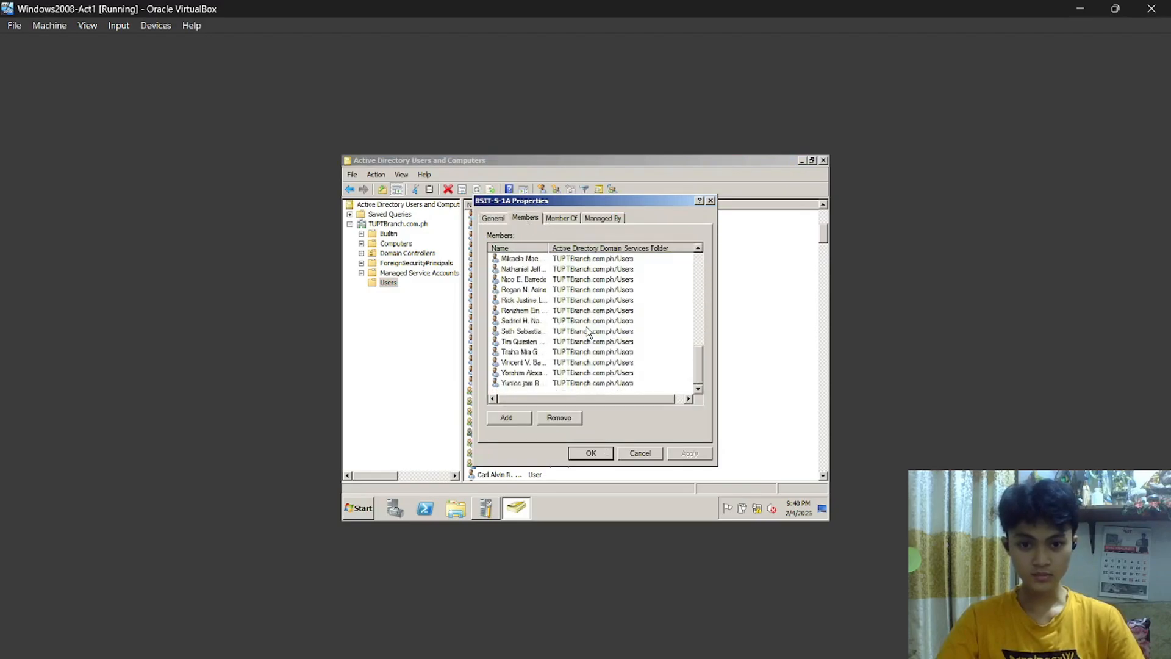
pyautogui.click(591, 453)
pyautogui.click(524, 423)
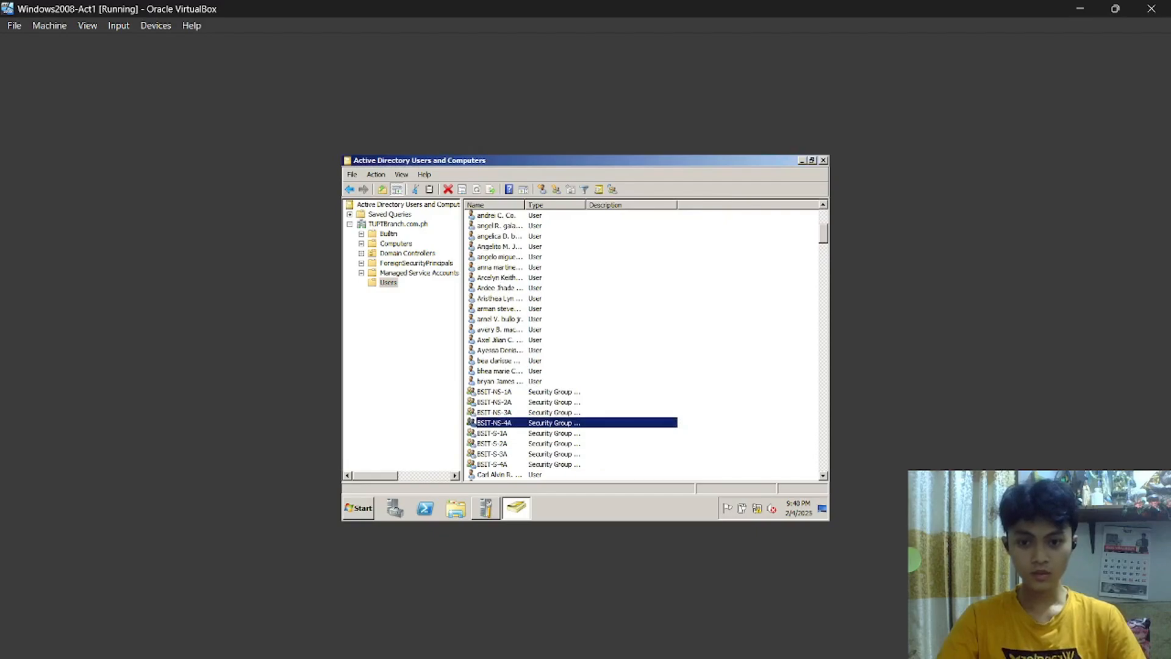
pyautogui.click(525, 424)
pyautogui.click(541, 424)
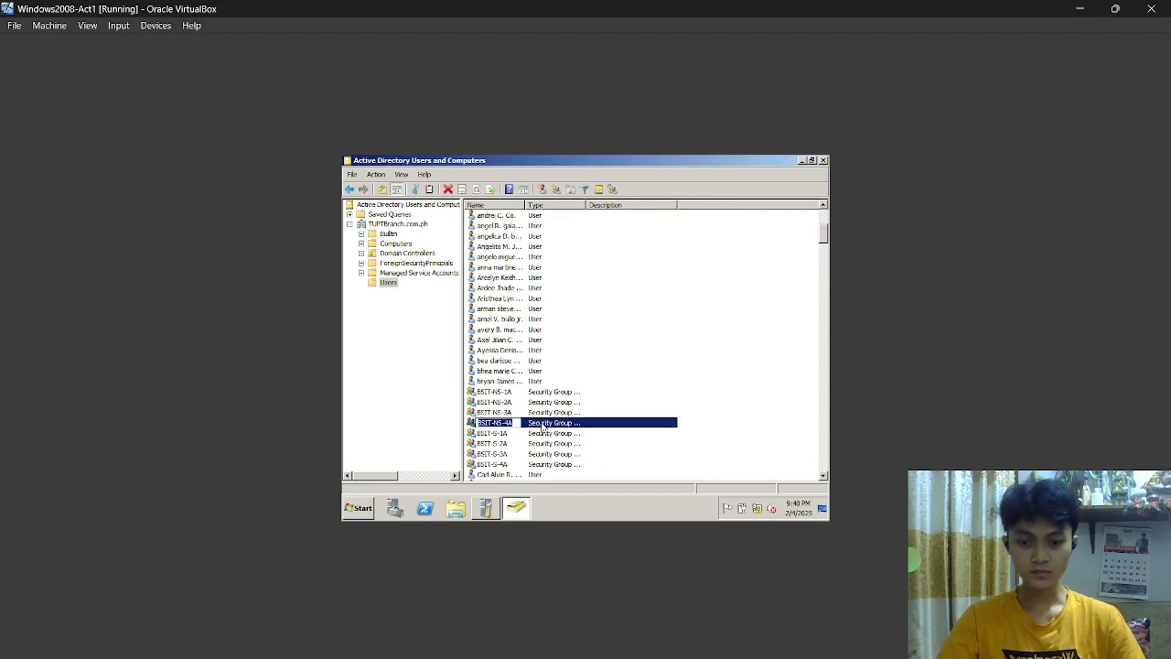
pyautogui.doubleClick(542, 424)
pyautogui.click(525, 218)
pyautogui.scroll(-5, 577, 332)
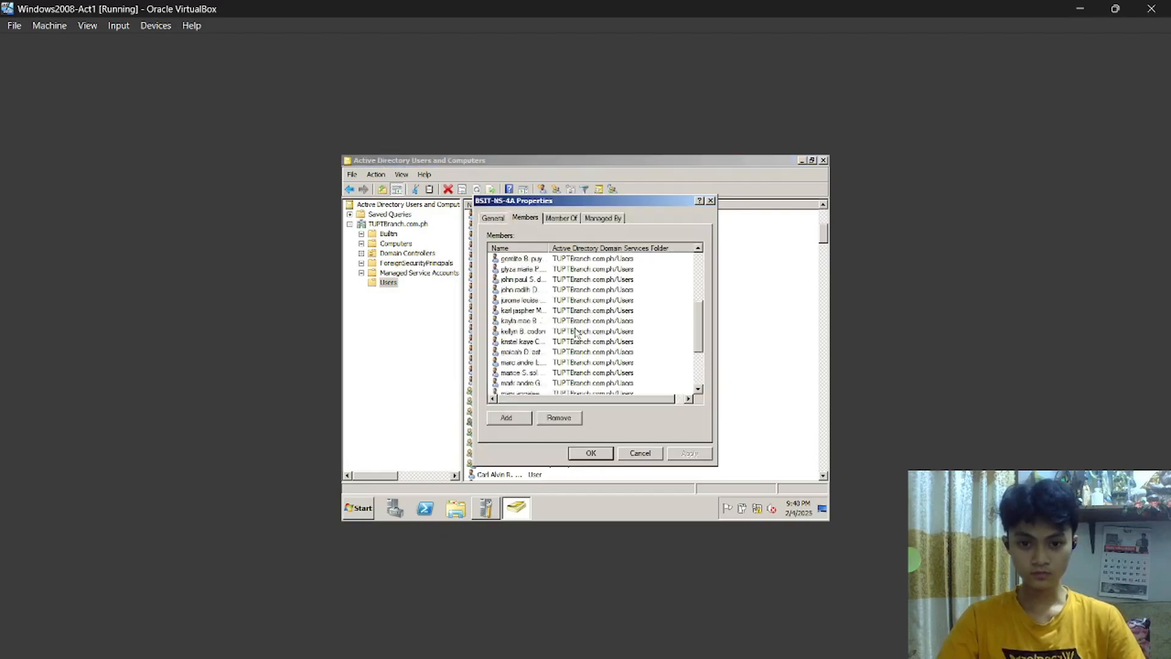
pyautogui.click(602, 455)
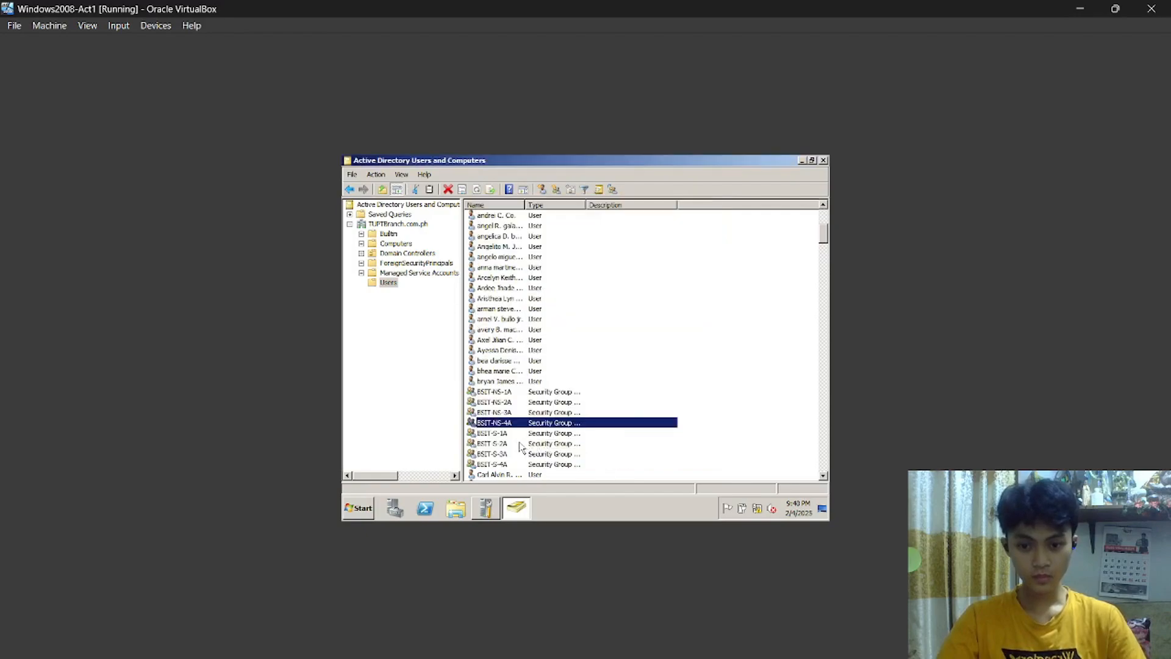
# Review the member lists of the BSIT-S-2A and BSIT-S-3A groups.
pyautogui.doubleClick(523, 444)
pyautogui.click(540, 217)
pyautogui.scroll(-5, 587, 330)
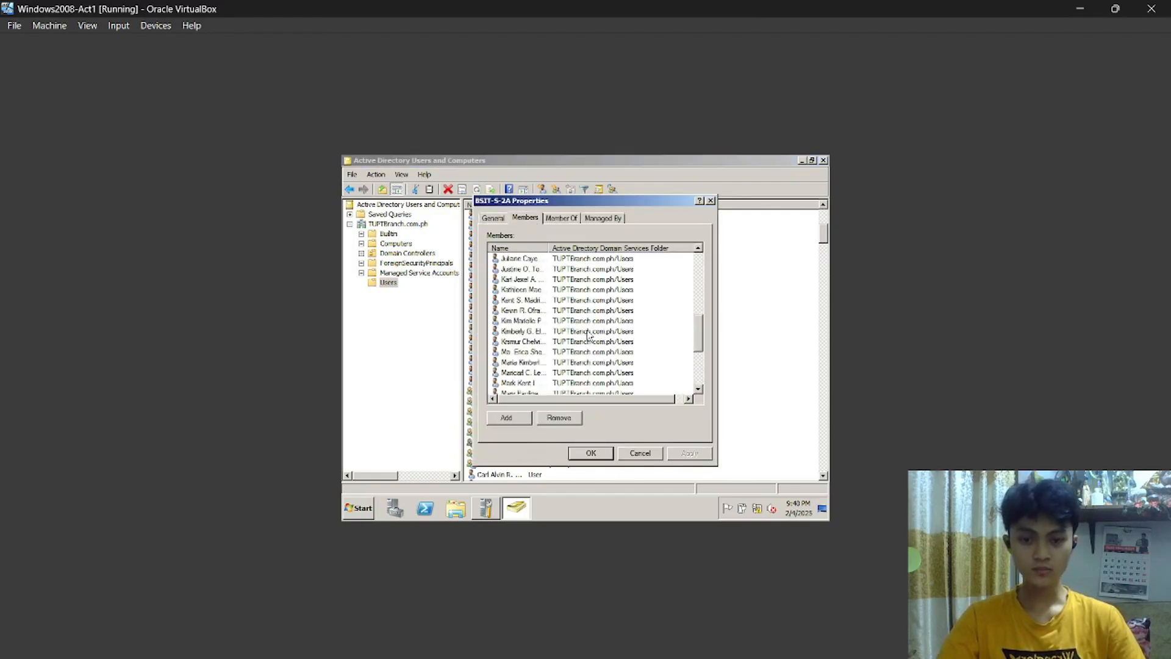
pyautogui.click(599, 457)
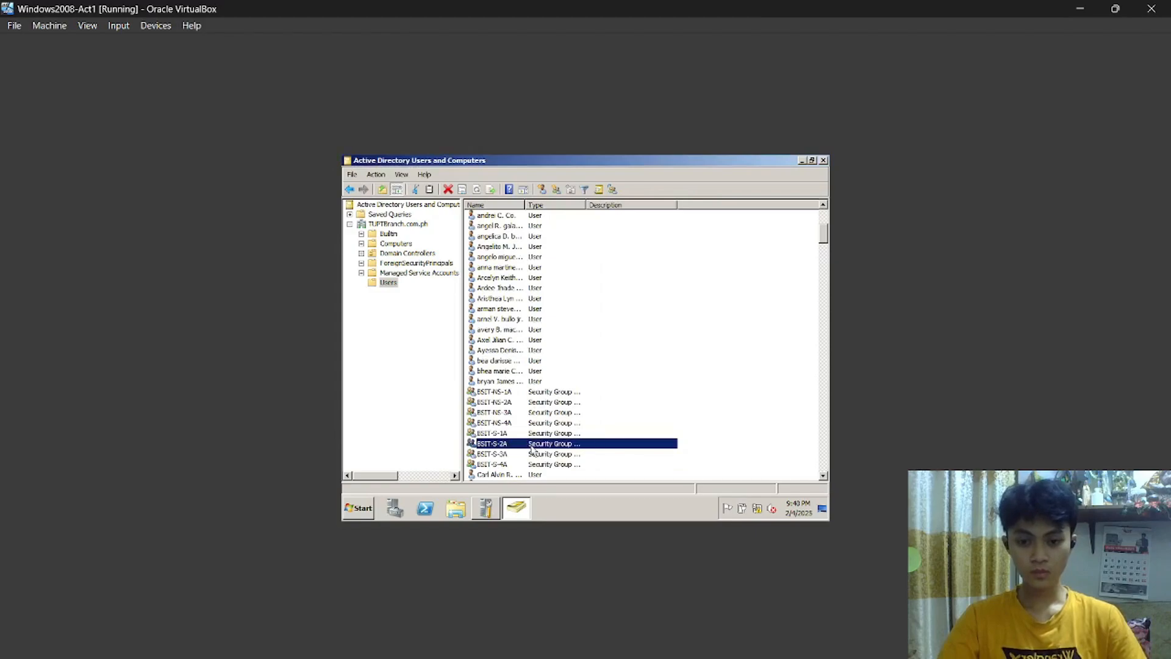
pyautogui.doubleClick(523, 446)
pyautogui.click(591, 455)
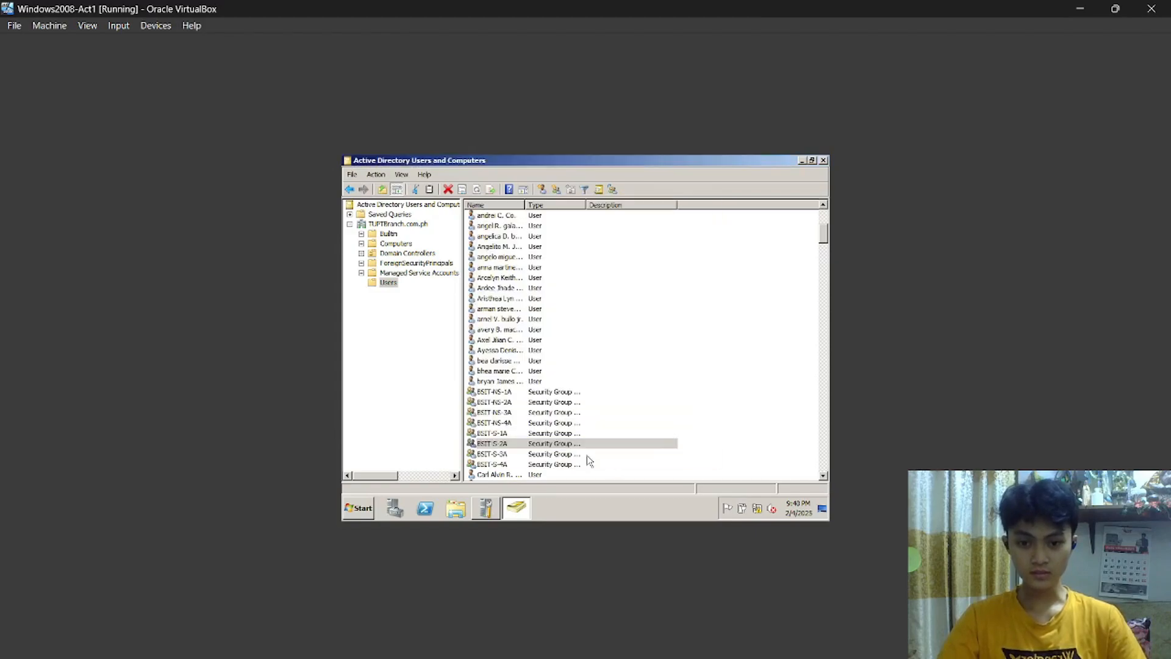
pyautogui.doubleClick(588, 458)
pyautogui.click(542, 217)
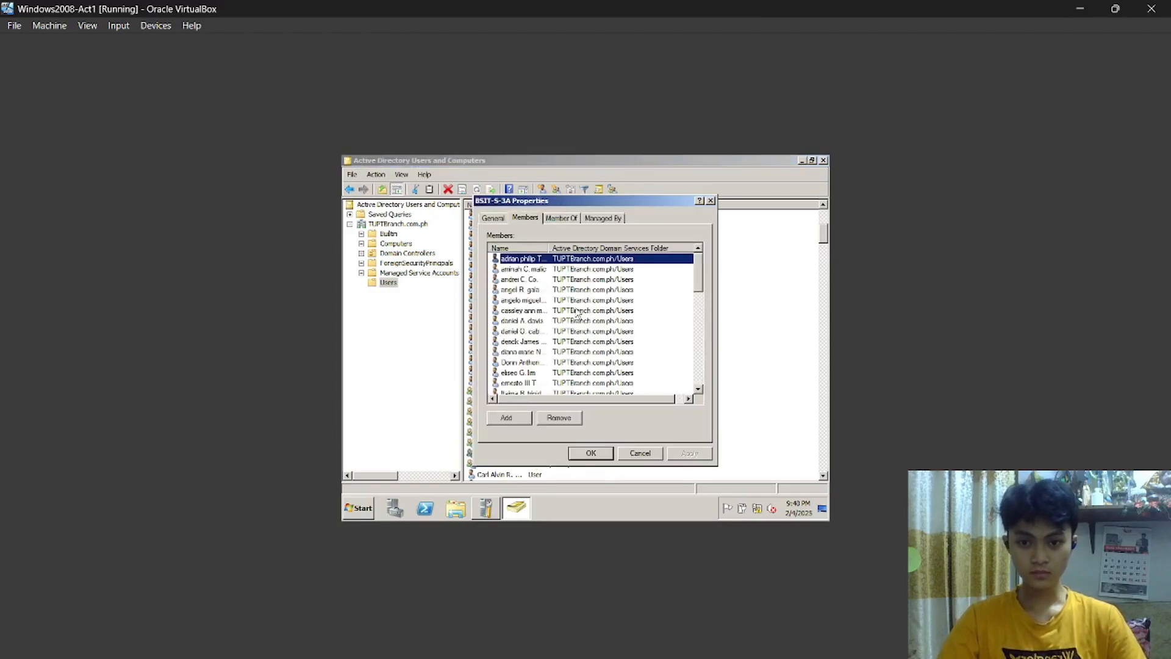
pyautogui.scroll(-5, 588, 369)
pyautogui.click(592, 453)
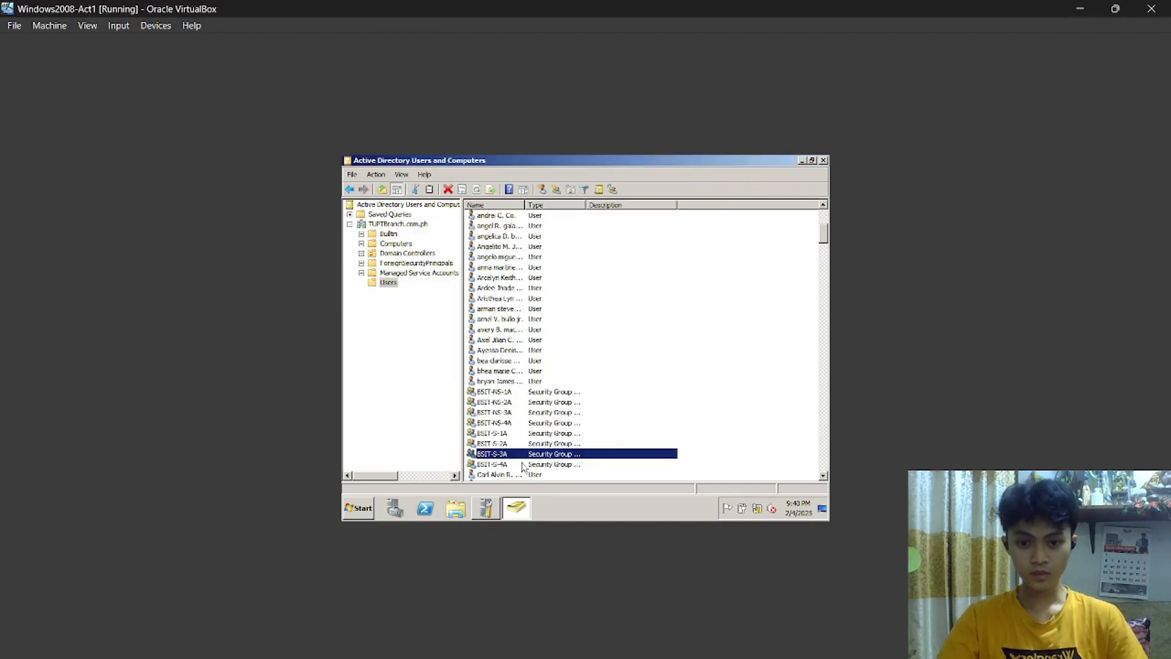
# Review the BSIT-S-4A members, then clear the group selection in the Users list.
pyautogui.click(522, 464)
pyautogui.doubleClick(520, 467)
pyautogui.click(590, 454)
pyautogui.click(504, 464)
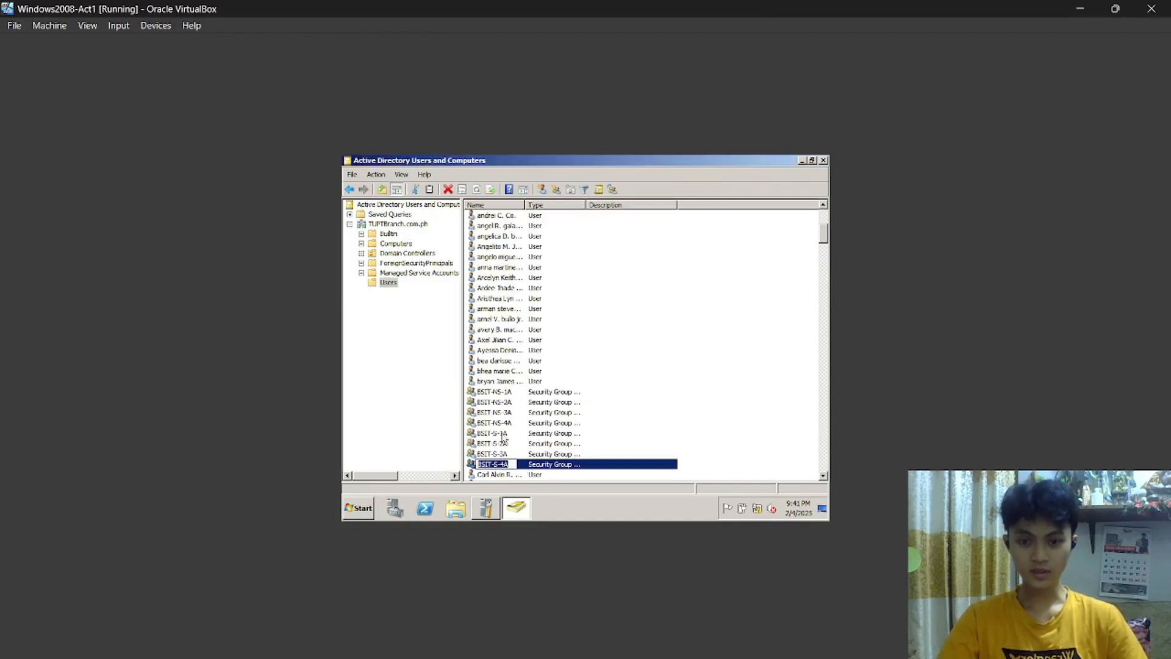
pyautogui.doubleClick(540, 465)
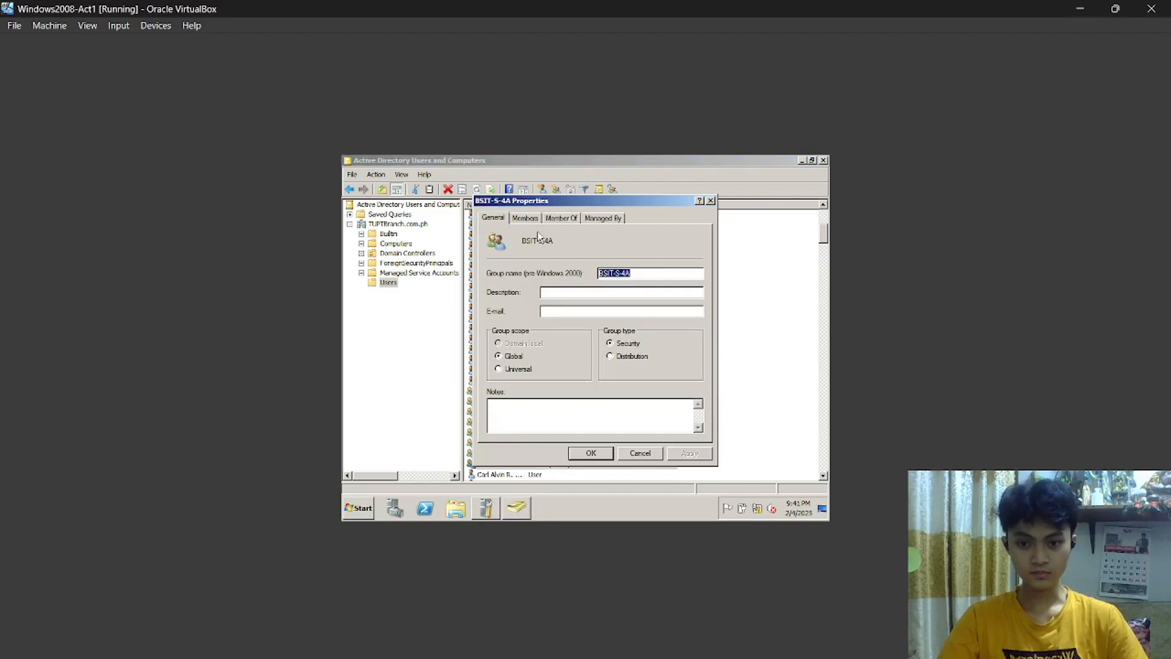
pyautogui.click(527, 219)
pyautogui.scroll(-5, 583, 308)
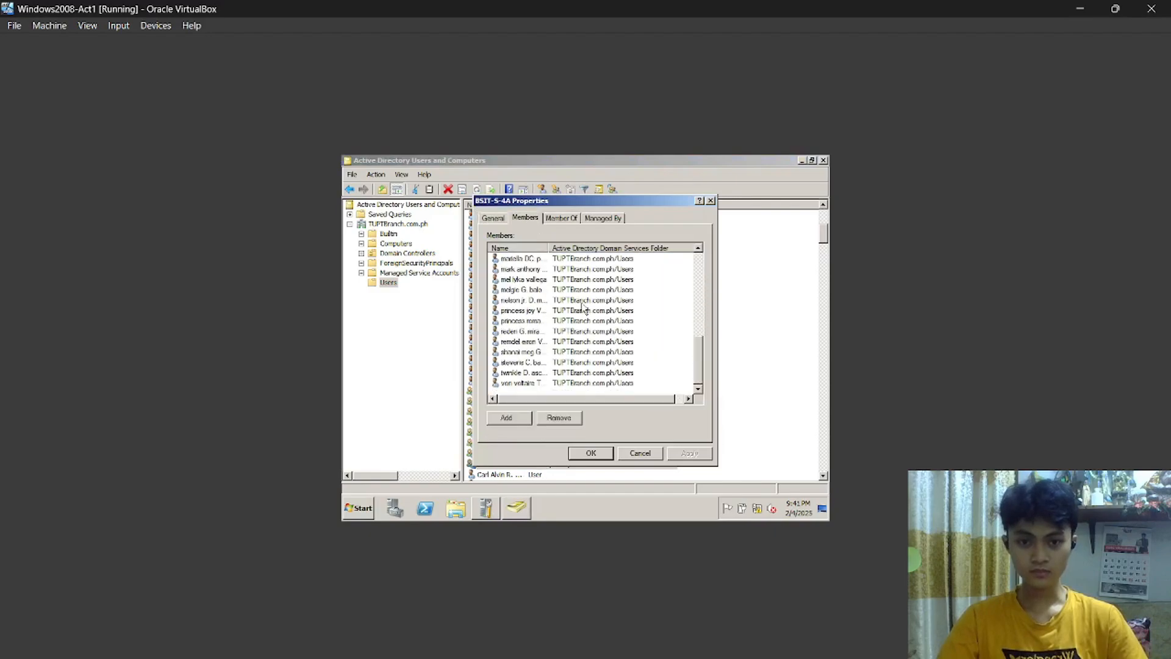
pyautogui.click(605, 453)
pyautogui.click(723, 373)
pyautogui.scroll(-4, 693, 339)
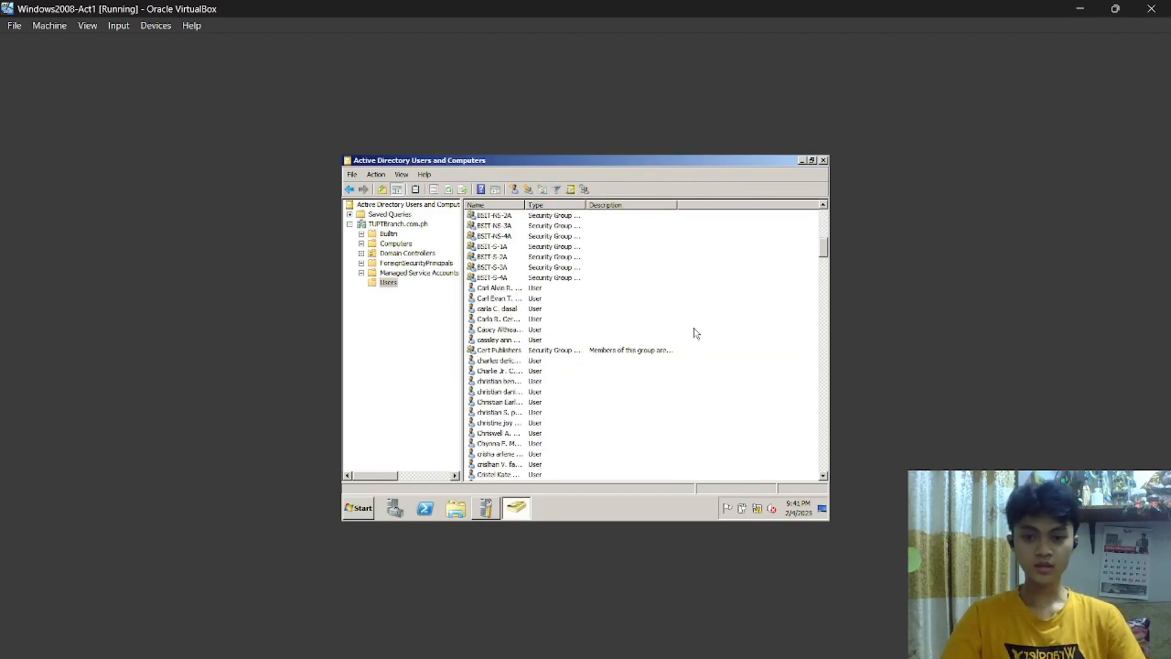
pyautogui.scroll(-1, 662, 284)
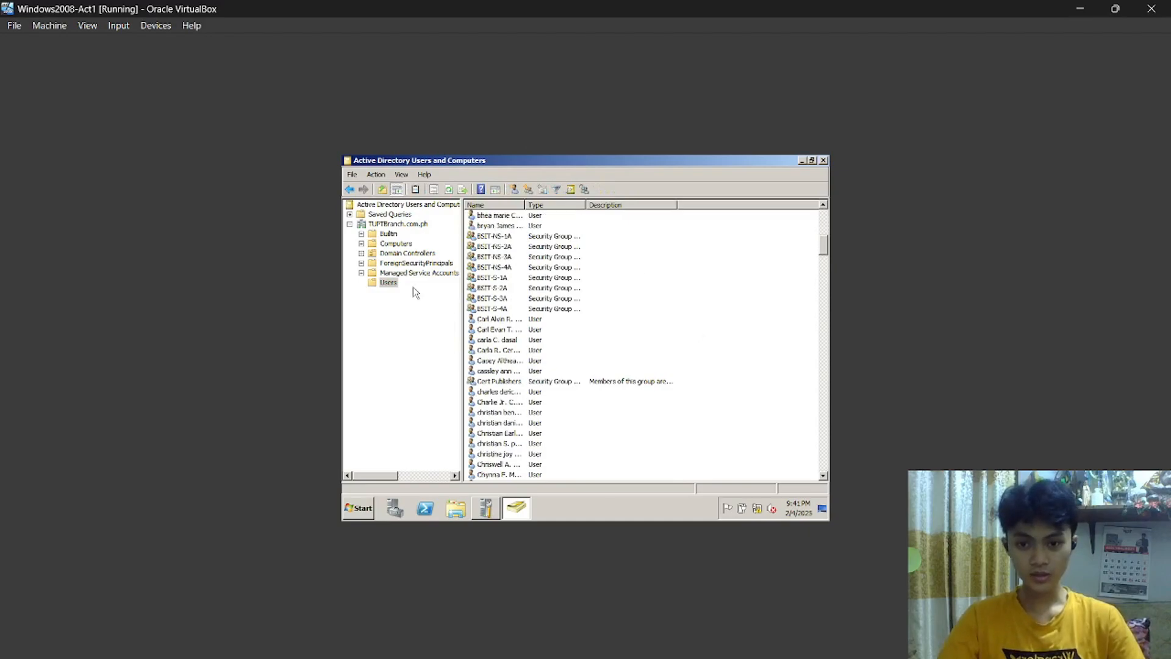
pyautogui.click(632, 257)
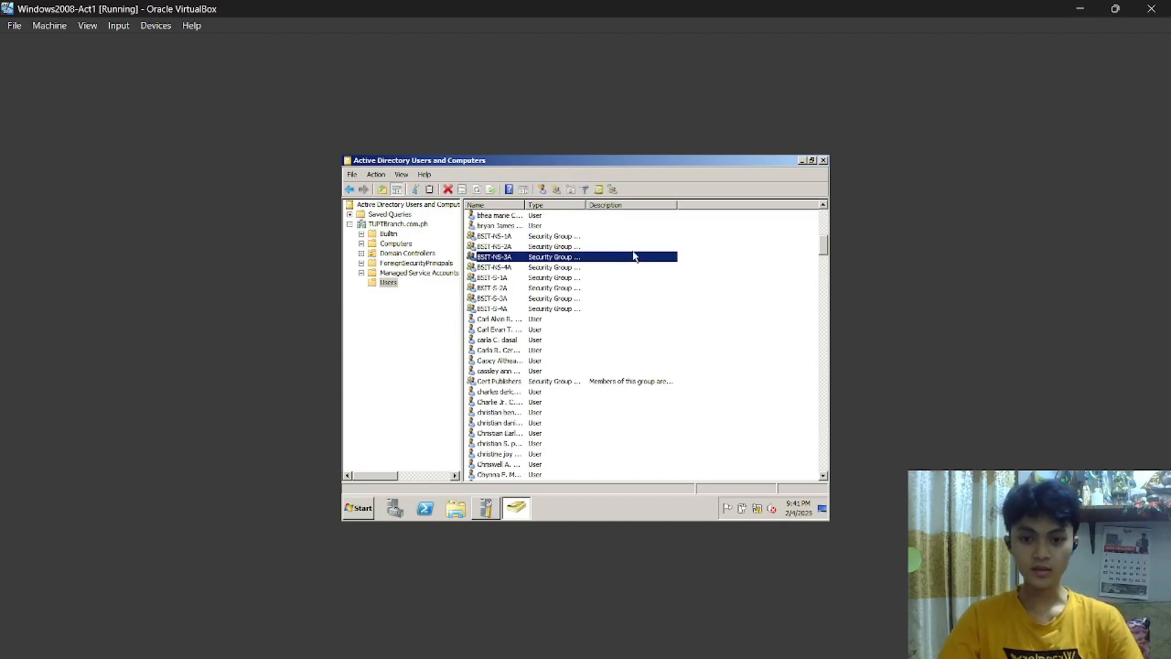
pyautogui.scroll(5, 724, 248)
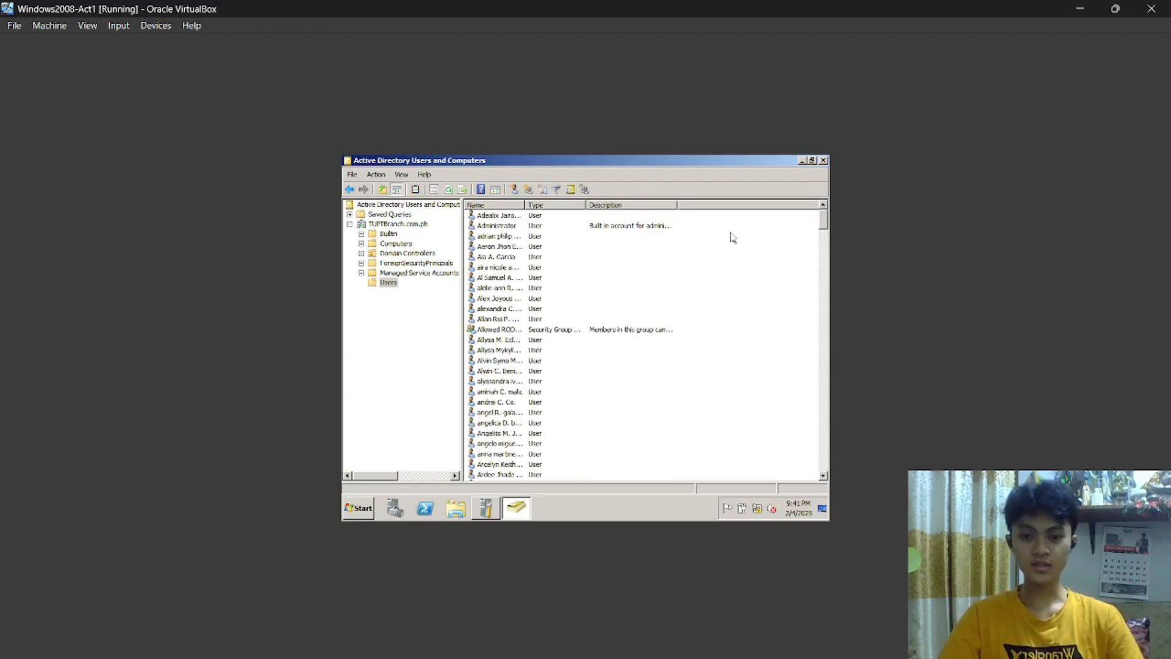
pyautogui.moveTo(728, 219); pyautogui.dragTo(643, 318)
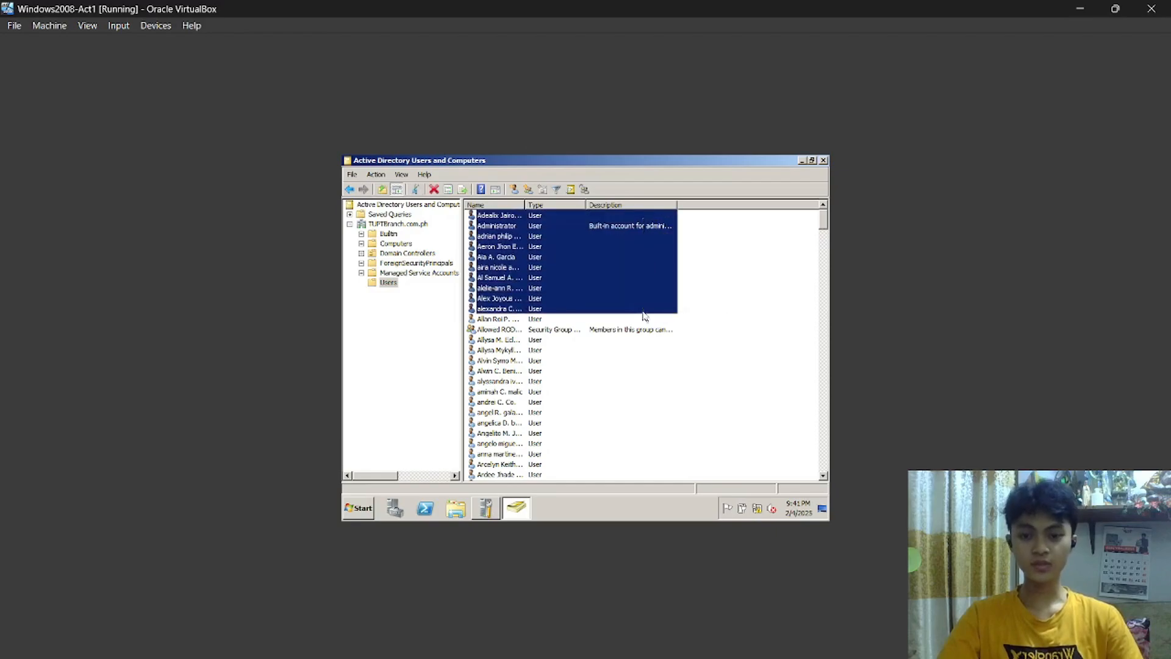
pyautogui.click(742, 287)
pyautogui.scroll(-20, 739, 291)
pyautogui.scroll(-20, 735, 295)
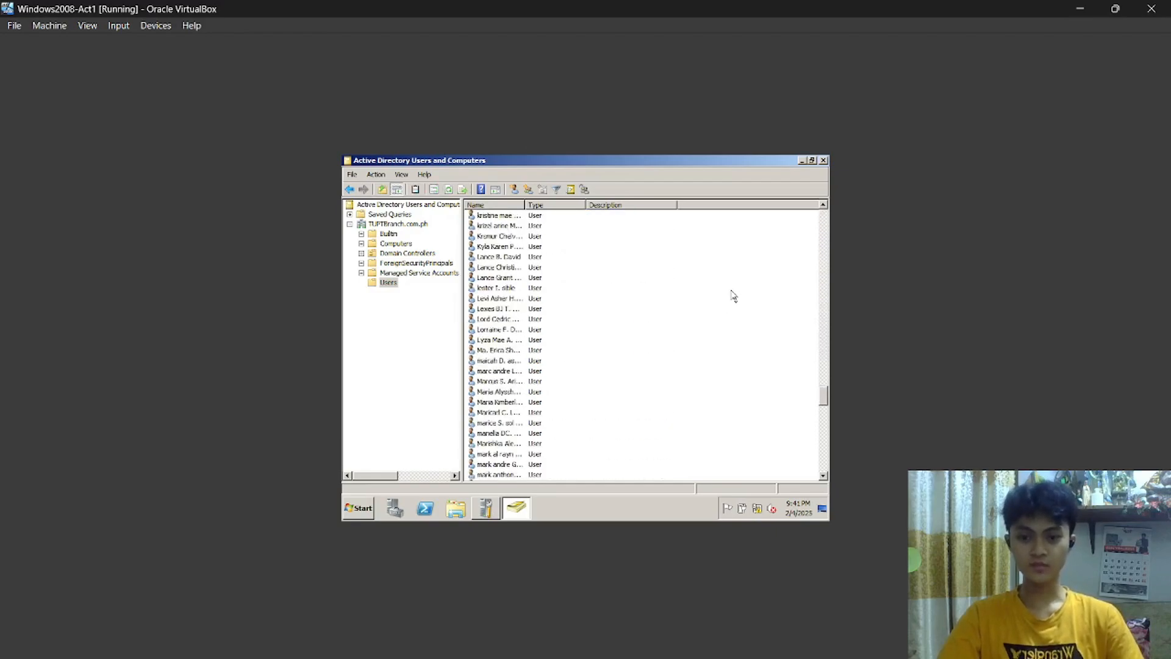